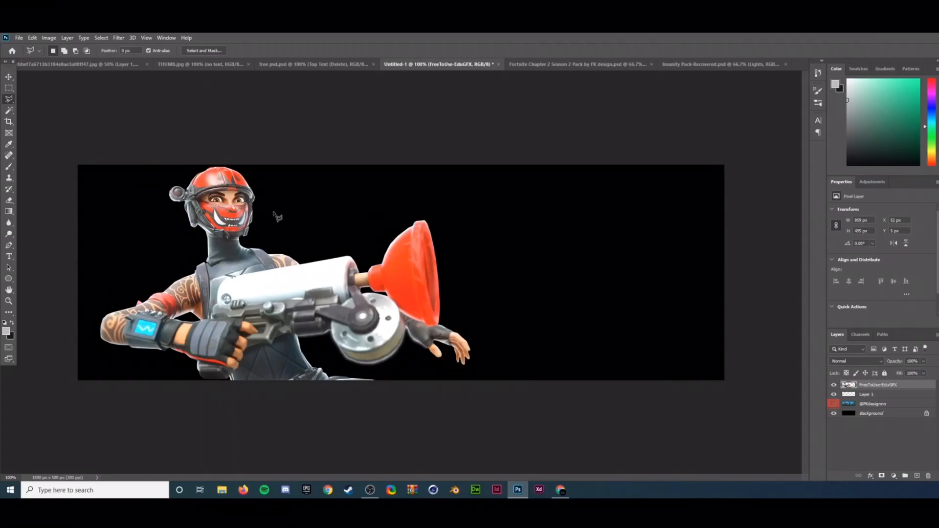
- Show the hidden scenery image layer and add a Hue/Saturation adjustment above it with saturation -100 and lightness about -49
left_click(9, 76)
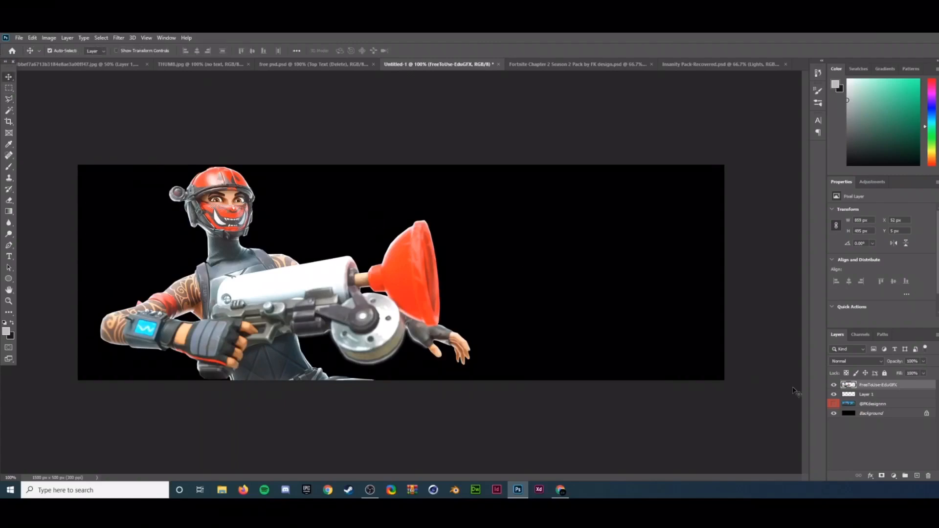
left_click(834, 404)
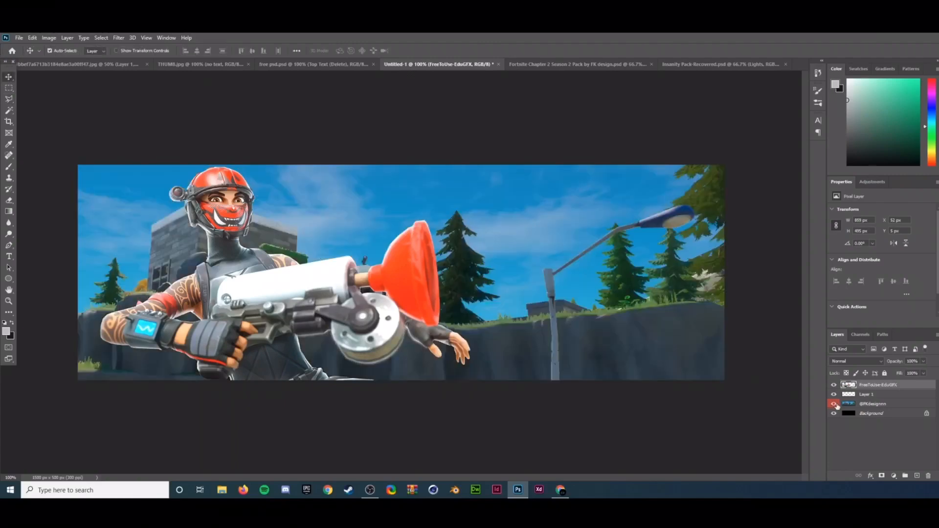
left_click(878, 404)
left_click(893, 474)
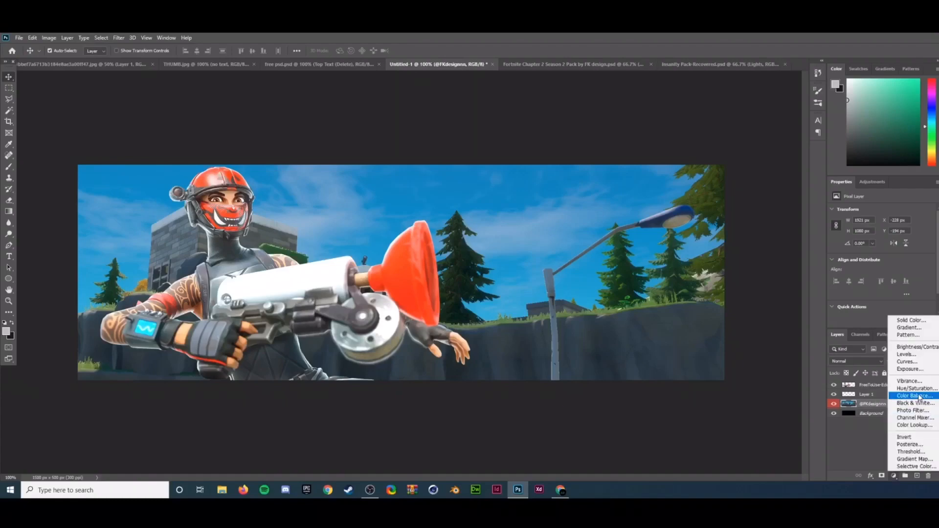
left_click(914, 392)
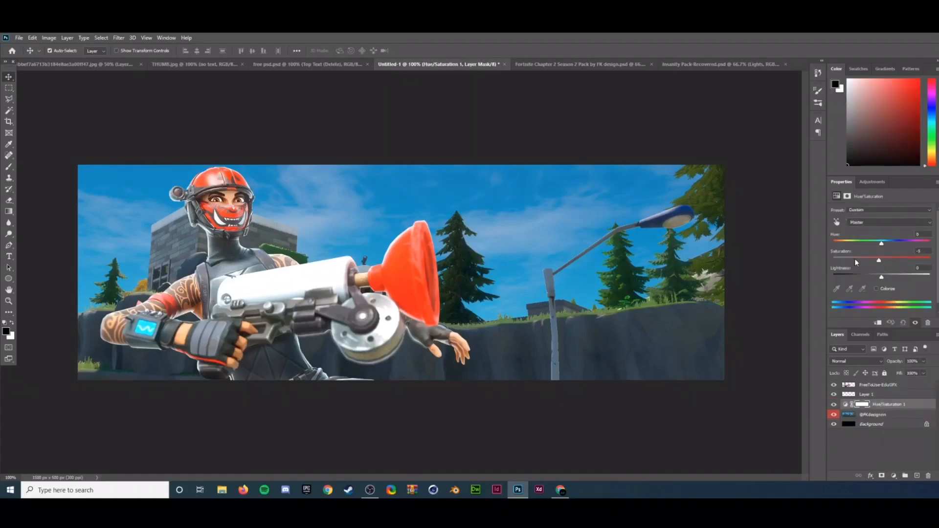
mouse_move(855, 260)
left_mouse_down()
mouse_move(832, 260)
mouse_move(866, 275)
mouse_move(857, 276)
left_mouse_up()
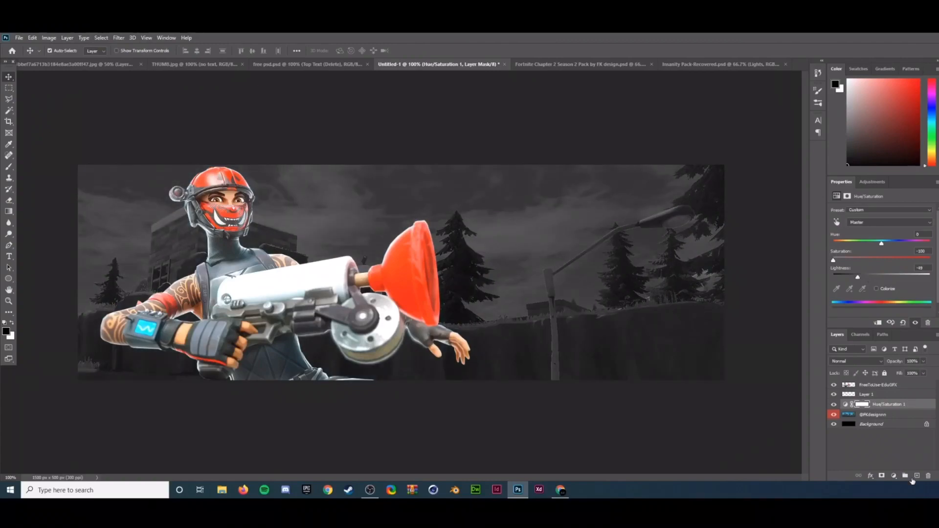
- Create a Gradient Fill layer above the Hue/Saturation adjustment, using the red-to-purple Red_06 preset from the Reds group
left_click(906, 475)
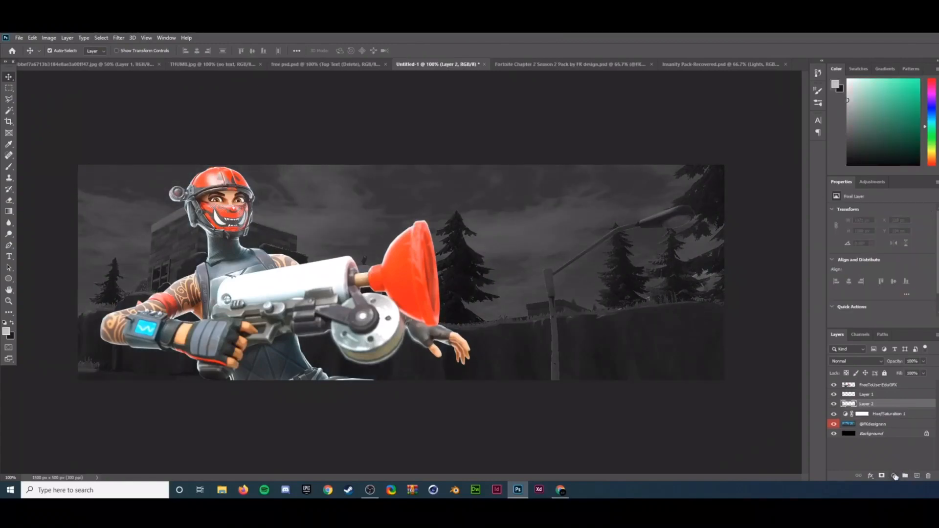
left_click(897, 477)
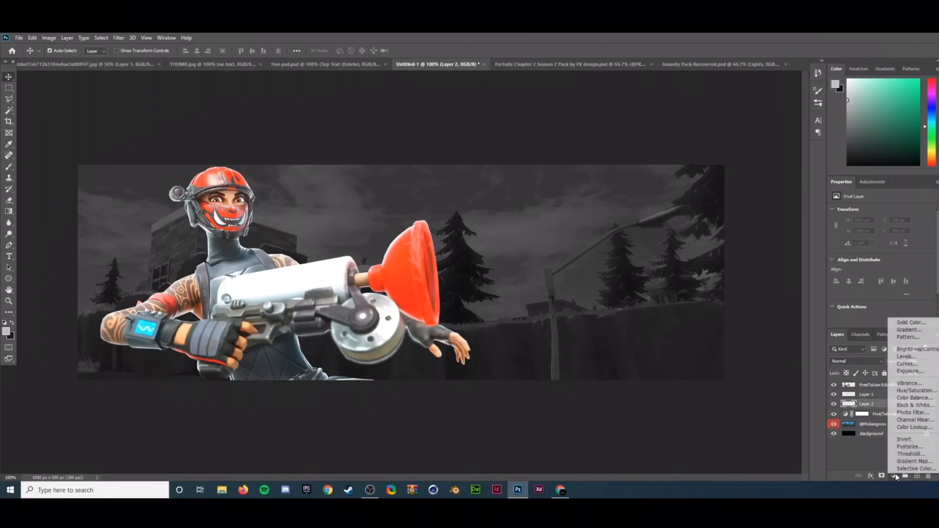
left_click(902, 333)
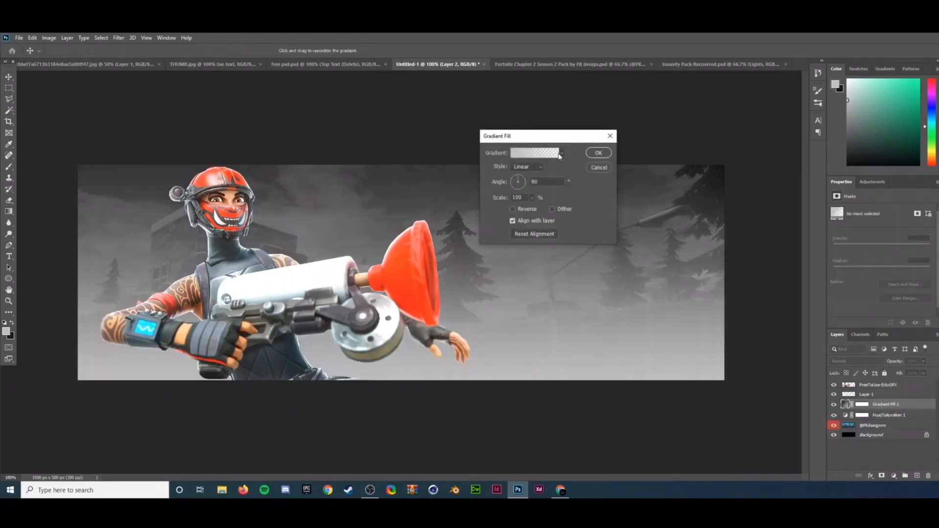
left_click(560, 154)
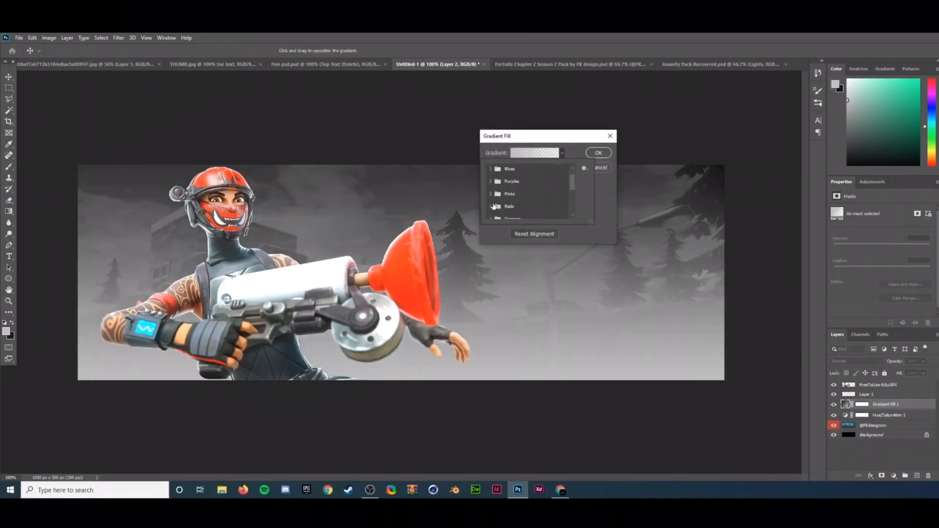
left_click(493, 206)
scroll(514, 215, "down", 1)
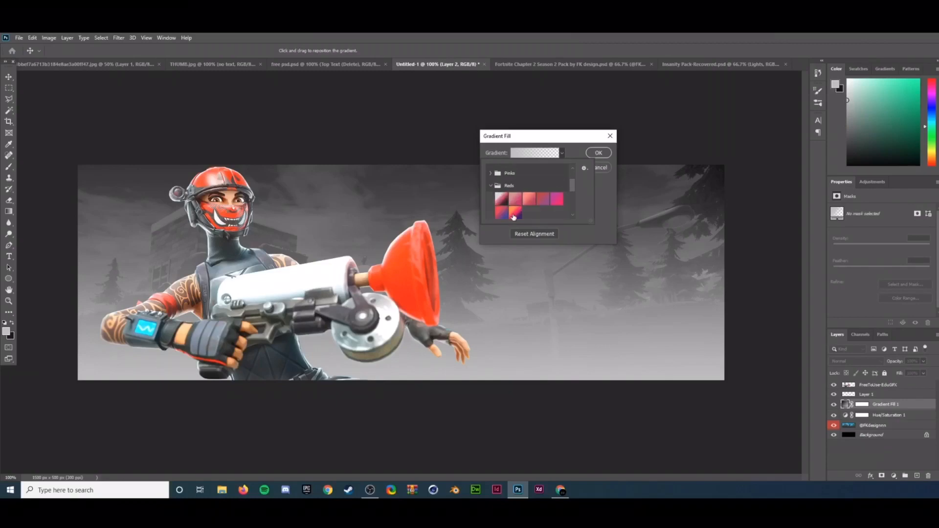
left_click(513, 216)
left_click(502, 212)
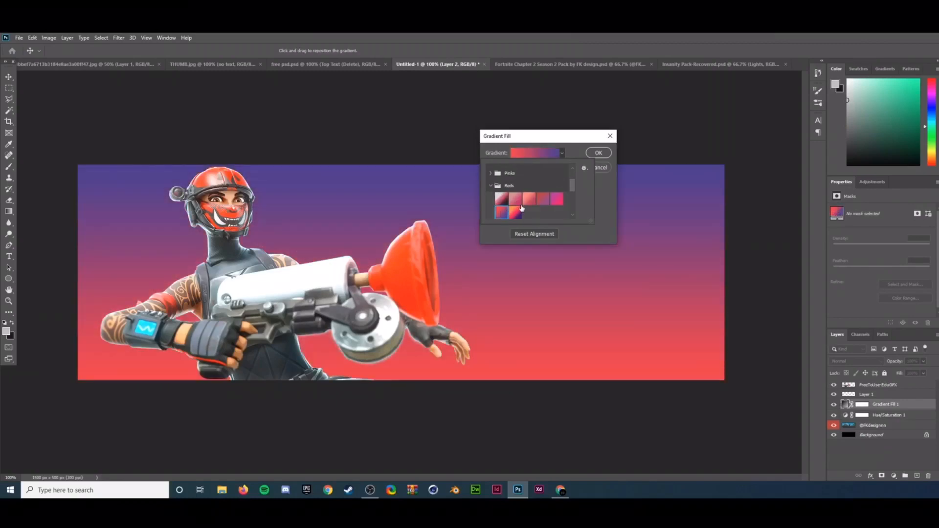
left_click(554, 203)
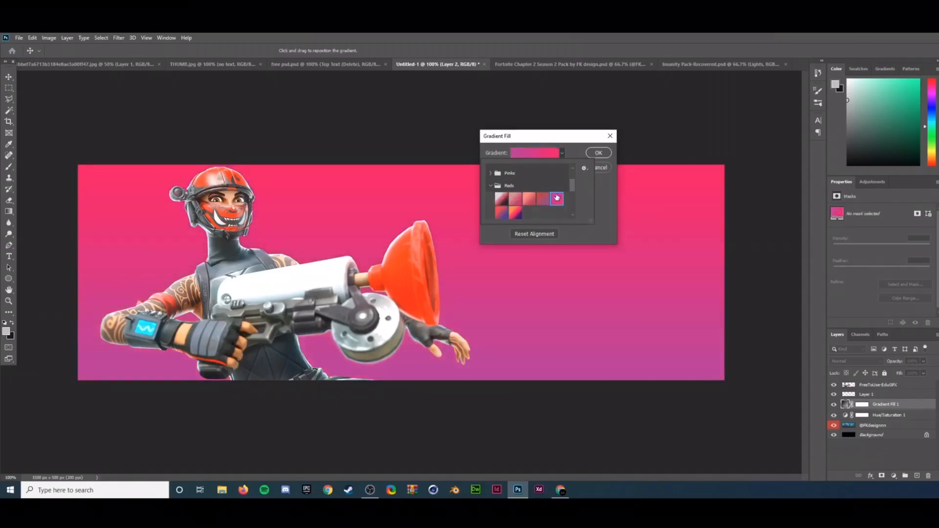
left_click(514, 216)
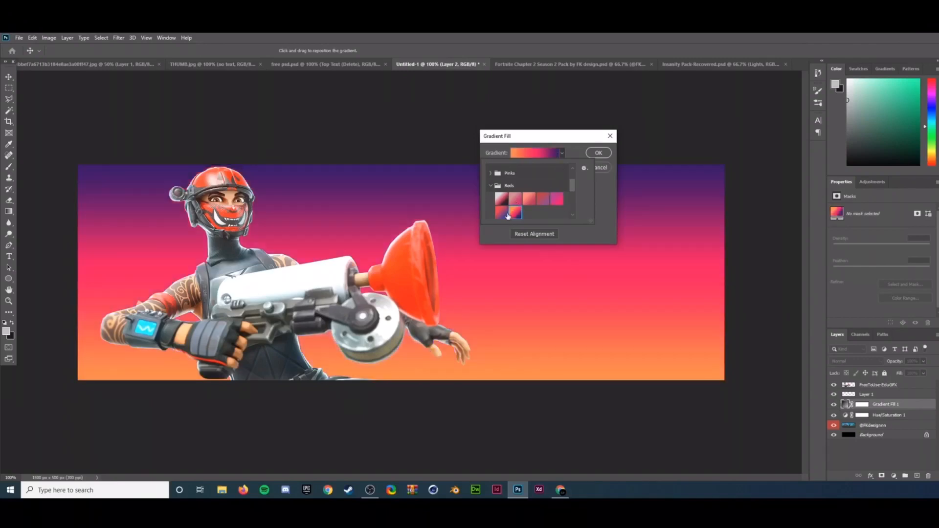
left_click(503, 214)
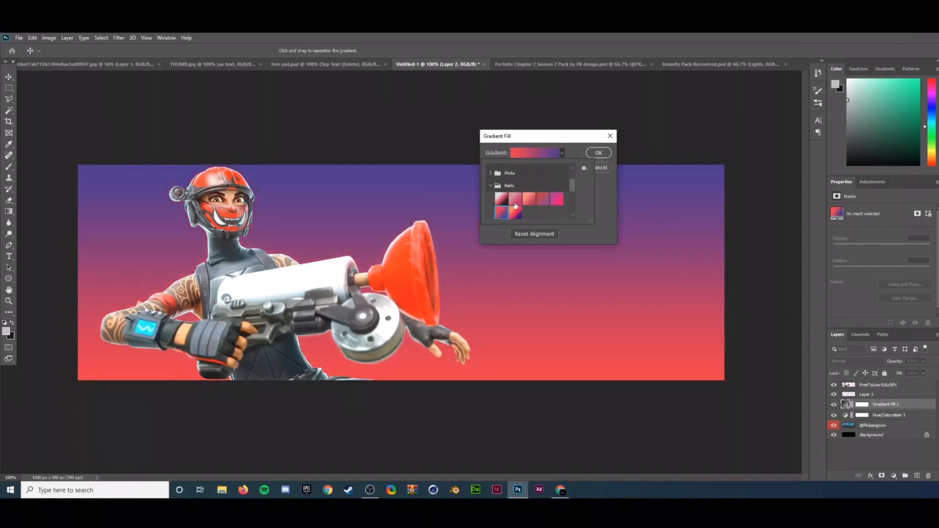
- Recolor the gradient's purple end stop to dark grey and set the fill's angle to 1.53 degrees
left_click(561, 154)
left_click(553, 153)
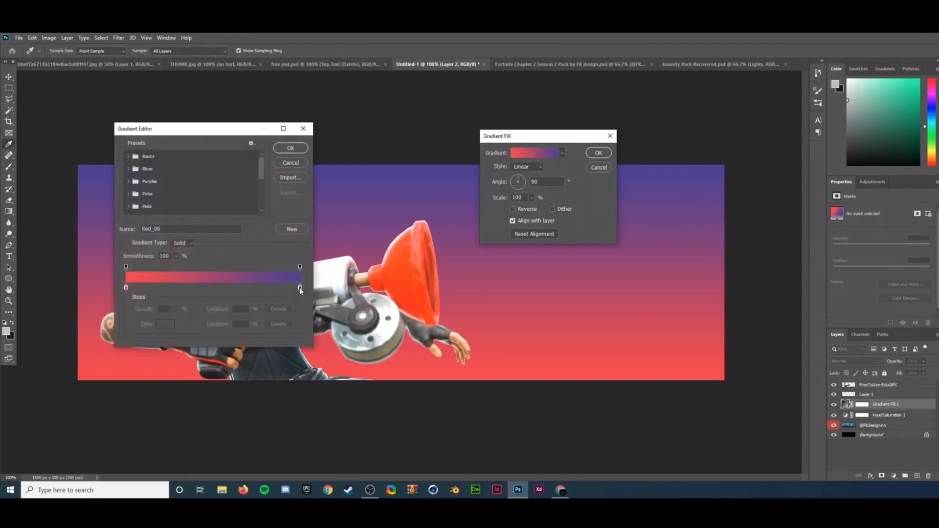
double_click(300, 288)
left_click_drag(641, 328, 603, 373)
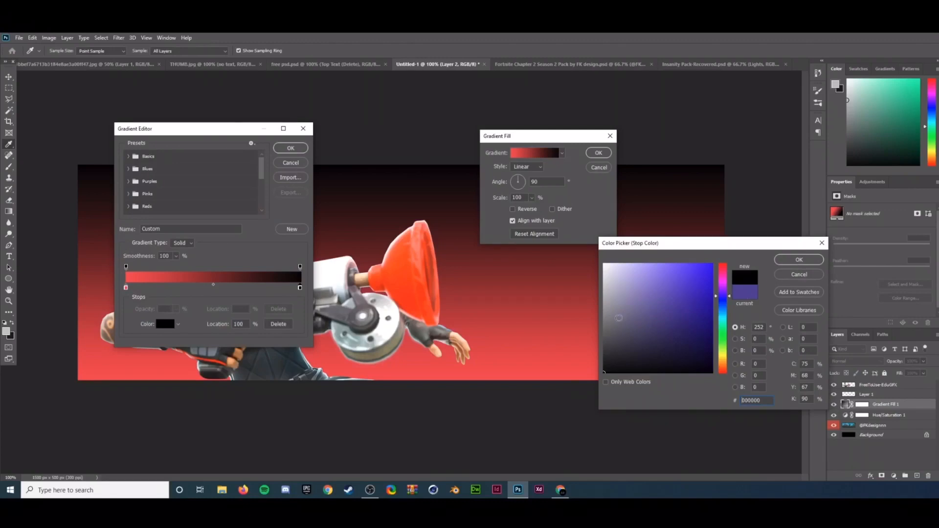
left_click(618, 318)
left_click(798, 259)
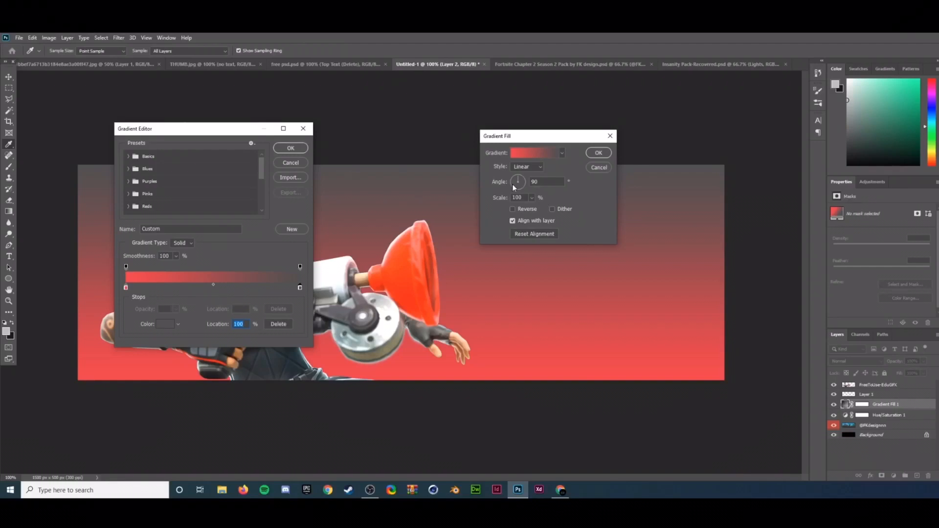
left_click(291, 147)
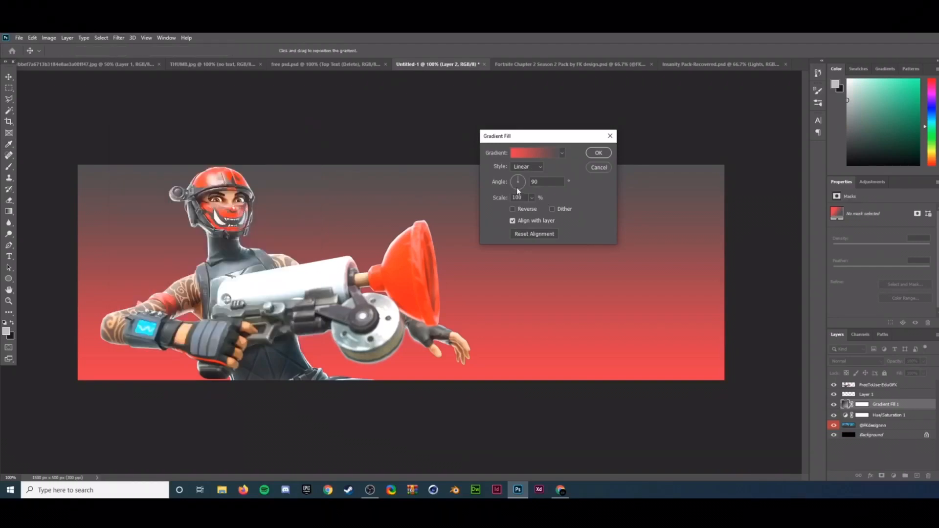
left_click_drag(516, 187, 535, 182)
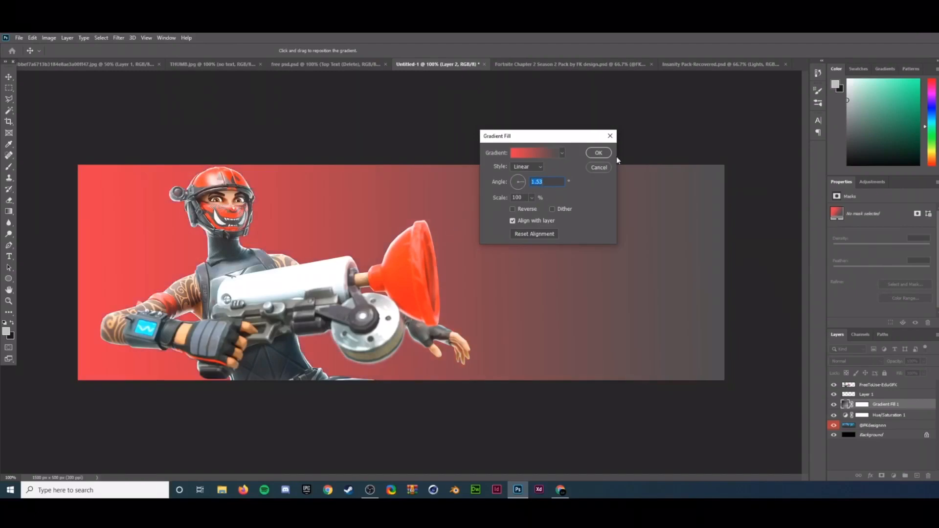
left_click(598, 152)
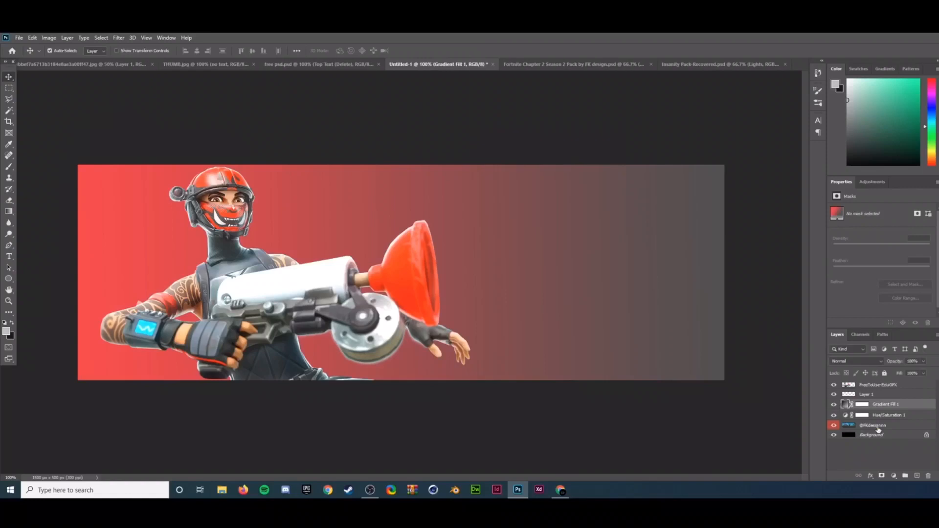
- Move the FreeToUse-EduGFX character toward the banner's left edge and enlarge it to about 884 px wide
left_click(870, 386)
key("ctrl+t")
left_click_drag(336, 330, 306, 329)
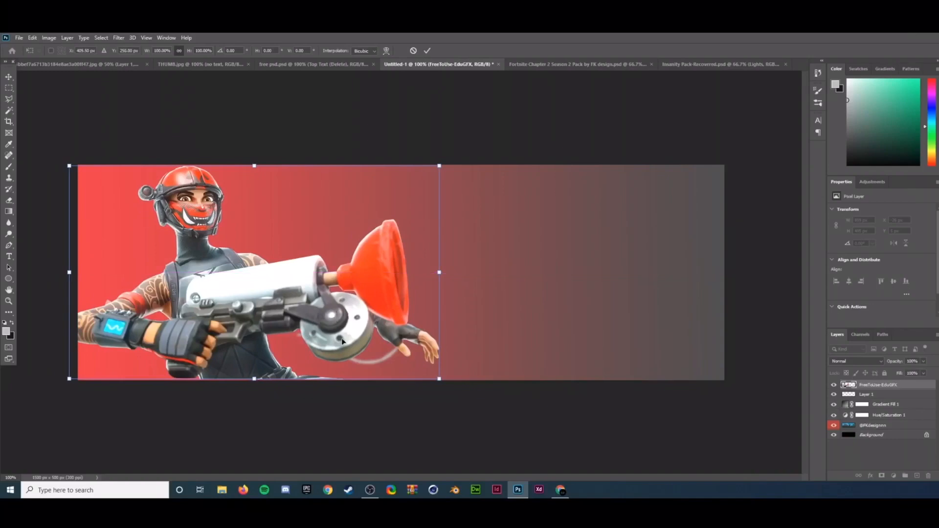
left_click_drag(314, 300, 315, 305)
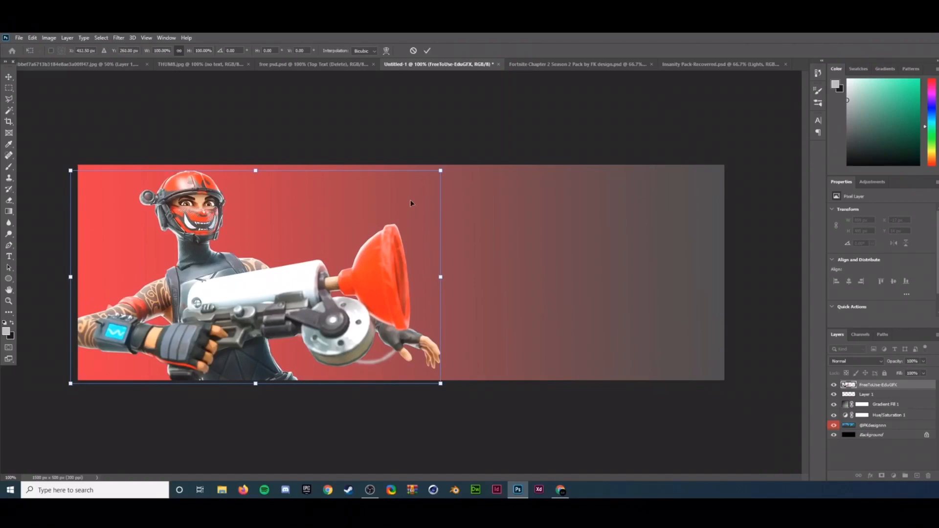
key("Up")
key("Up")
key("Up")
key("Up")
key("Up")
key("Up")
key("Up")
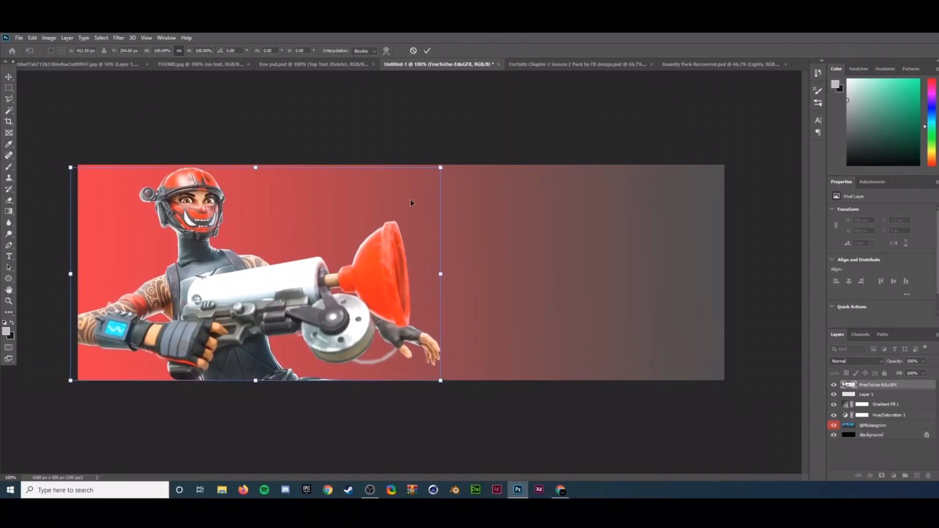
left_click_drag(441, 167, 451, 161)
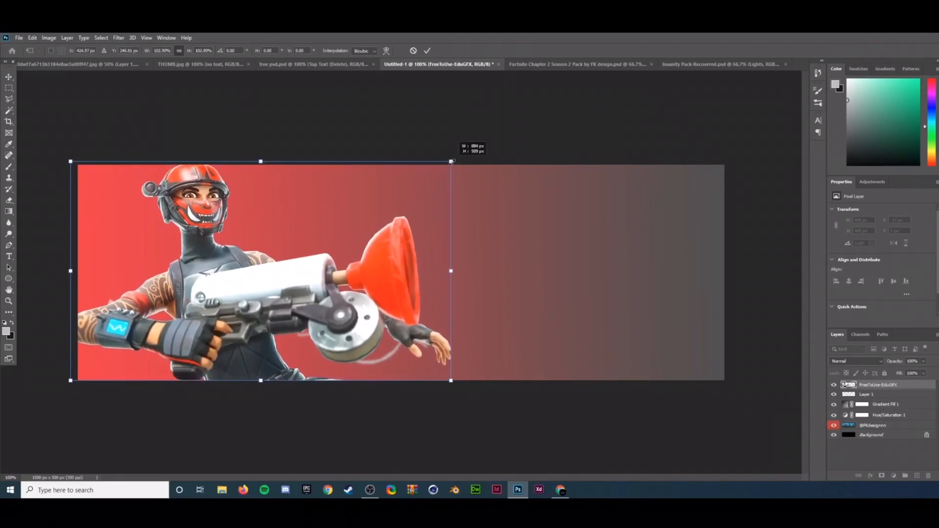
key("Return")
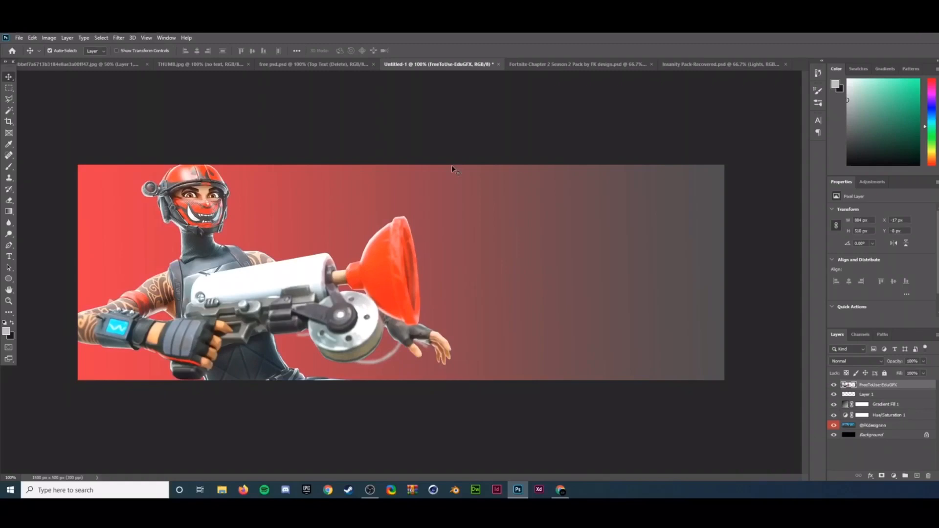
- Set the blend mode of the Gradient Fill 1 layer to Soft Light and compare it with the layer hidden
left_click(888, 405)
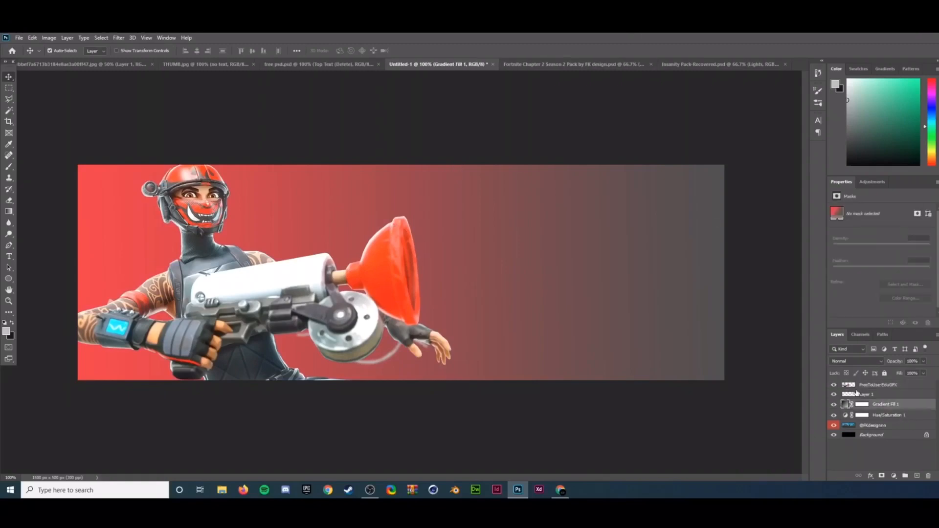
left_click(835, 364)
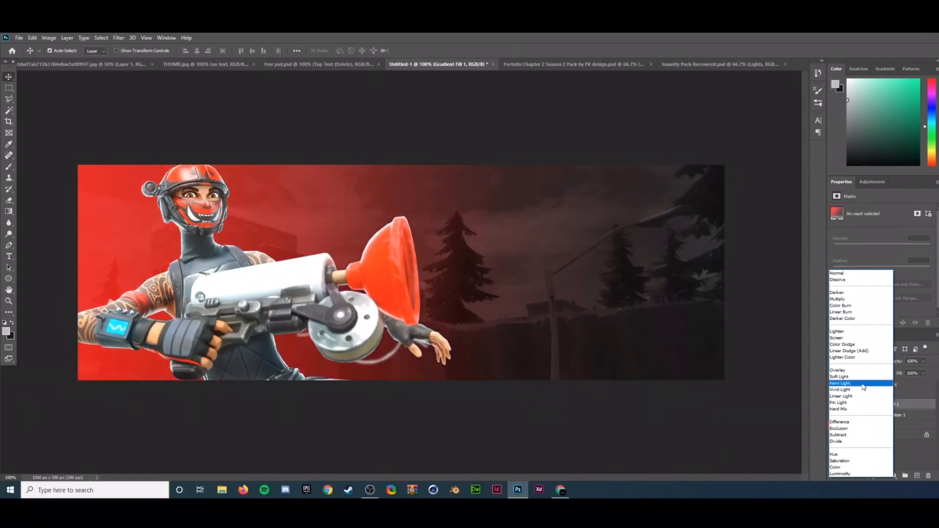
left_click(861, 378)
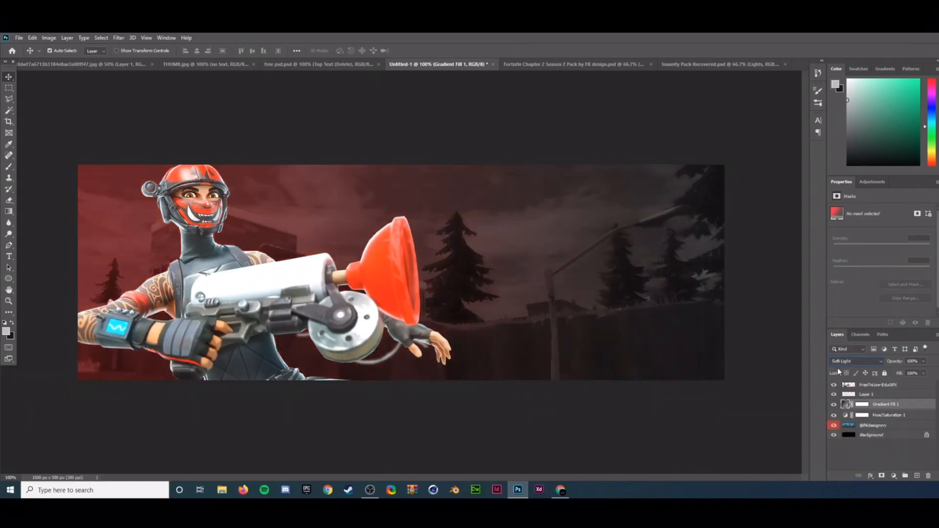
left_click(833, 404)
left_click(833, 404)
- Identify the content of Layer 1 by toggling its visibility and move it 50 px left behind the gun
left_click(870, 394)
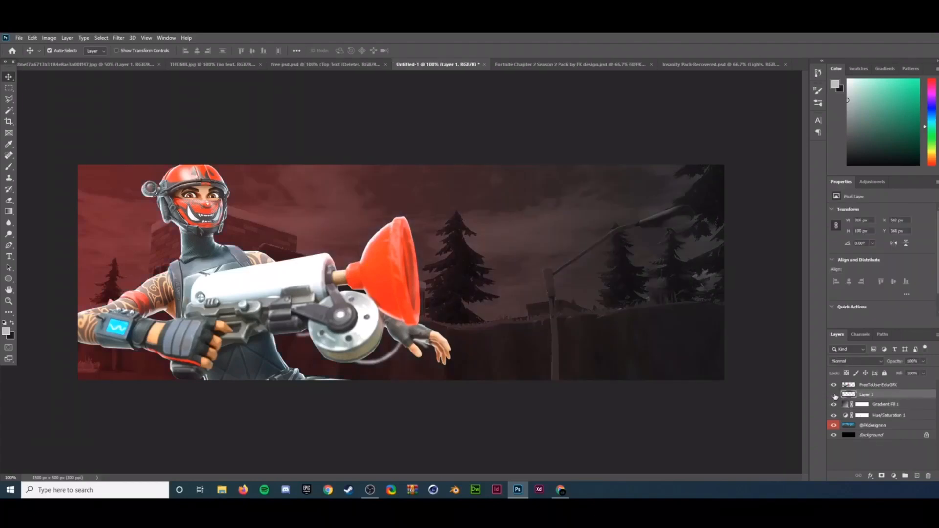
left_click(834, 395)
left_click(834, 395)
left_click(834, 395)
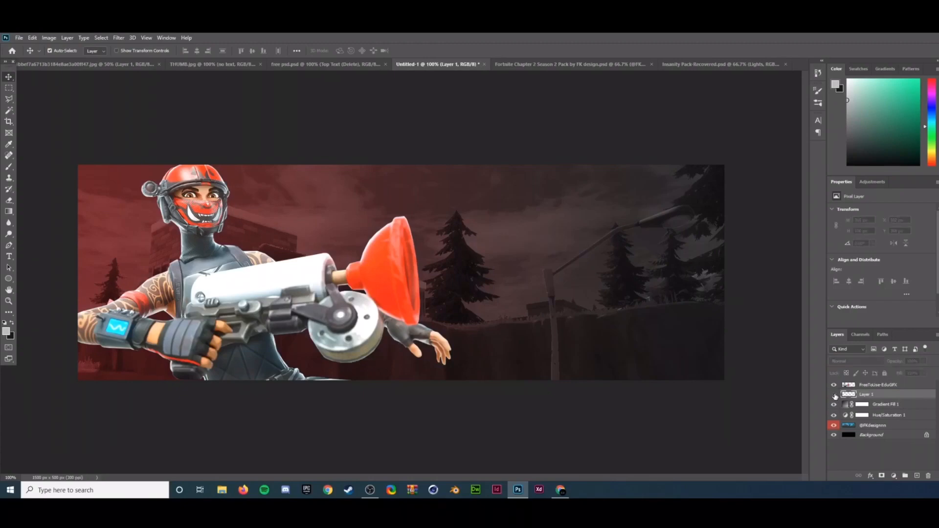
left_click(834, 395)
key("ctrl+t")
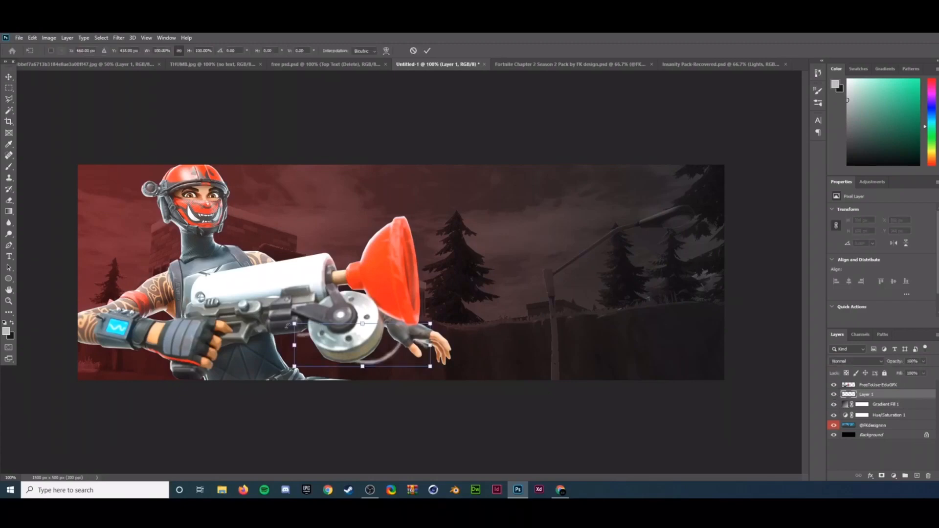
scroll(288, 326, "up", 1)
left_click_drag(399, 363, 355, 362)
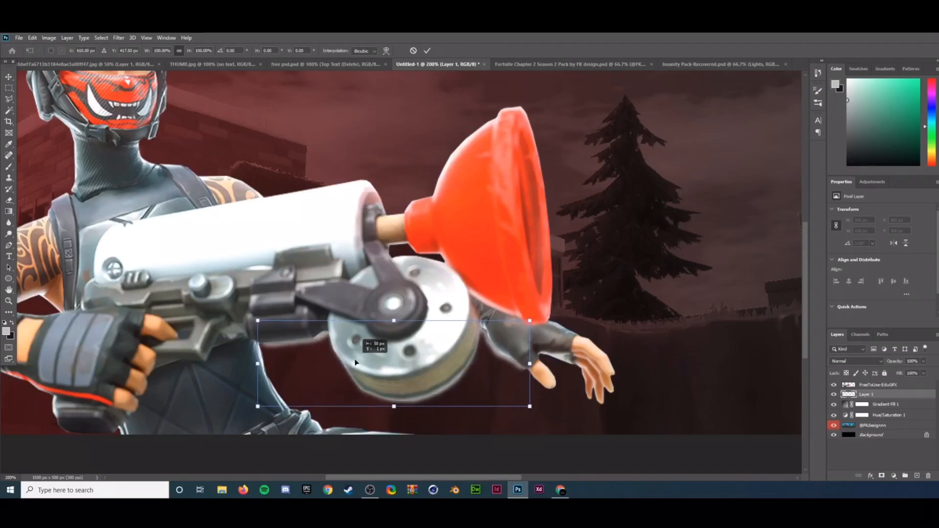
key("Return")
scroll(562, 355, "down", 1)
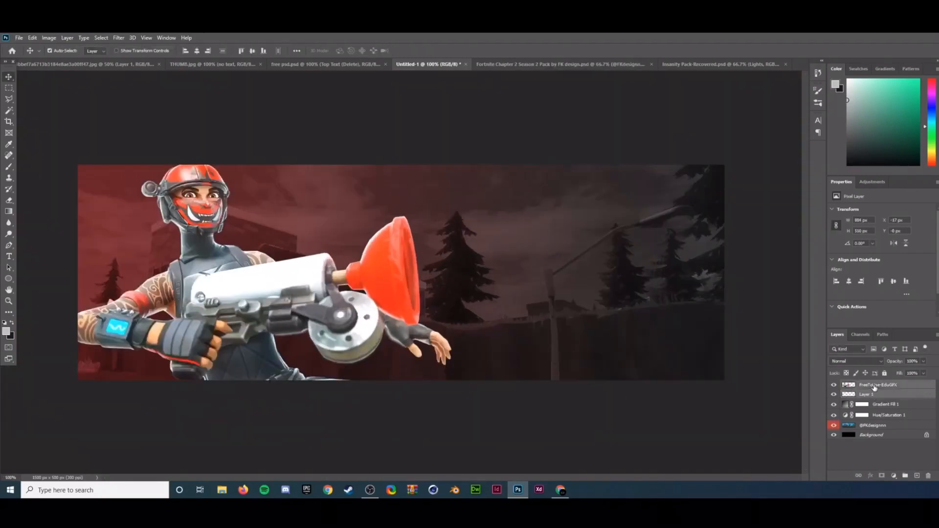
right_click(874, 388)
left_click(900, 237)
key("ctrl+z")
- Add a new empty layer directly above the Gradient Fill 1 layer
left_click(883, 394)
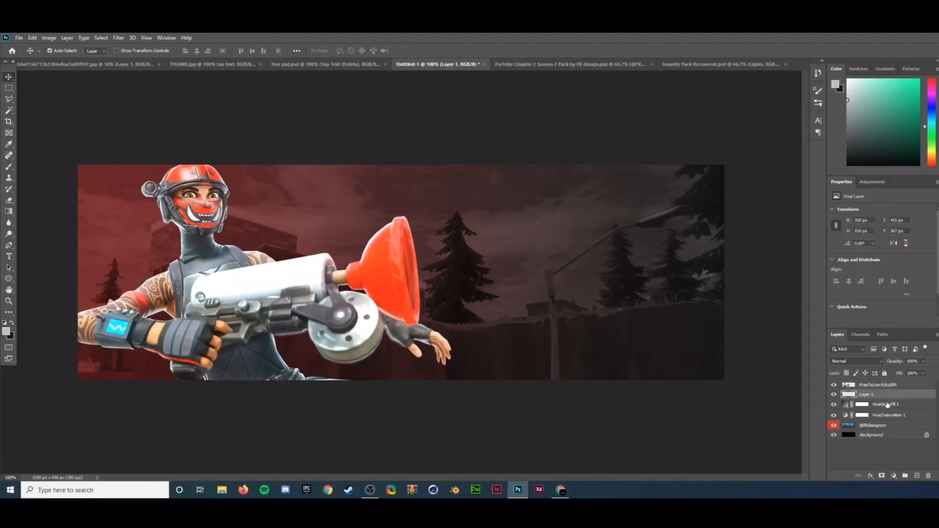
left_click(887, 405)
left_click(916, 475)
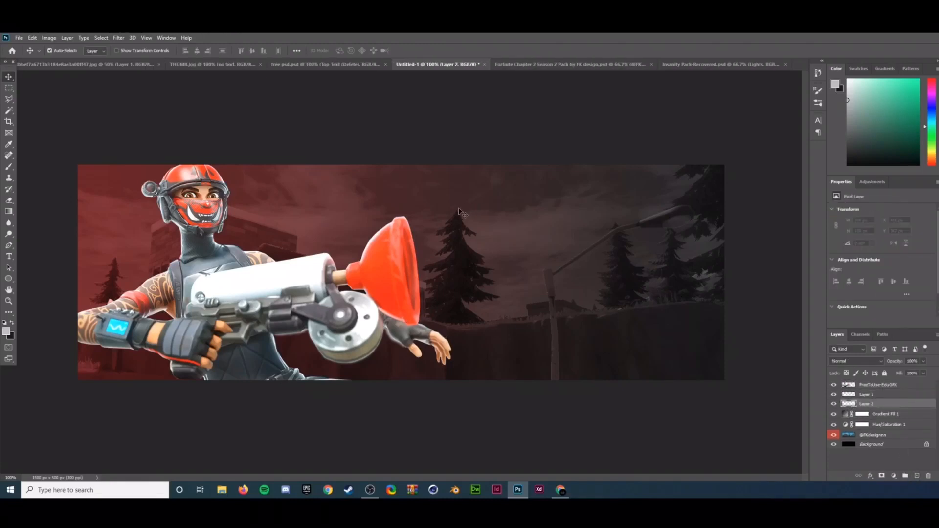
- Paint a bright red (#ff4122) glow behind the character and gun on Layer 2 with a large soft round brush
left_click(6, 332)
left_click(791, 258)
key("b")
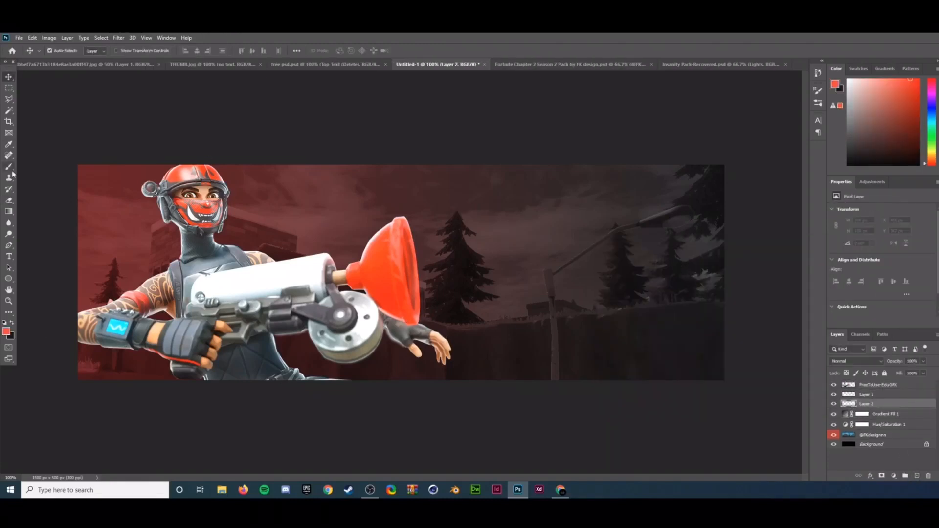
left_click(61, 50)
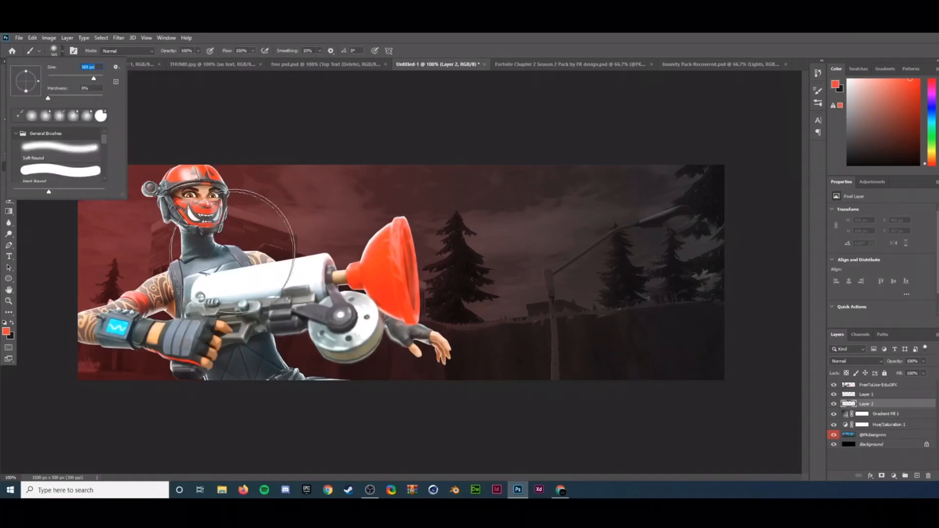
left_click(253, 253)
left_click(167, 286)
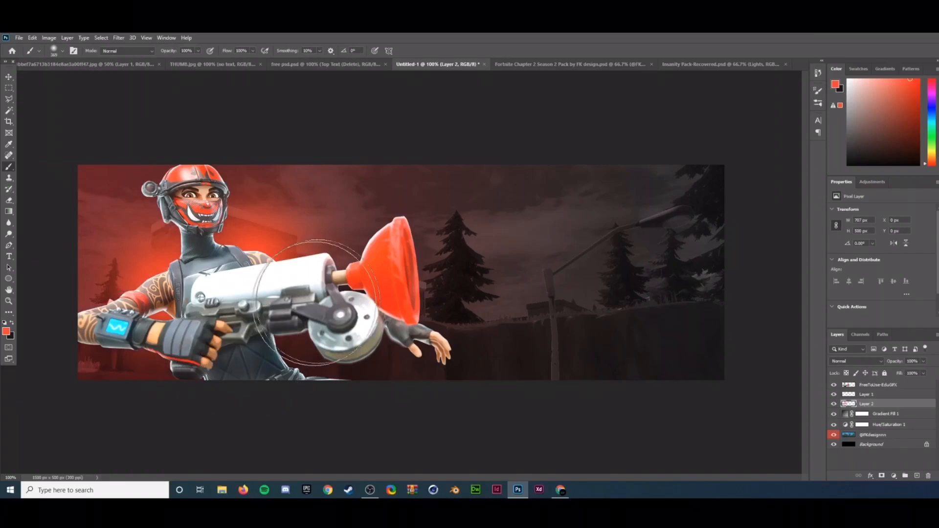
left_click(411, 264)
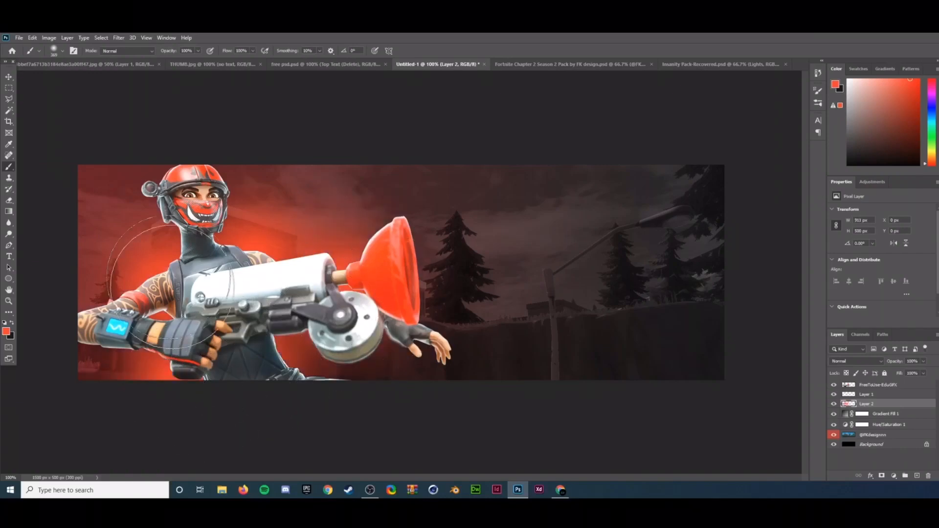
left_click(141, 320)
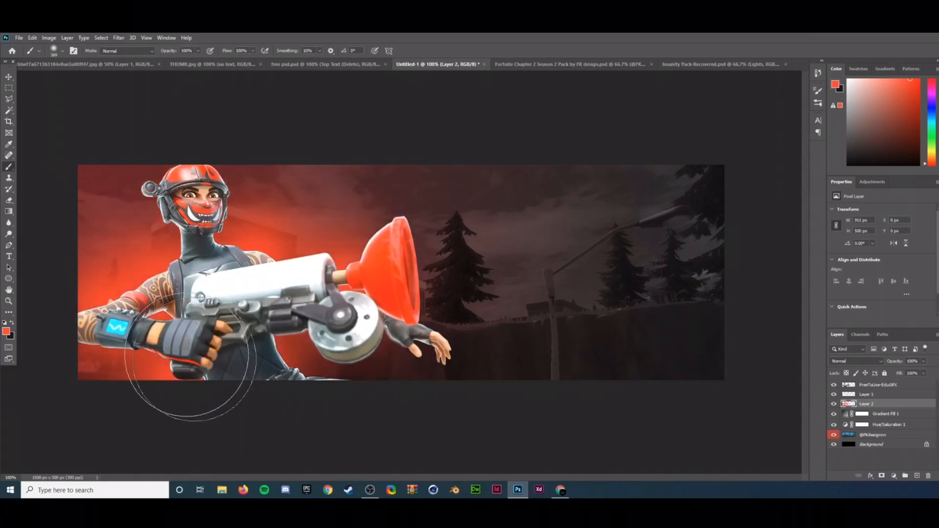
left_click(351, 319)
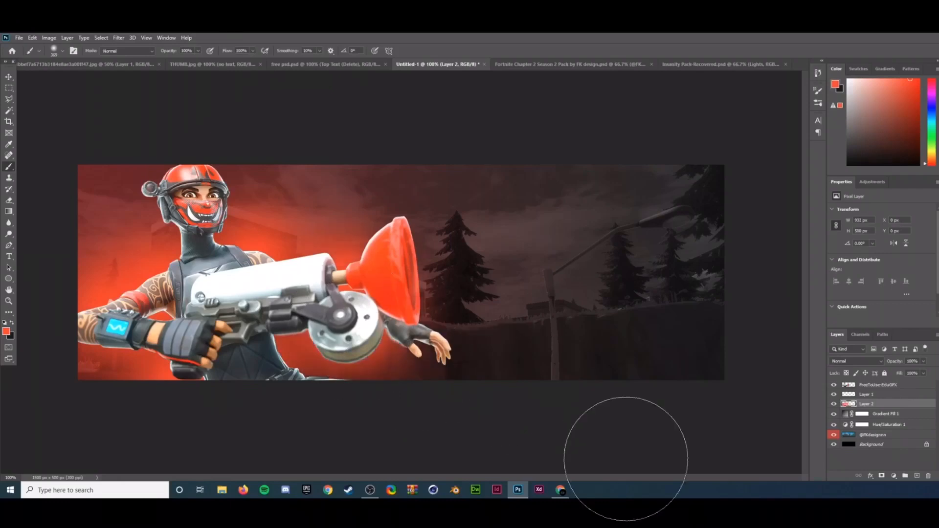
- Set the blend mode of Layer 2 to Overlay and compare the banner with the layer hidden and shown
left_click(844, 362)
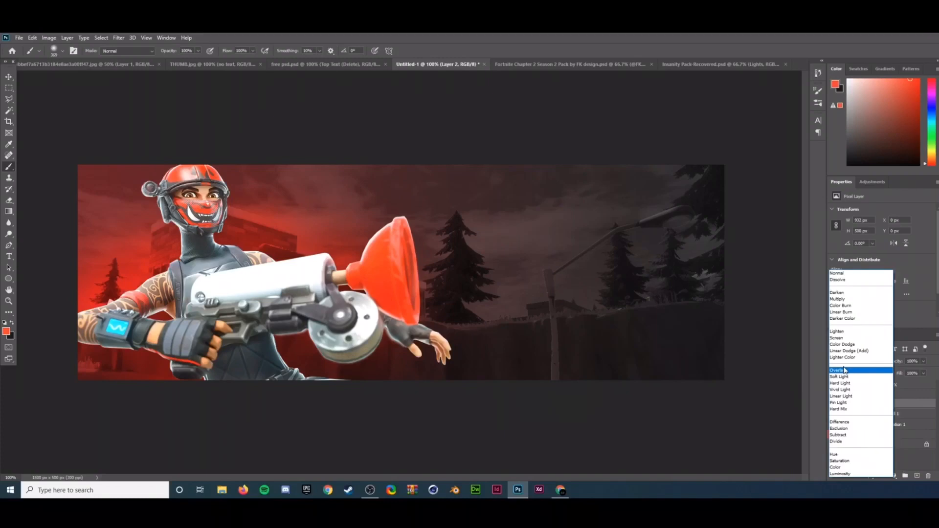
left_click(845, 370)
left_click(833, 405)
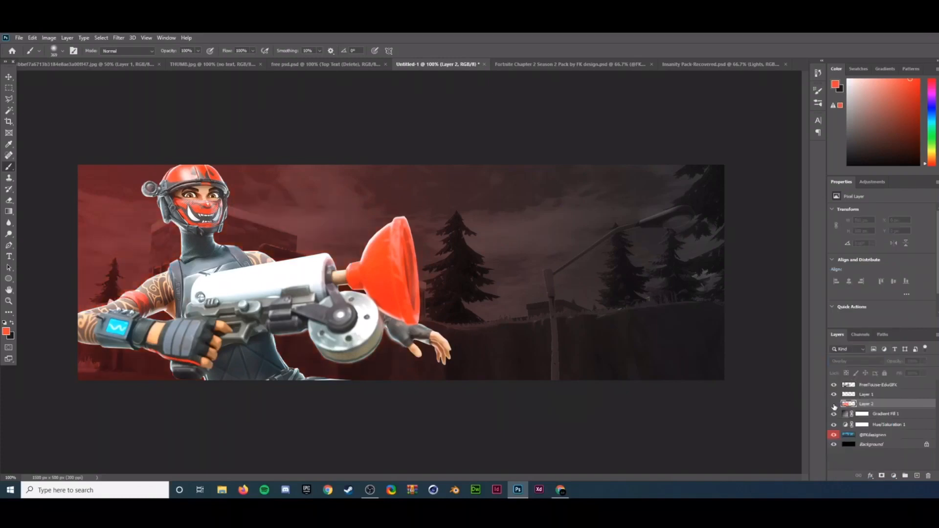
left_click(833, 404)
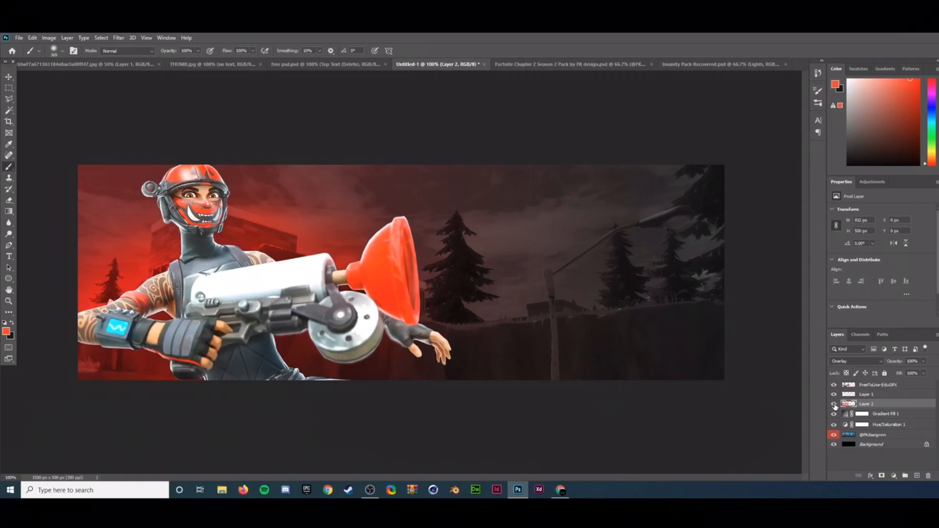
- Add a new layer above FreeToUse-EduGFX, clip it to the character and paint the whole character red
left_click(904, 386)
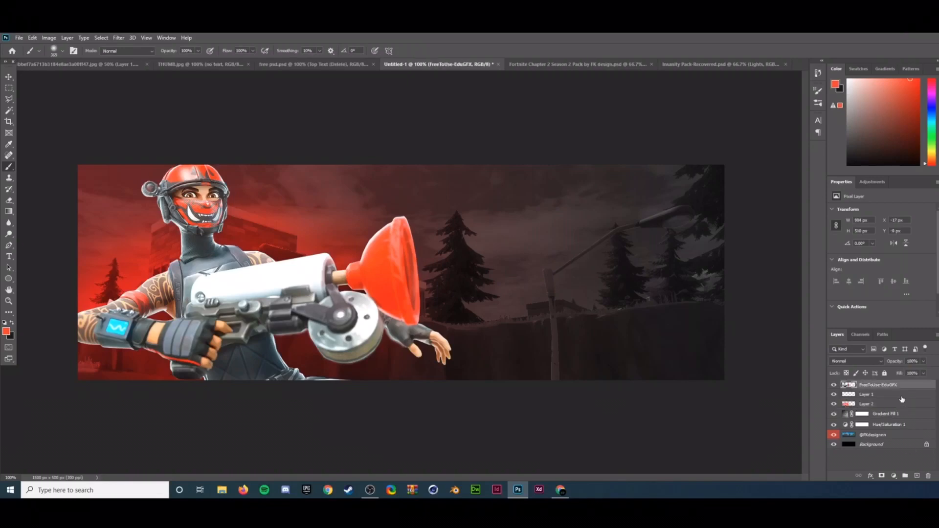
left_click(917, 476)
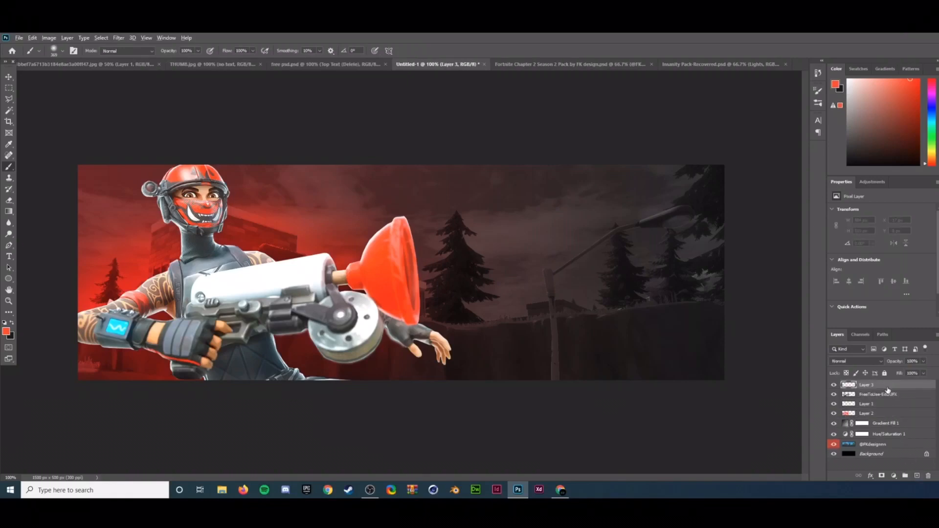
left_click(887, 387, "alt")
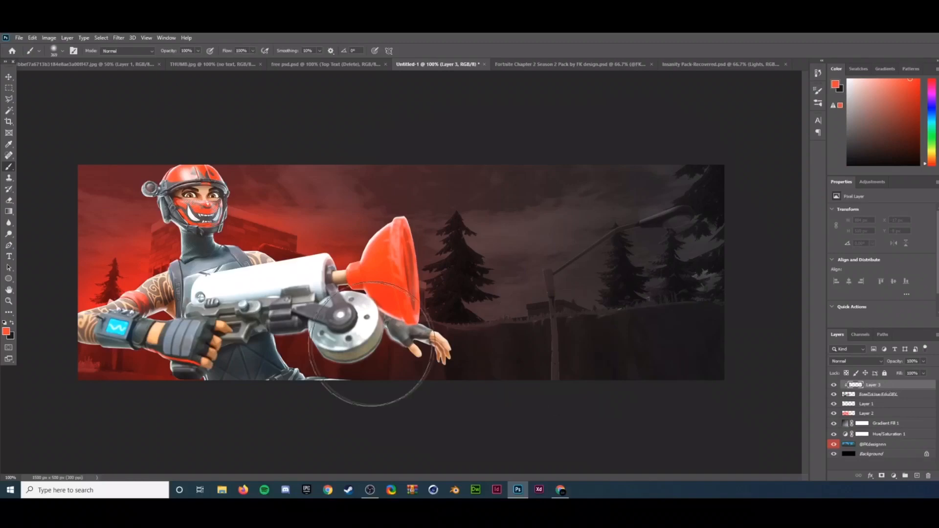
mouse_move(345, 383)
left_mouse_down()
mouse_move(306, 425)
mouse_move(397, 153)
mouse_move(249, 459)
mouse_move(347, 295)
mouse_move(17, 396)
left_mouse_up()
- Try the clipped red layer in Soft Light, and in Color mode with the opacity lowered to 27%
left_click(865, 362)
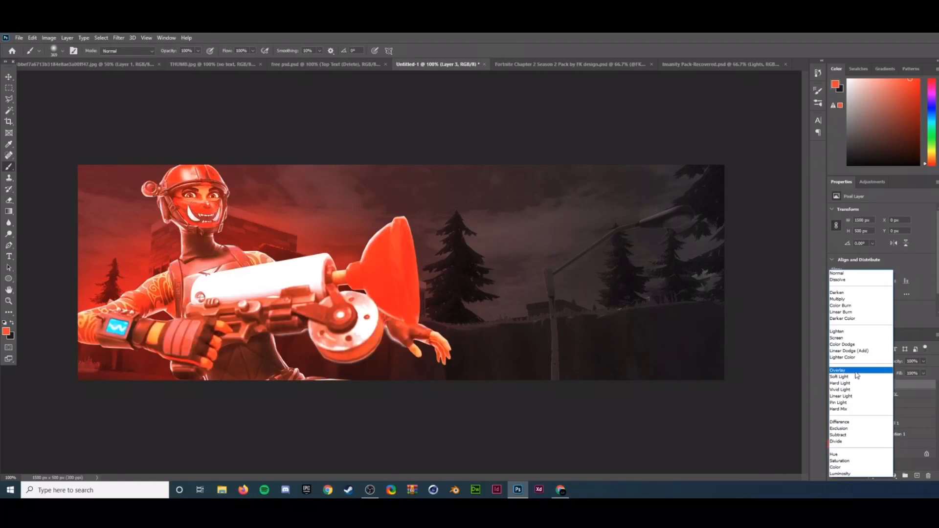
left_click(857, 377)
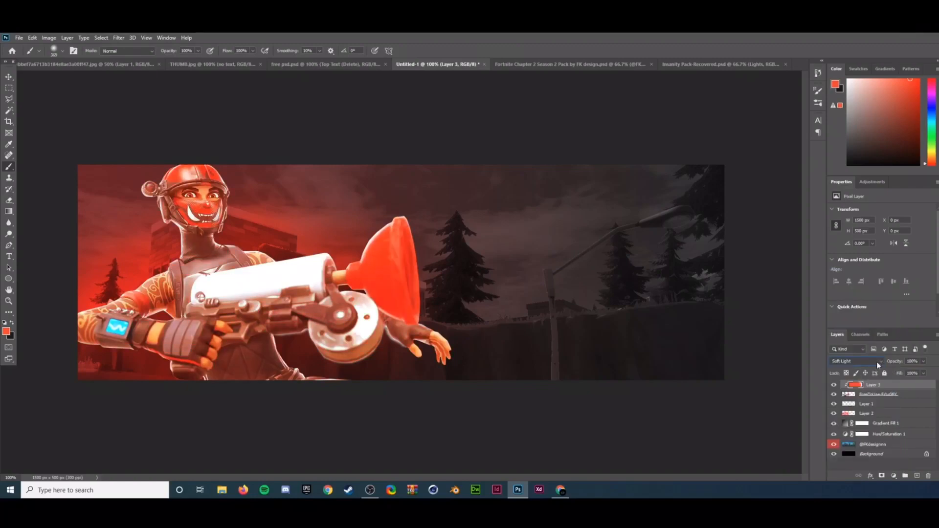
left_click(878, 364)
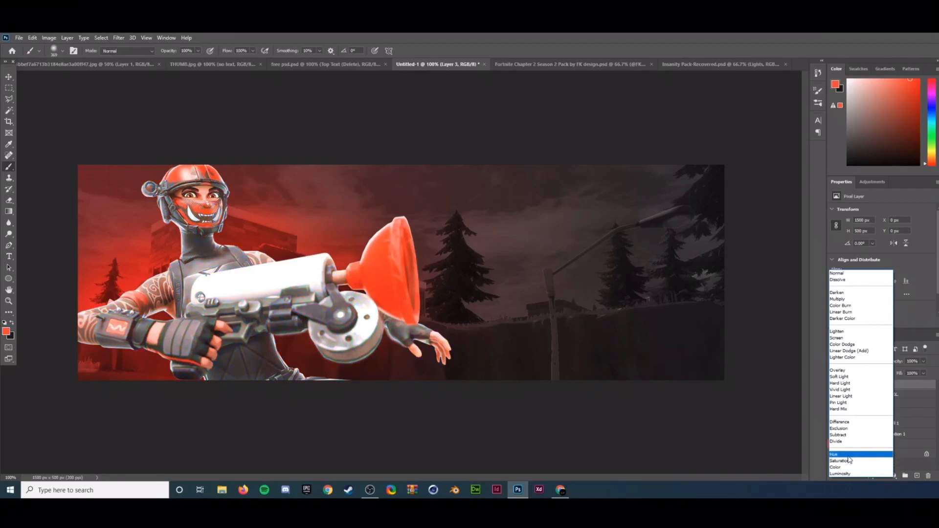
left_click(849, 467)
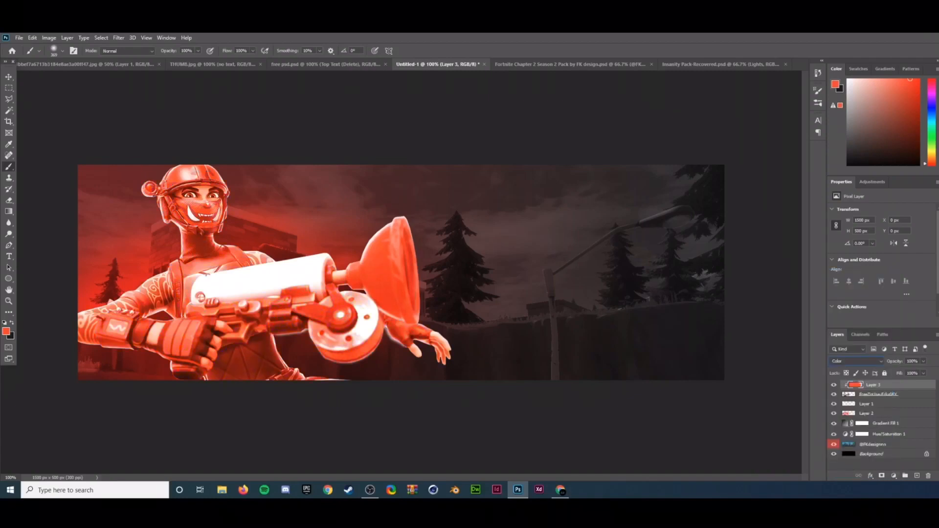
left_click(923, 362)
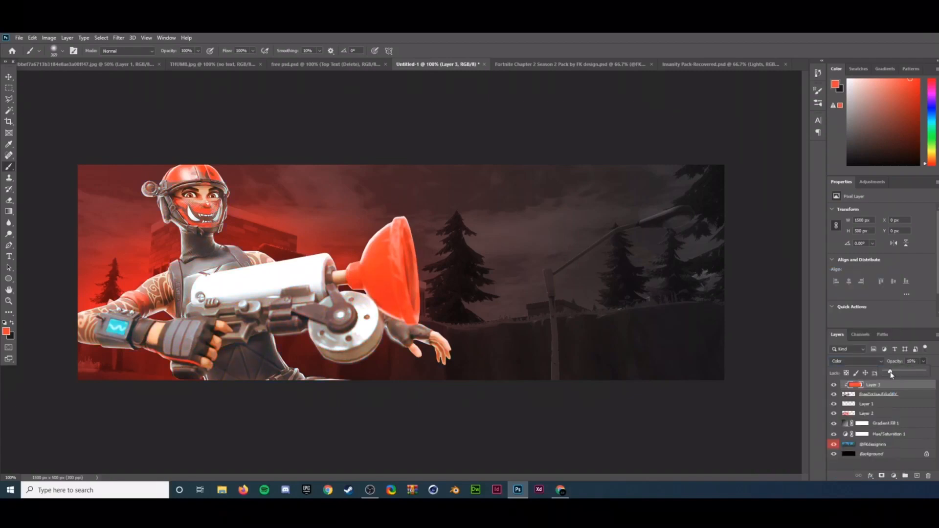
left_click_drag(890, 375, 893, 375)
- Set the clipped red layer's blend mode to Soft Light and its opacity to 67%
left_click(863, 361)
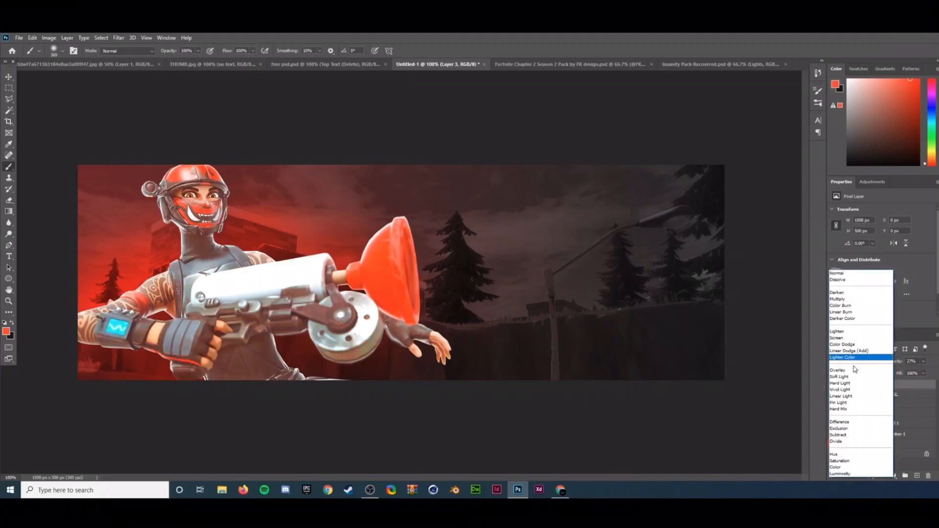
left_click(854, 378)
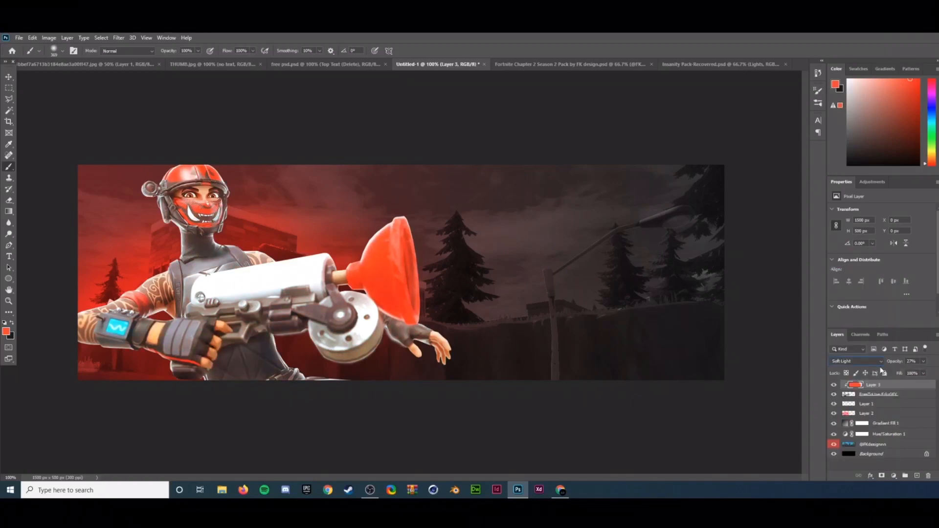
left_click(923, 361)
mouse_move(922, 372)
left_mouse_down()
mouse_move(933, 368)
mouse_move(924, 374)
left_mouse_up()
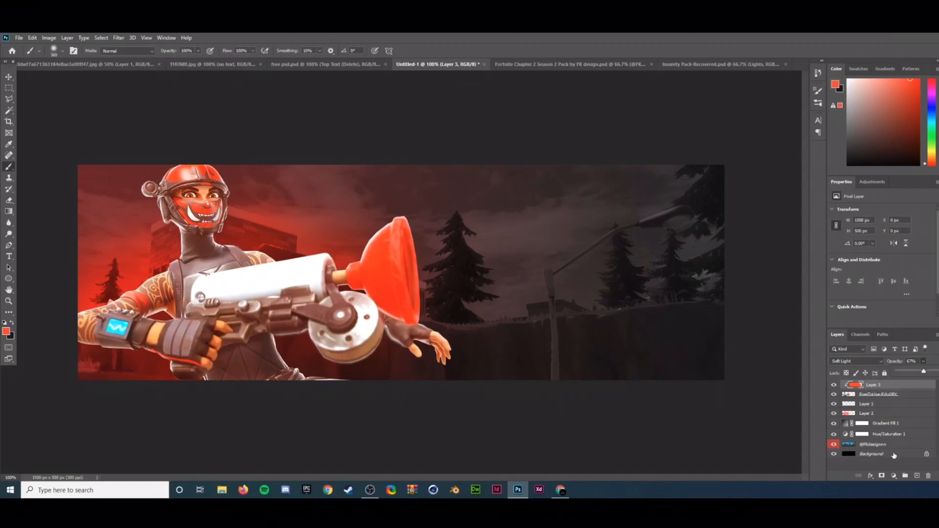
- Compare the character with the clipped red layer hidden and shown, and erase part of its tint over the gun
left_click(833, 386)
left_click(833, 385)
key("e")
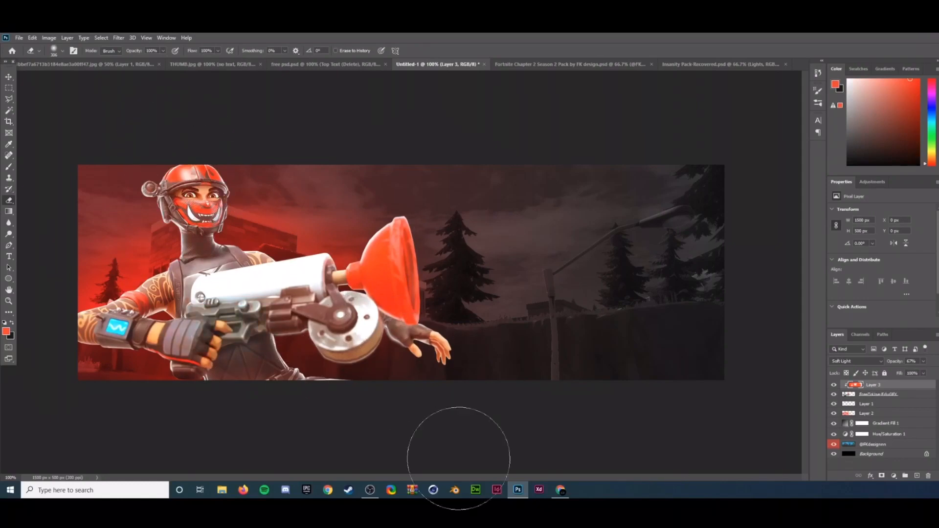
- Add a new empty layer directly above Layer 2
left_click(870, 413)
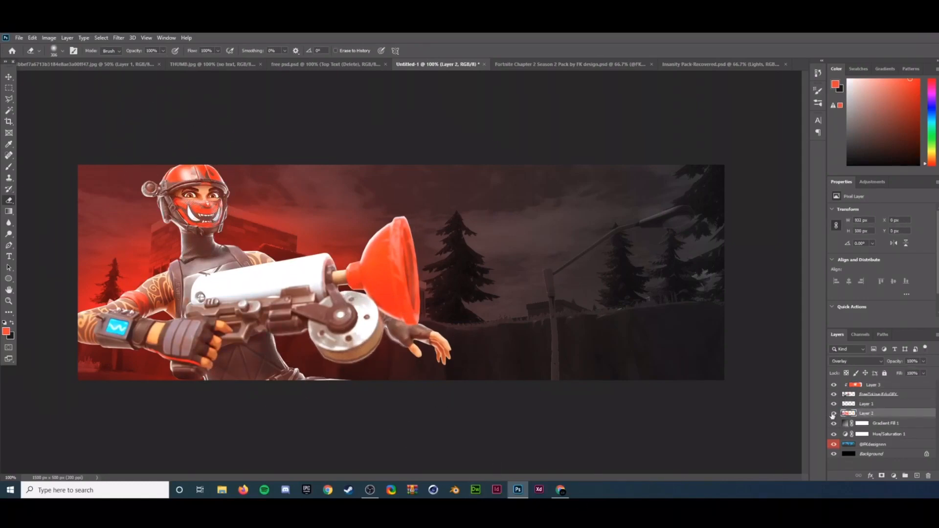
left_click(915, 474)
- Try a deeper red (#d41e00) with a smaller soft brush for a glow behind the character on Layer 4
left_click(7, 331)
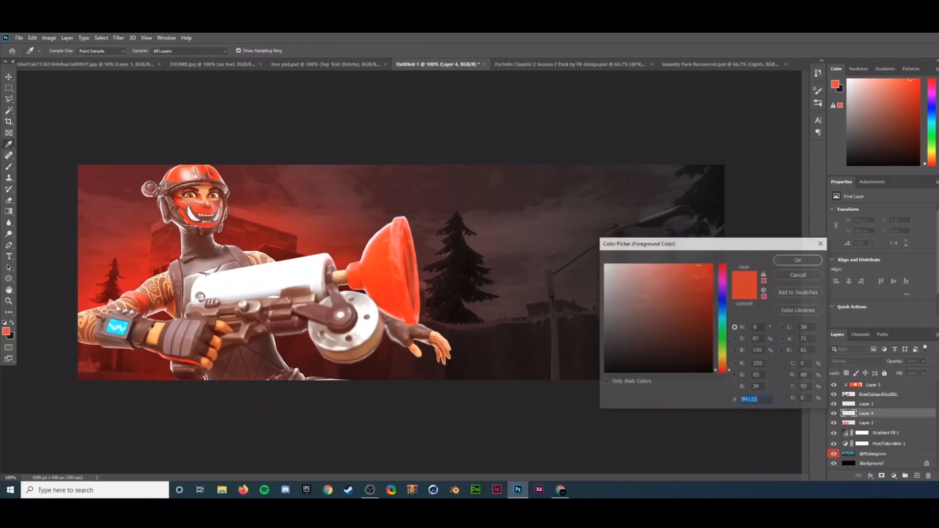
left_click(711, 281)
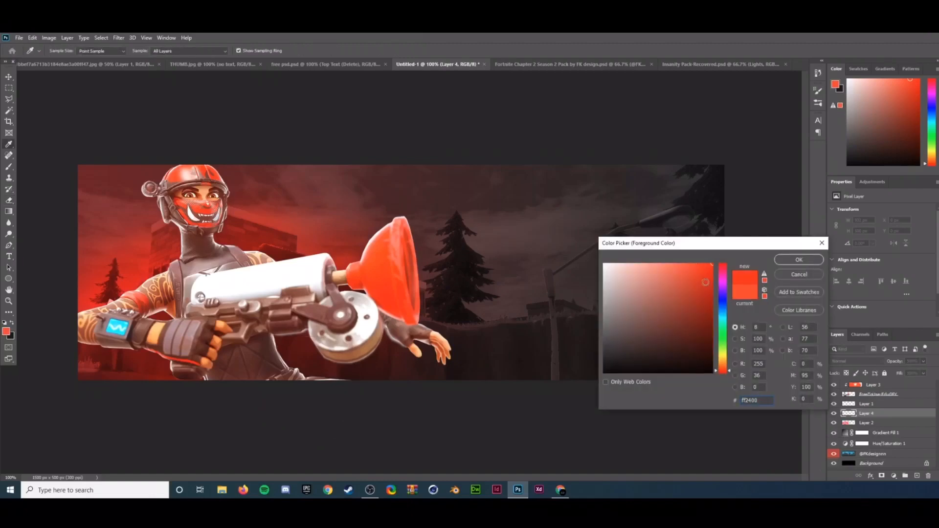
left_click(790, 263)
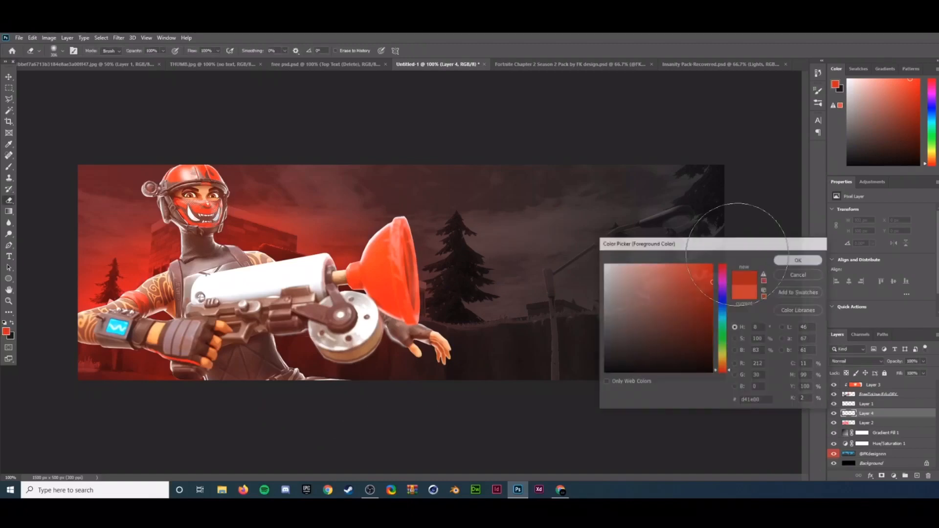
left_click(8, 167)
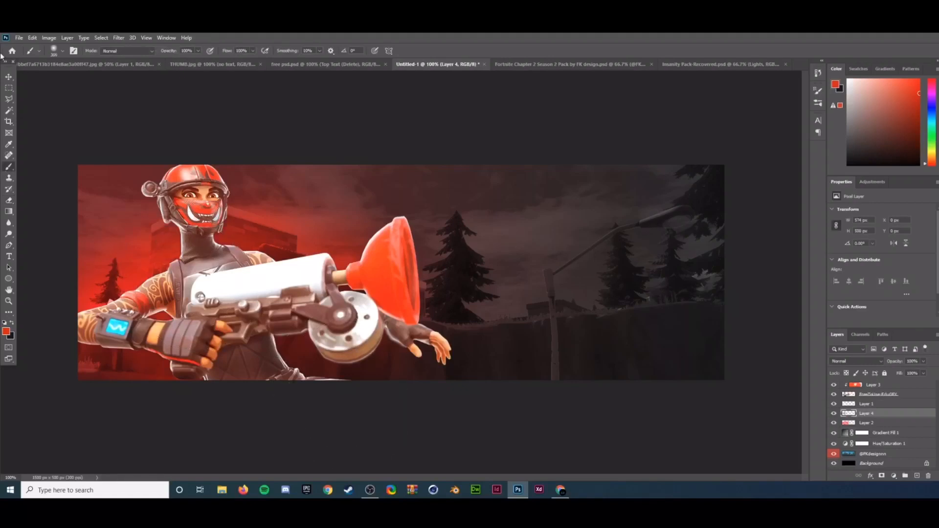
left_click(55, 51)
left_click_drag(94, 80, 84, 79)
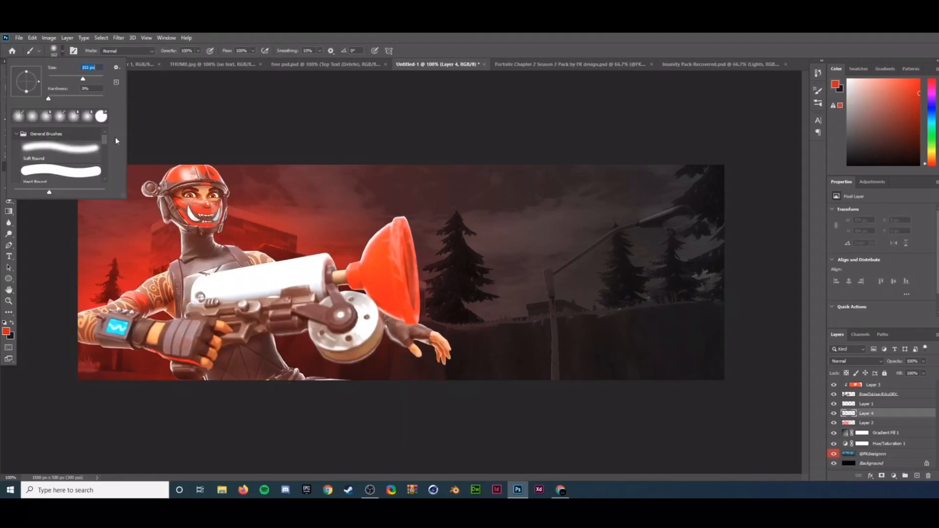
left_click(173, 267)
- Paint a lighter red glow around the character's body and the plunger on Layer 4 with a 196 px soft brush
left_click(6, 332)
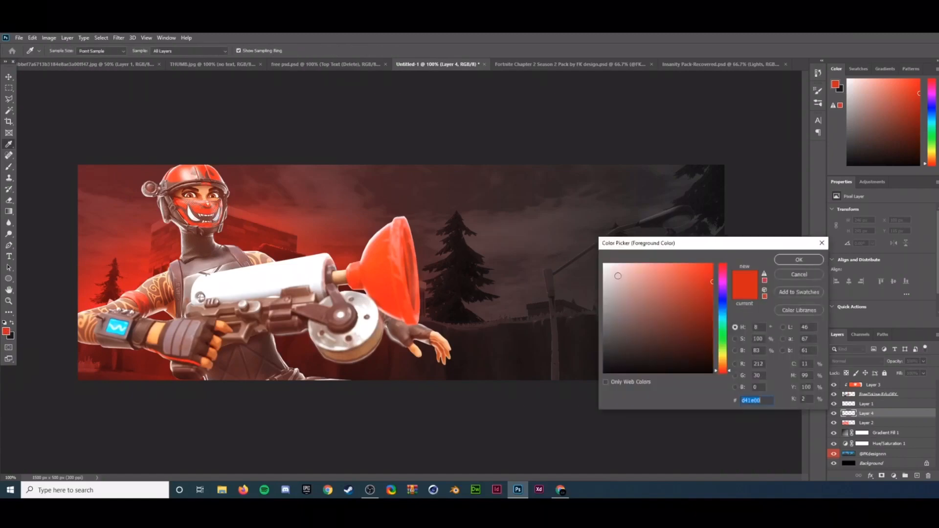
left_click(687, 268)
left_click(799, 260)
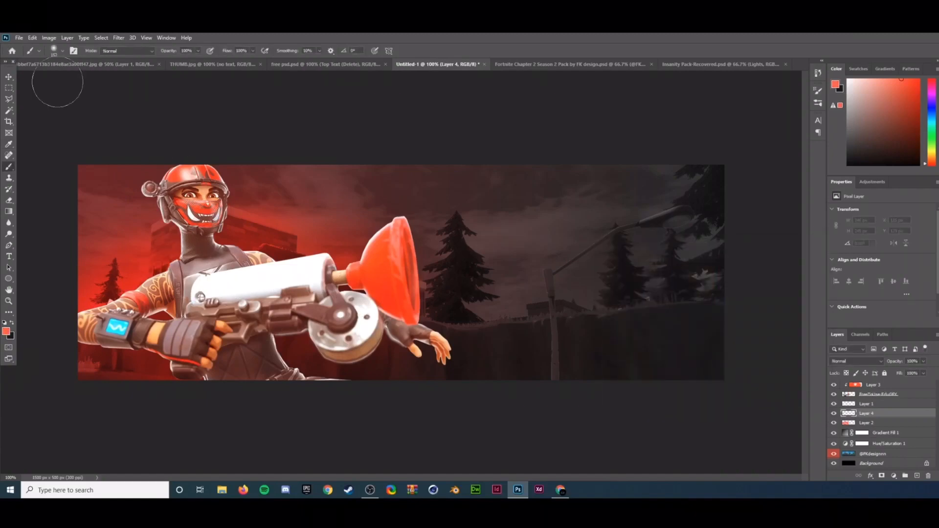
left_click(62, 53)
left_click_drag(83, 77, 88, 78)
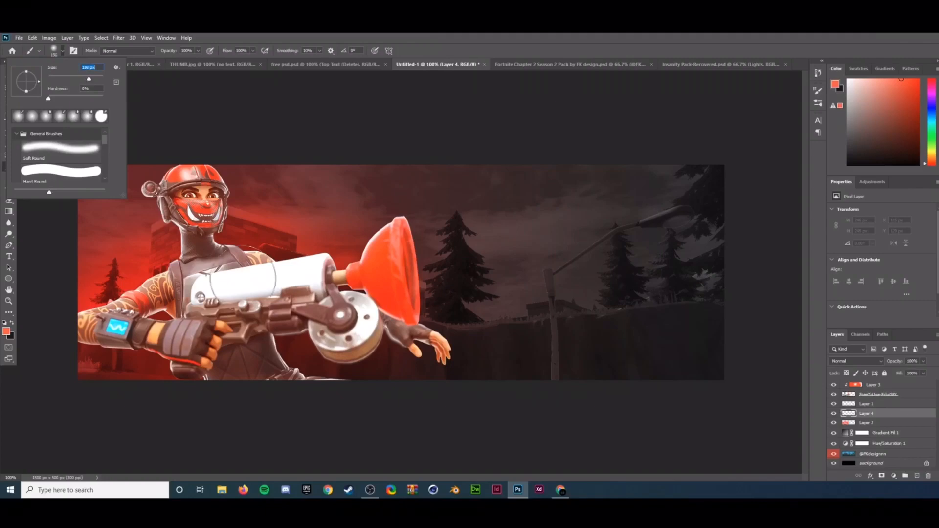
left_click(227, 250)
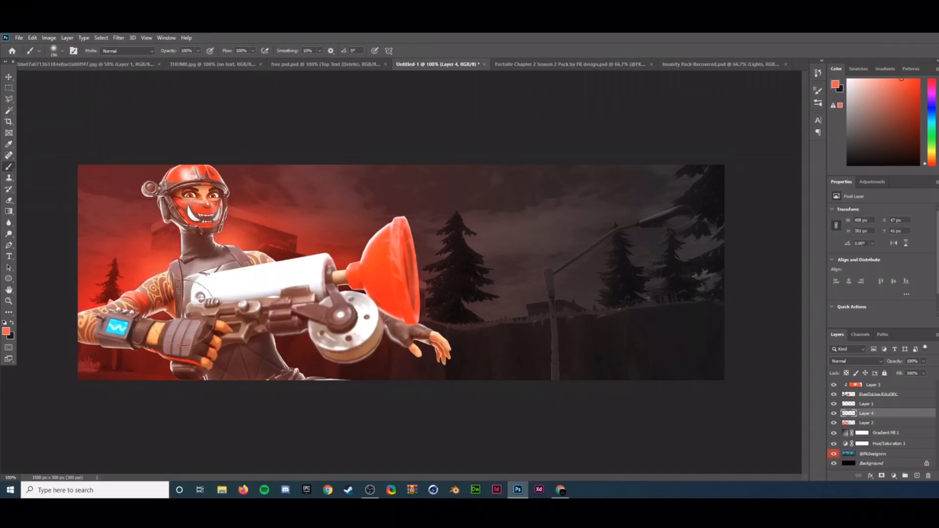
mouse_move(183, 312)
left_mouse_down()
mouse_move(181, 304)
mouse_move(270, 331)
left_mouse_up()
mouse_move(244, 276)
left_mouse_down()
mouse_move(253, 269)
mouse_move(247, 279)
left_mouse_up()
left_click(197, 205)
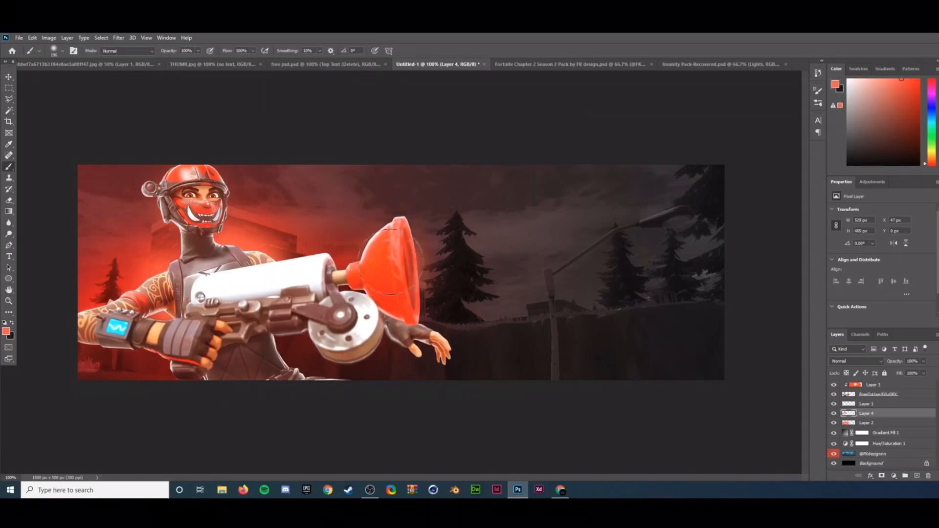
left_click(368, 269)
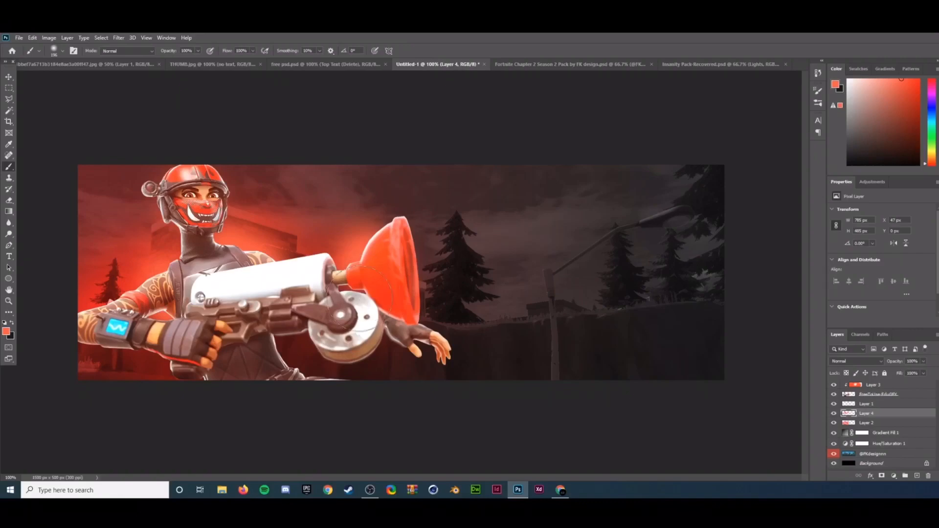
- Set Layer 4's blend mode to Linear Dodge (Add) and compare the banner with that glow hidden and shown
left_click(855, 360)
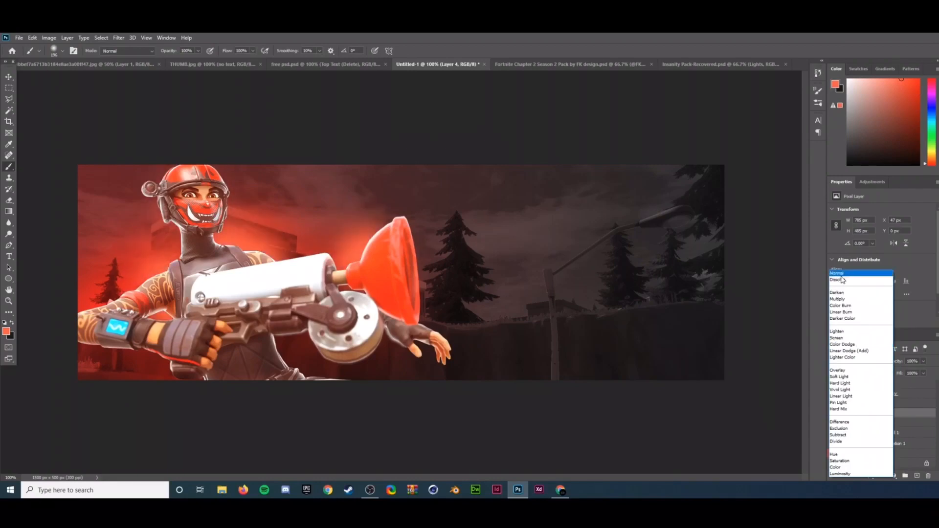
left_click(843, 351)
left_click(833, 413)
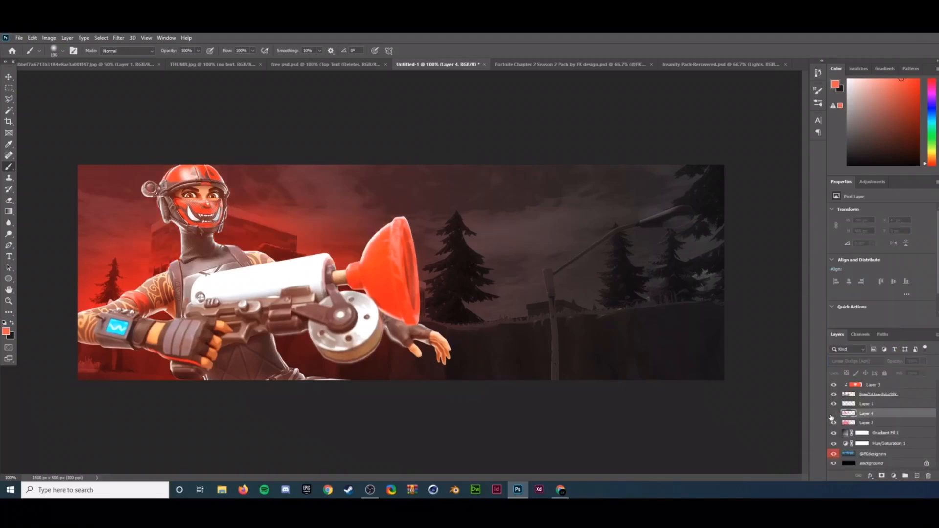
left_click(833, 413)
left_click(833, 413)
left_click(833, 413)
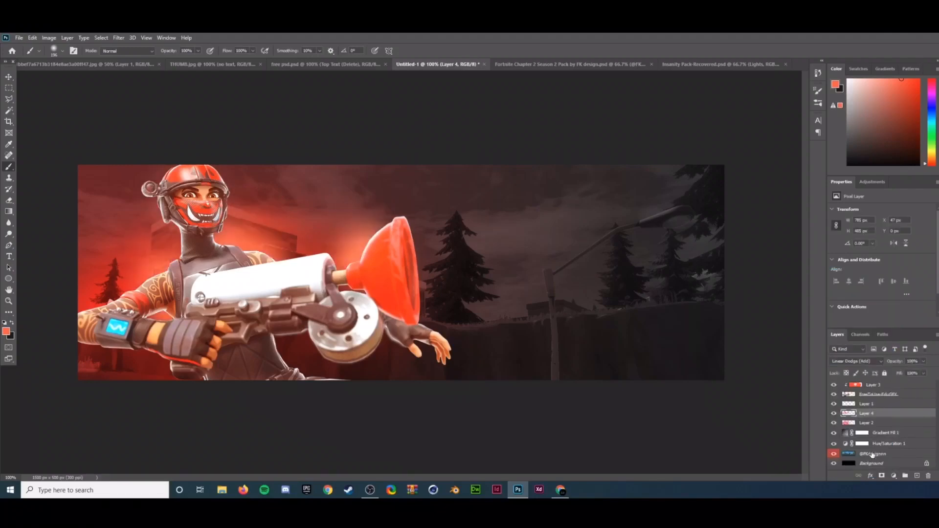
- Add a new empty layer directly above Layer 4 and set the foreground colour to white (#ffffff)
left_click(916, 476)
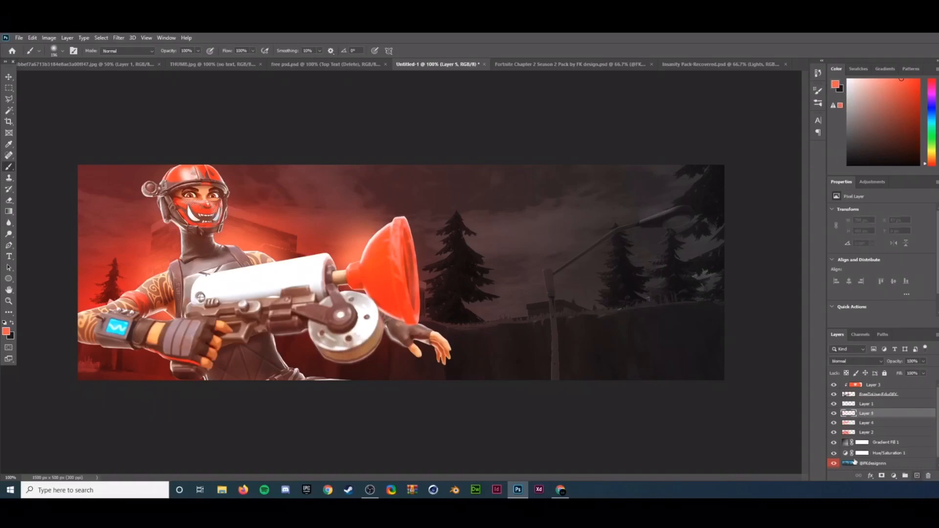
left_click(12, 324)
left_click(6, 330)
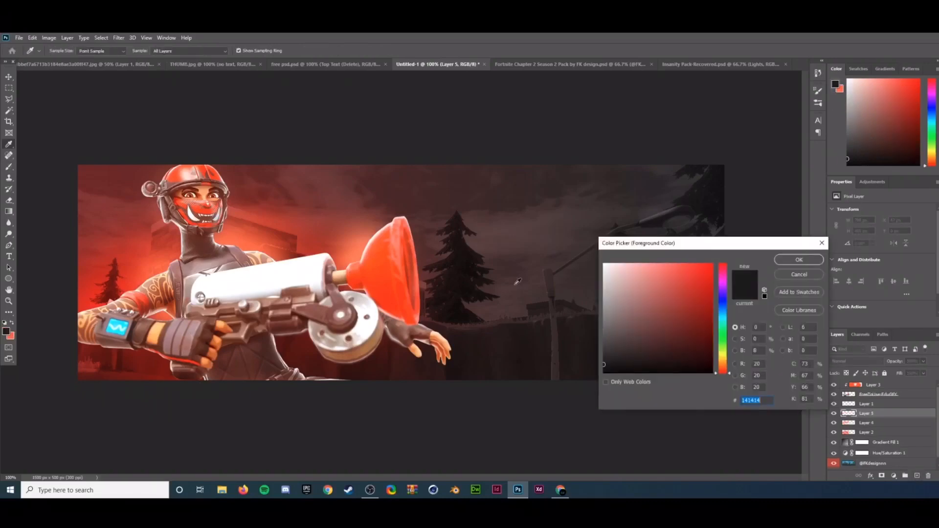
left_click(603, 264)
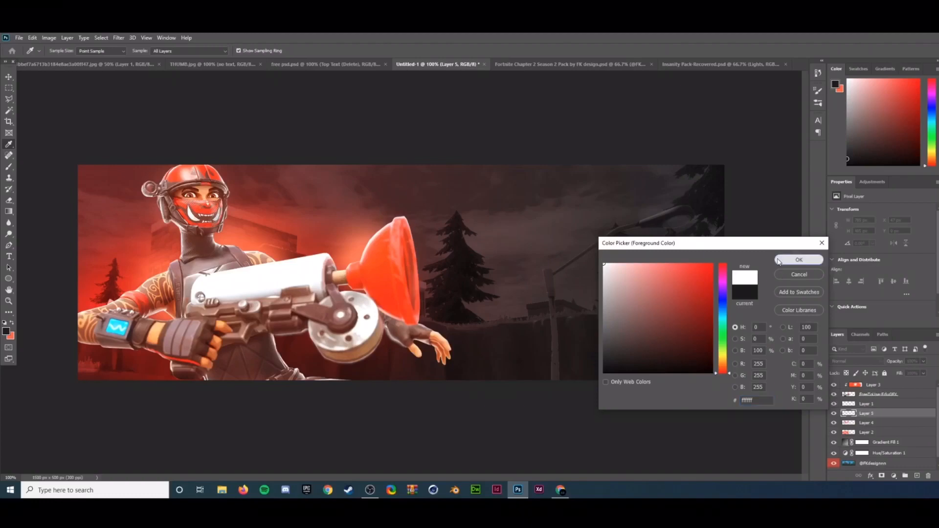
left_click(798, 259)
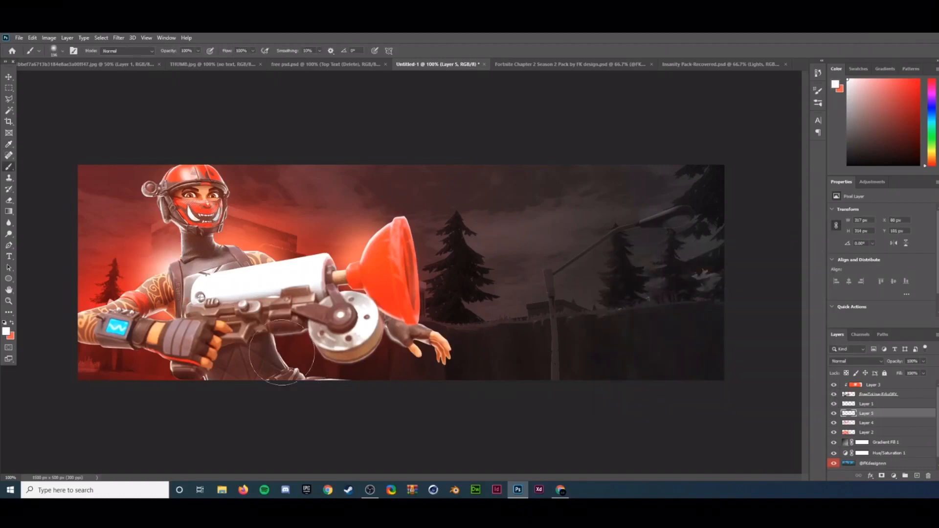
scroll(187, 255, "up", 3)
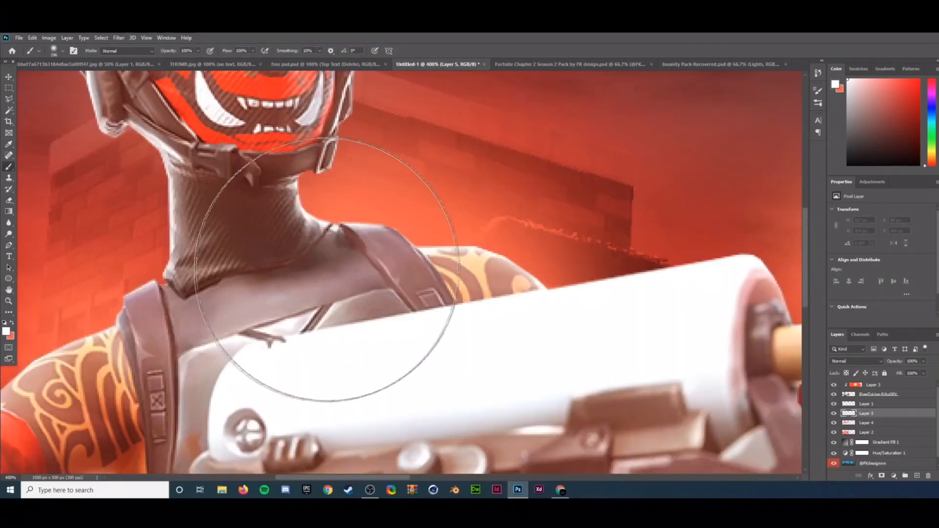
key("ctrl+z")
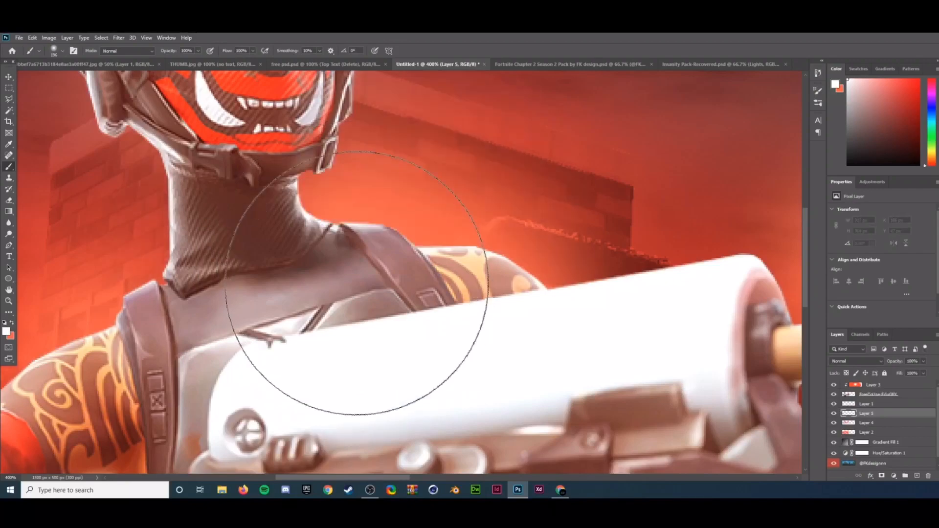
left_click(336, 277)
key("ctrl+z")
left_click(326, 229)
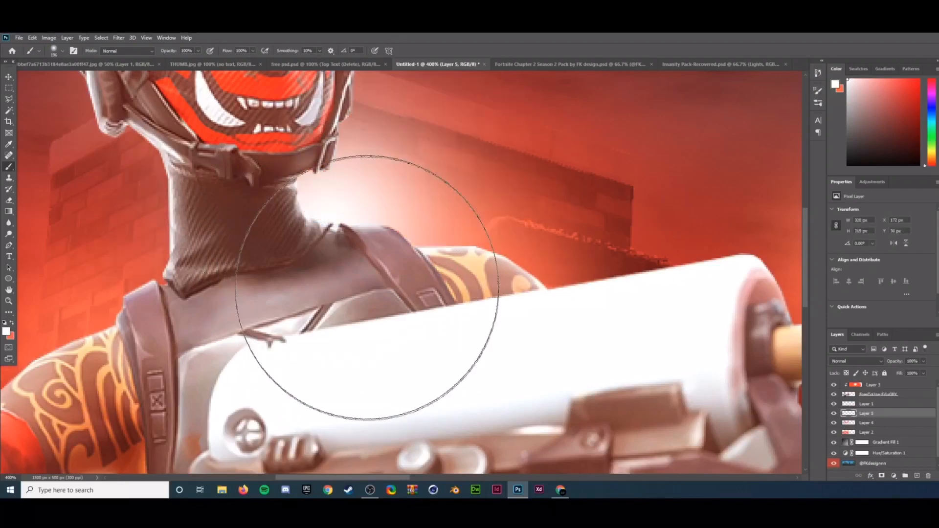
key("ctrl+z")
scroll(366, 287, "down", 3)
left_click(227, 249)
key("ctrl+z")
- Paint soft white highlights behind the character's shoulders, neck, plunger and lower body on Layer 5, keeping its blend mode Normal
left_click(217, 255)
left_click(174, 273)
left_click(373, 245)
left_click(183, 197)
key("ctrl+z")
left_click(183, 211)
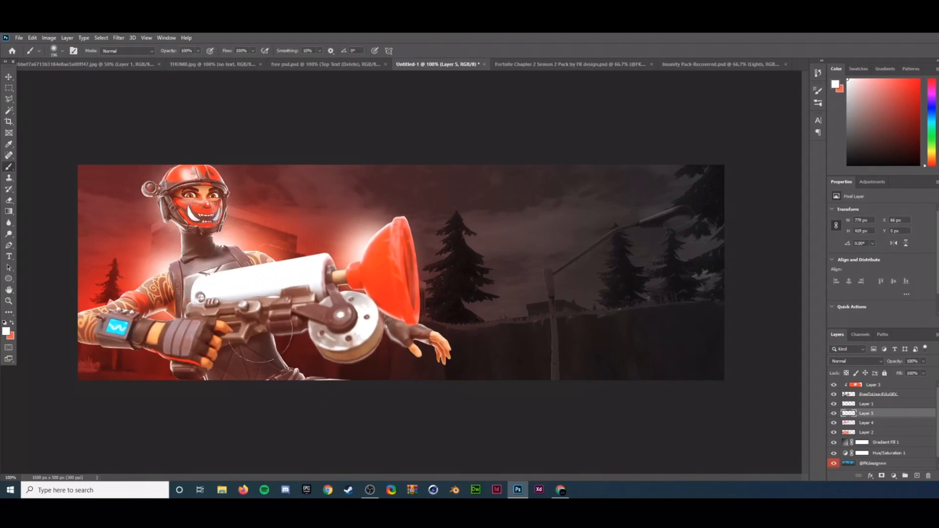
left_click(199, 207)
left_click(101, 318)
key("ctrl+z")
left_click(265, 343)
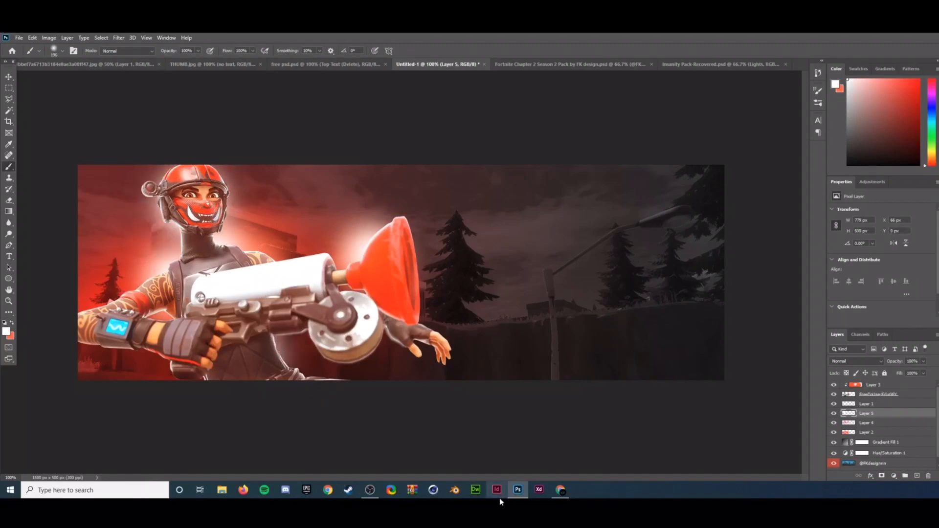
left_click(846, 362)
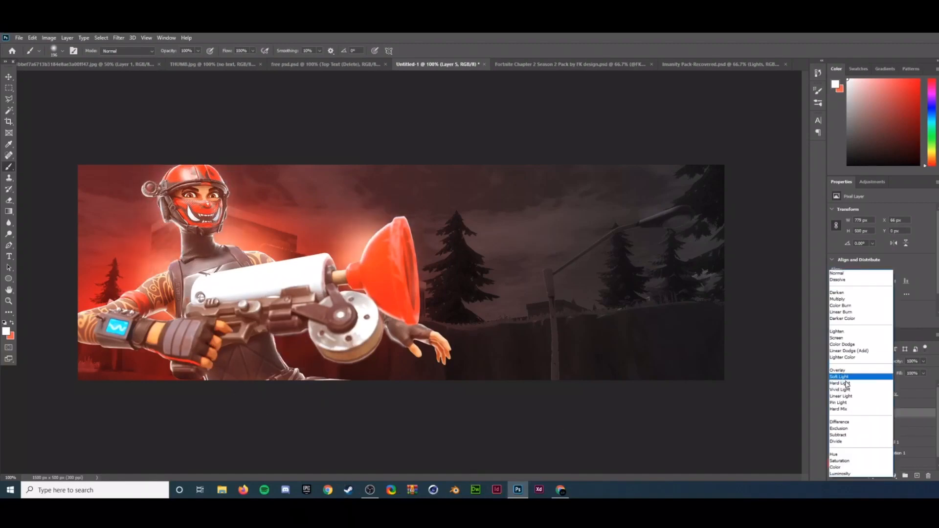
left_click(837, 272)
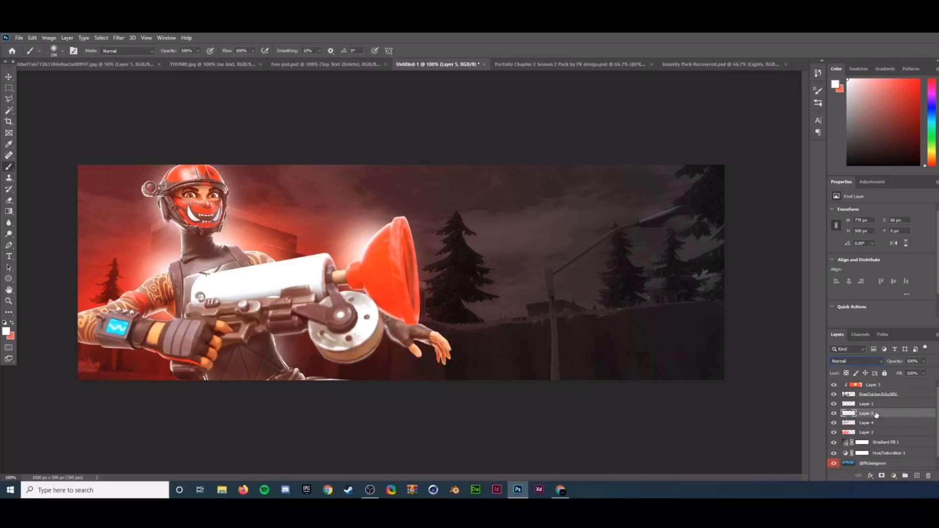
- Open the Divinity_Pack-Recovered.psd resource file from the Downloads folder
key("ctrl+Tab")
key("ctrl+Tab")
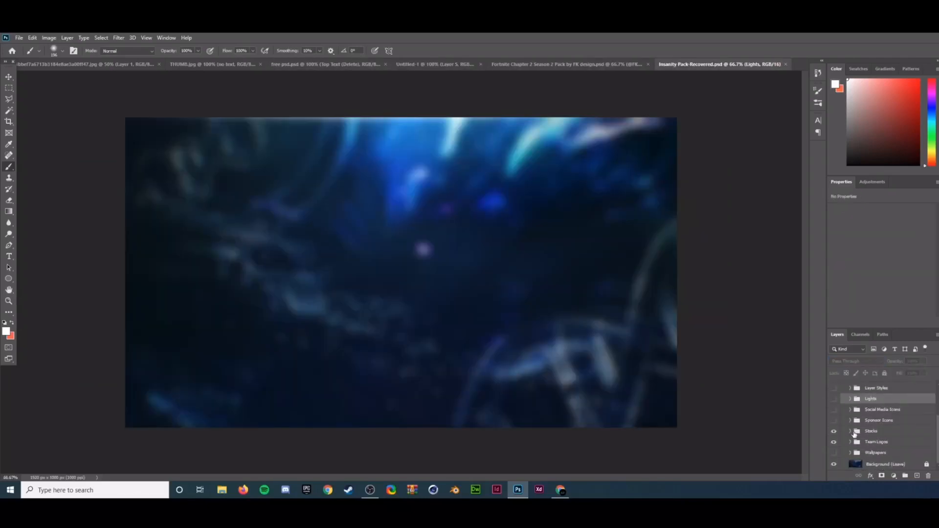
left_click(434, 64)
key("ctrl+o")
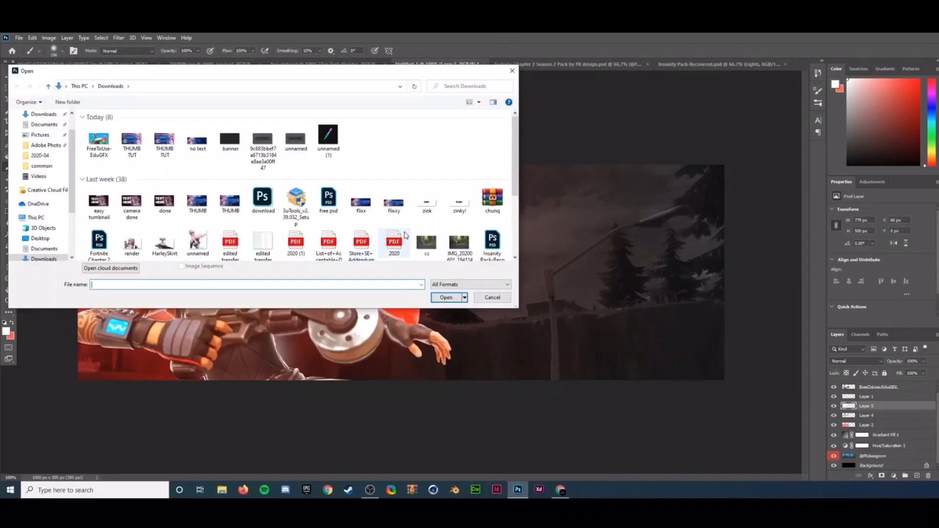
scroll(401, 238, "down", 1)
double_click(426, 227)
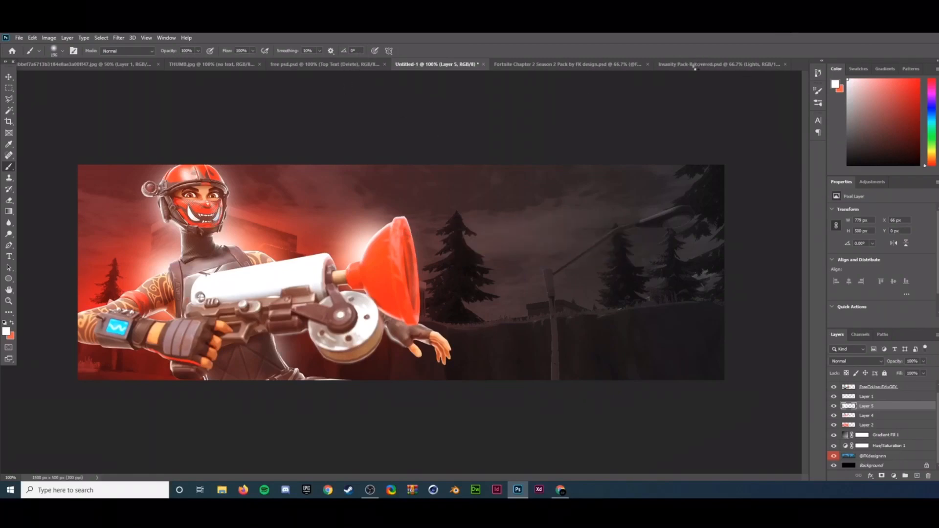
- Preview the fire and explosion images in the Explosions / Fire group one at a time
scroll(846, 443, "down", 6)
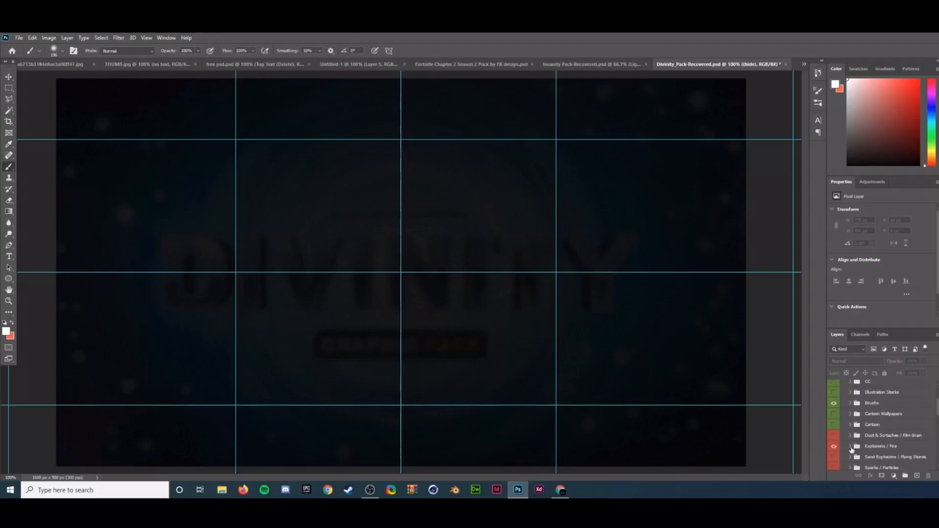
left_click(834, 434)
left_click(834, 434)
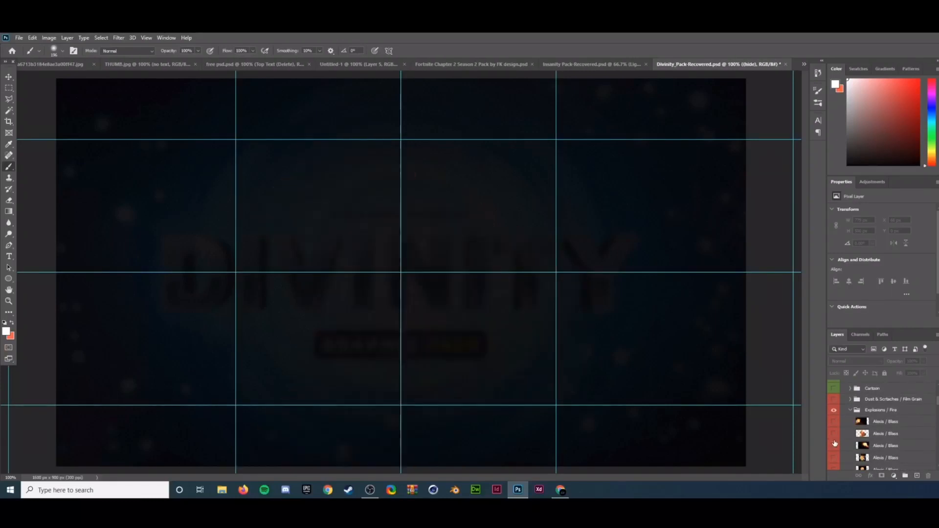
scroll(835, 440, "down", 2)
left_click(834, 443)
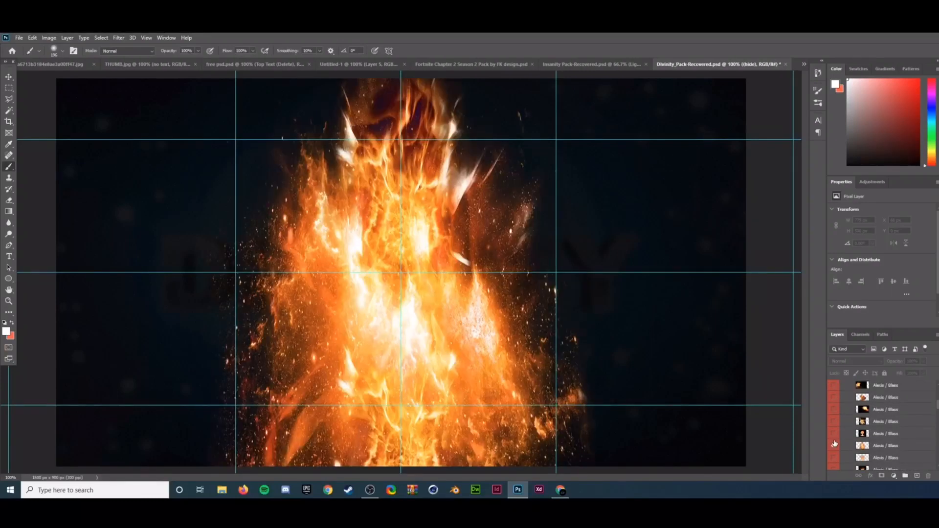
left_click(834, 444)
left_click(833, 445)
left_click(834, 445)
left_click(834, 434)
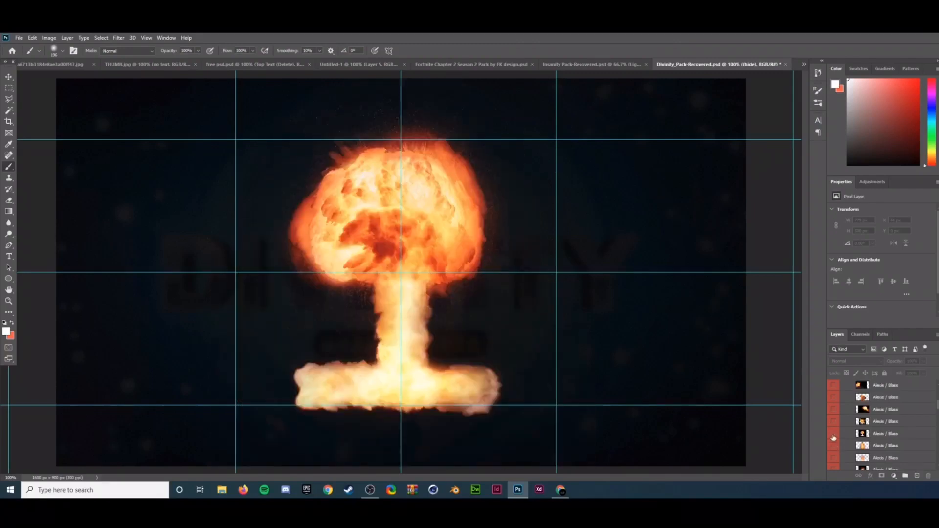
left_click(834, 435)
left_click(833, 422)
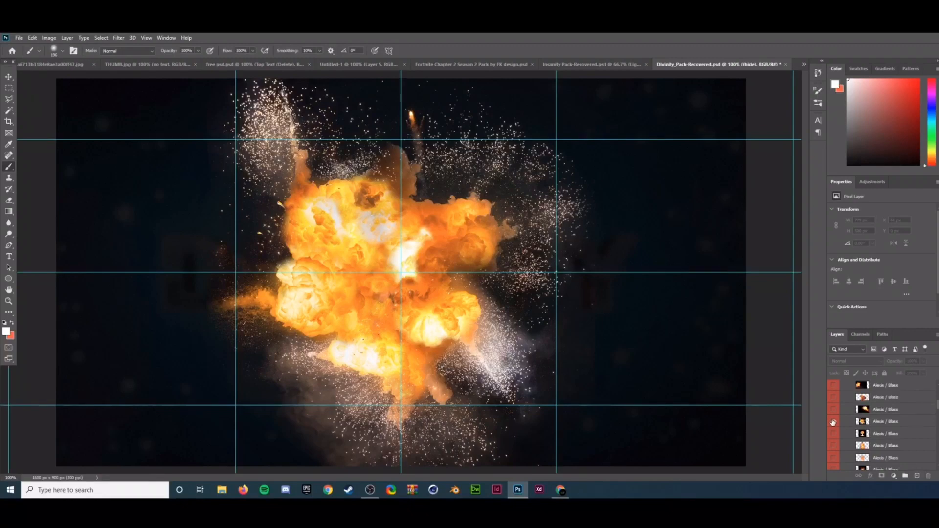
left_click(833, 422)
left_click(834, 458)
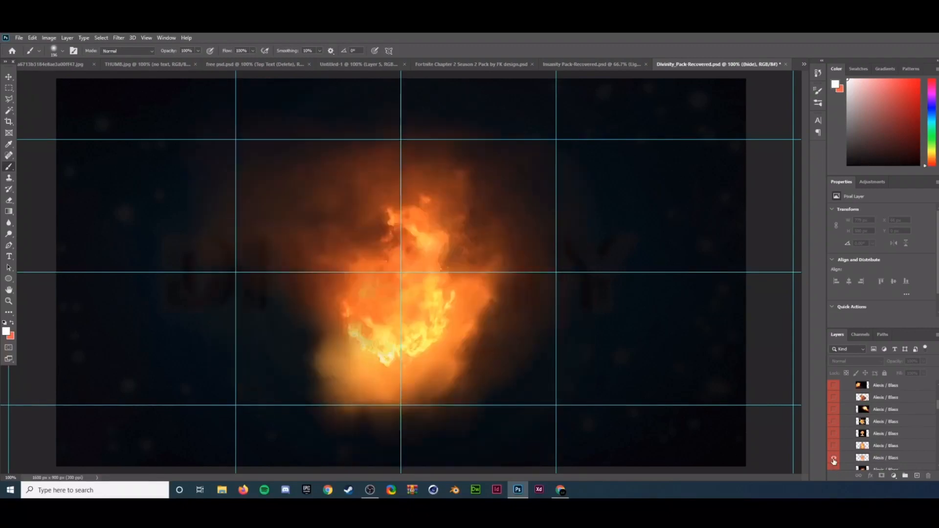
left_click(834, 458)
scroll(833, 459, "down", 1)
left_click(833, 447)
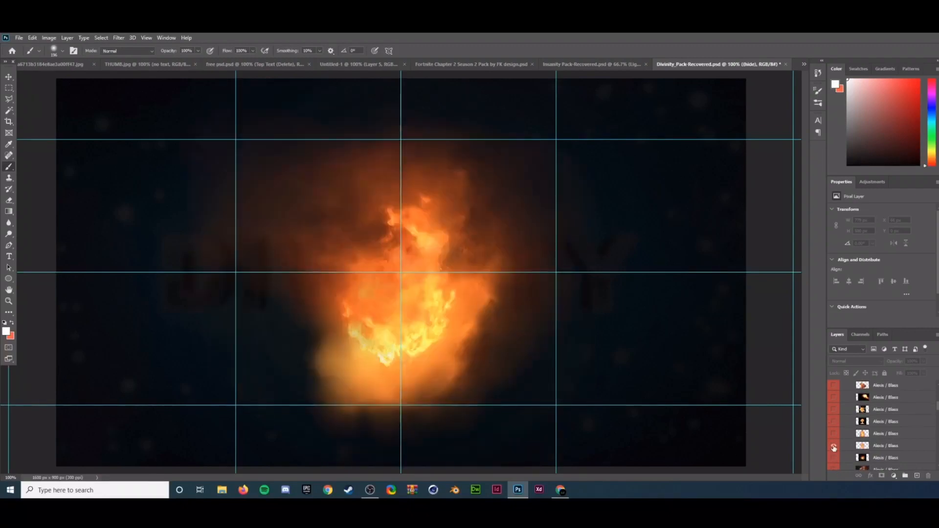
- Bring the round fiery explosion with dark smoke into the banner above Layer 5 and position it behind the character's torso
left_click(833, 458)
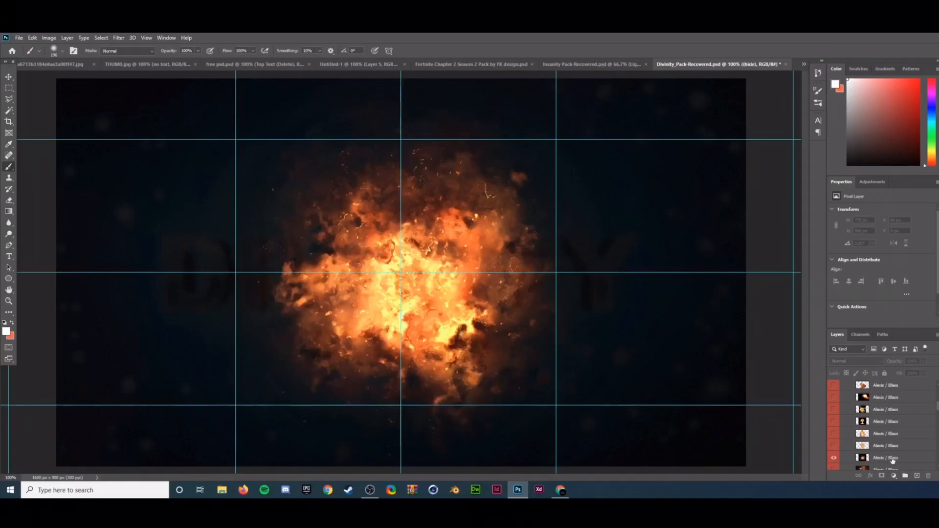
left_click_drag(892, 459, 445, 311)
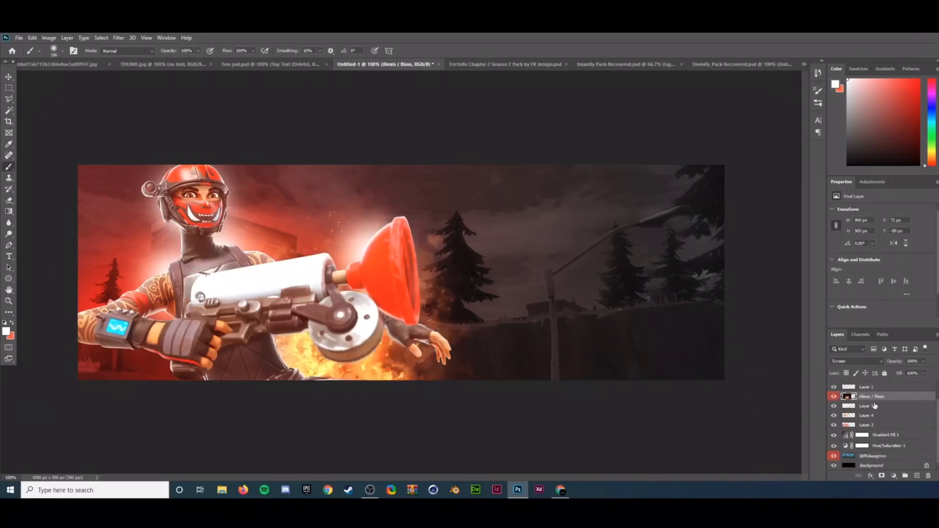
key("ctrl+t")
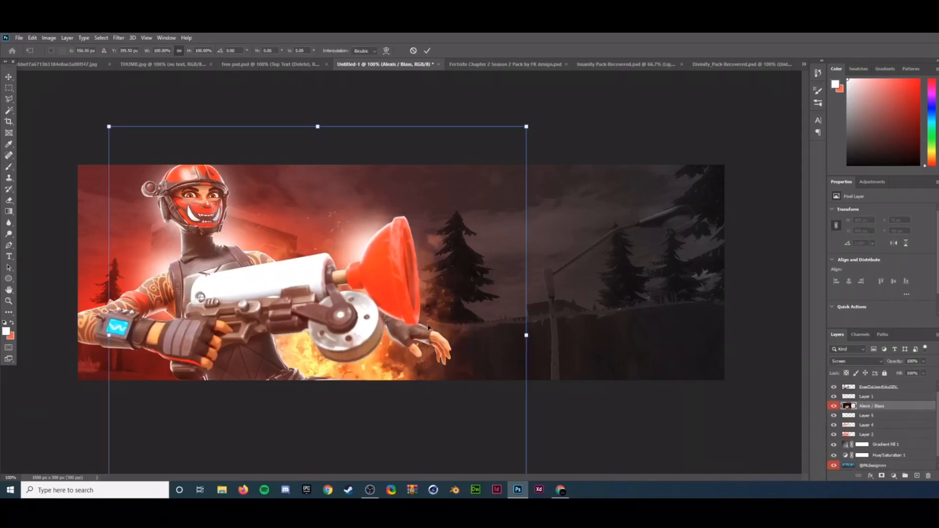
left_click_drag(429, 321, 330, 287)
left_click_drag(426, 97, 422, 99)
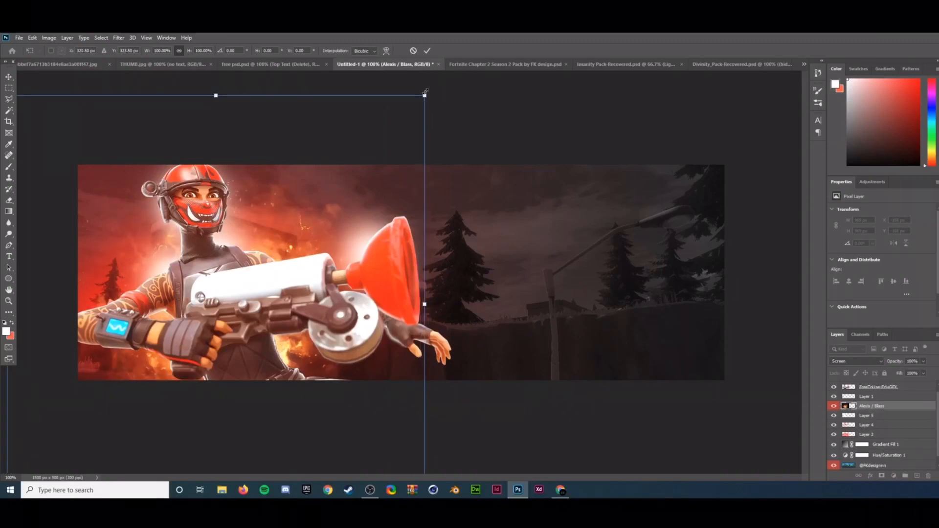
key("Return")
key("b")
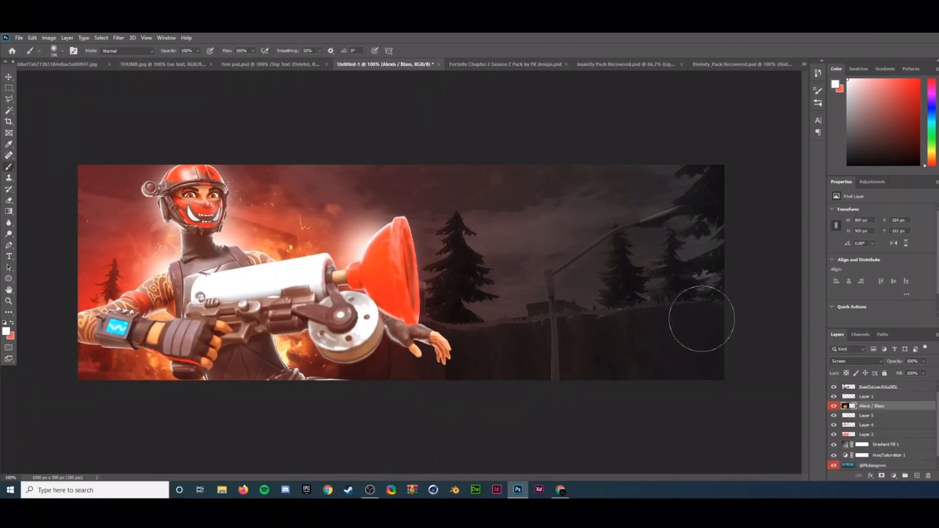
- Set the explosion layer's blend mode to Color Dodge, try it below Layer 5, and return it above that layer
left_click(844, 361)
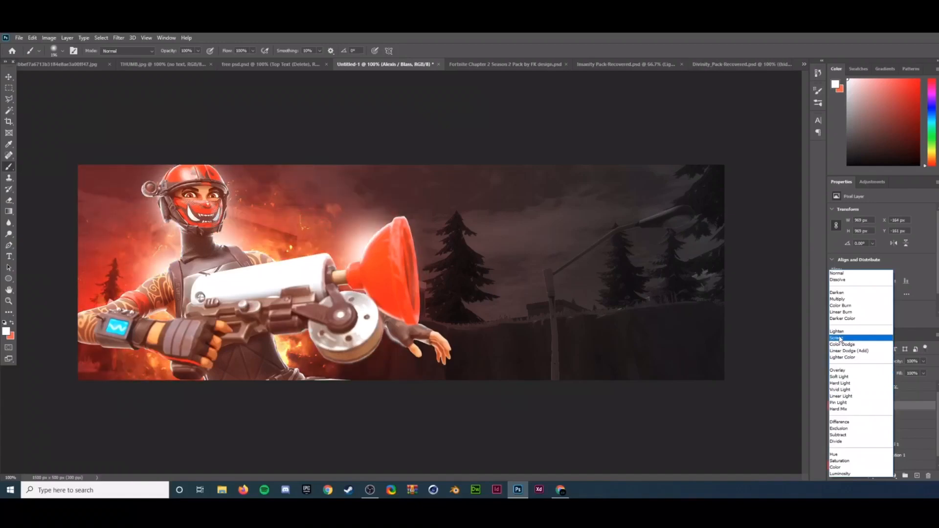
left_click(839, 344)
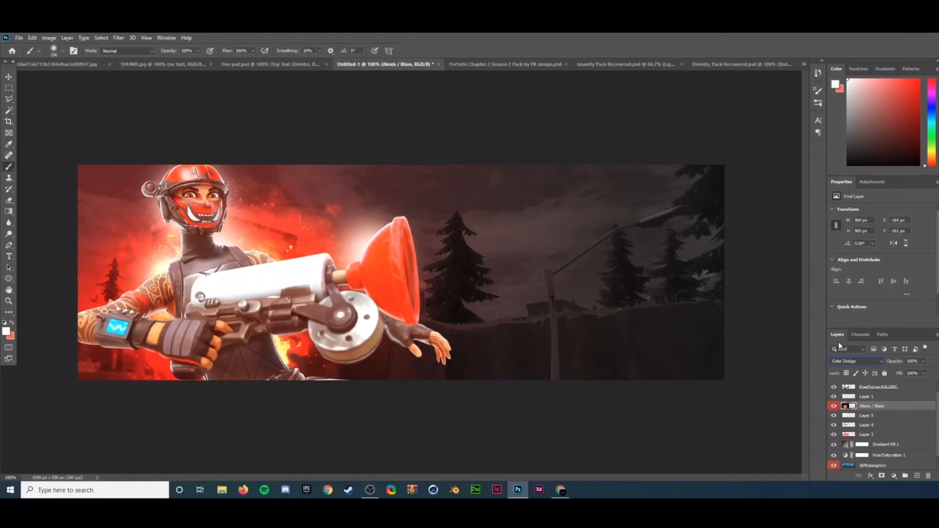
left_click_drag(872, 407, 874, 421)
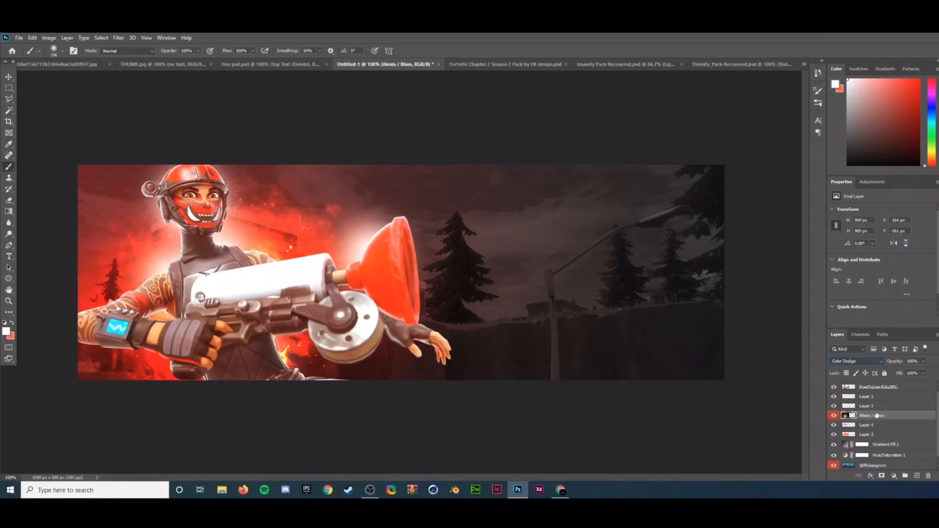
left_click_drag(876, 415, 880, 406)
- Add a Hue/Saturation adjustment clipped to the explosion layer and set its lightness to -44
left_click(894, 475)
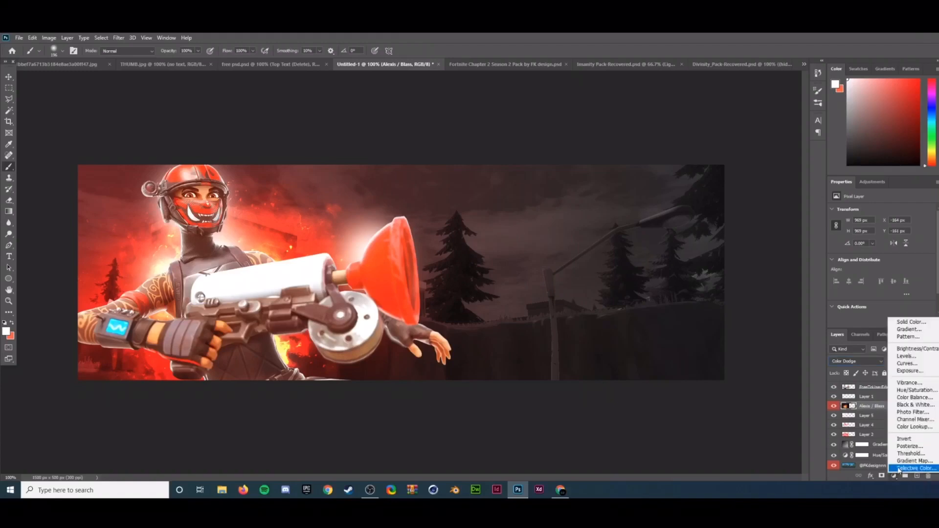
left_click(905, 390)
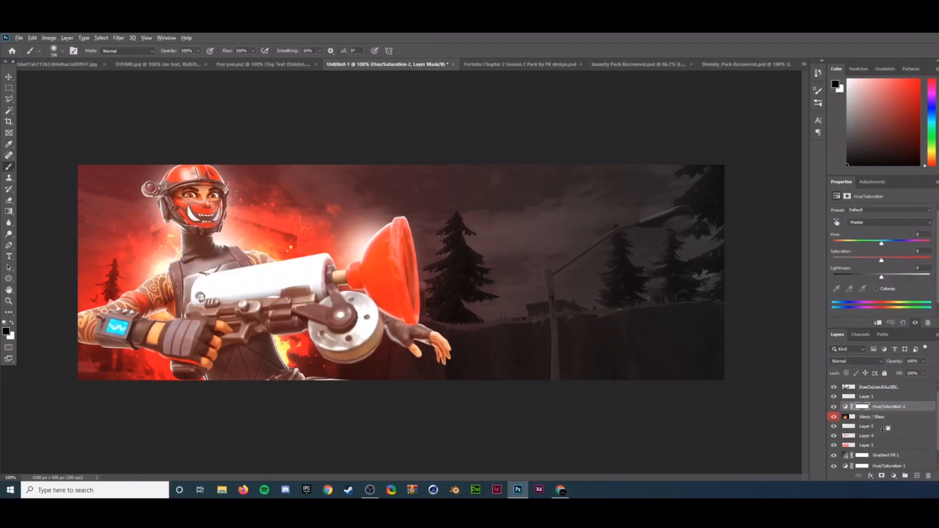
left_click(885, 409, "alt")
left_click_drag(885, 274, 861, 275)
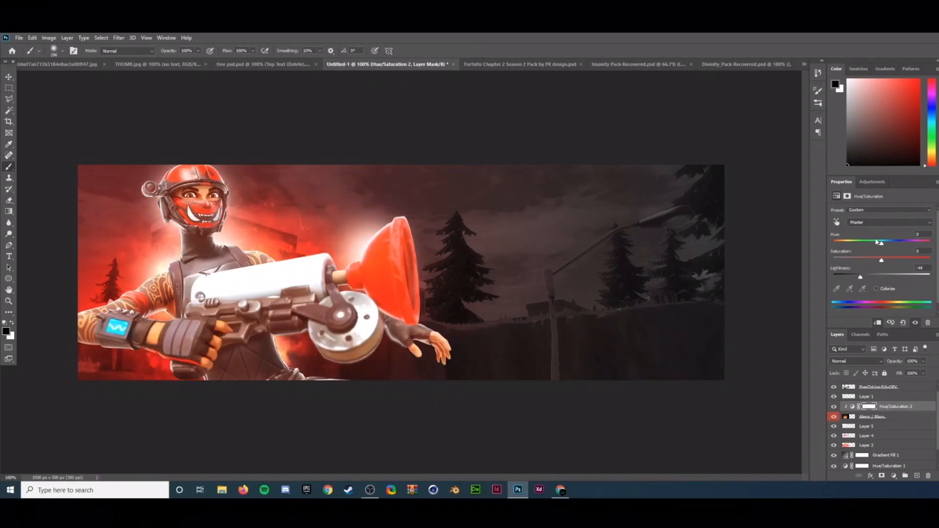
- Set the hue of the Hue/Saturation adjustment clipped to the explosion layer to +23
left_click_drag(876, 241, 897, 245)
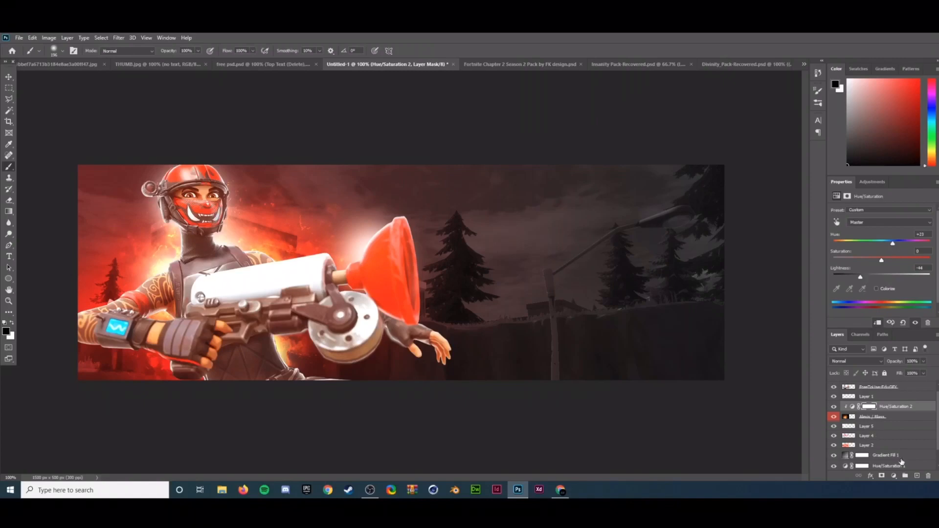
- Look through the fire, explosion and meteor images in the Divinity pack document one at a time
left_click(617, 64)
left_click(730, 62)
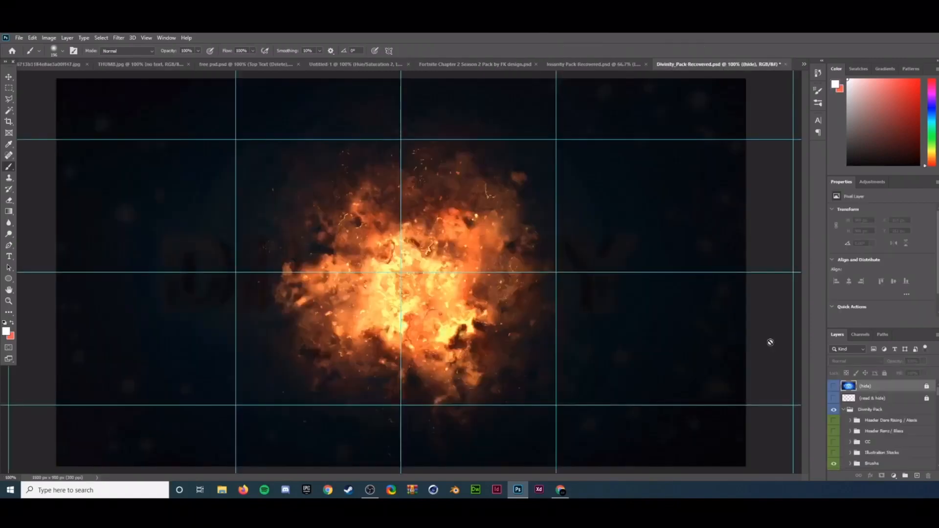
scroll(850, 445, "down", 6)
left_click(834, 447)
left_click(834, 434)
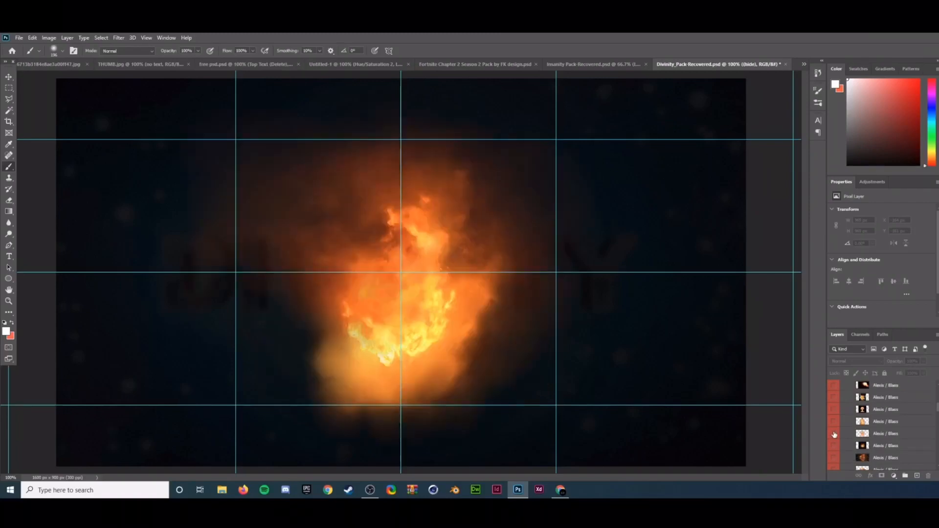
left_click(834, 434)
left_click(834, 410)
left_click(834, 410)
scroll(834, 411, "down", 4)
left_click(832, 447)
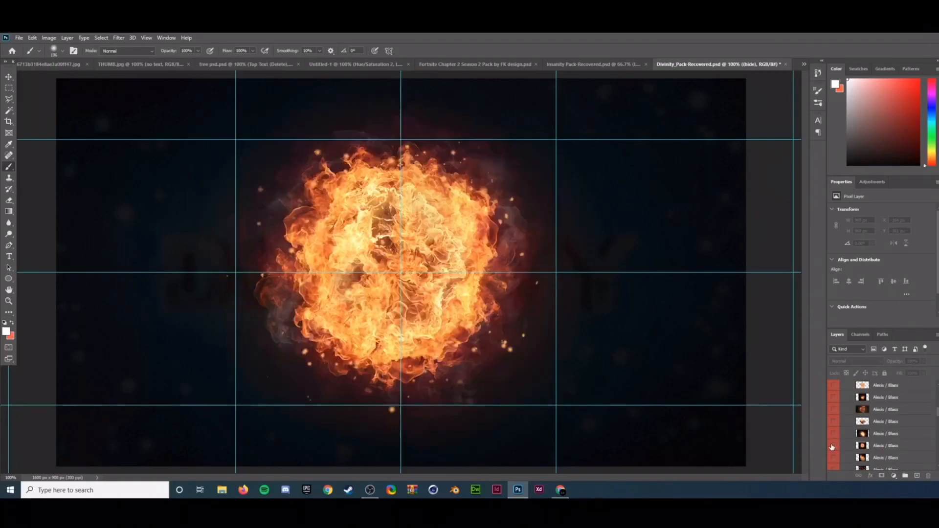
left_click(832, 446)
scroll(832, 447, "down", 2)
left_click(832, 446)
left_click(832, 446)
left_click(840, 422)
left_click(834, 434)
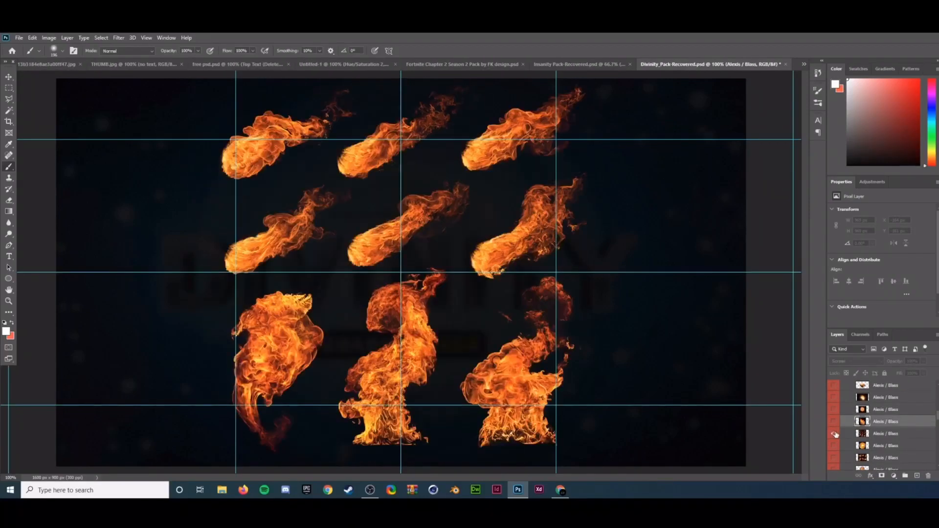
left_click(835, 434)
scroll(835, 434, "down", 2)
left_click(835, 434)
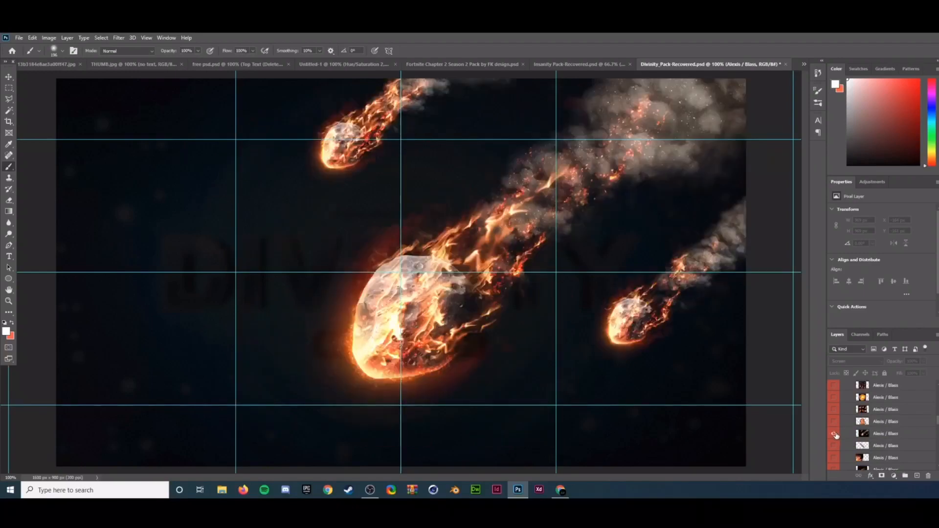
- Bring the flaming meteors image into the banner behind the character, scaled down with one meteor beside the helmet
left_click_drag(882, 440, 320, 237)
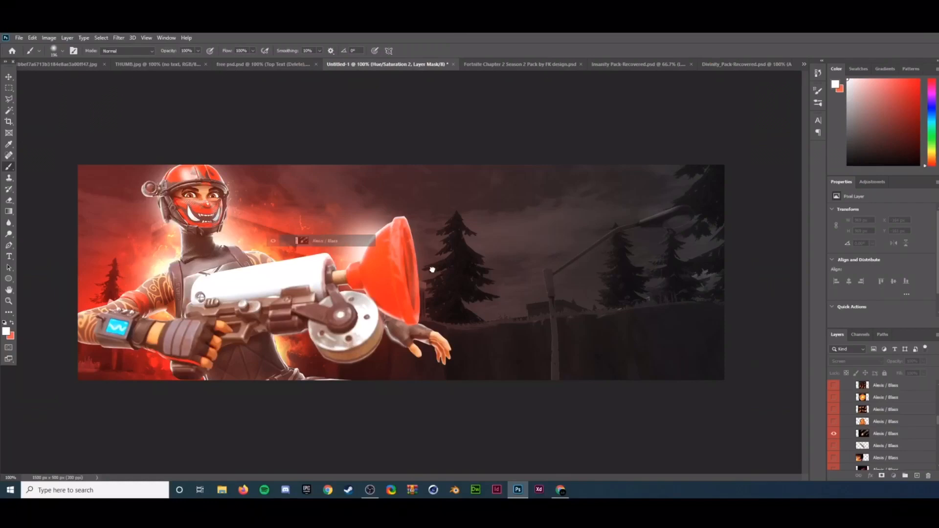
left_click_drag(432, 270, 112, 214)
key("ctrl+t")
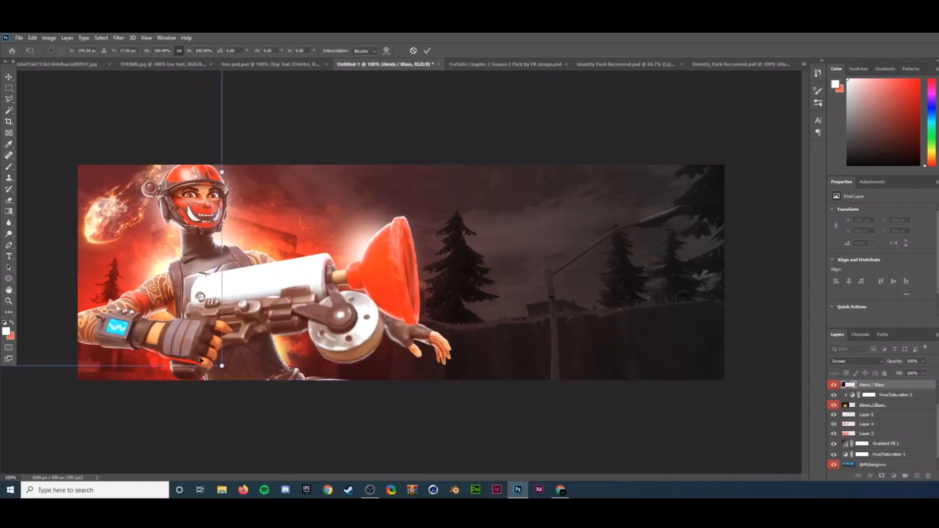
left_click_drag(220, 365, 129, 299)
mouse_move(131, 256)
left_mouse_down()
mouse_move(188, 293)
mouse_move(169, 279)
left_mouse_up()
key("Return")
key("b")
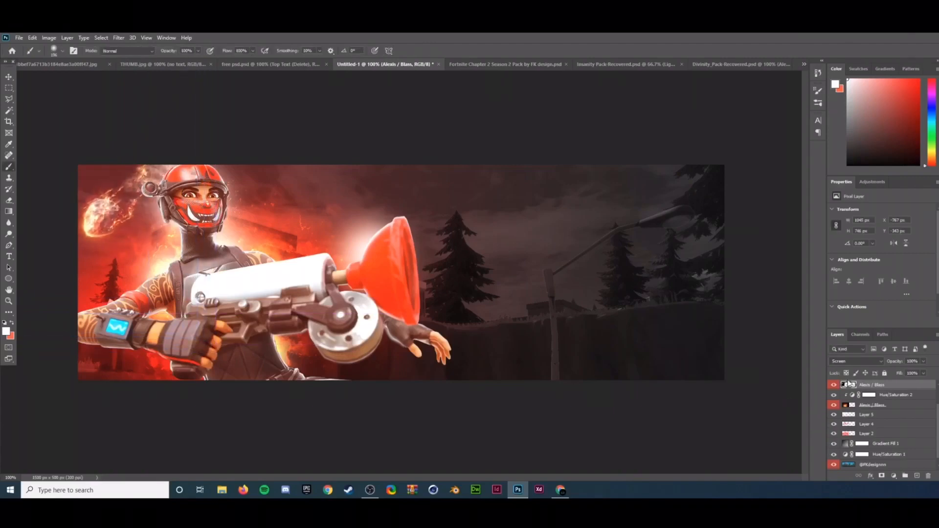
- Apply a Motion Blur to the meteor layer with an angle of 37° and a distance of 24 pixels
left_click(118, 37)
mouse_move(149, 137)
left_click(257, 184)
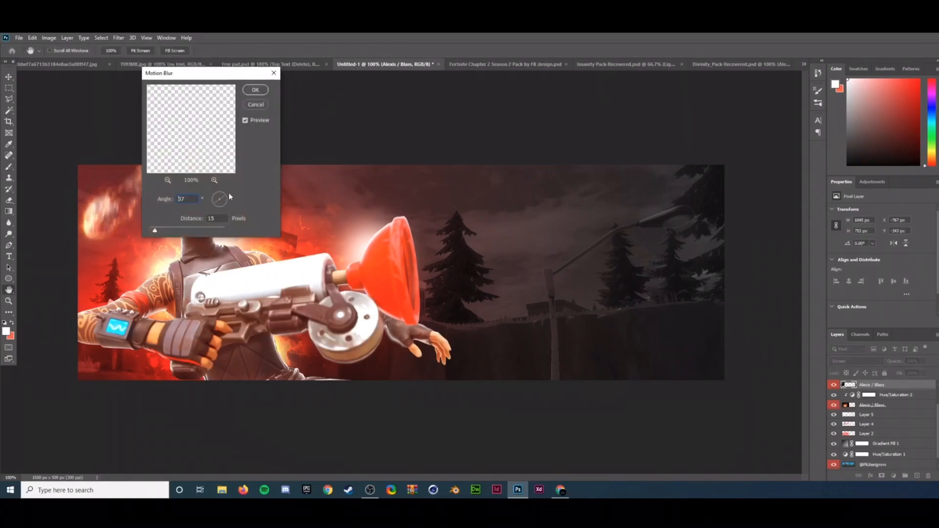
left_click_drag(229, 197, 229, 197)
left_click_drag(232, 77, 442, 75)
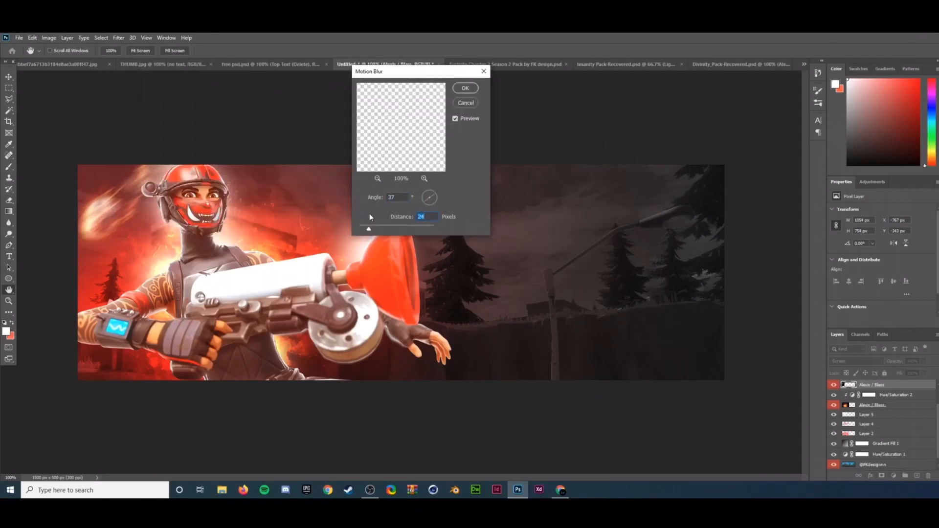
left_click(467, 90)
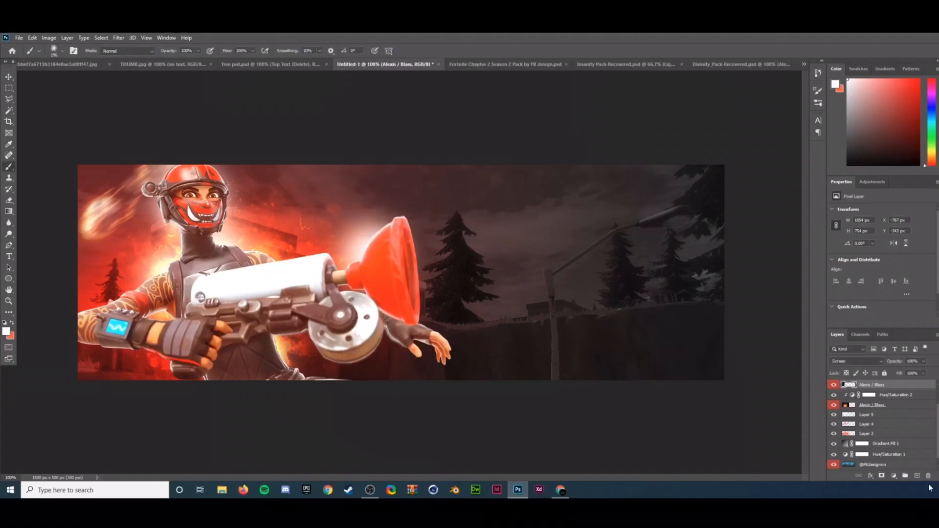
- Add a new empty layer above the meteor and clip it to the meteor layer
left_click(916, 475)
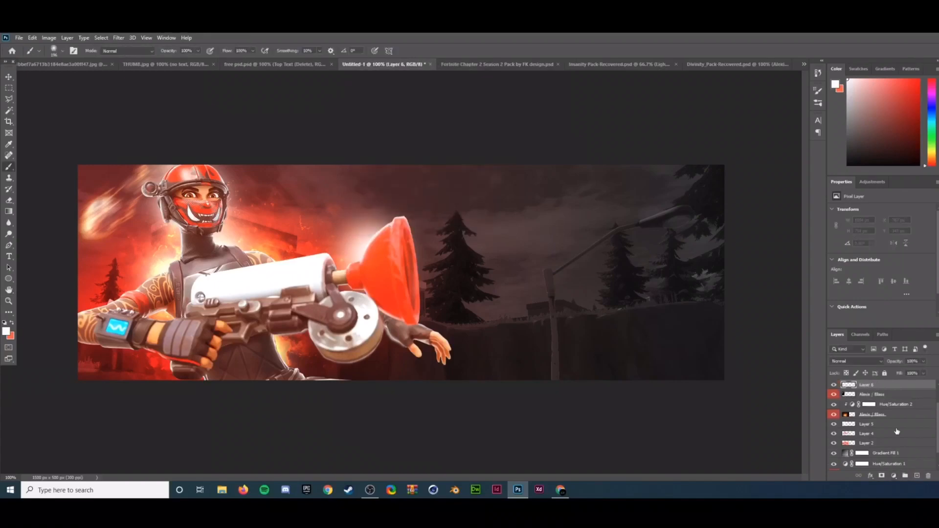
key("ctrl+0")
left_click(883, 389, "alt")
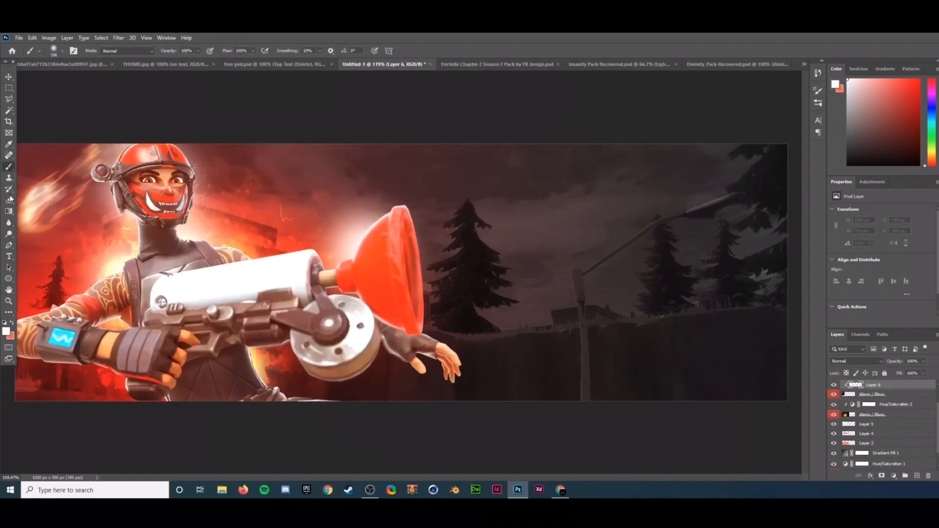
left_click(12, 323)
mouse_move(56, 230)
left_mouse_down()
mouse_move(66, 198)
mouse_move(39, 264)
mouse_move(139, 106)
left_mouse_up()
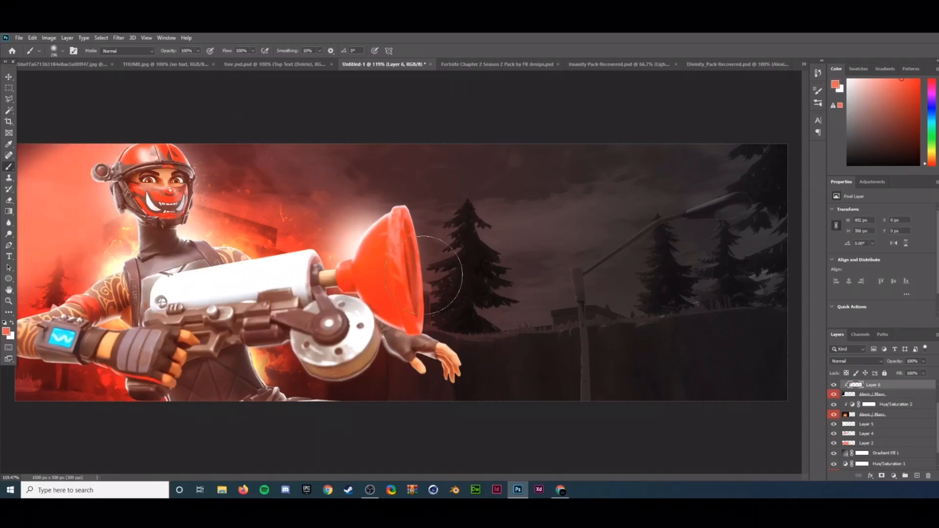
key("ctrl+z")
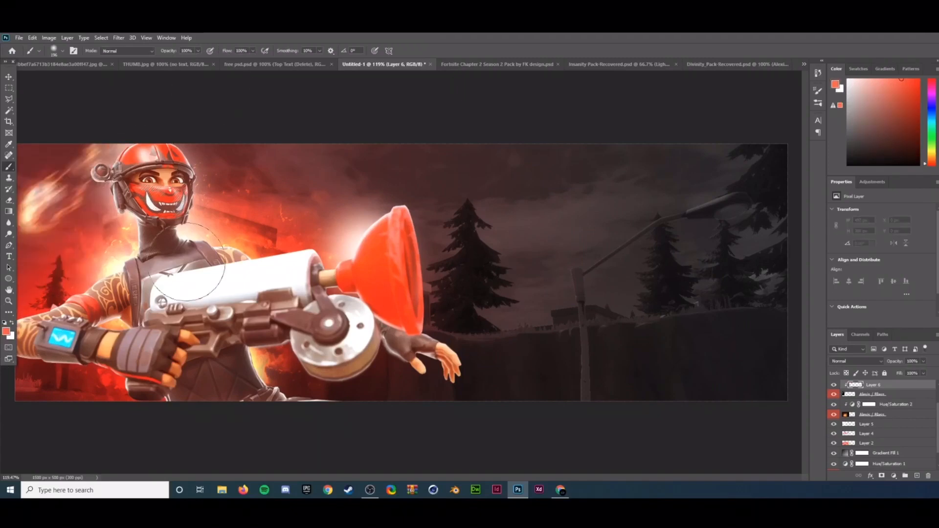
- Set the foreground color to ff2704 and brush it over the meteor on the clipped layer
left_click(6, 332)
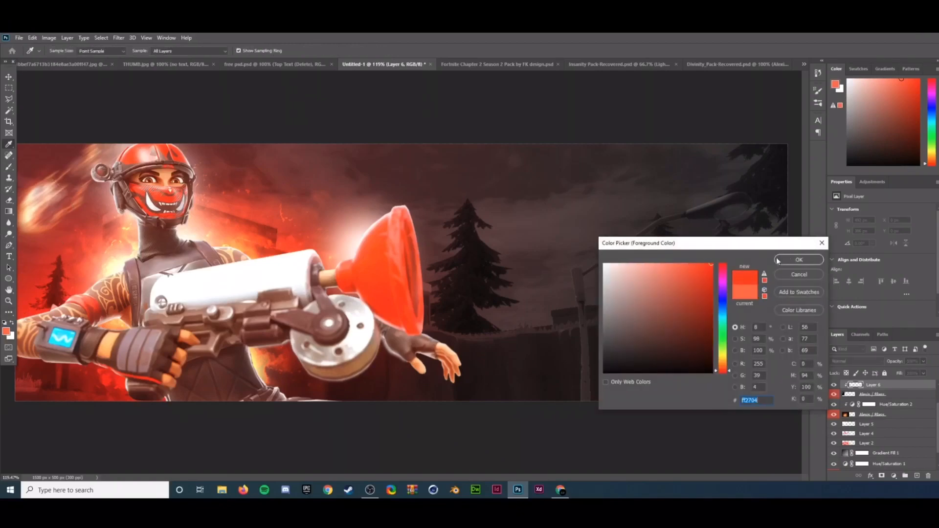
left_click(793, 260)
mouse_move(79, 181)
left_mouse_down()
mouse_move(35, 232)
mouse_move(1, 205)
mouse_move(133, 193)
left_mouse_up()
- Set the painted layer's blend mode to Hue with about 52% opacity and compare the meteor with and without it
left_click(838, 362)
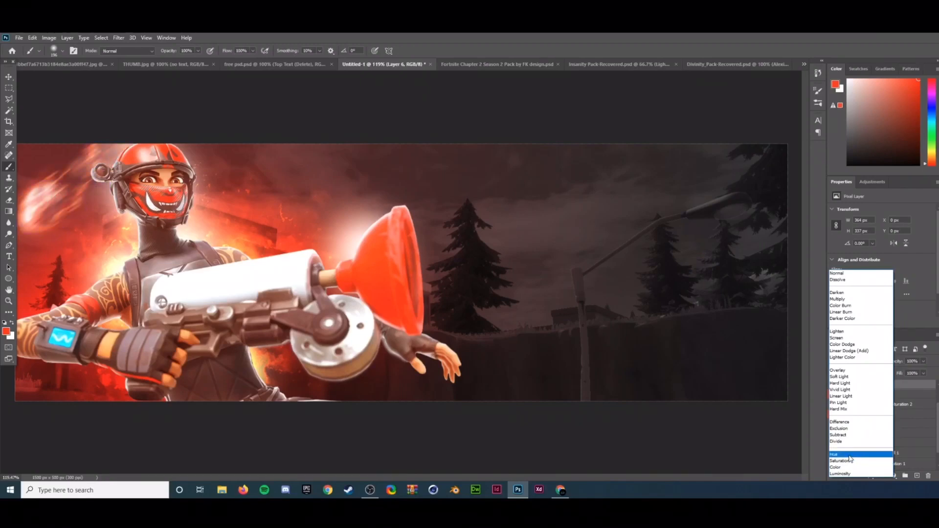
left_click(850, 458)
left_click(922, 362)
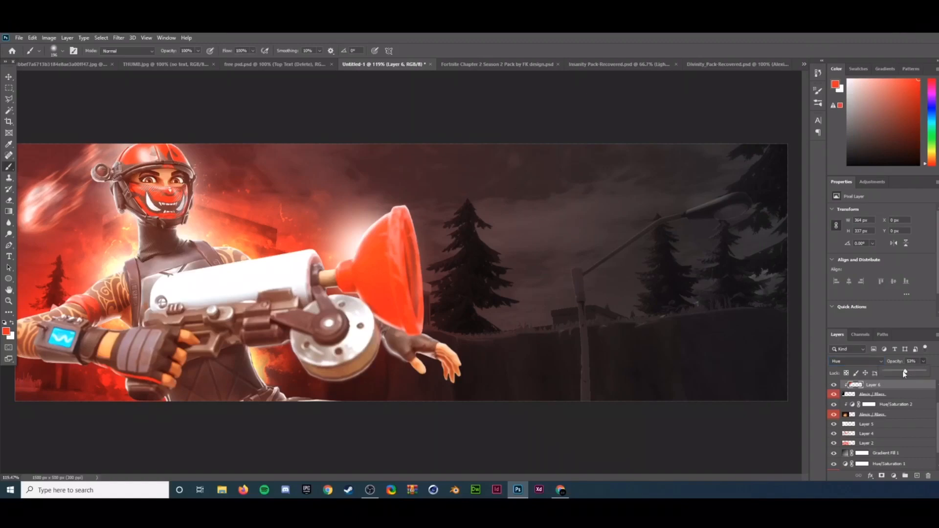
scroll(320, 224, "down", 2)
scroll(304, 222, "up", 1)
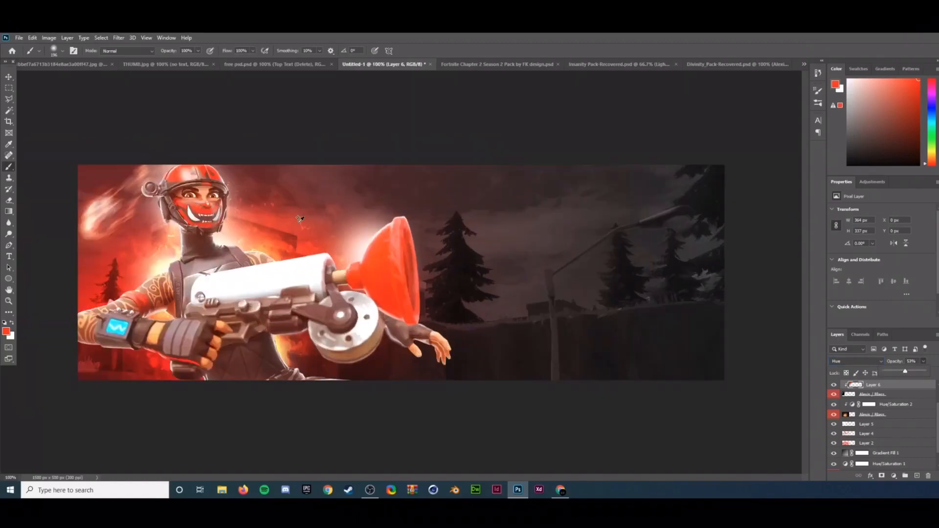
left_click(833, 384)
left_click(833, 385)
- Try a white glow on another new layer clipped to the meteor, and delete that layer
left_click(916, 475)
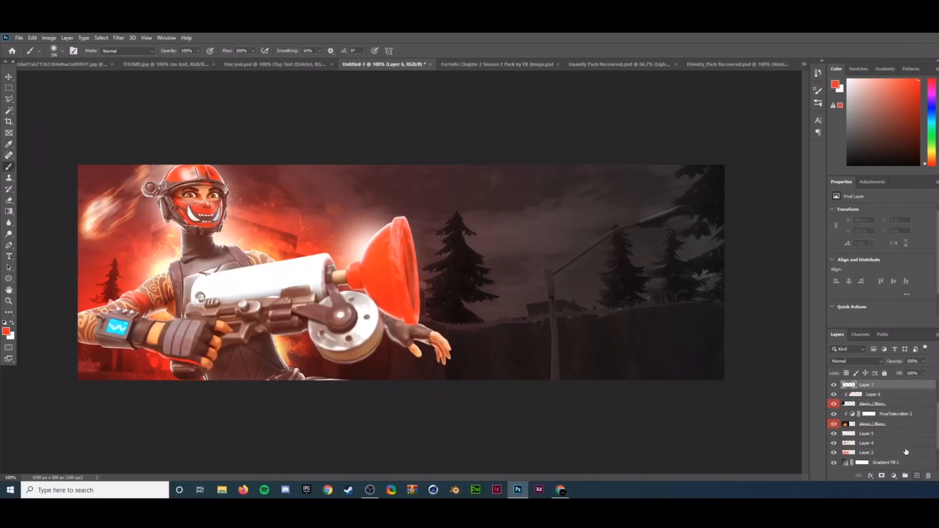
left_click(885, 386, "alt")
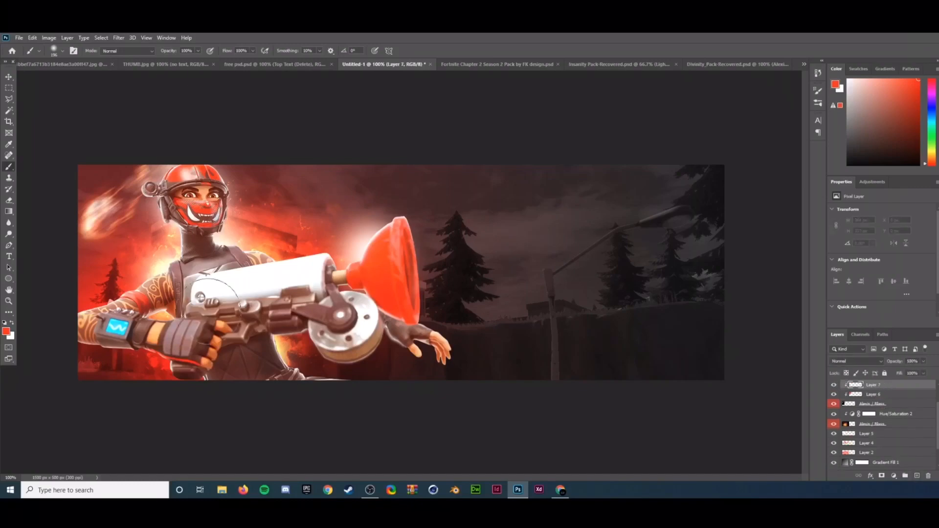
left_click(12, 324)
mouse_move(105, 266)
left_mouse_down()
mouse_move(163, 219)
mouse_move(112, 242)
mouse_move(164, 219)
left_mouse_up()
key("ctrl+z")
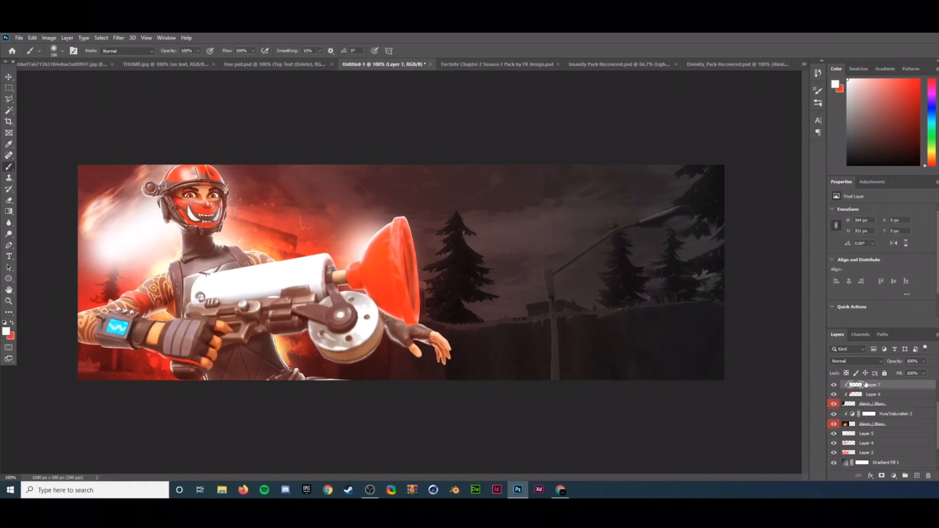
left_click(859, 362)
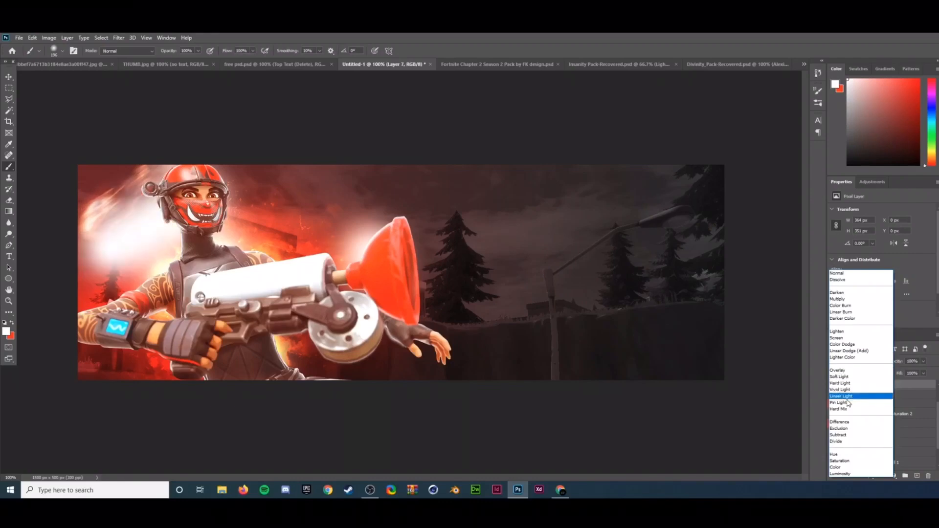
left_click(811, 442)
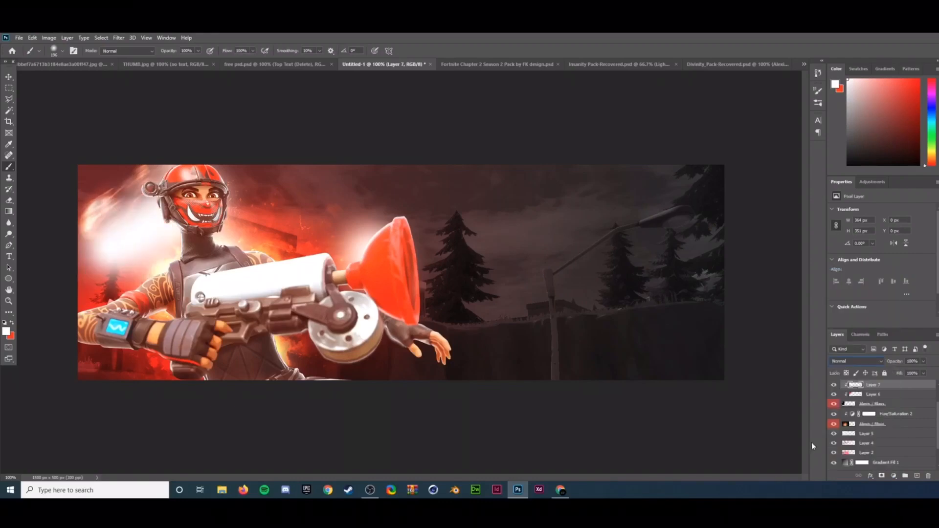
right_click(883, 384)
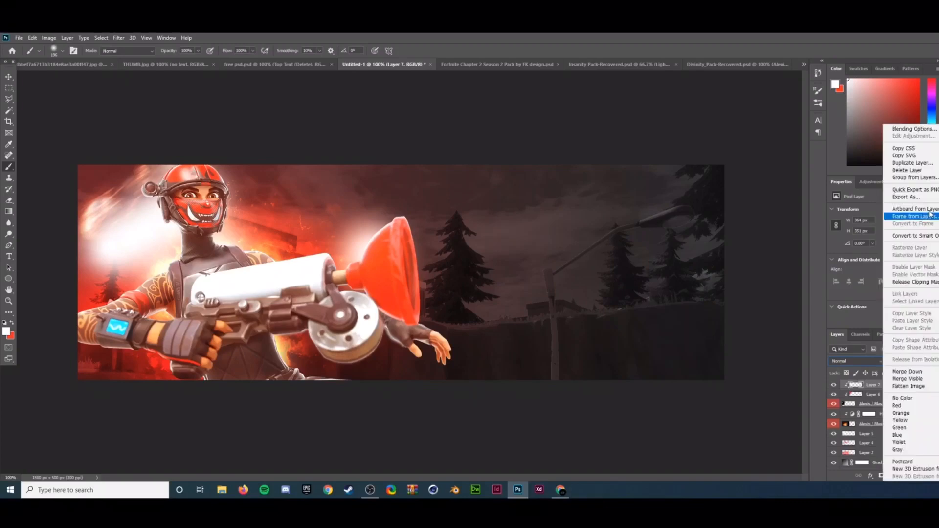
left_click(910, 171)
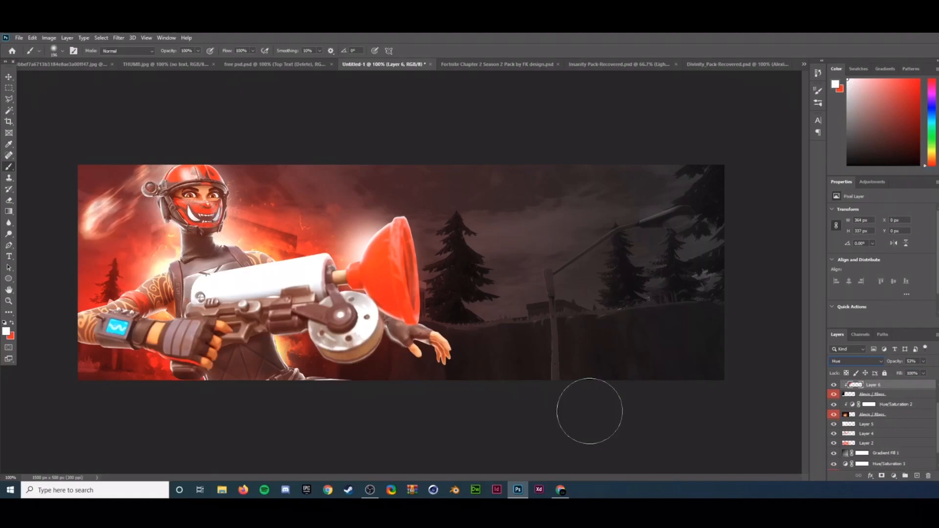
- Bring the single diagonal comet with a smoke trail from the Divinity pack into the banner above the character
left_click(699, 65)
scroll(871, 430, "down", 3)
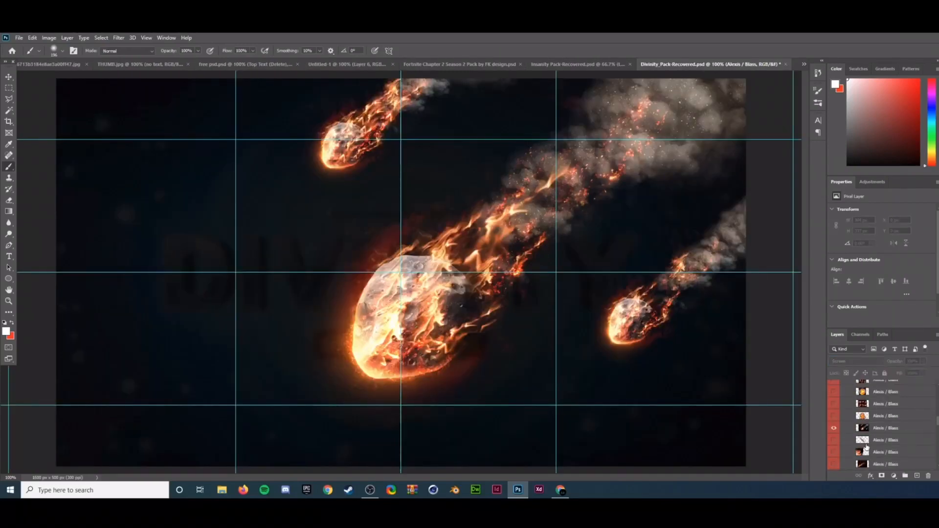
left_click(834, 428)
left_click(834, 440)
left_click_drag(885, 441, 262, 304)
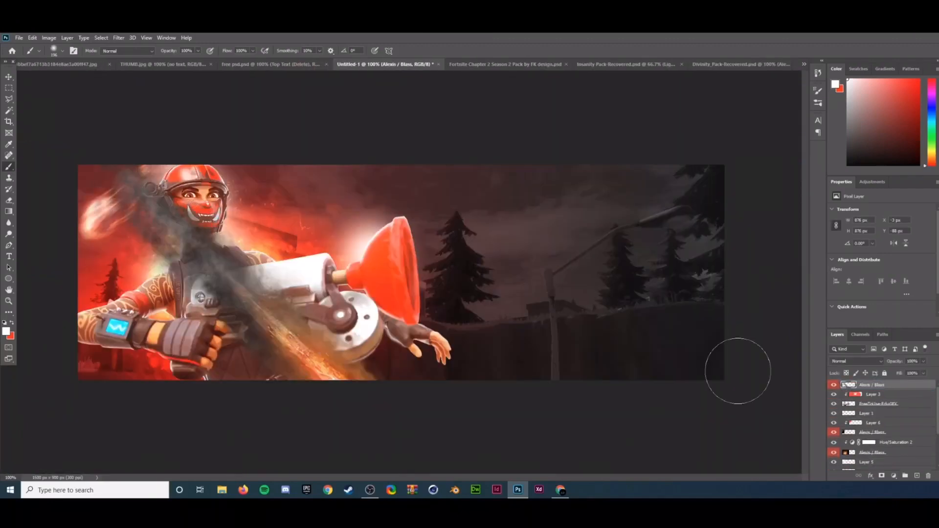
- Try the comet rotated, scaled down and moved to the banner's edge beside the character
key("ctrl+t")
left_click_drag(324, 358, 105, 319)
left_click_drag(245, 368, 223, 404)
left_click_drag(208, 392, 226, 385)
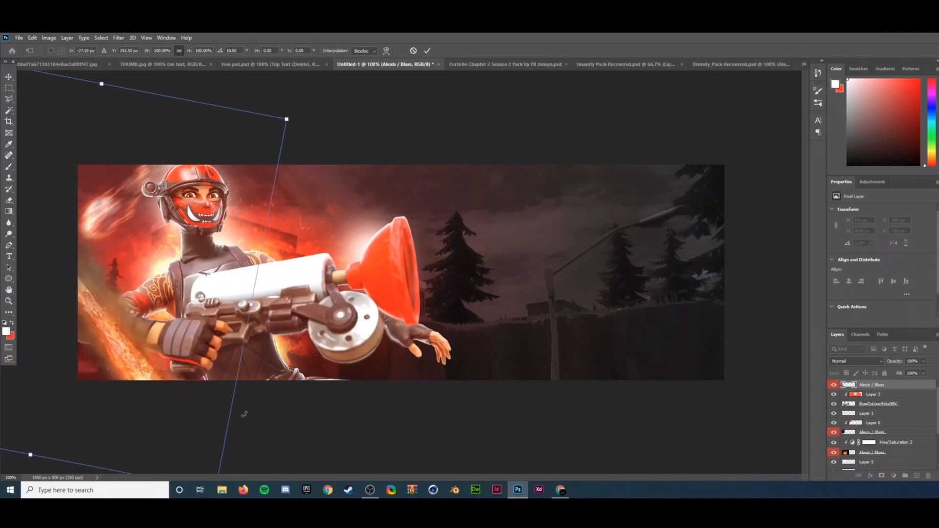
left_click_drag(287, 120, 74, 264)
left_click_drag(44, 308, 237, 352)
left_click_drag(133, 309, 69, 235)
mouse_move(77, 257)
left_mouse_down()
mouse_move(90, 268)
mouse_move(90, 256)
left_mouse_up()
key("Return")
key("b")
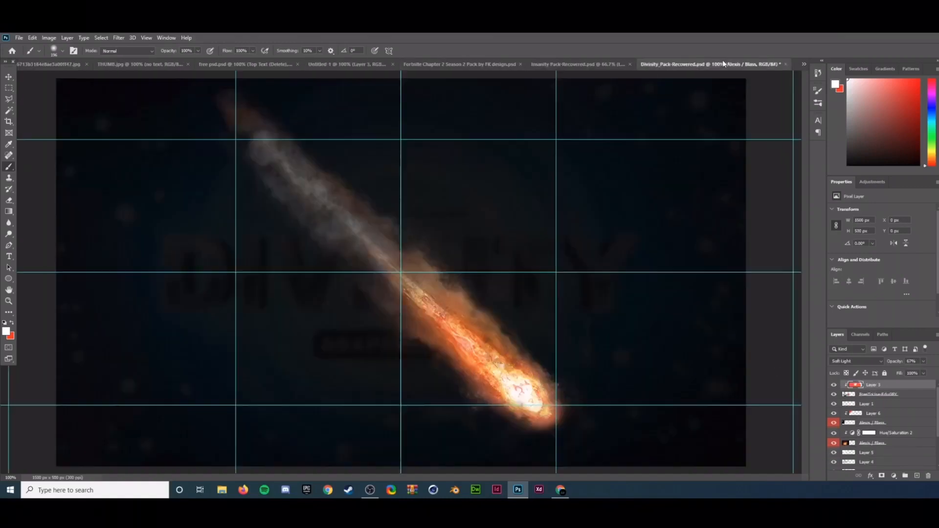
- Preview the comet, explosion and flame layers in the Divinity pack one at a time
left_click(832, 445)
left_click(833, 452)
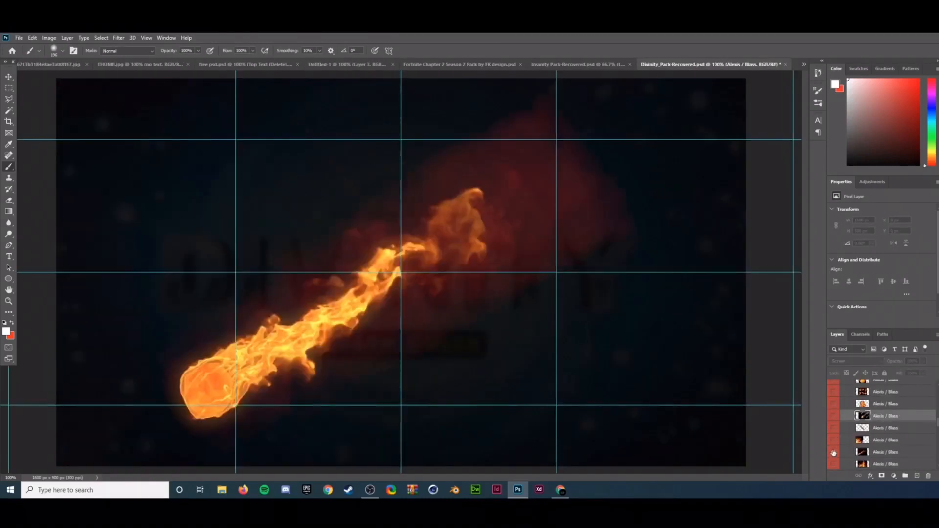
scroll(833, 452, "down", 1)
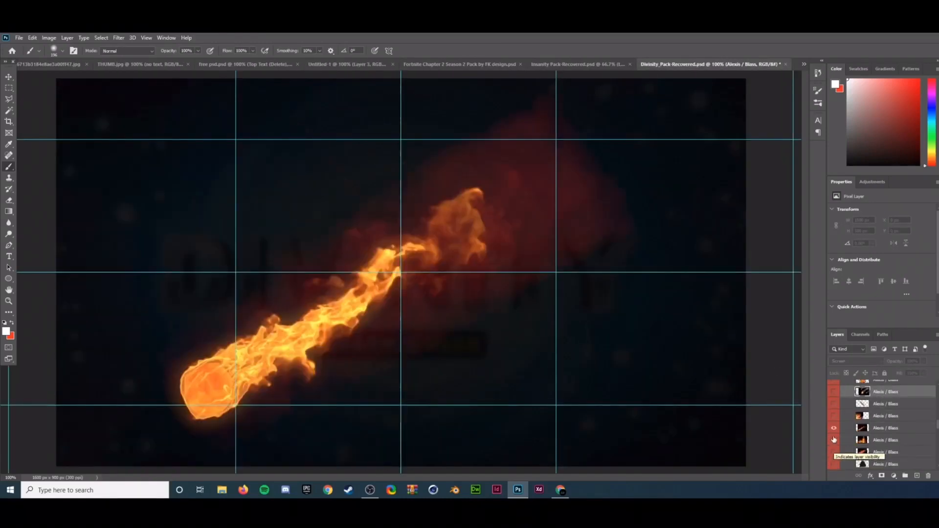
left_click(833, 440)
left_click(834, 440)
left_click(833, 443)
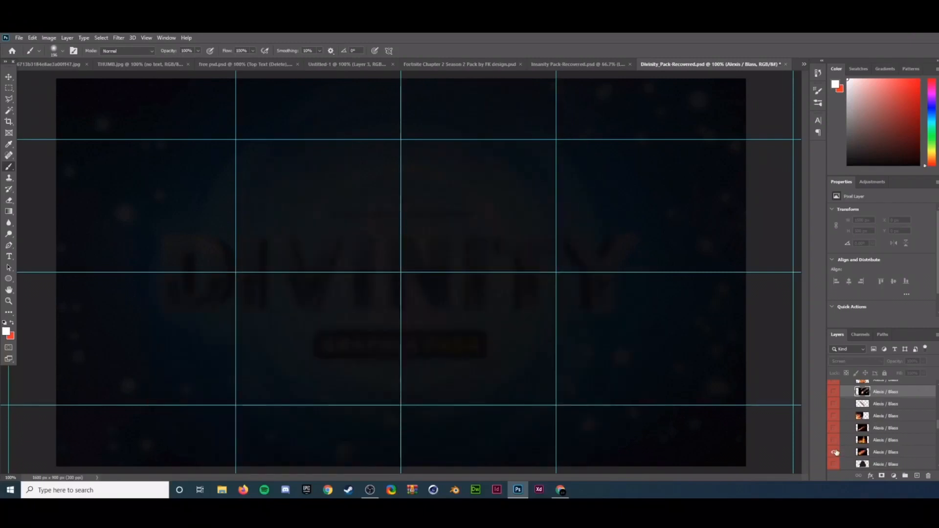
left_click(833, 453)
scroll(834, 453, "down", 1)
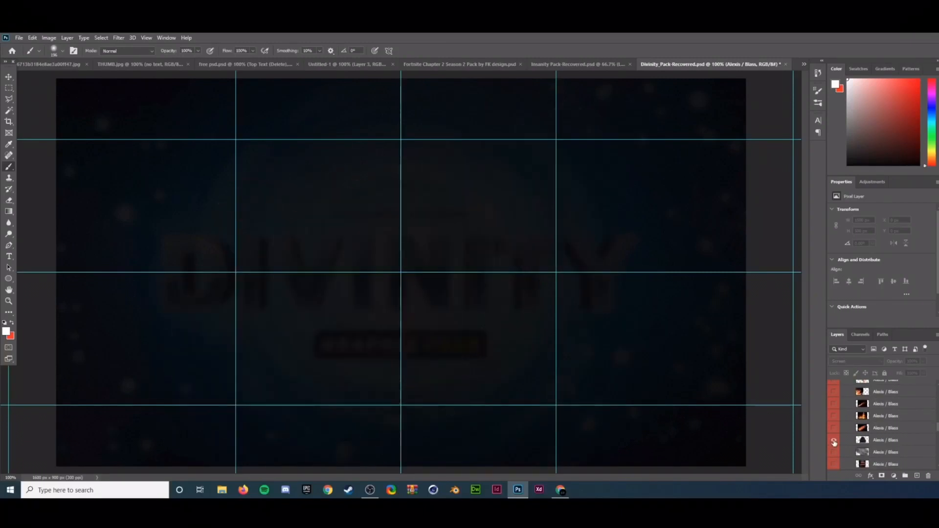
left_click(834, 442)
left_click(833, 442)
scroll(834, 442, "down", 3)
left_click(834, 443)
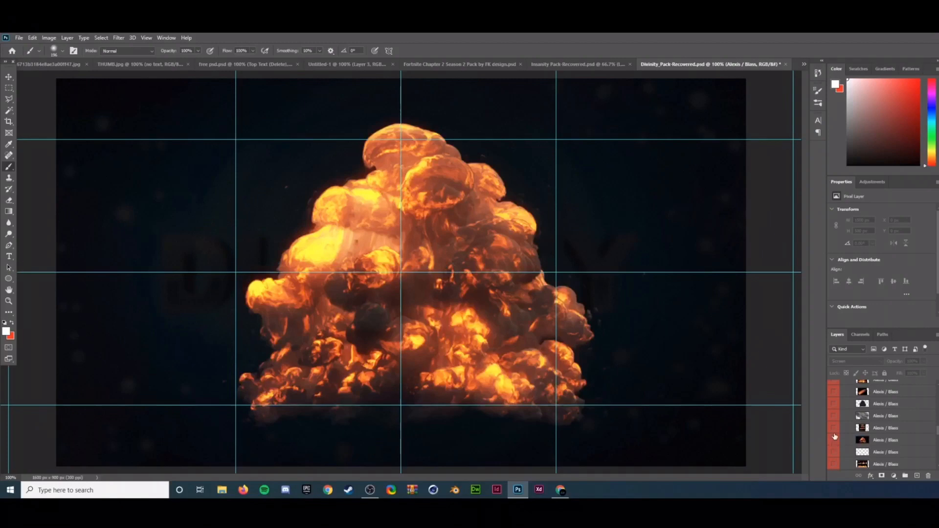
left_click(834, 440)
left_click(834, 452)
left_click(834, 453)
left_click(834, 464)
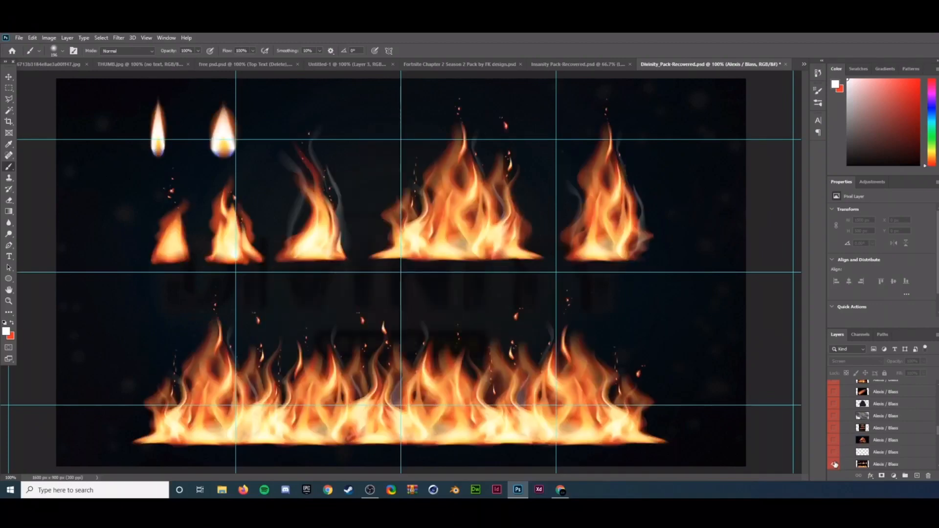
left_click(834, 464)
scroll(834, 464, "down", 1)
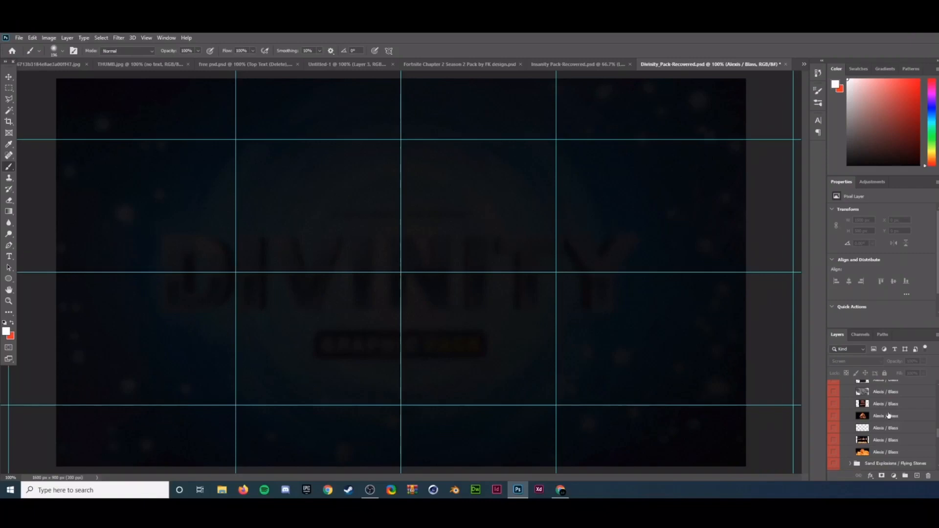
- Preview the fireball layers and the burning-hole layer higher up in the Divinity pack
scroll(889, 415, "up", 3)
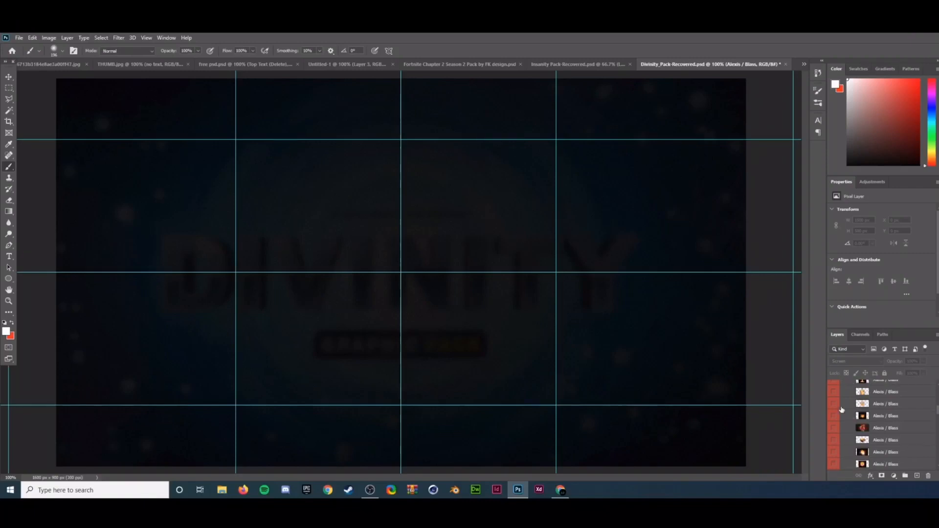
left_click(835, 404)
left_click(834, 404)
left_click(834, 405)
left_click(835, 416)
left_click(834, 416)
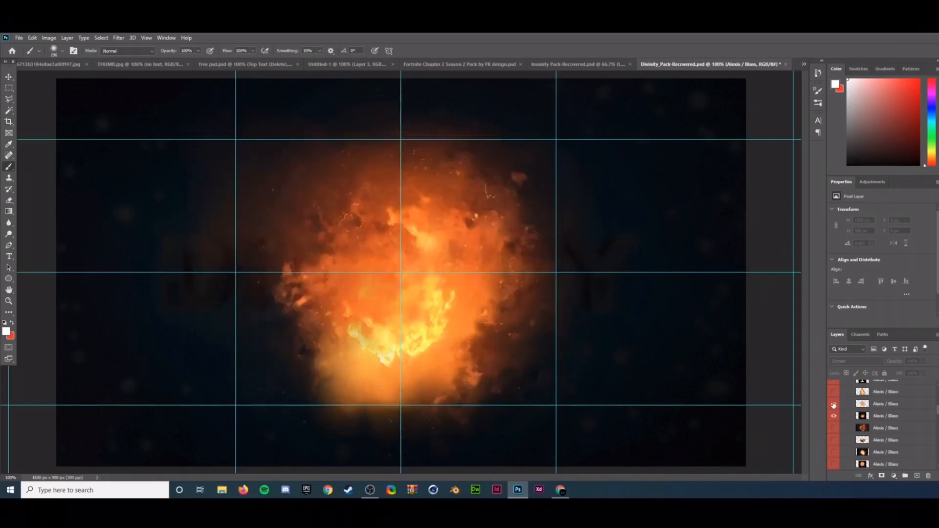
left_click(834, 405)
left_click(834, 406)
left_click(833, 417)
left_click(834, 405)
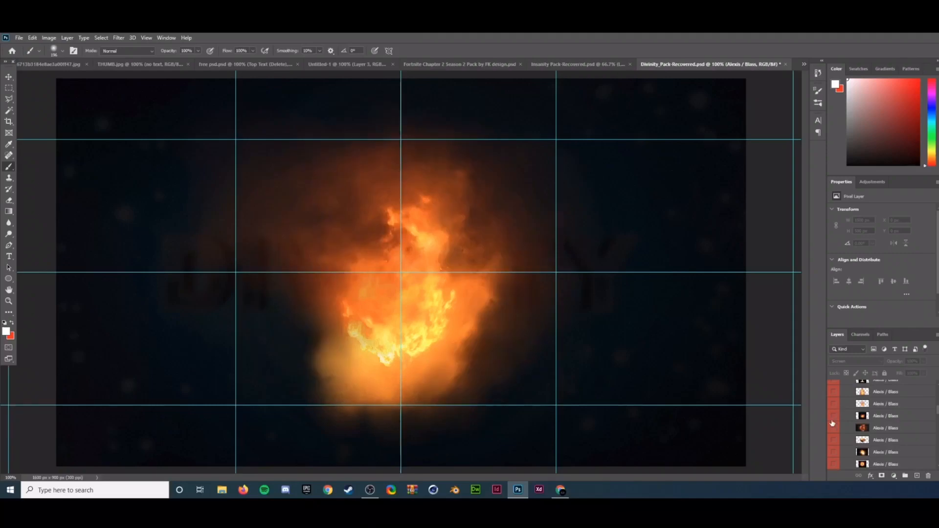
left_click(834, 427)
scroll(835, 428, "down", 4)
scroll(834, 417, "up", 1)
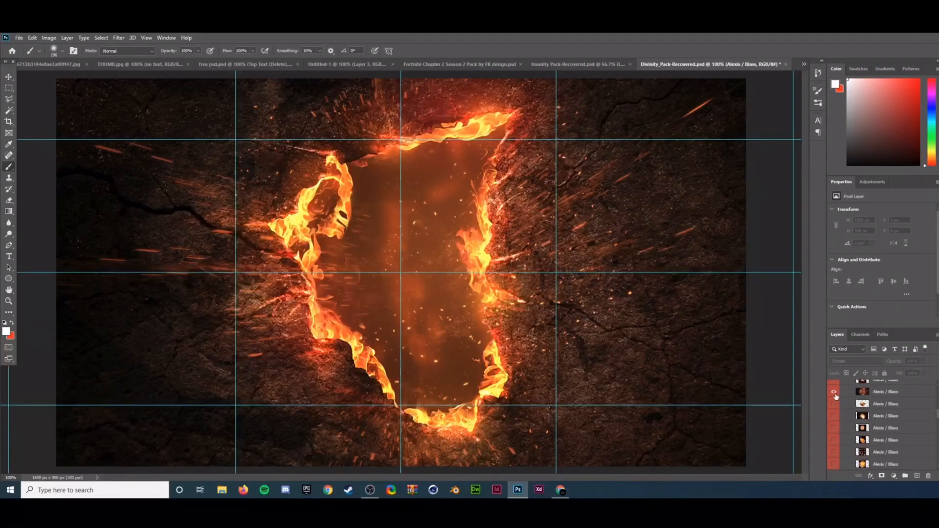
left_click(834, 394)
- Bring the smoky explosion from the Divinity pack into the banner, scale it to about 76%, rotate it and place it in the lower-left corner
left_click(833, 405)
left_click_drag(839, 409, 345, 328)
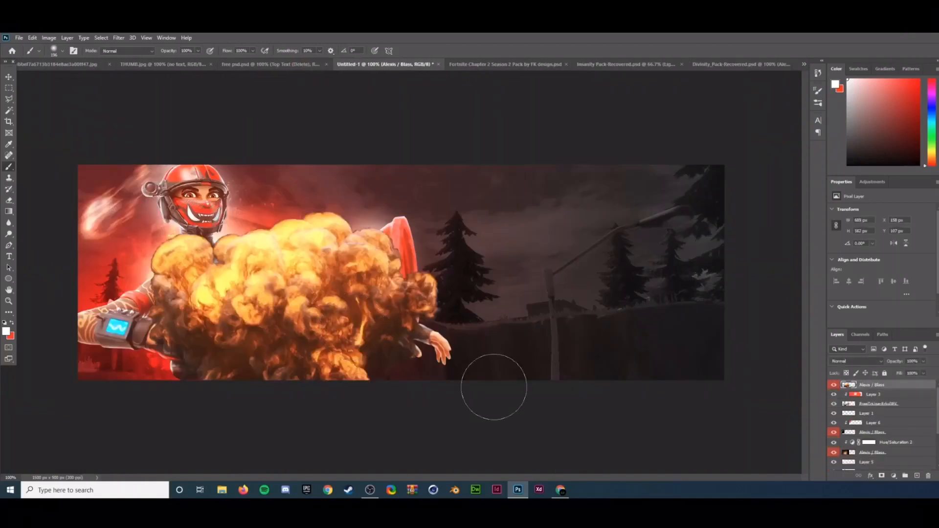
key("ctrl+t")
left_click_drag(314, 372, 34, 378)
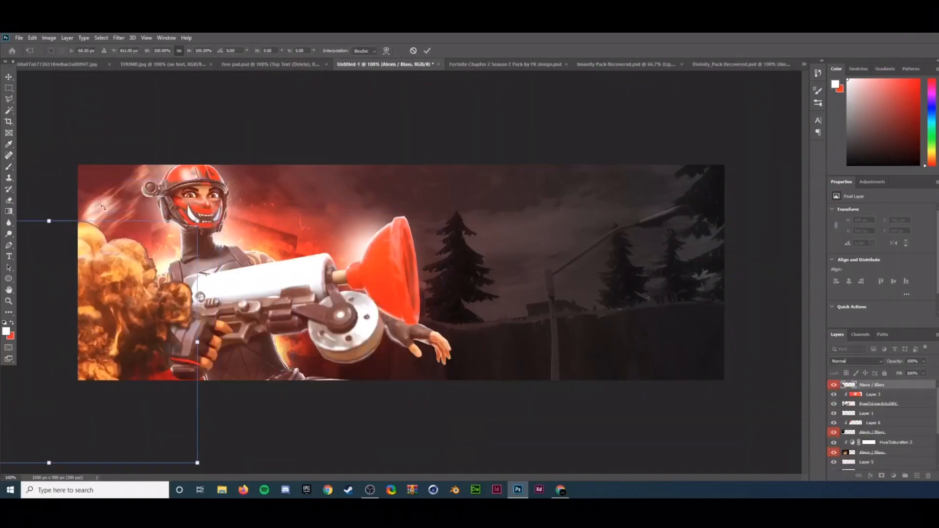
left_click_drag(203, 215, 151, 339)
left_click_drag(104, 365, 135, 366)
key("Return")
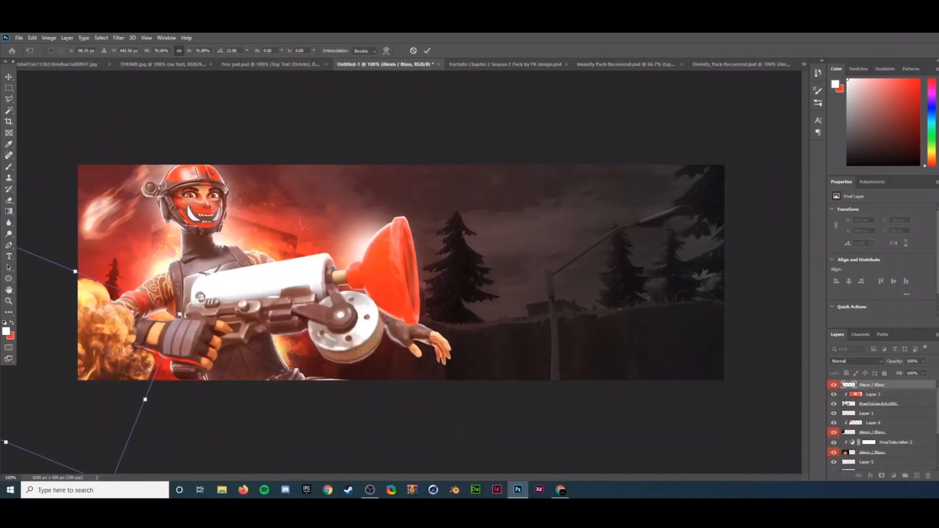
- Add a new layer clipped to the corner explosion and paint it solid red
key("b")
left_click(916, 475)
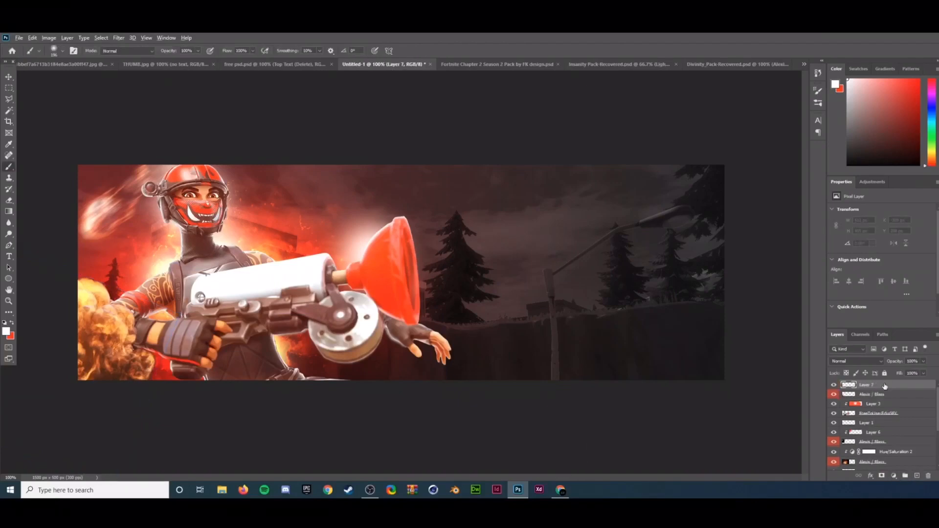
left_click(884, 387, "alt")
left_click(12, 323)
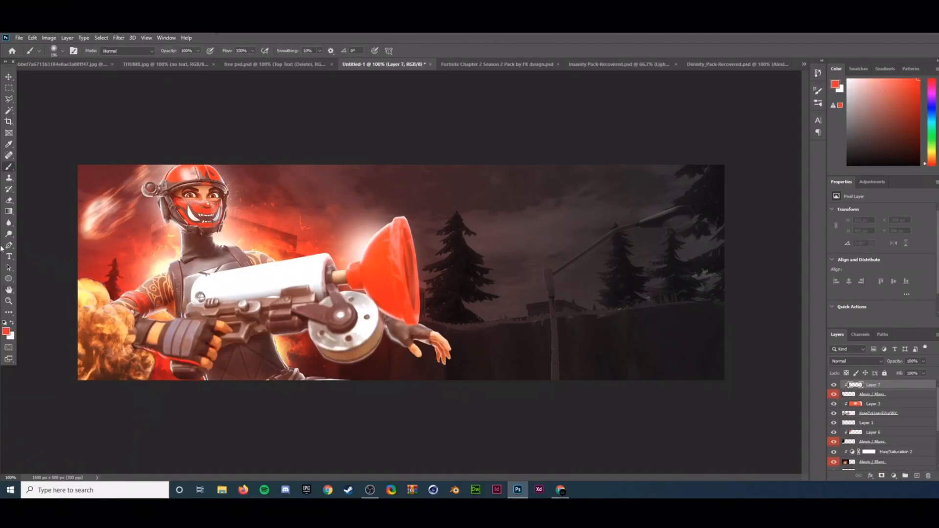
mouse_move(100, 311)
left_mouse_down()
mouse_move(63, 392)
mouse_move(103, 313)
left_mouse_up()
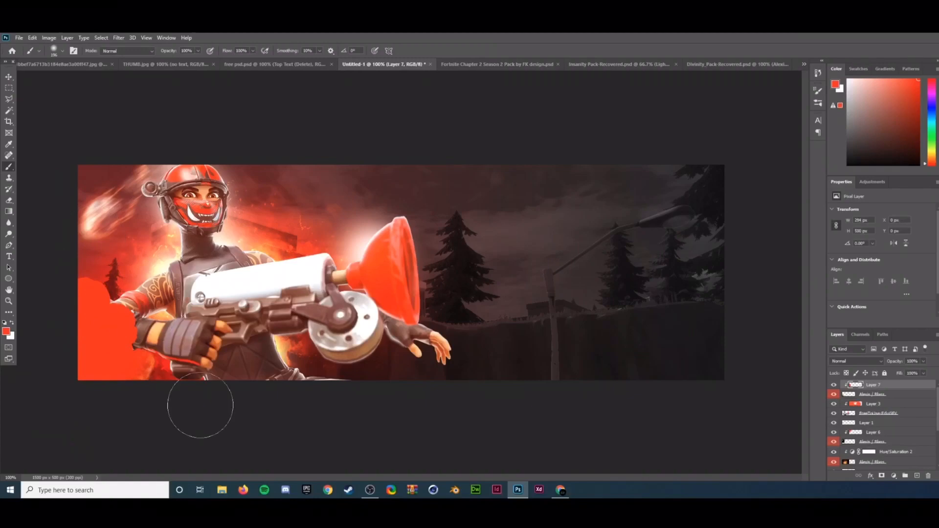
left_click(9, 77)
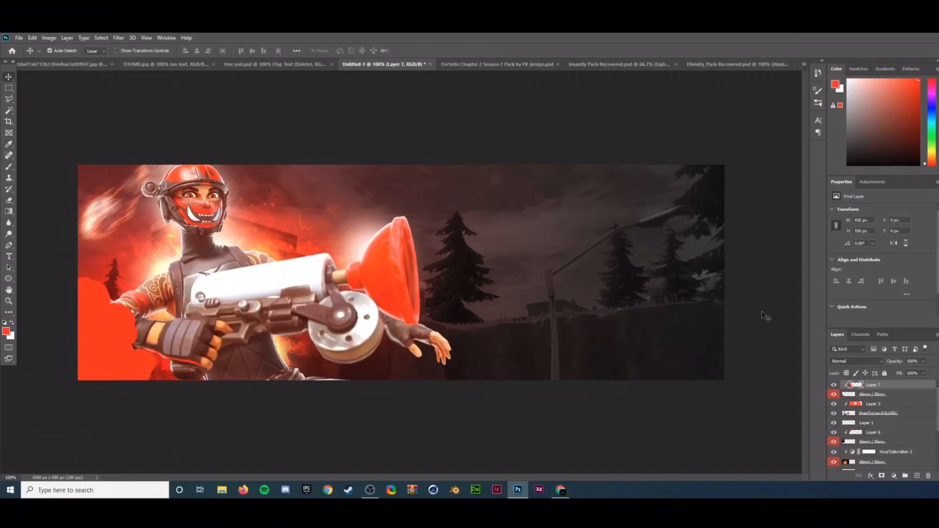
- Set the red layer's blend mode to Color with 54% opacity and compare the explosion with and without it
left_click(852, 362)
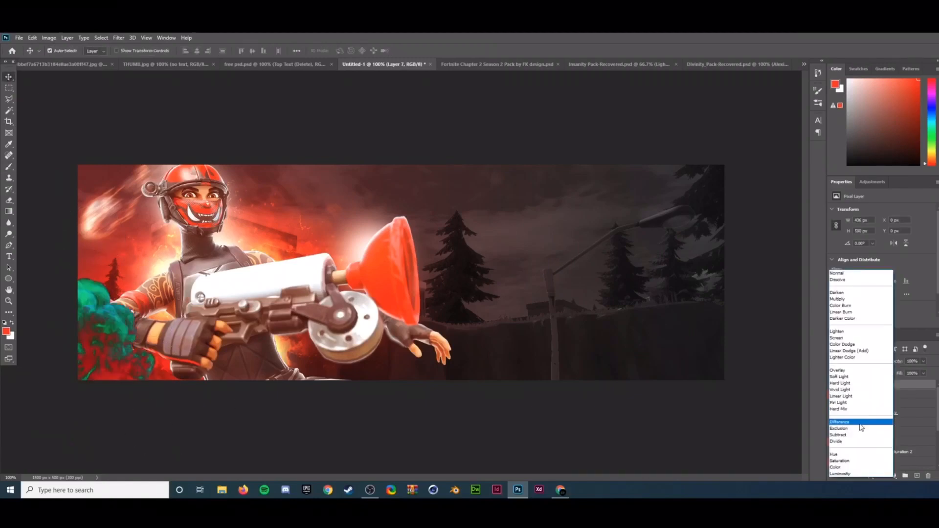
left_click(856, 468)
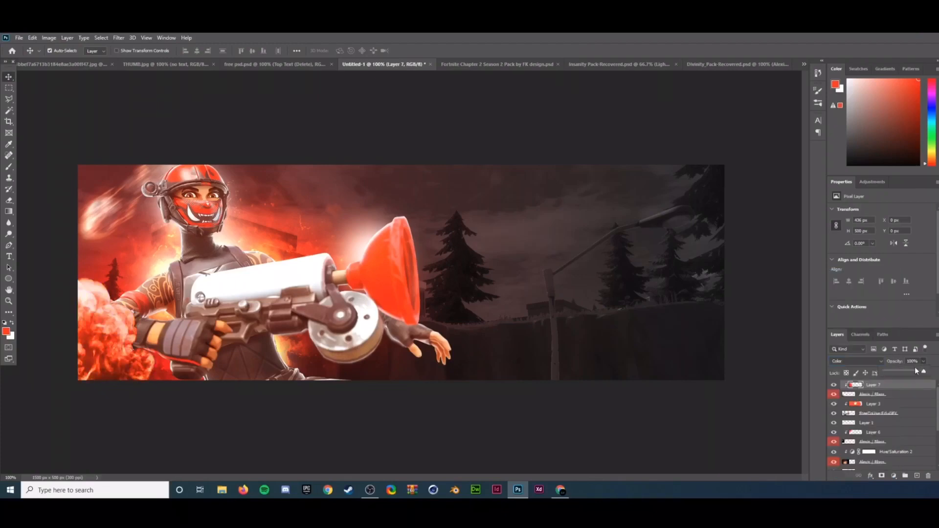
left_click_drag(827, 385, 830, 385)
left_click(831, 385)
left_click(832, 385)
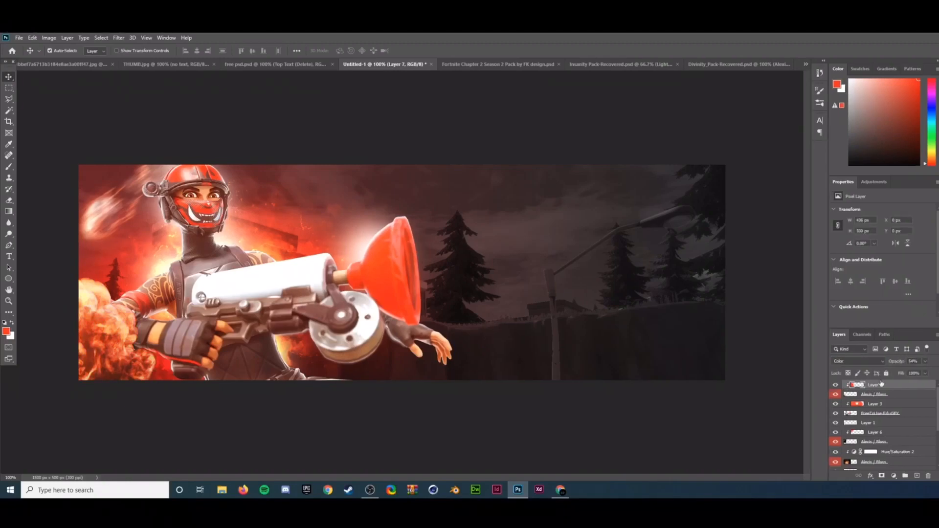
- Try a Gaussian Blur of about 4.6 pixels on the corner explosion layer, and undo it
left_click(866, 396)
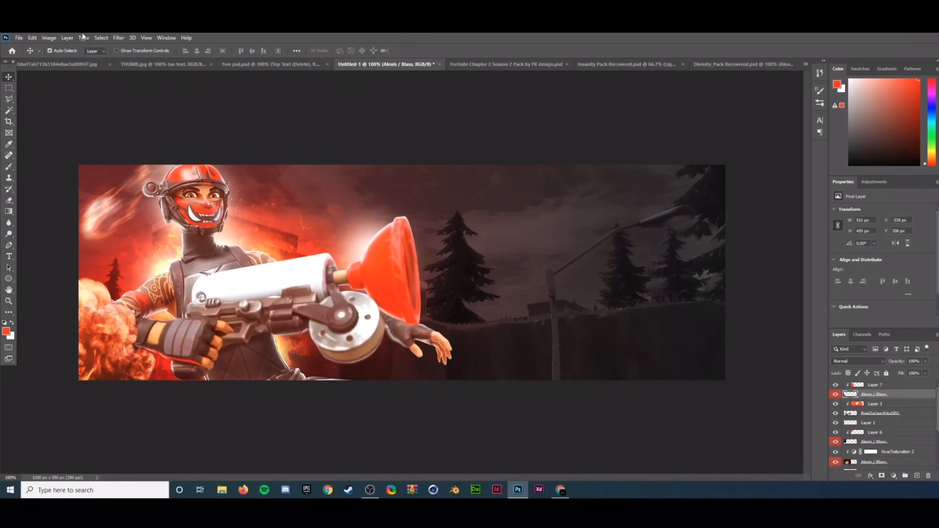
left_click(116, 38)
mouse_move(125, 127)
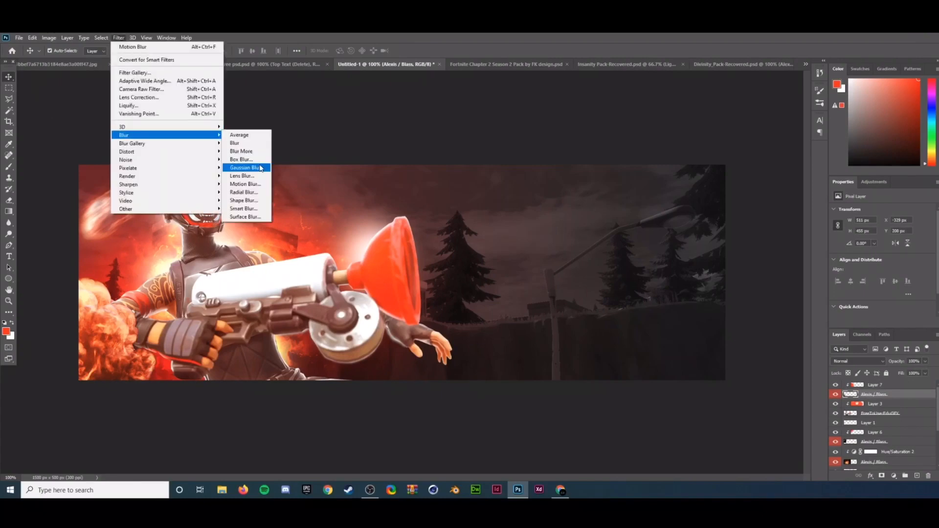
left_click(252, 167)
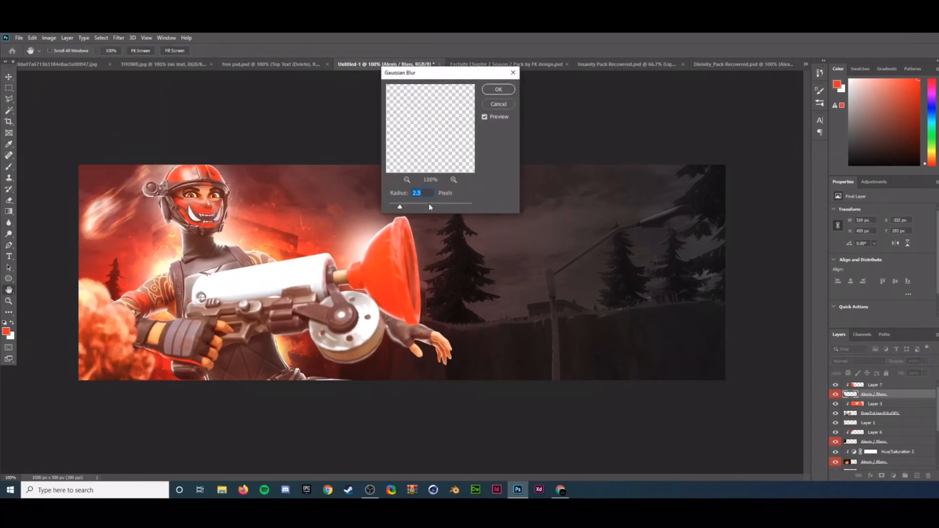
left_click_drag(430, 206, 412, 208)
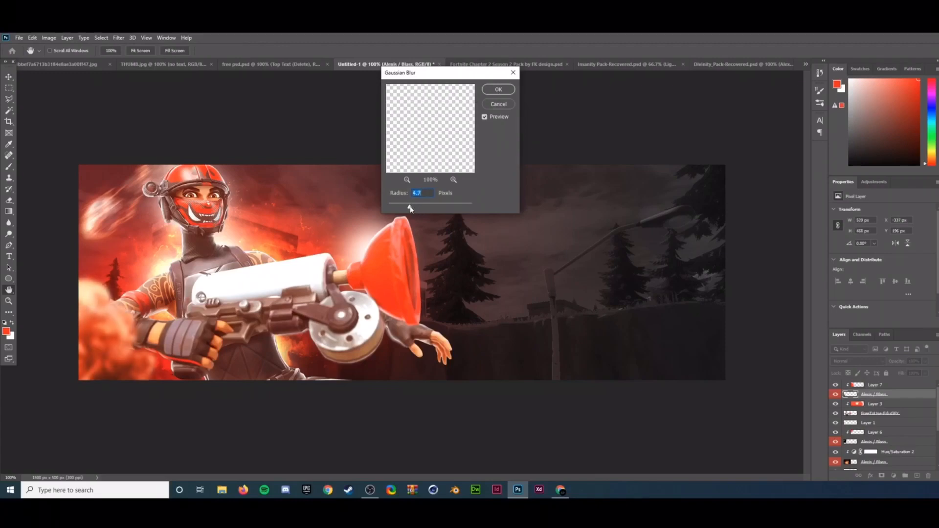
left_click(499, 90)
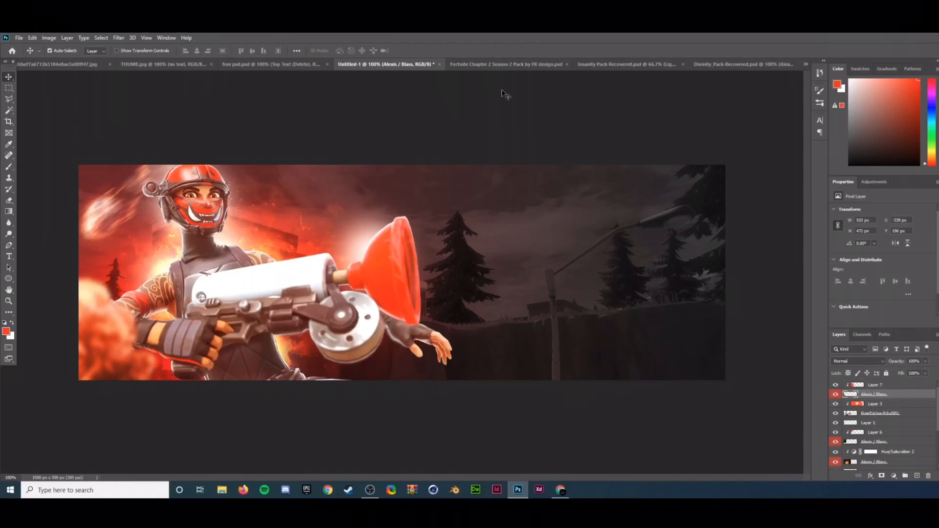
left_click(886, 386)
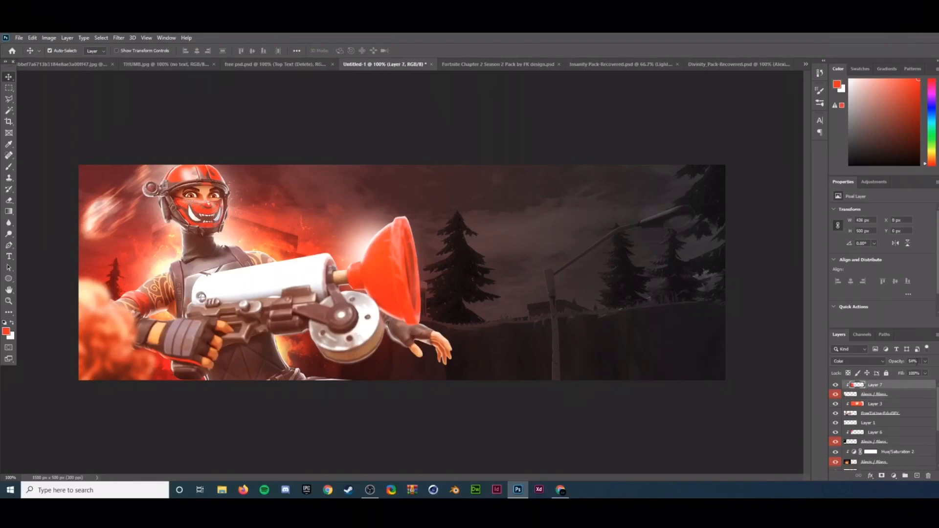
left_click(925, 361)
key("ctrl+z")
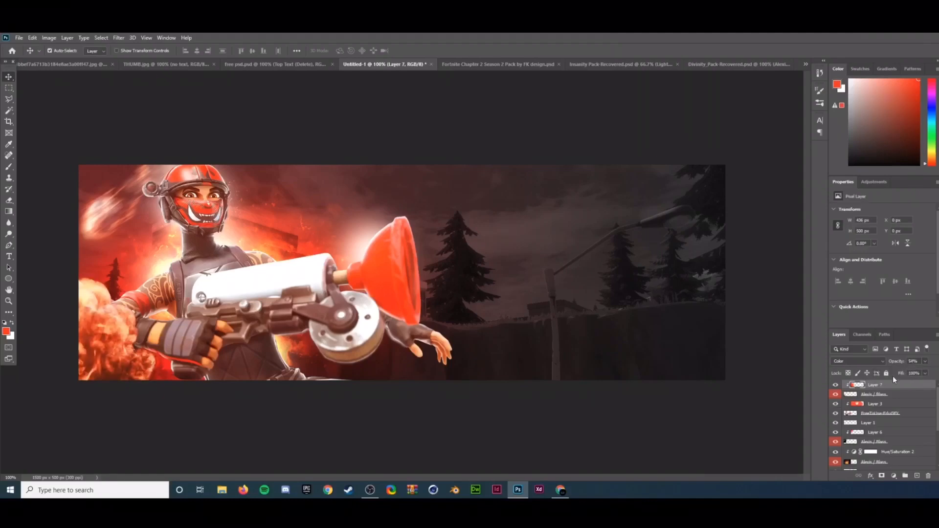
- Apply a Gaussian Blur with a 4.6-pixel radius to the corner explosion layer
left_click(880, 395)
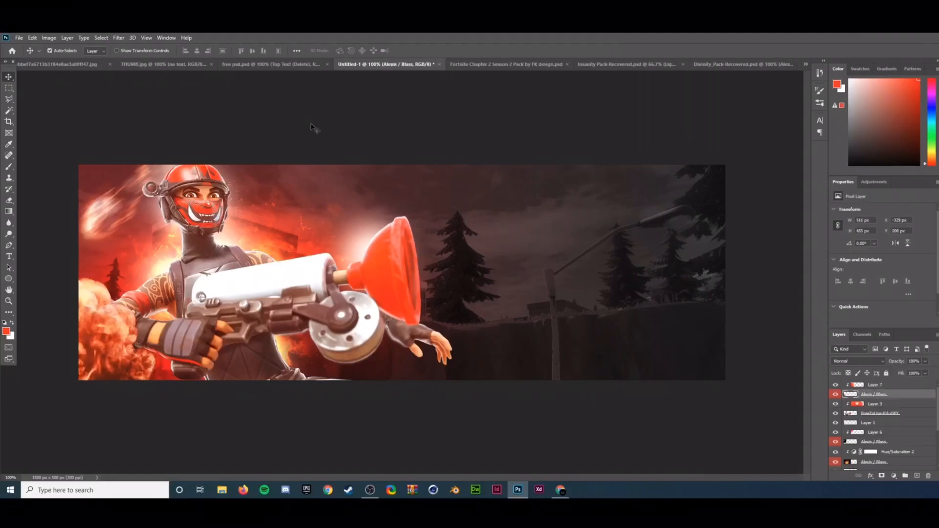
left_click(118, 38)
mouse_move(215, 136)
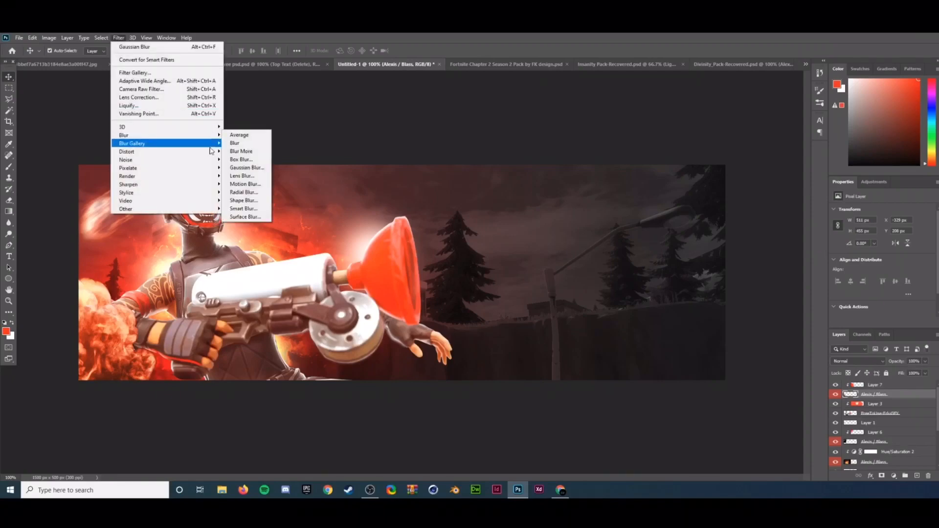
left_click(236, 168)
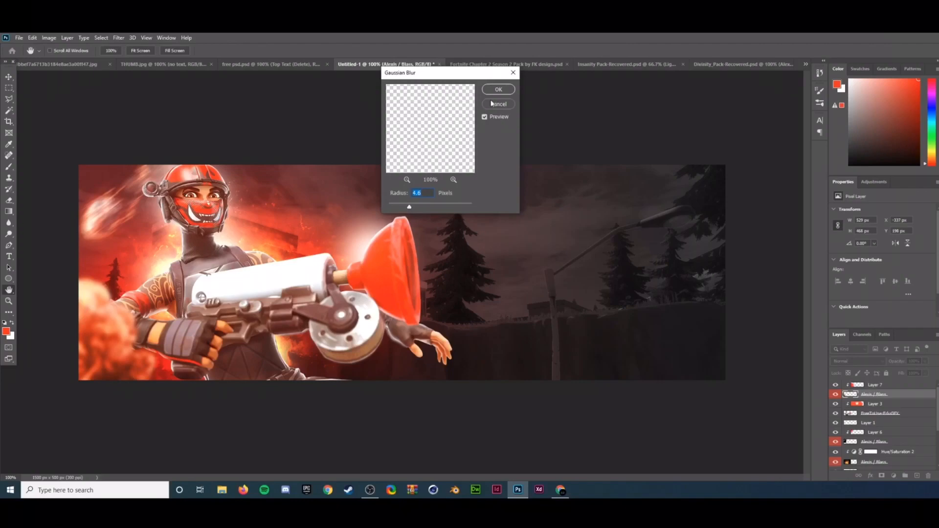
left_click(502, 89)
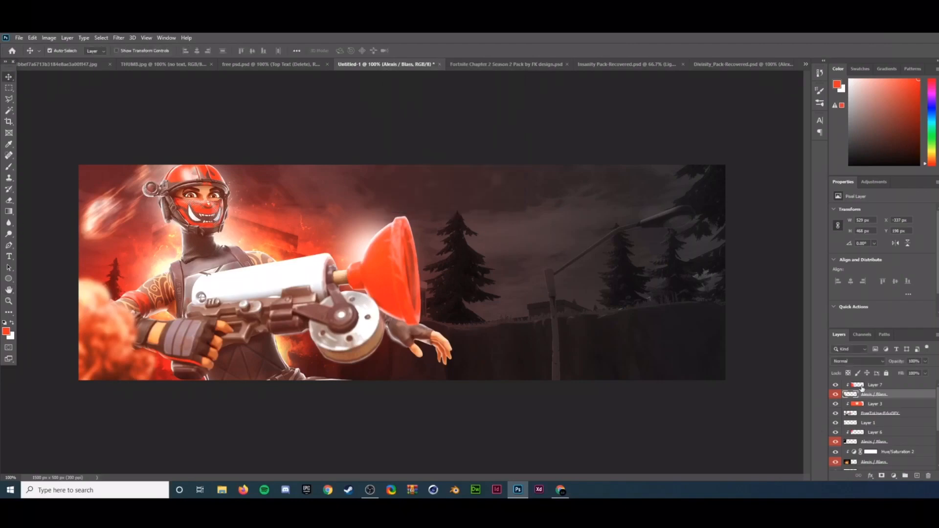
- Try other blend modes such as Linear Light on the red layer clipped to the character, keeping Soft Light
left_click(875, 403)
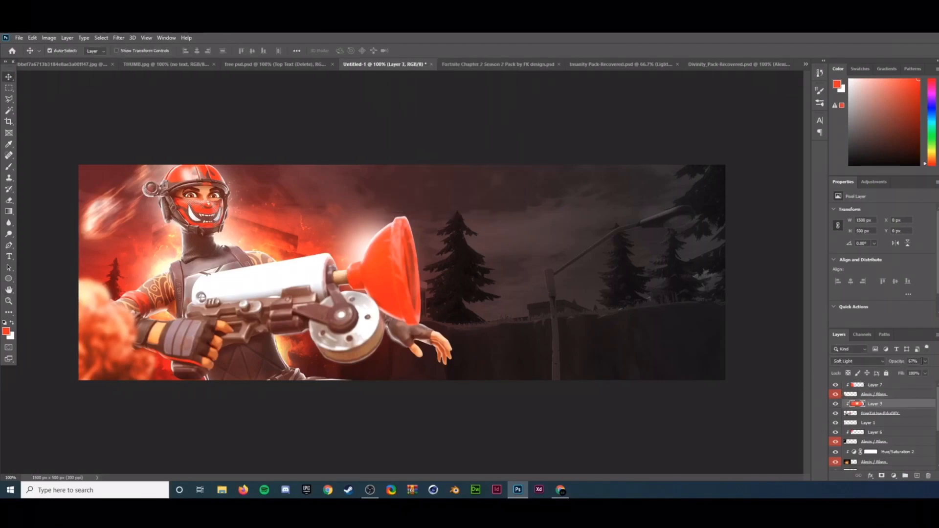
left_click(925, 362)
left_click(870, 360)
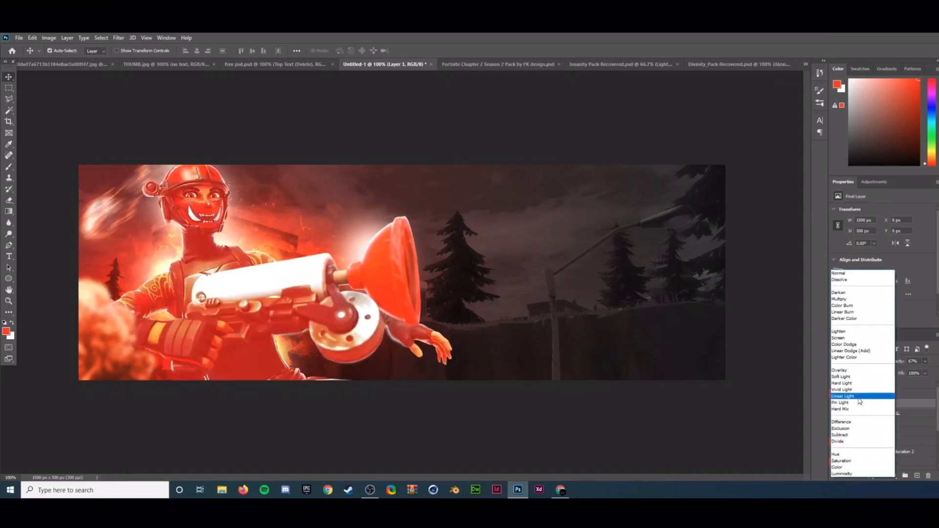
left_click(794, 424)
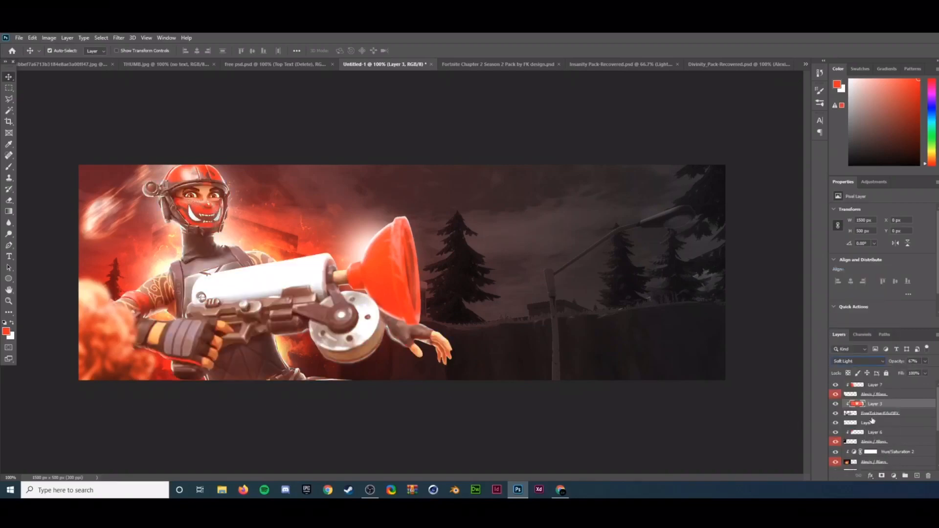
- Set the blend mode of the red layer clipped to the meteor beside the helmet to Color
left_click(864, 432)
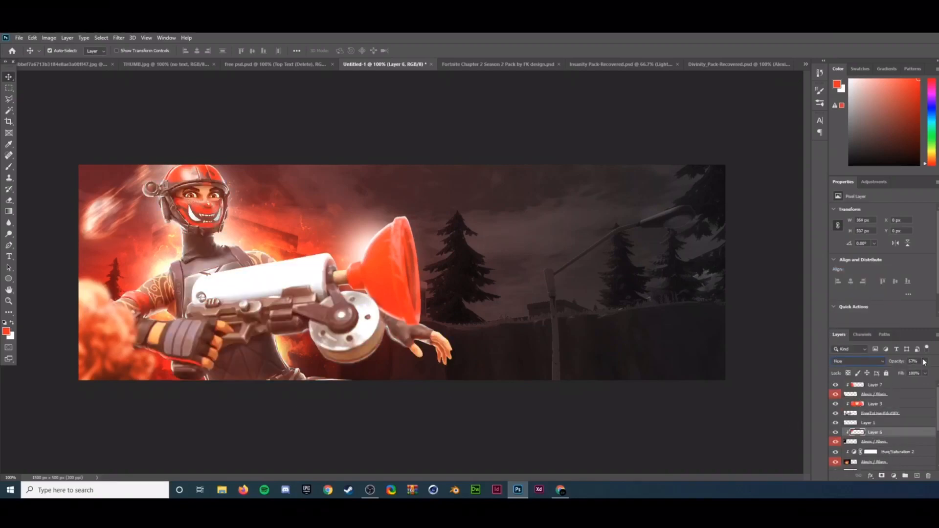
left_click(873, 362)
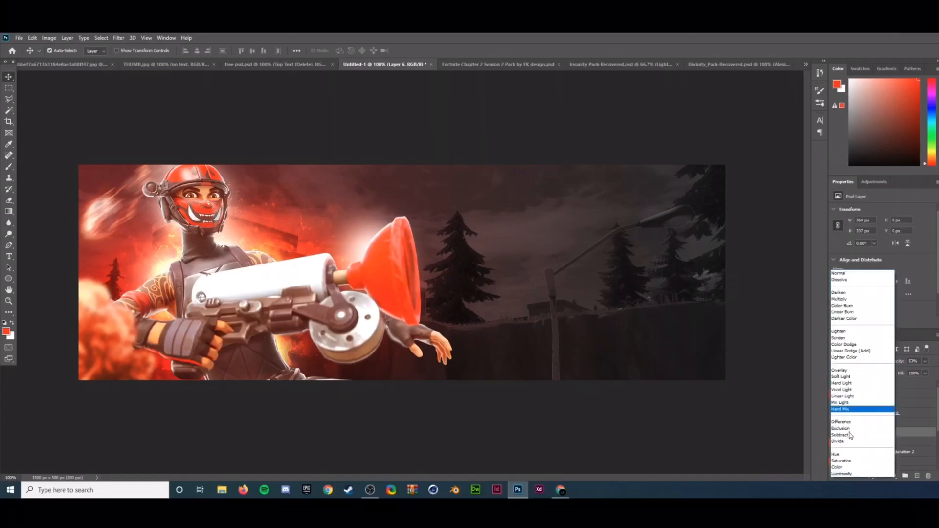
left_click(845, 467)
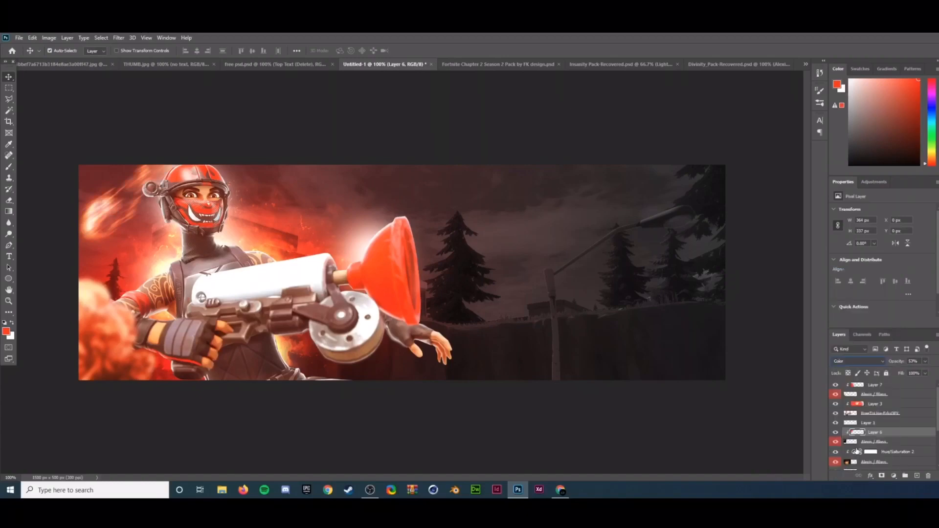
left_click(924, 361)
- Bring the fiery cracked-ring image from the Divinity pack into the banner and move its layer down behind the character and glow layers
left_click(703, 61)
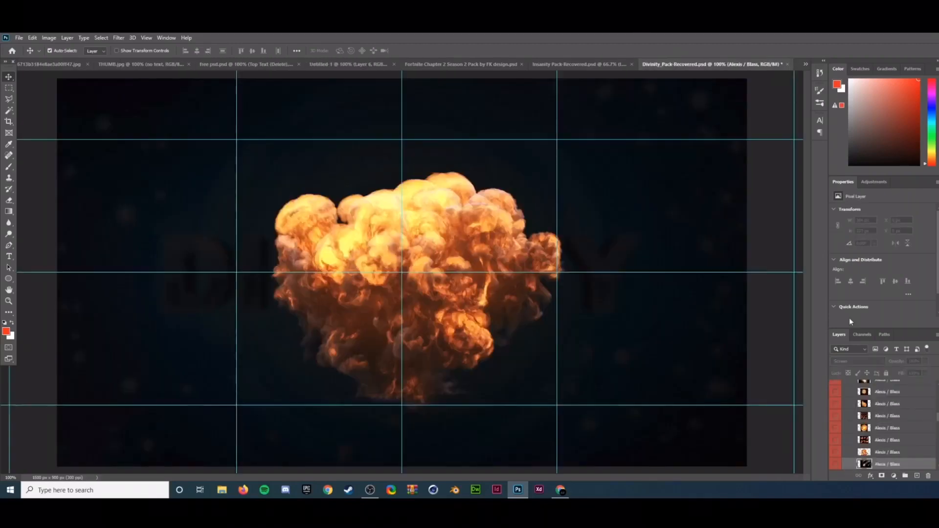
scroll(845, 436, "up", 2)
left_click(834, 439)
left_click(836, 427)
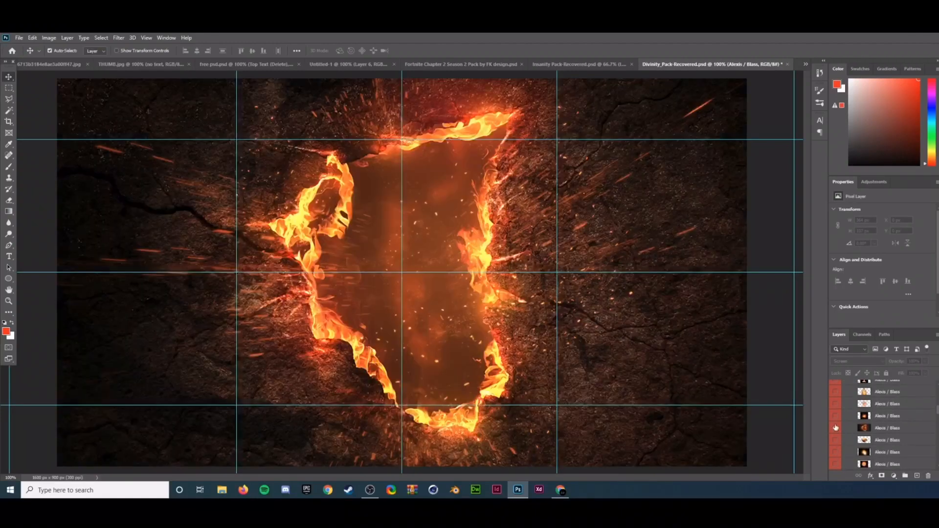
mouse_move(889, 434)
left_mouse_down()
mouse_move(687, 336)
mouse_move(391, 96)
mouse_move(372, 66)
mouse_move(338, 61)
mouse_move(434, 371)
mouse_move(534, 379)
left_mouse_up()
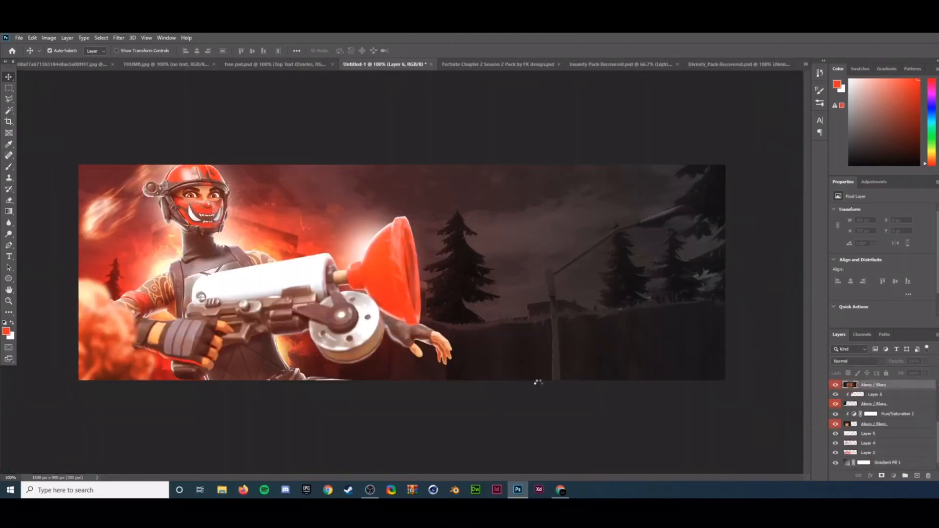
left_click_drag(878, 388, 897, 432)
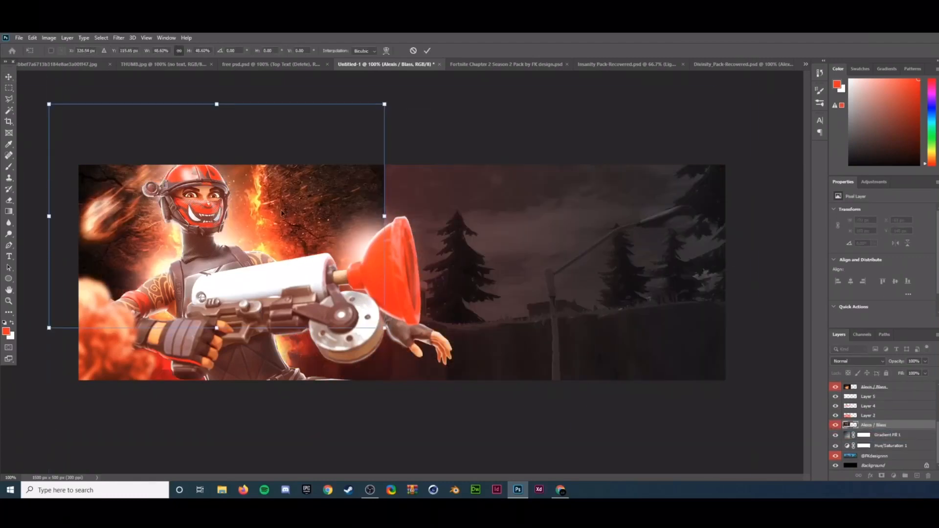
- Clip a Hue/Saturation adjustment with reduced saturation to the fire ring layer and apply a 24-pixel Motion Blur to the ring
left_click(858, 361)
left_click(888, 419)
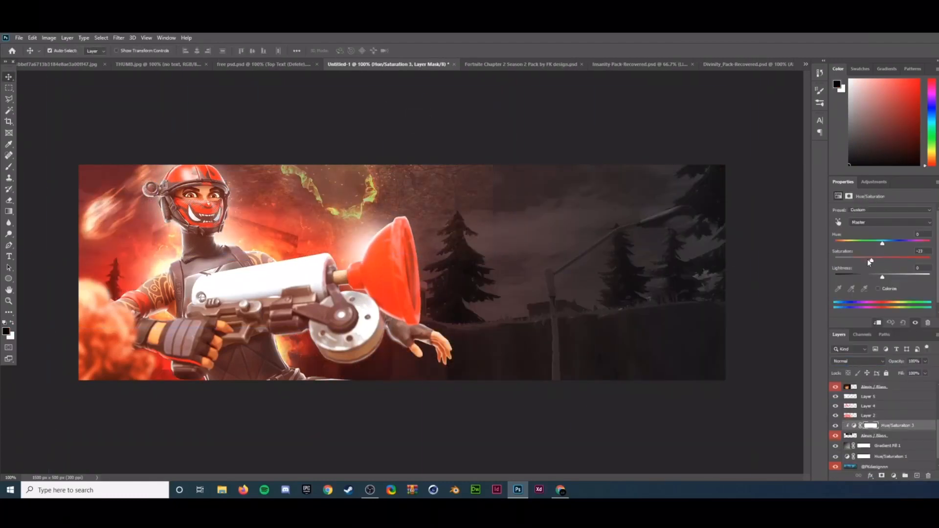
left_click(118, 38)
mouse_move(161, 135)
left_click(244, 184)
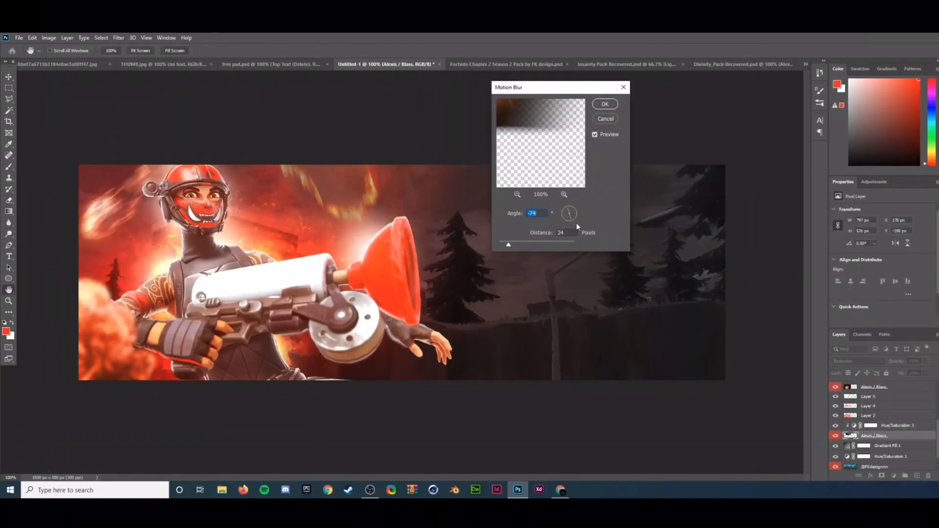
key("Escape")
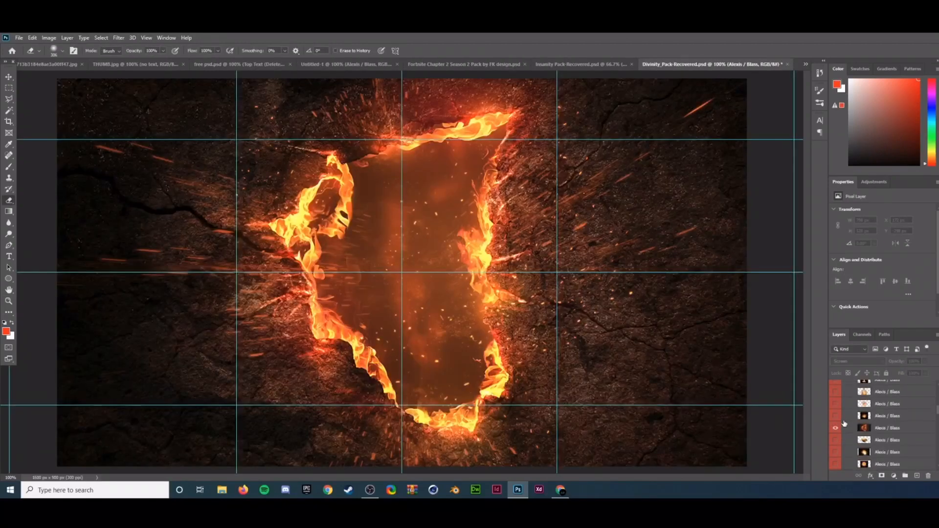
- Bring another meteor from the Divinity pack into the sky beside the character's helmet and apply a Motion Blur to it
left_click(835, 426)
left_click(835, 428)
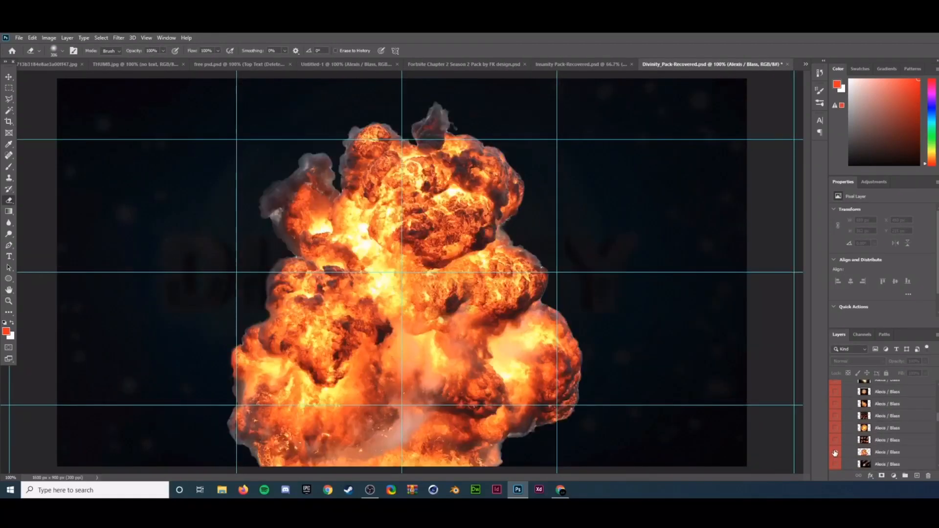
left_click(835, 451)
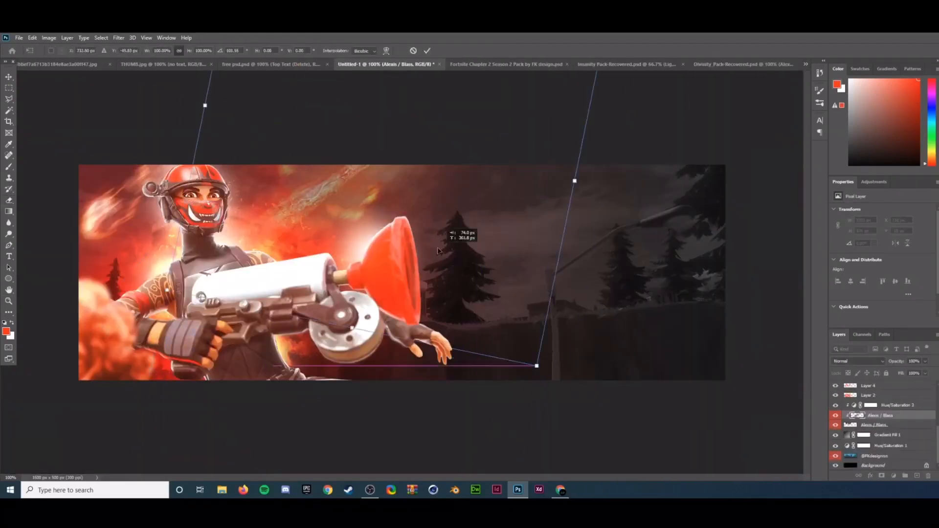
left_click_drag(518, 279, 543, 291)
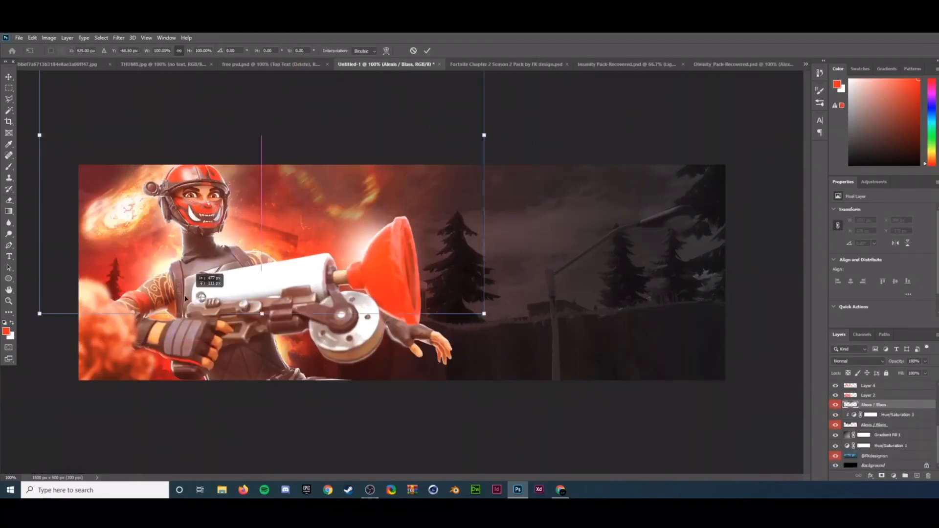
left_click(118, 38)
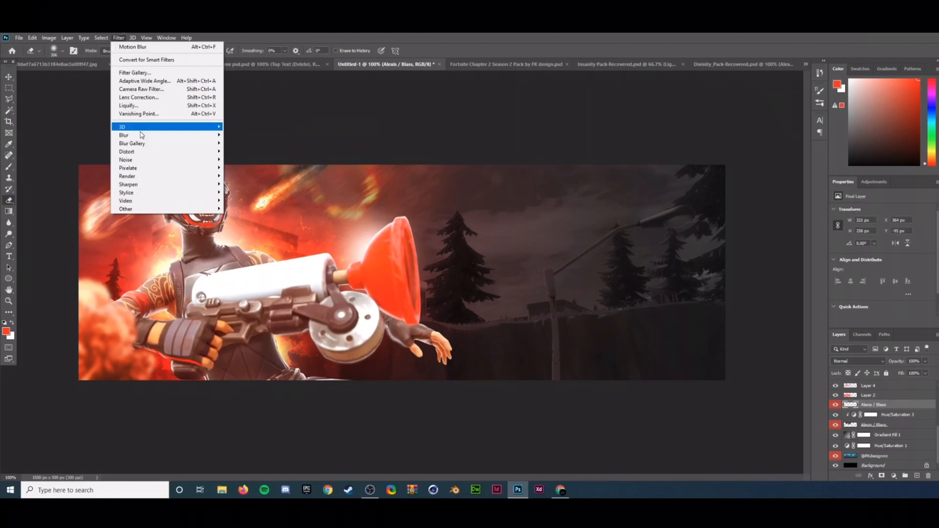
left_click(245, 183)
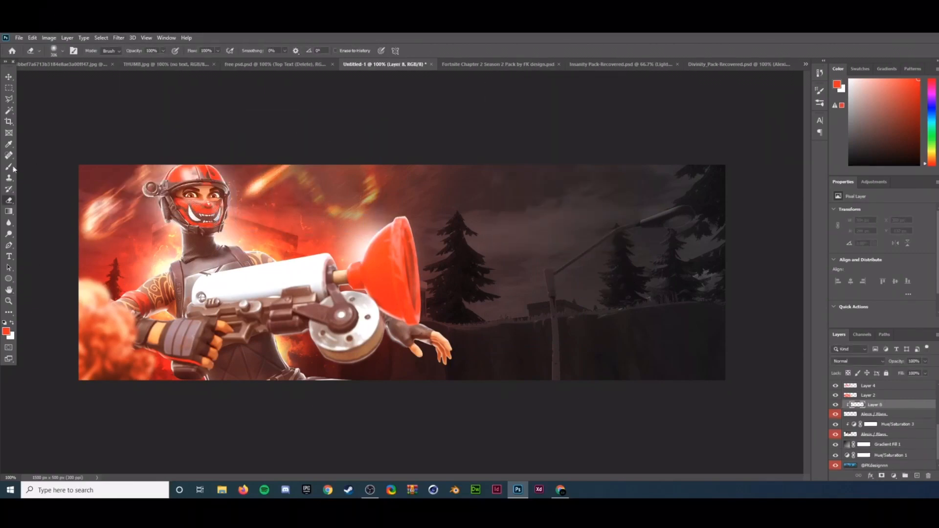
- Brush red over the new meteor on its clipped layer and set that layer's blend mode to Color
left_click(9, 166)
left_click(268, 181)
left_click(858, 362)
left_click(844, 468)
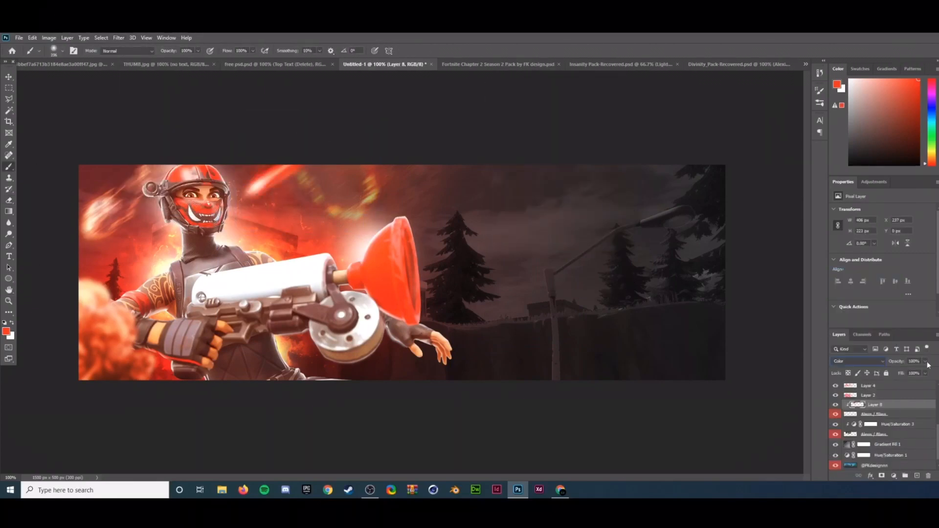
left_click(925, 362)
- Preview further images in the Divinity pack and bring the dark rocky texture into the banner
left_click(733, 64)
left_click(835, 404)
scroll(837, 427, "down", 5)
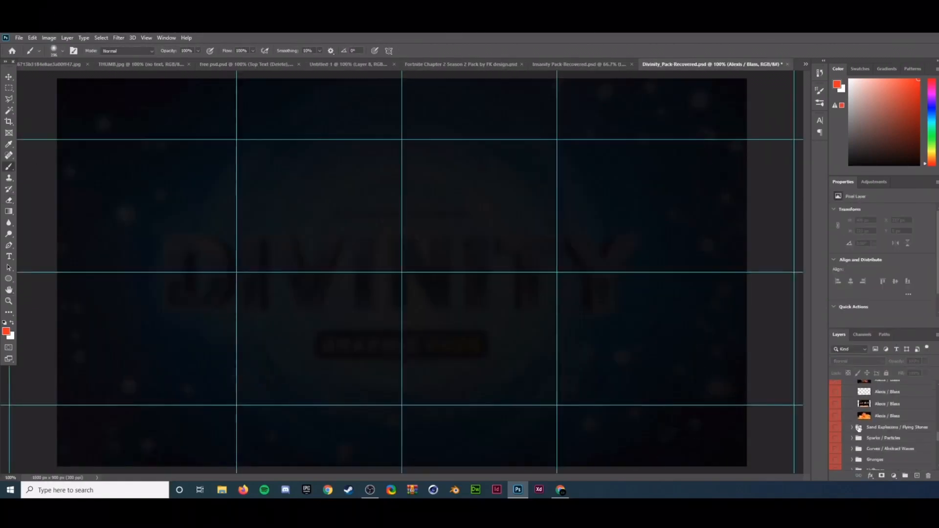
left_click(836, 450)
right_click(835, 440)
left_click(835, 423)
left_click_drag(886, 423, 96, 285)
- Scale the dark rocky texture down to about 956 px wide and move its layer beneath the fire ring layer
key("ctrl+t")
key("ctrl+minus")
key("ctrl+minus")
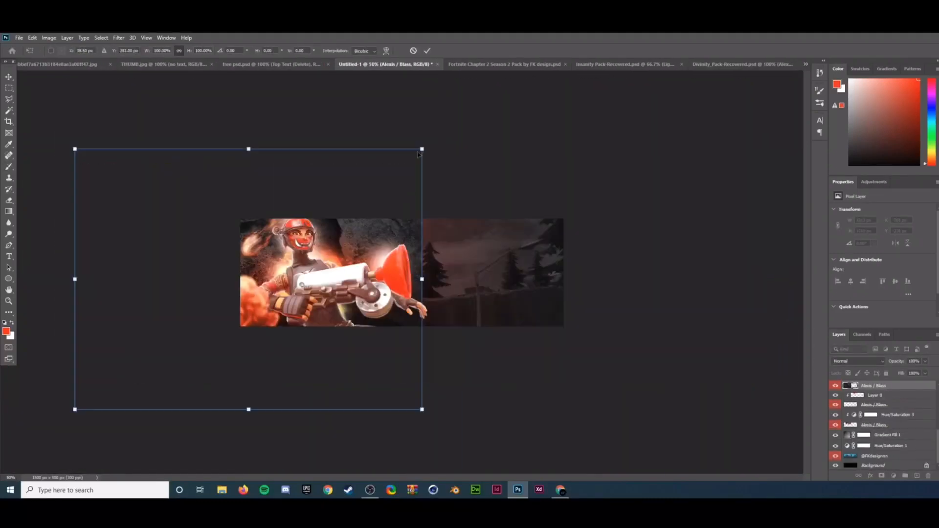
left_click_drag(76, 149, 215, 254)
key("Return")
left_click_drag(880, 385, 893, 429)
- Set the dark rocky texture to 92% opacity with the Soft Light blend mode
key("ctrl+plus")
key("ctrl+plus")
left_click(924, 361)
left_click_drag(852, 411, 910, 394)
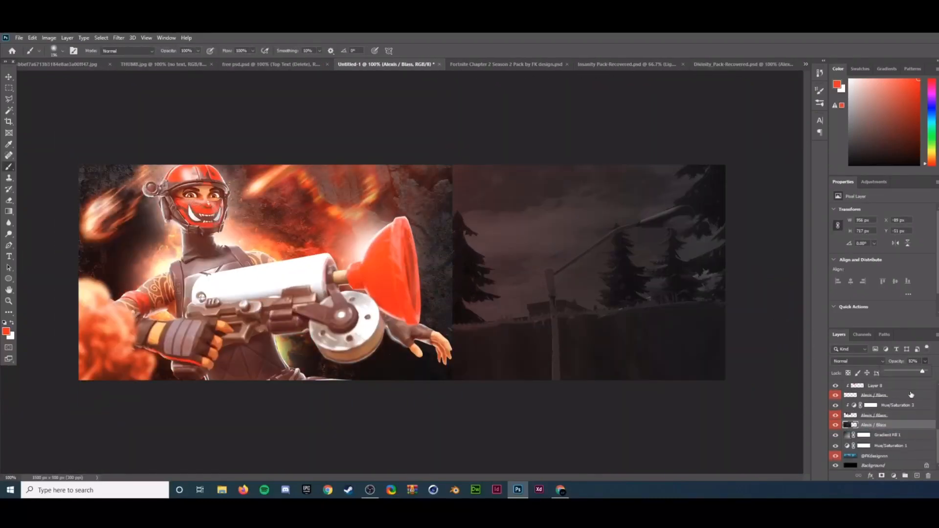
left_click(858, 361)
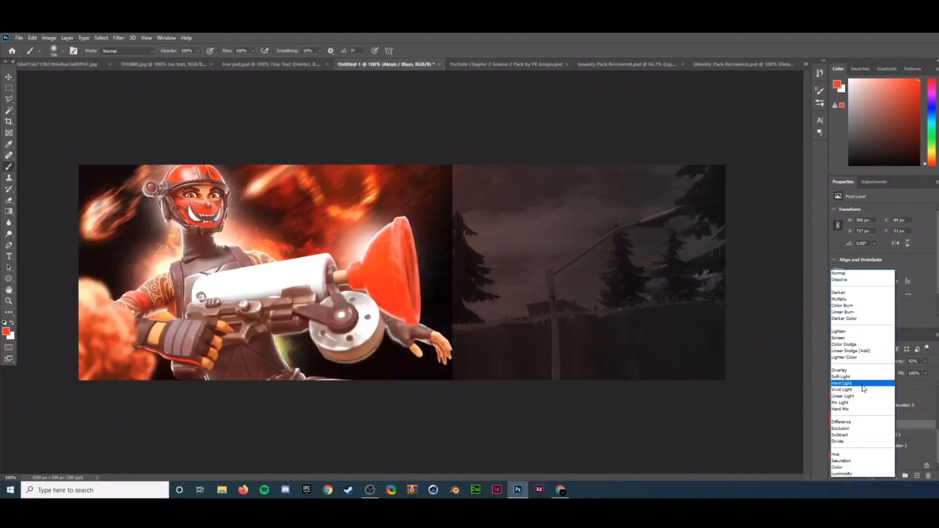
left_click(851, 384)
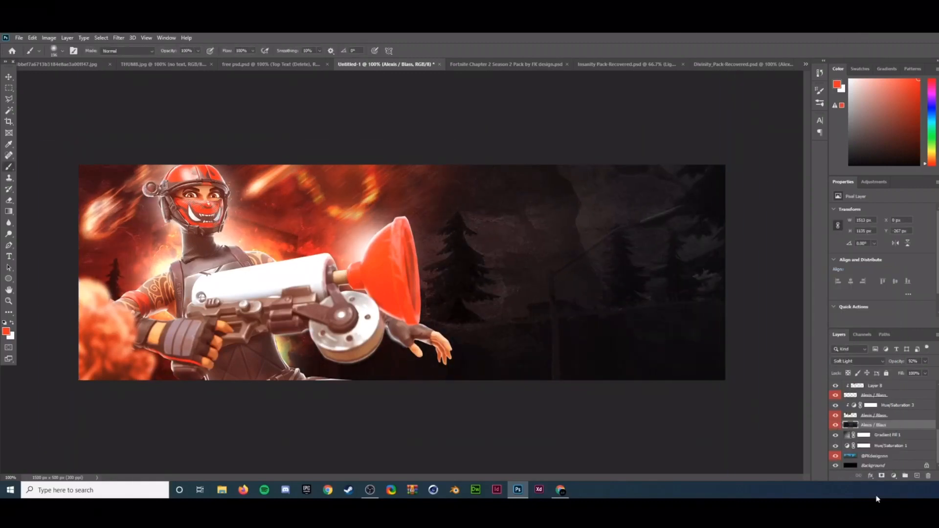
- Scale and place a smoke cloud from the Divinity pack in the banner's upper-right area, and lower the dark texture layer's opacity
left_click(738, 64)
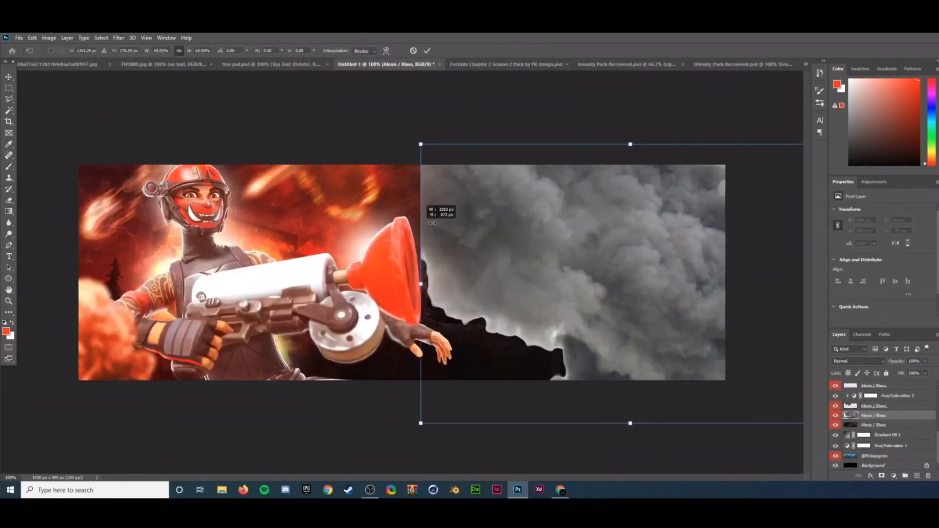
left_click_drag(636, 122, 731, 312)
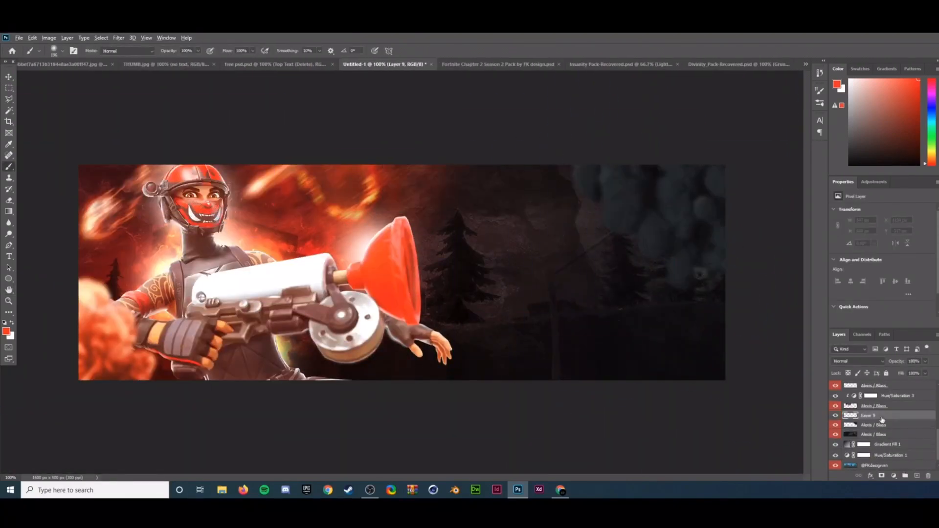
left_click(859, 434)
left_click_drag(925, 361, 903, 371)
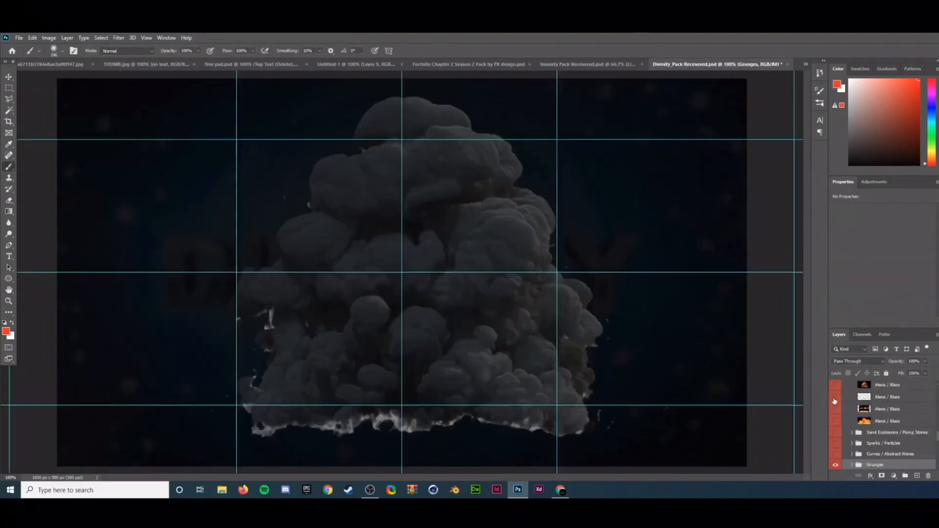
- Preview the Divinity pack's smoke, meteor, fire and explosion images one at a time to choose an explosion for the banner
left_click(835, 396)
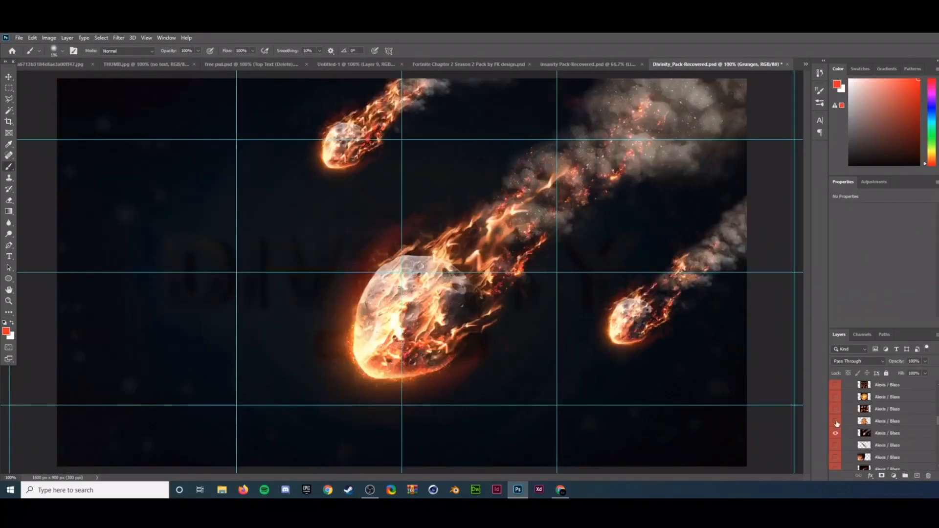
left_click(835, 384)
left_click(835, 409)
left_click(836, 421)
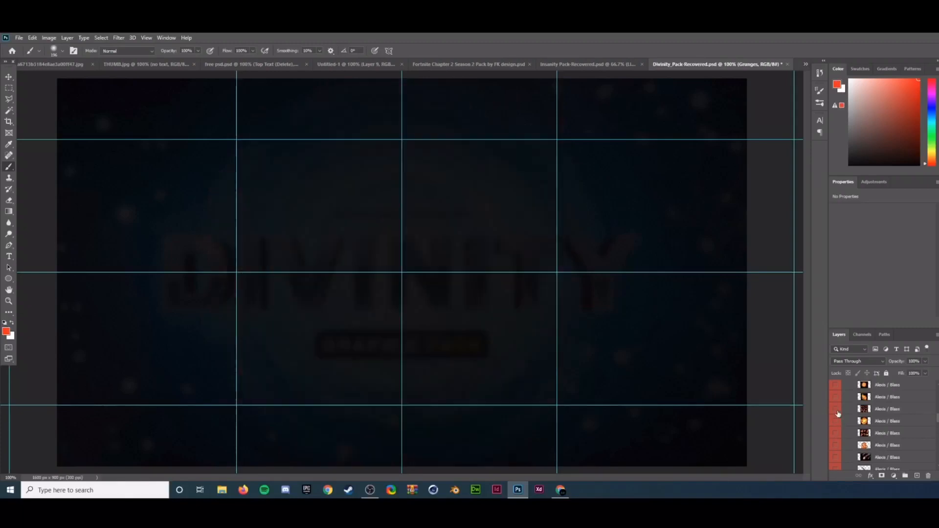
left_click(836, 410)
left_click(835, 445)
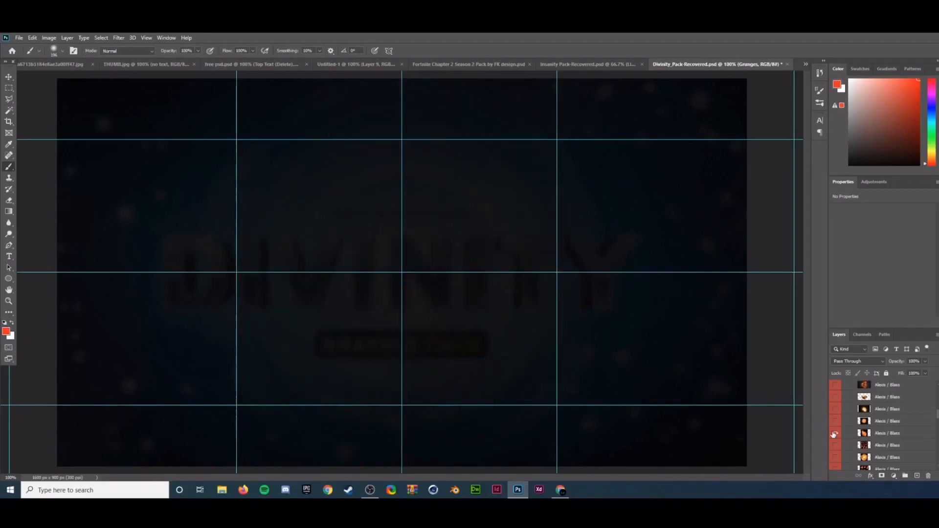
left_click(835, 434)
left_click(835, 433)
left_click(834, 421)
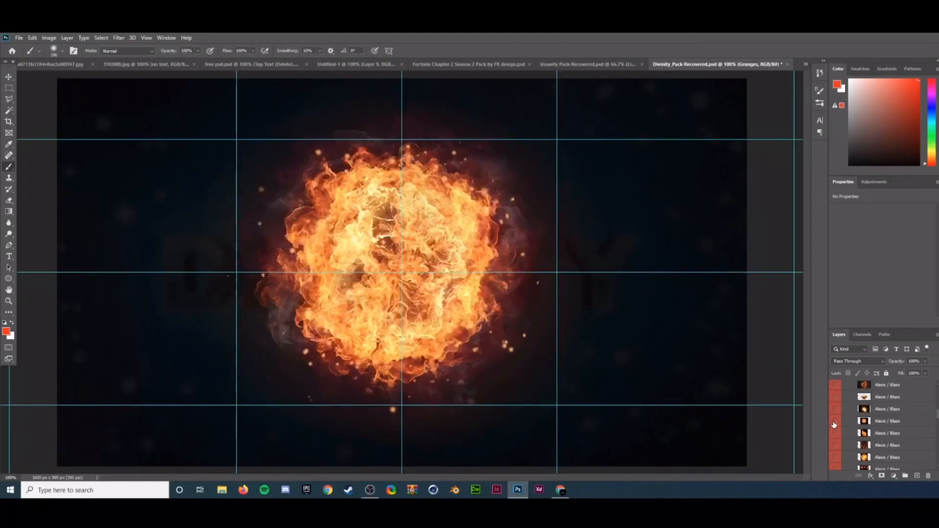
left_click(834, 421)
left_click(835, 410)
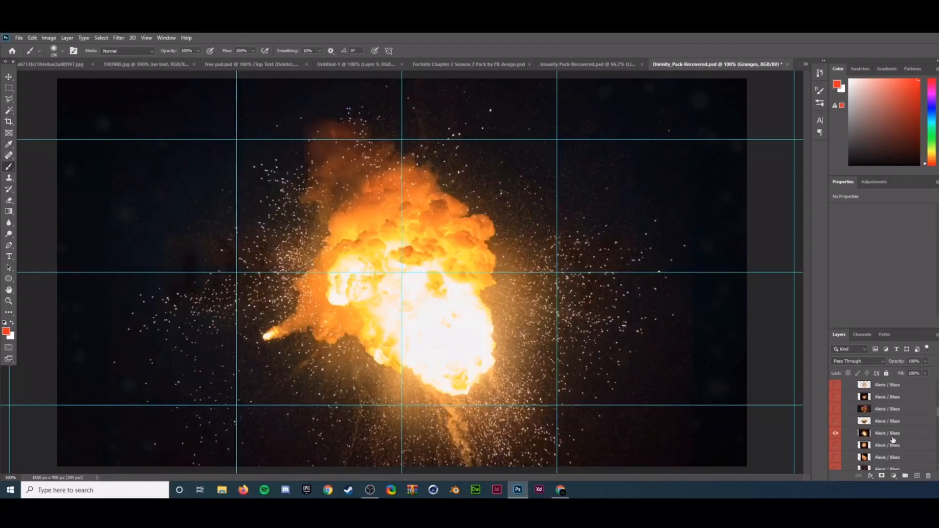
- Bring the bright explosion with sparks into the banner, scale it to about 66% and place it behind the plunger
left_click_drag(860, 417, 486, 228)
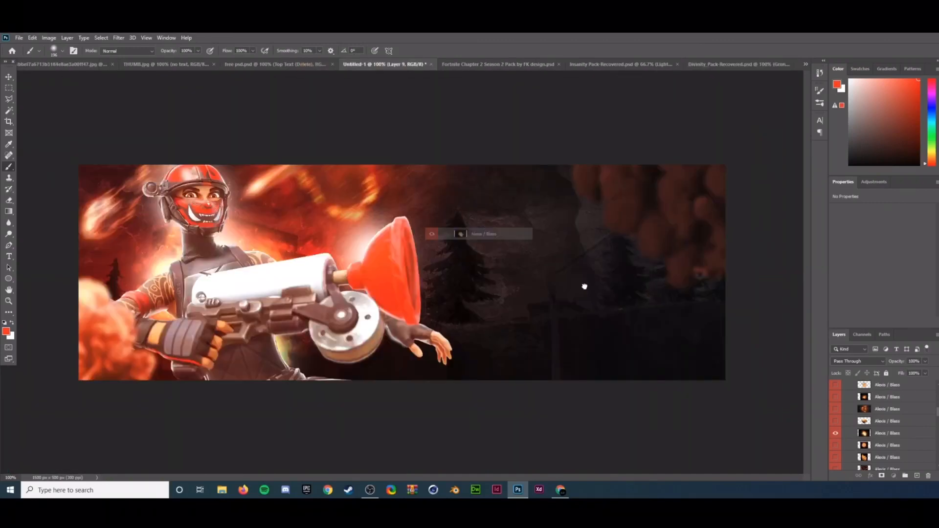
left_click_drag(584, 286, 587, 272)
key("ctrl+t")
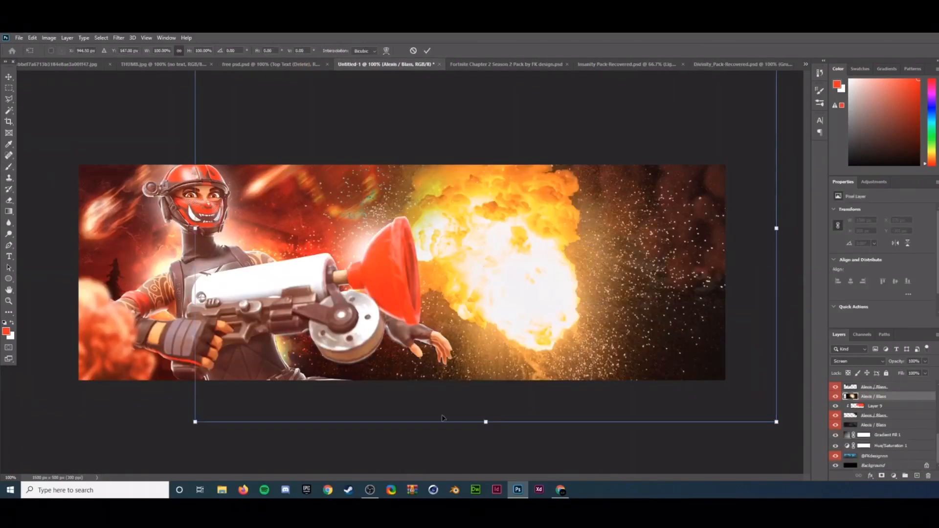
left_click_drag(196, 420, 384, 293)
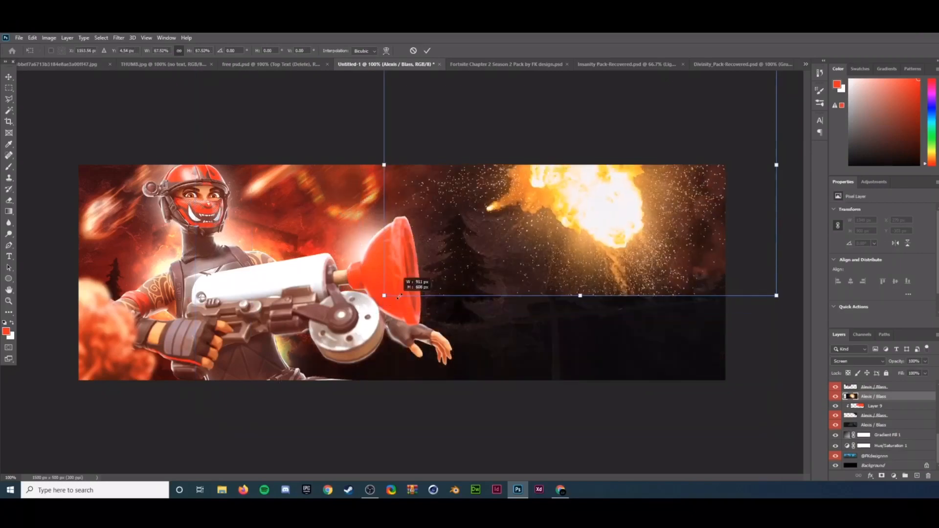
mouse_move(579, 213)
left_mouse_down()
mouse_move(478, 231)
mouse_move(421, 221)
mouse_move(400, 237)
left_mouse_up()
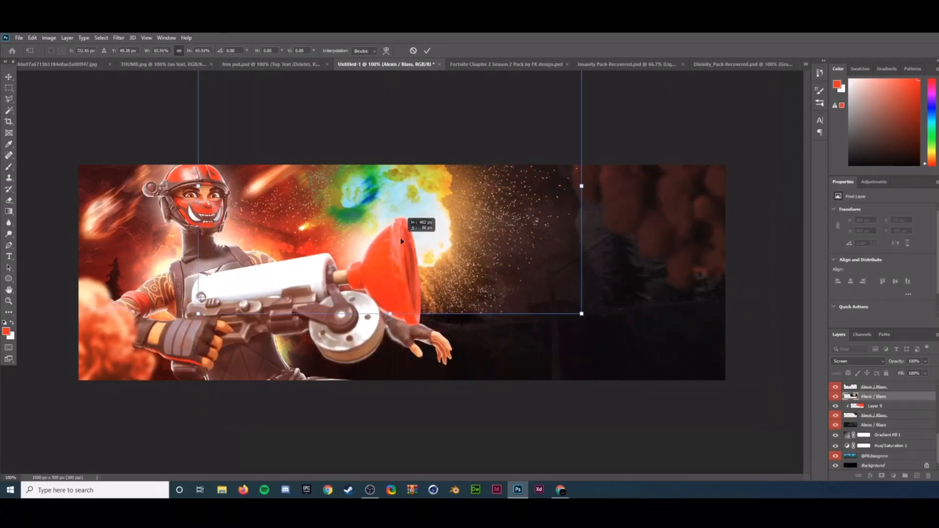
key("Return")
- Move the bright explosion layer above the fire ring's Hue/Saturation adjustment layer
key("b")
scroll(890, 421, "up", 1)
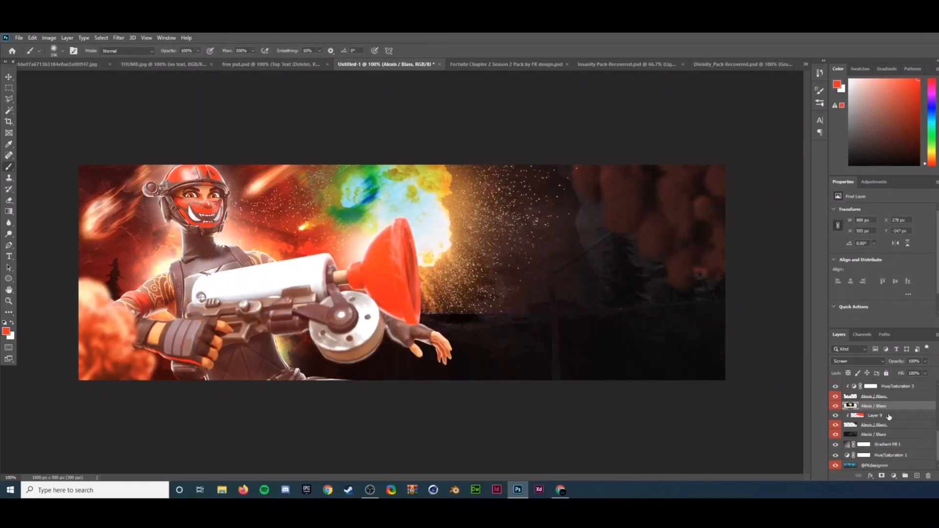
left_click_drag(889, 406, 888, 387)
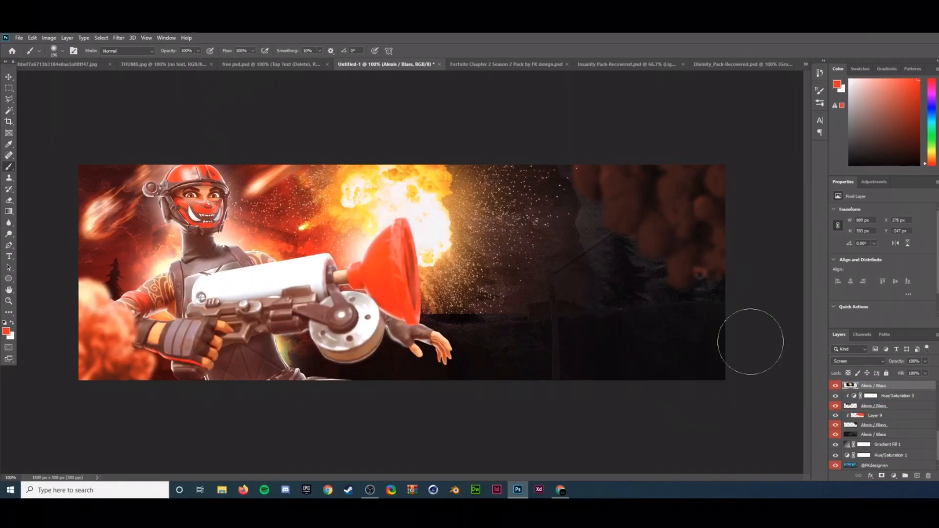
- Keep the explosion in Screen mode and tint it red by painting on a new clipped layer set to Color
left_click(853, 359)
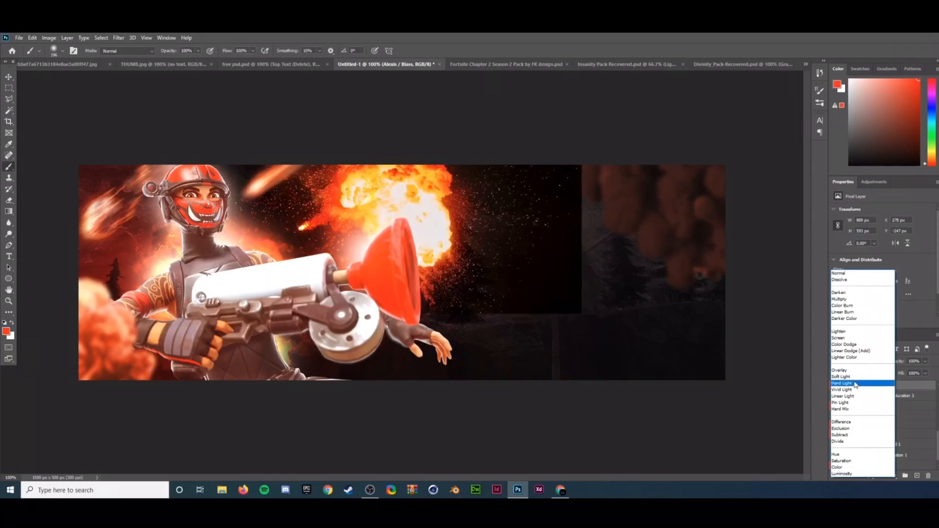
left_click(850, 337)
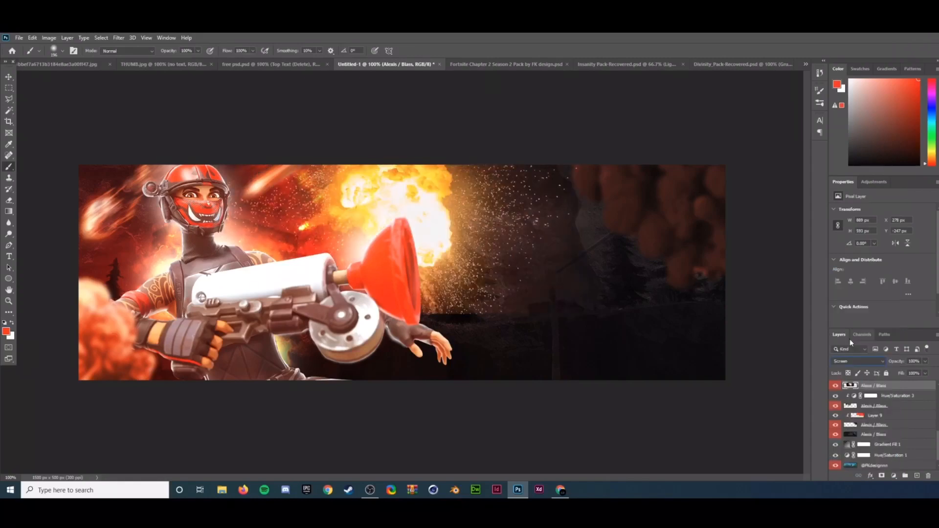
left_click(916, 476)
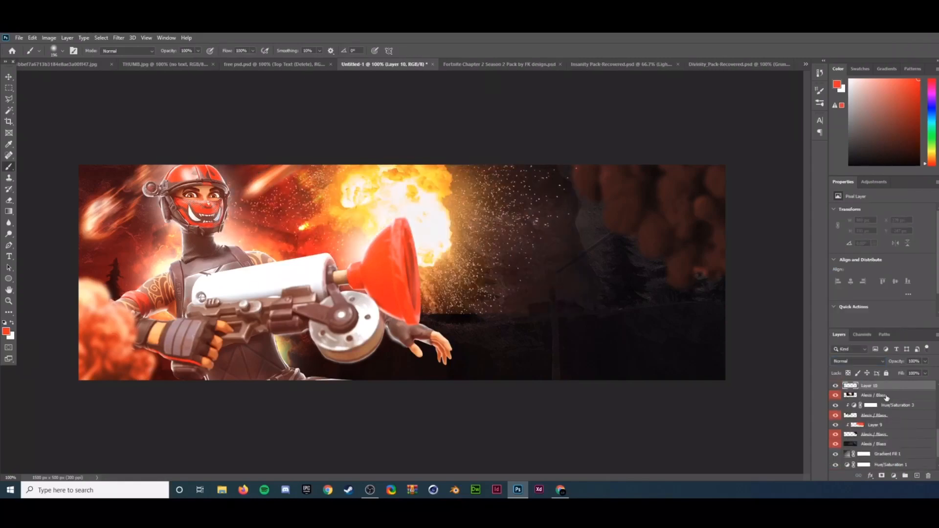
mouse_move(425, 219)
left_mouse_down()
mouse_move(430, 245)
mouse_move(608, 184)
mouse_move(459, 215)
mouse_move(398, 151)
mouse_move(350, 119)
left_mouse_up()
left_click(858, 361)
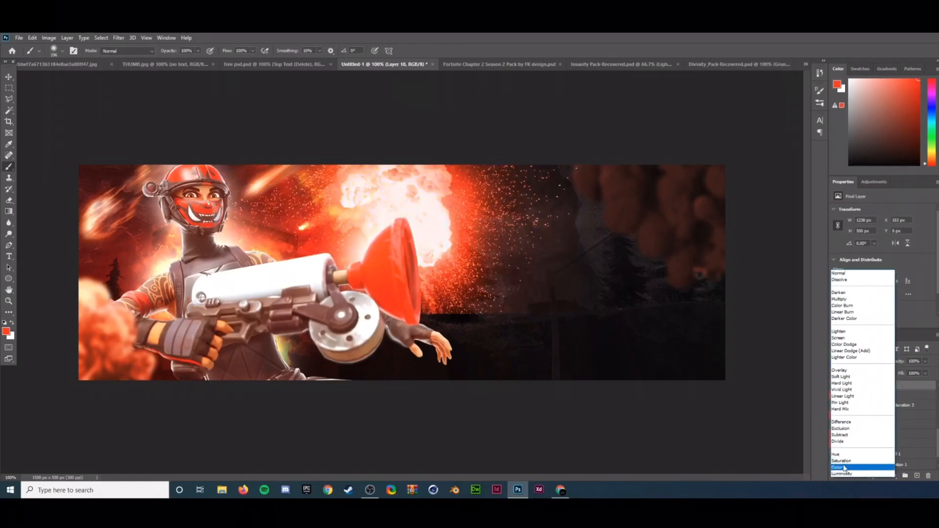
left_click(843, 467)
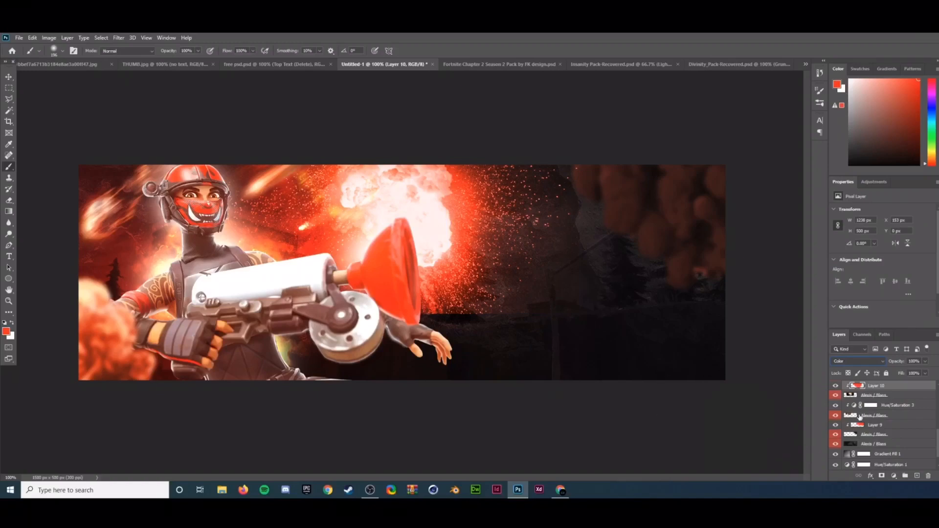
- Erase the explosion's hard lower edge and outer sparks, and reduce the red tint layer's opacity to about 78%
left_click(856, 396)
left_click(10, 200)
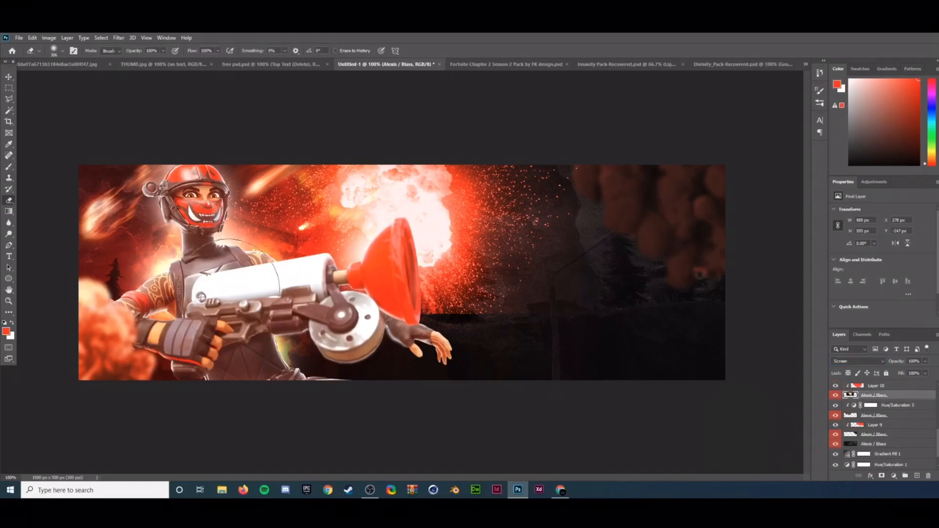
mouse_move(430, 337)
left_mouse_down()
mouse_move(503, 346)
mouse_move(513, 284)
mouse_move(548, 196)
left_mouse_up()
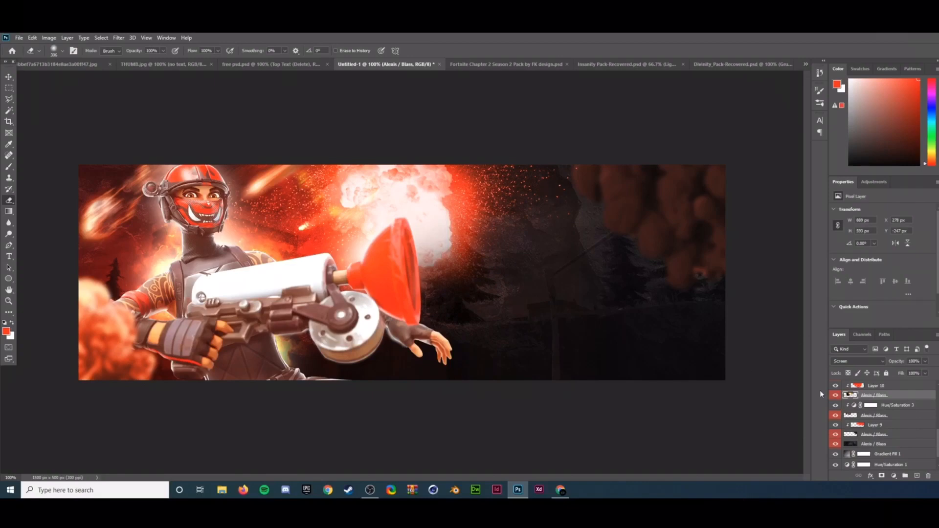
left_click(882, 386)
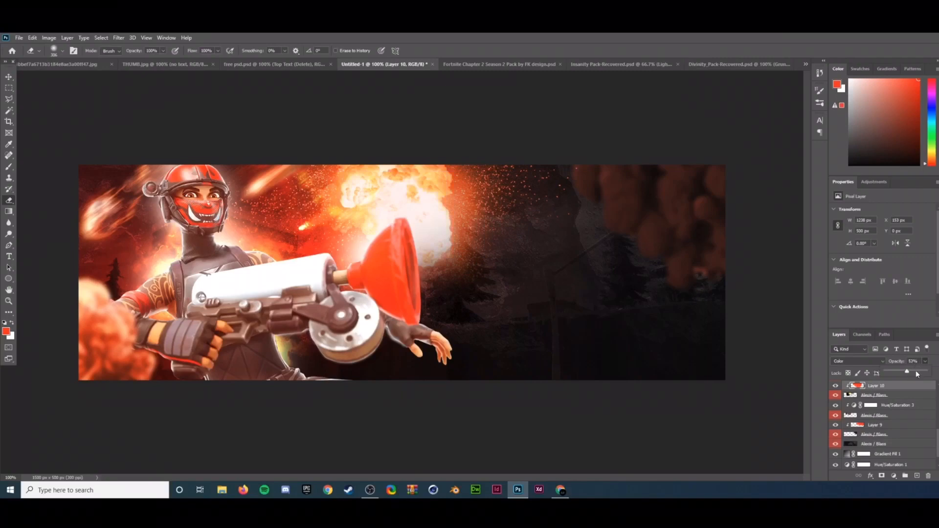
left_click(916, 371)
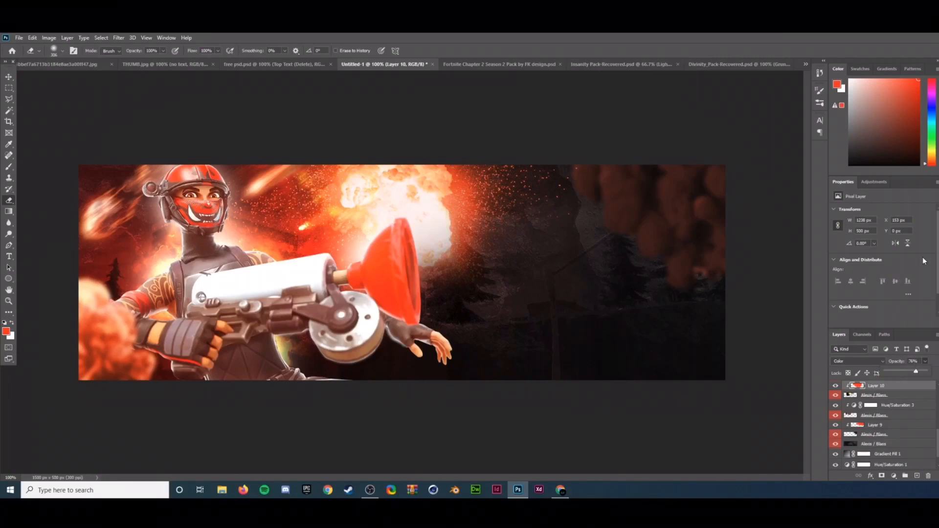
- Group the explosion with its red tint layer and move the group down behind the gun at the banner's lower edge
left_click(866, 396)
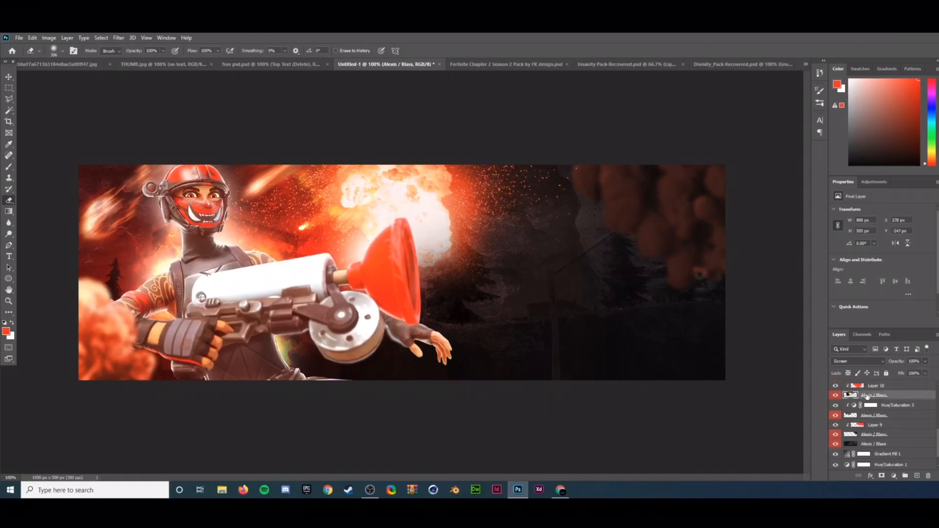
left_click(875, 387, "shift")
key("ctrl+g")
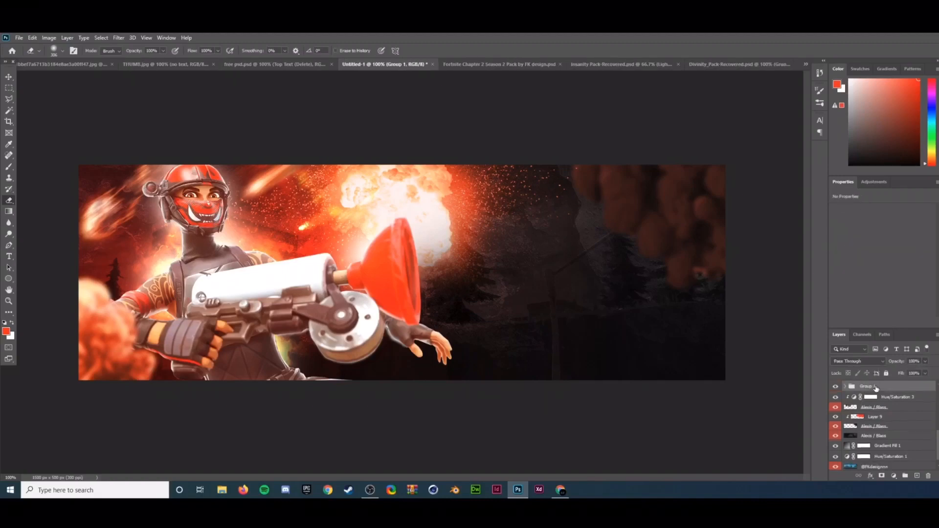
key("ctrl+t")
left_click_drag(458, 253, 452, 405)
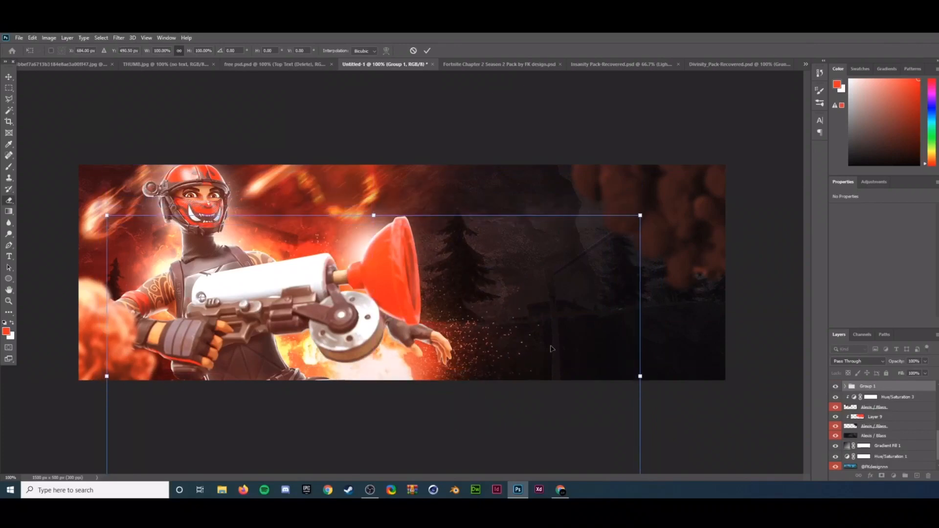
key("Return")
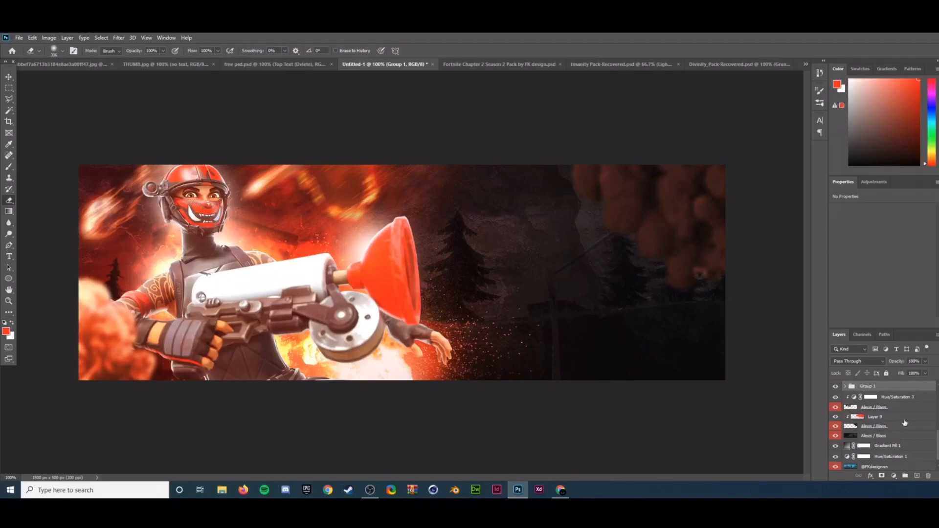
- Paint red over the explosion below the gun on a new layer and move that layer higher in the stack
left_click(904, 422)
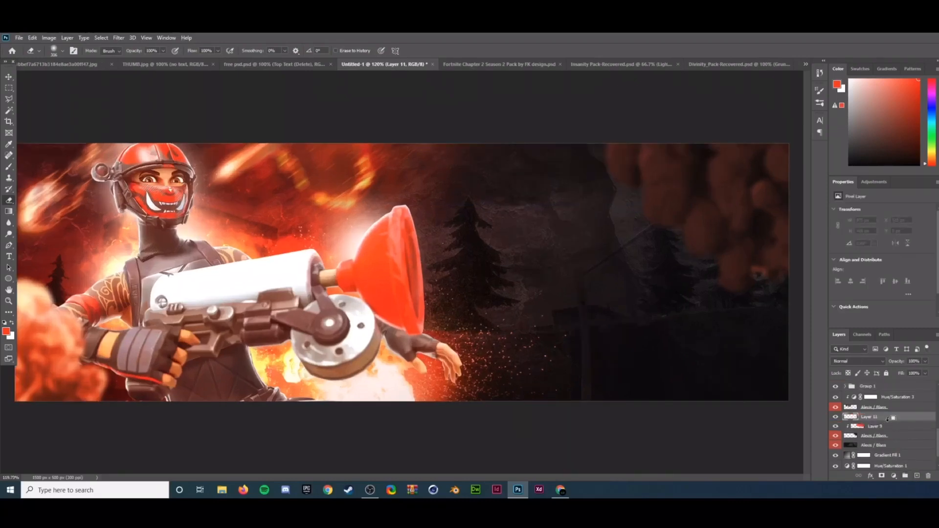
left_click(890, 421, "alt")
key("b")
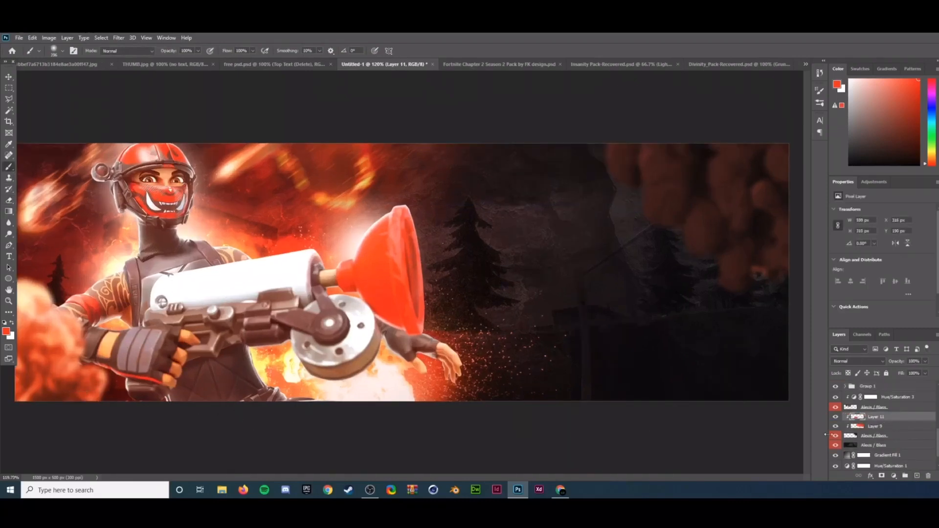
left_click_drag(863, 421, 850, 393)
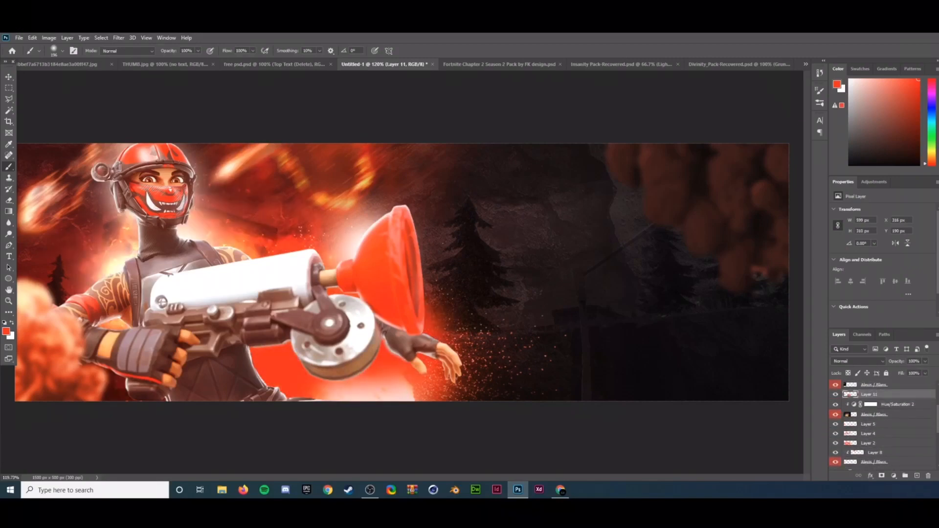
- Move the new red paint layer into the explosion's group above its first tint layer and clip it to the explosion
scroll(838, 432, "up", 5)
left_click(836, 432)
left_click(836, 432)
scroll(838, 431, "up", 1)
left_click(834, 452)
left_click(834, 451)
left_click_drag(860, 451, 860, 496)
left_click(836, 418)
left_click(835, 418)
left_click_drag(863, 400, 866, 446)
left_click(845, 444)
left_click(879, 450)
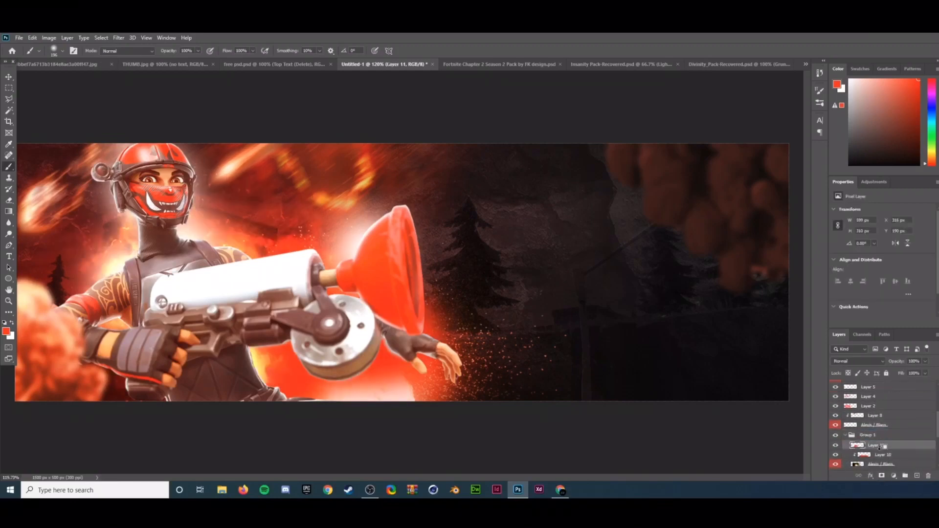
left_click(880, 446, "alt")
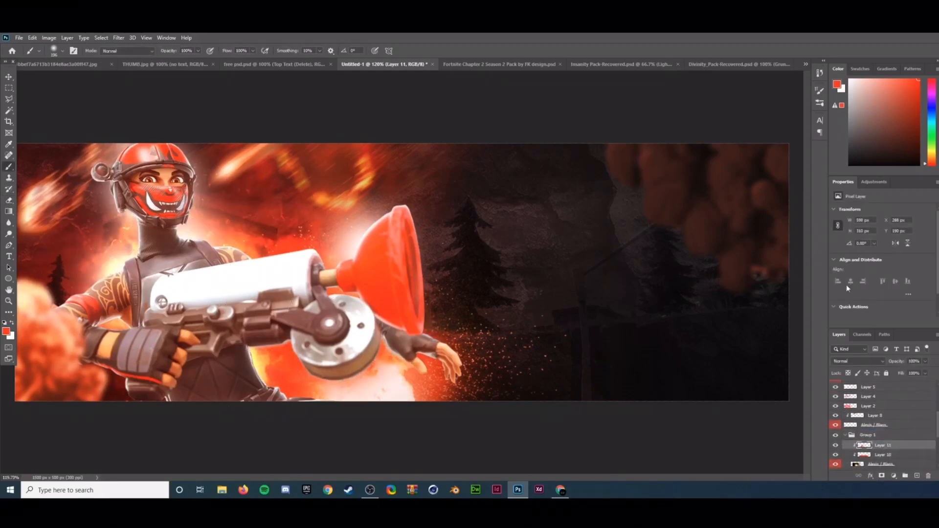
- Set the new red paint layer's blend mode to Color Burn and compare the explosion with and without it
left_click(857, 361)
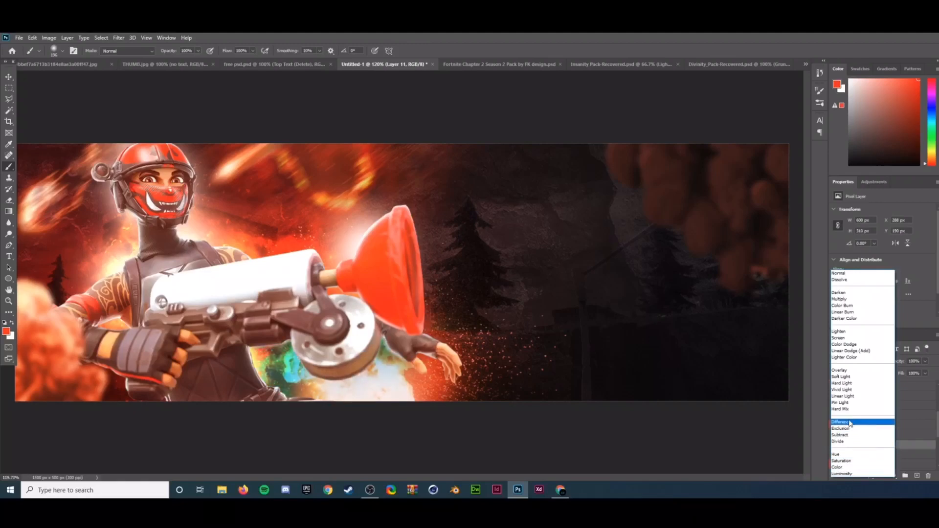
left_click(842, 305)
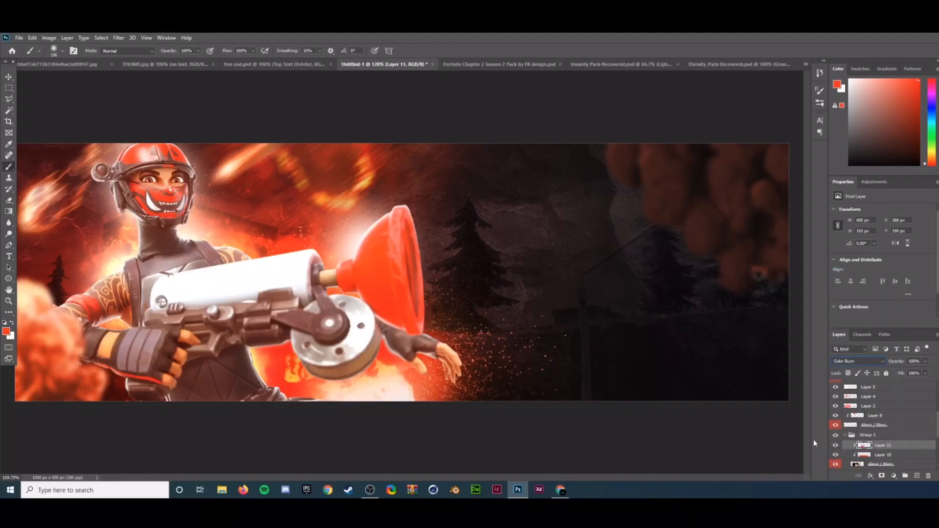
left_click(835, 445)
left_click(835, 445)
- Rotate the explosion group and reposition it near the gun along the banner's lower edge
left_click(844, 434)
key("ctrl+t")
left_click_drag(332, 322, 552, 279)
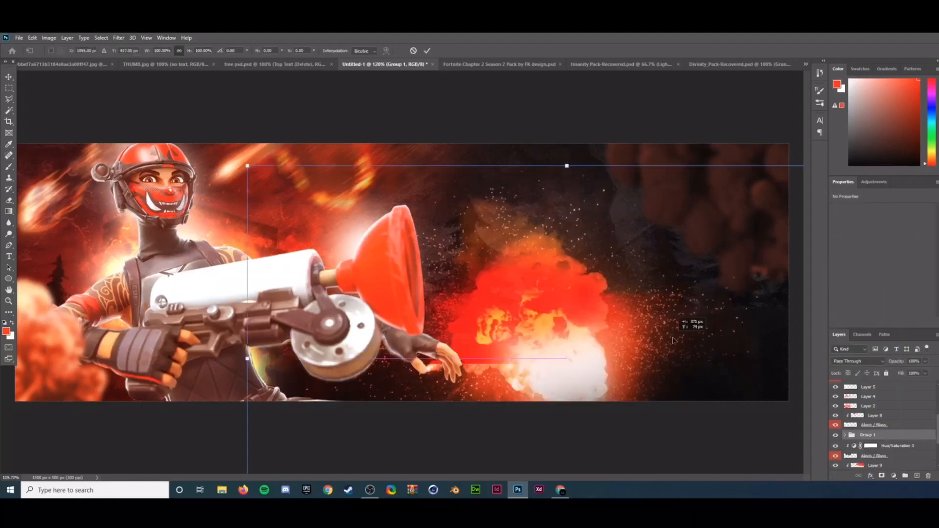
left_click_drag(724, 147, 721, 106)
left_click_drag(437, 203, 331, 188)
left_click_drag(451, 181, 613, 407)
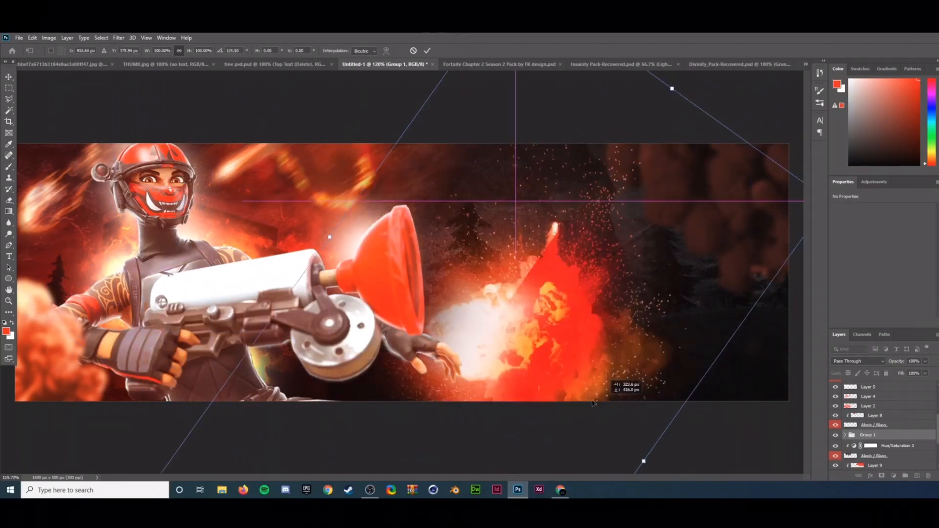
left_click_drag(705, 416, 293, 459)
left_click_drag(528, 374, 420, 432)
left_click_drag(473, 456, 694, 479)
key("Return")
- Switch to the Divinity pack document and preview its explosion images to find another one for the banner
key("b")
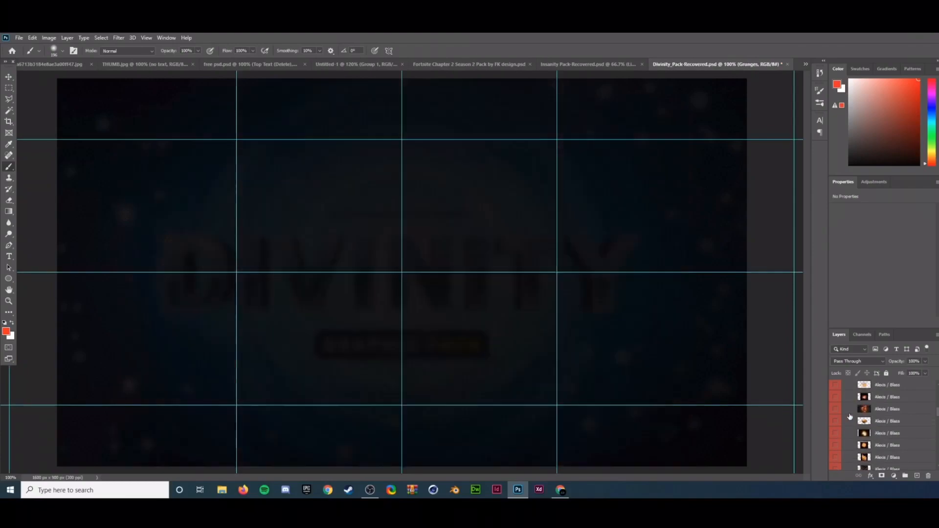
left_click(835, 397)
left_click(836, 397)
scroll(838, 408, "up", 1)
scroll(837, 418, "down", 5)
left_click(835, 421)
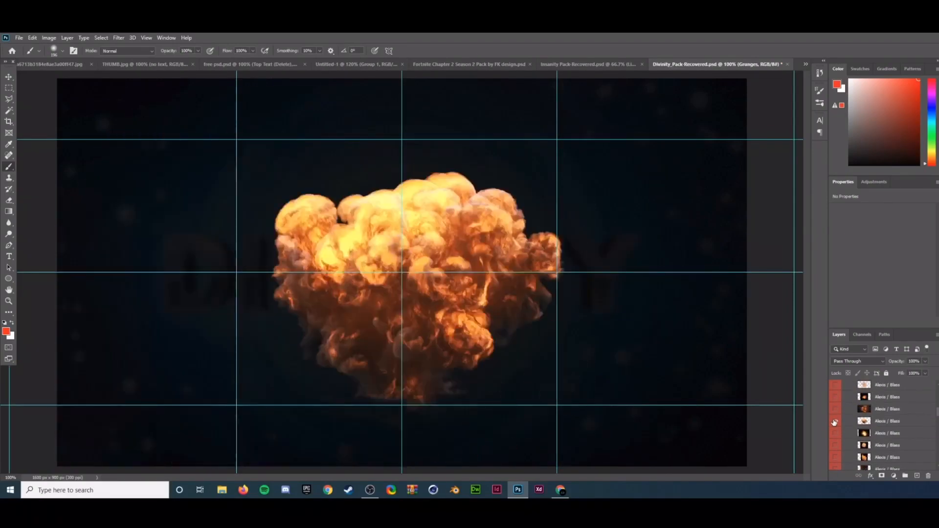
- Copy the fiery explosion layer from the Divinity pack document into the Untitled-1 banner
left_click(835, 421)
left_click(835, 421)
left_click_drag(886, 421, 559, 399)
key("ctrl+t")
key("Return")
- Move the explosion to the banner's bottom edge in front of the character and rotate it about 25°
key("ctrl+t")
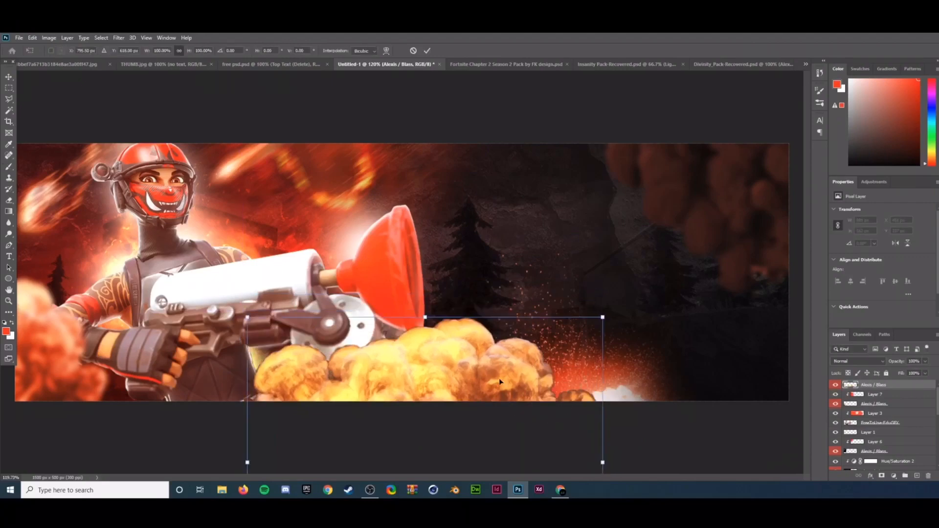
left_click_drag(498, 378, 435, 374)
left_click_drag(557, 493, 574, 486)
key("Return")
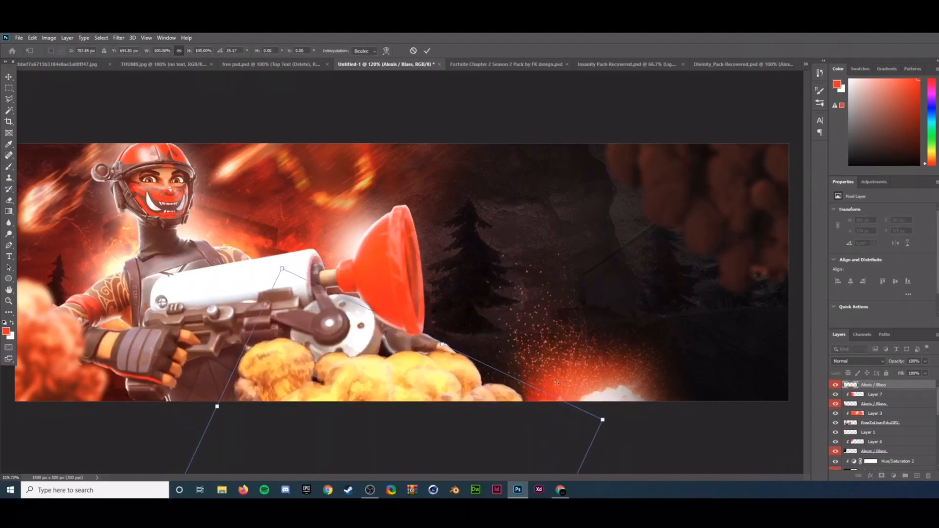
- Apply a blur filter to the explosion layer
left_click(119, 38)
mouse_move(130, 130)
left_click(242, 168)
left_click(507, 94)
- Paint red over the whole explosion on a new clipped layer and set its blend mode to Soft Light
key("b")
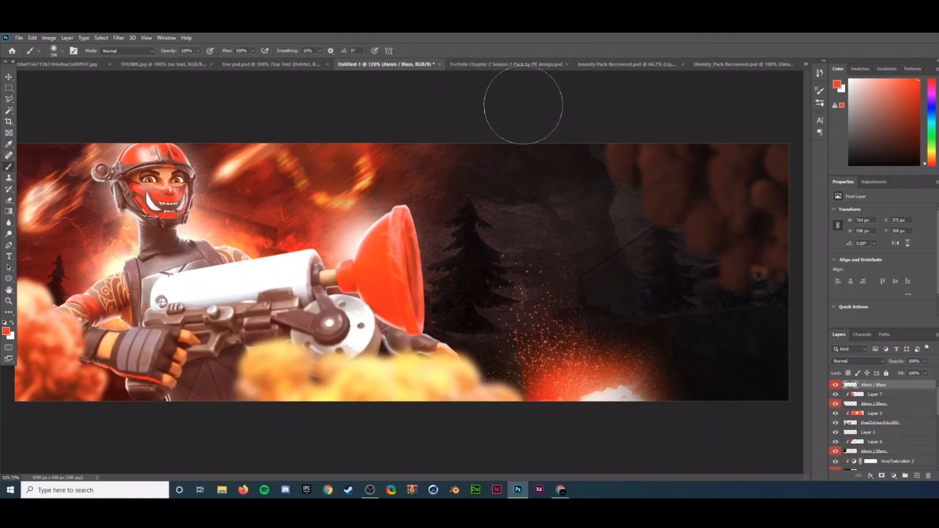
left_click(917, 475)
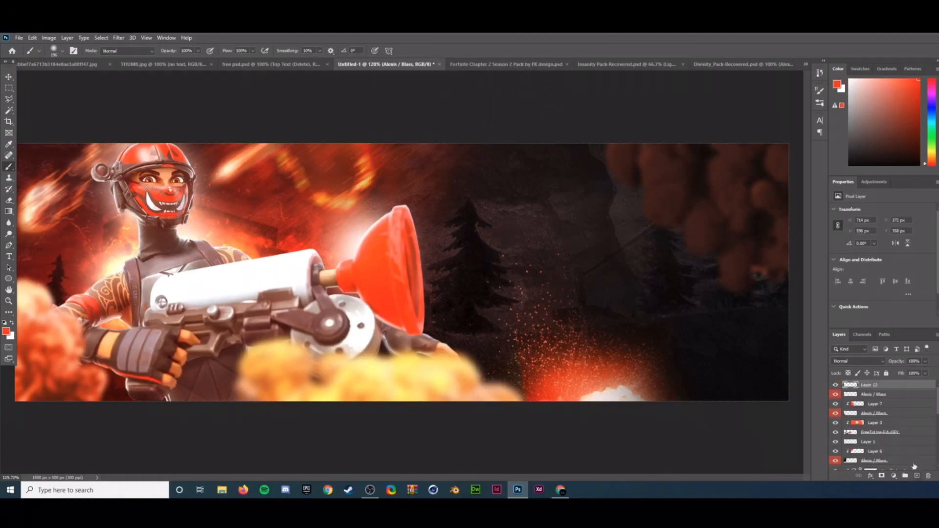
mouse_move(154, 337)
left_mouse_down()
mouse_move(349, 332)
mouse_move(283, 382)
mouse_move(487, 405)
left_mouse_up()
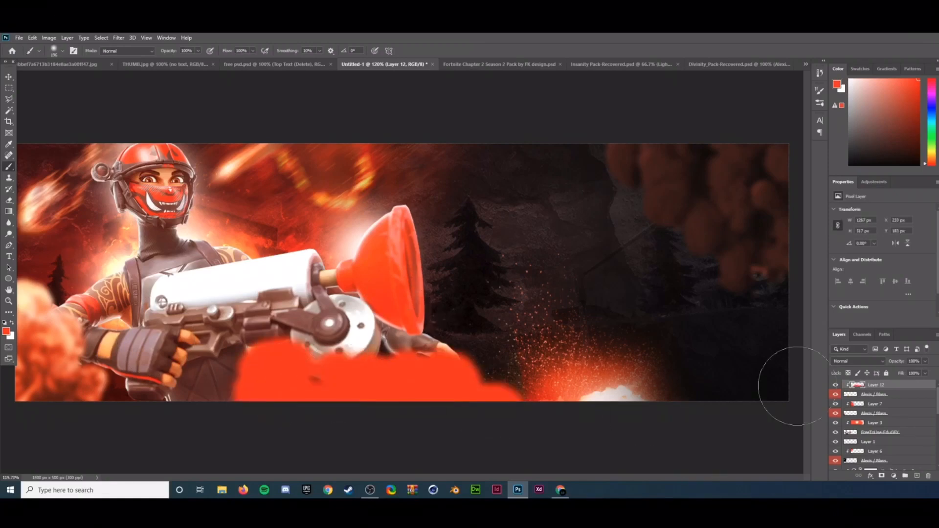
left_click(865, 361)
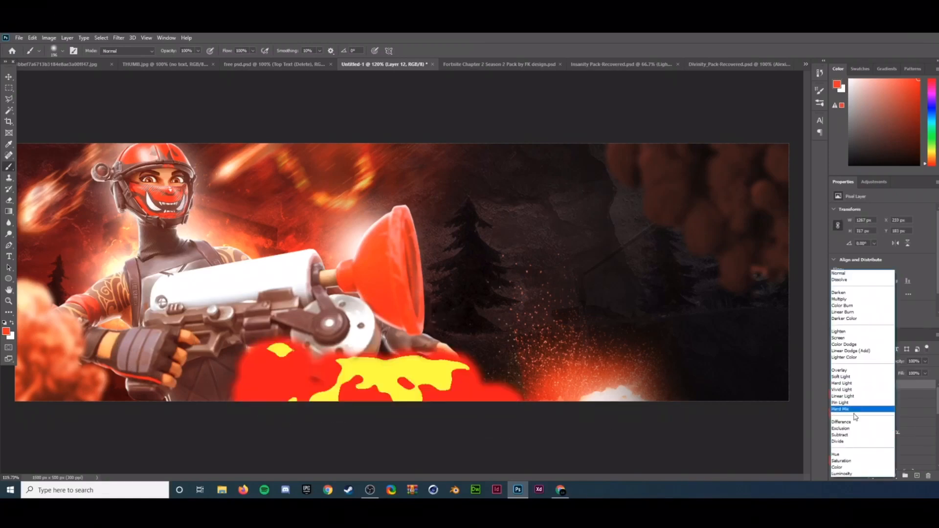
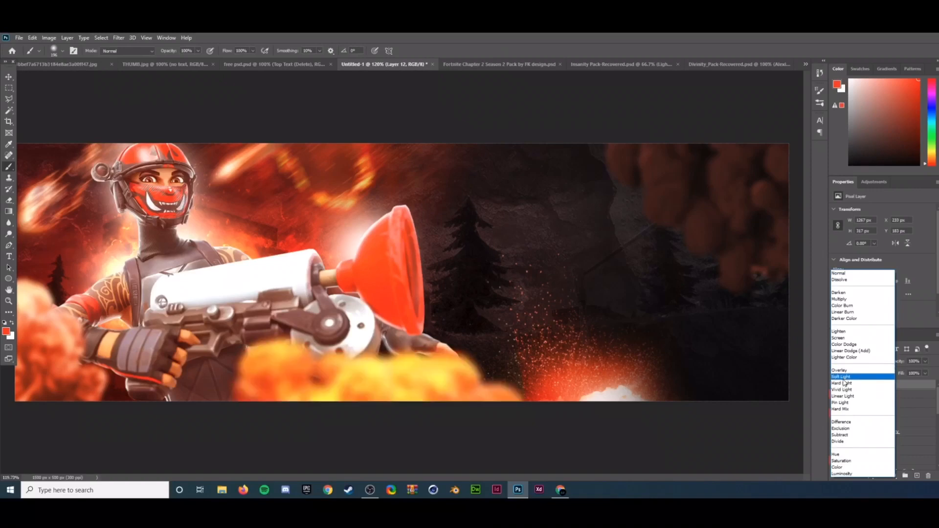
left_click(841, 377)
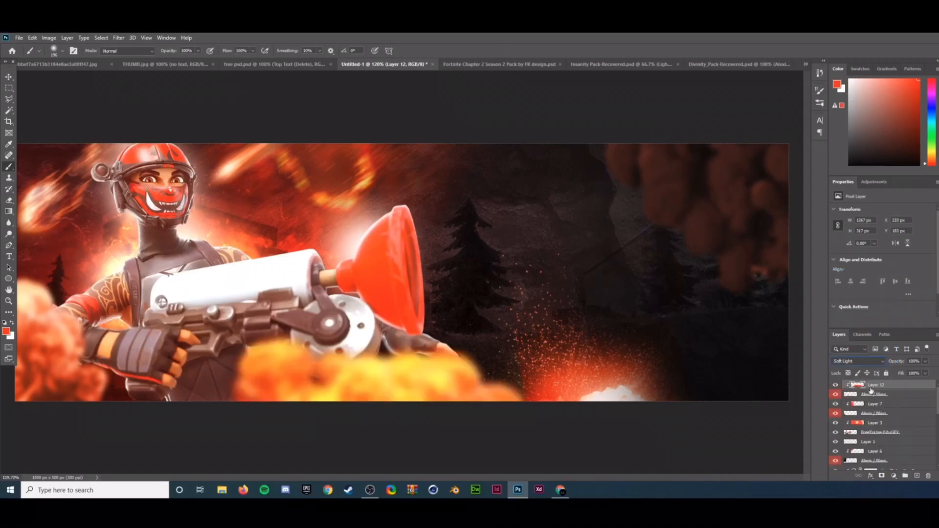
- Paint white along the explosion's upper edge on another new clipped layer and set it to Soft Light
left_click(916, 475)
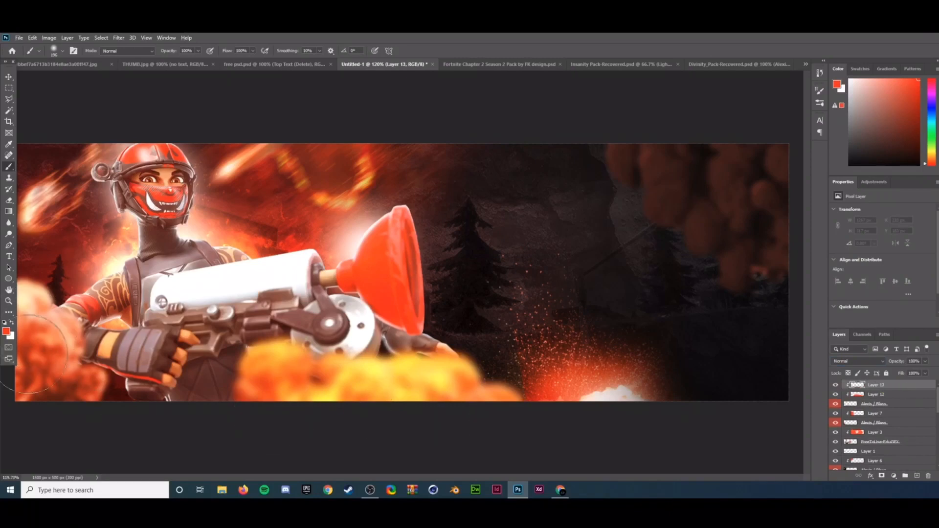
left_click(12, 324)
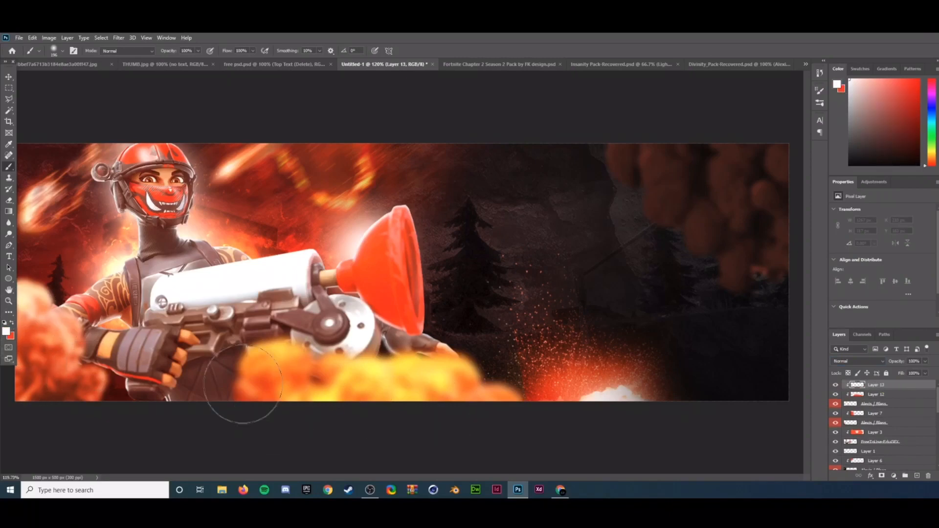
left_click_drag(247, 345, 487, 337)
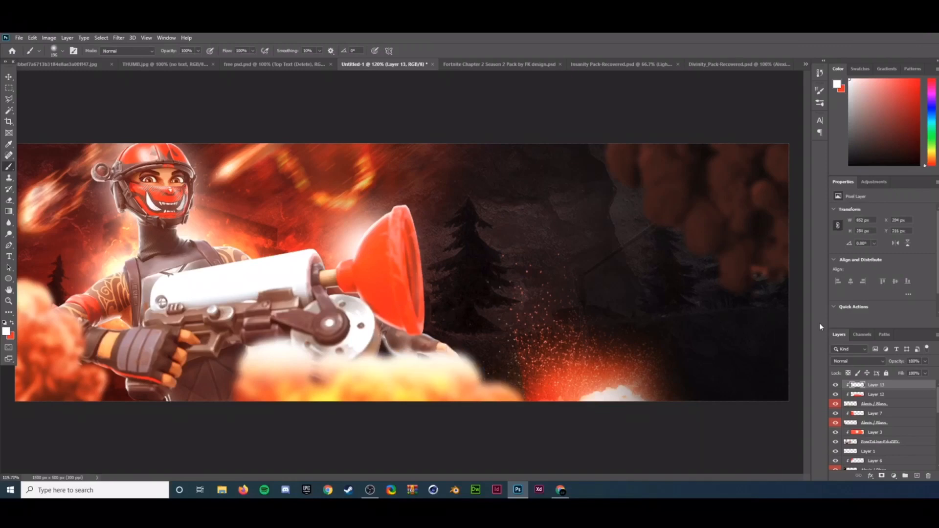
left_click(851, 361)
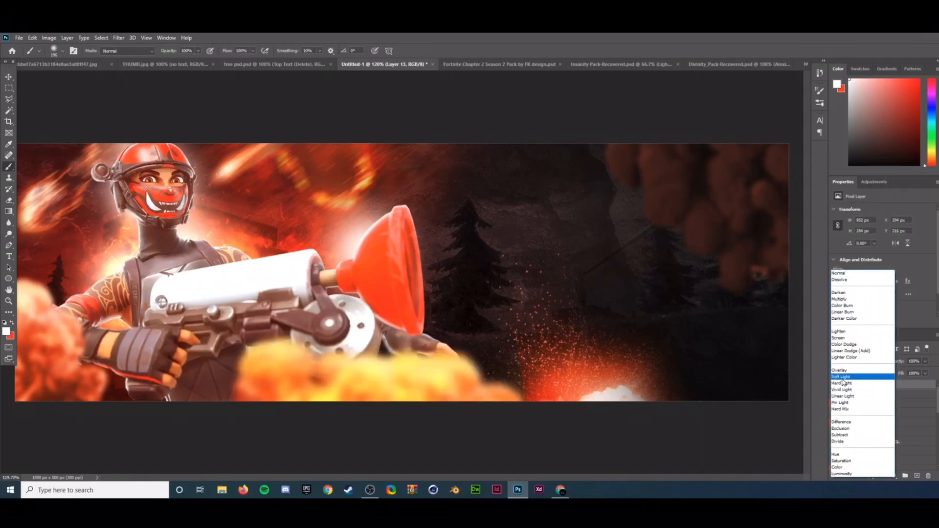
left_click(841, 378)
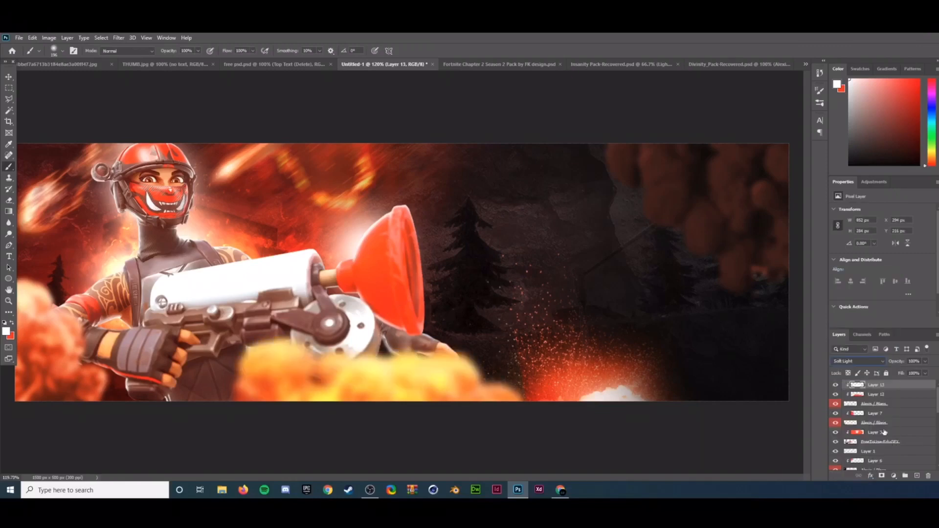
- Paint red along the explosion's lower edge on a new clipped layer, set to Linear Light at about two-thirds opacity
left_click(917, 475)
left_click(889, 388, "alt")
key("x")
left_click_drag(264, 425, 533, 435)
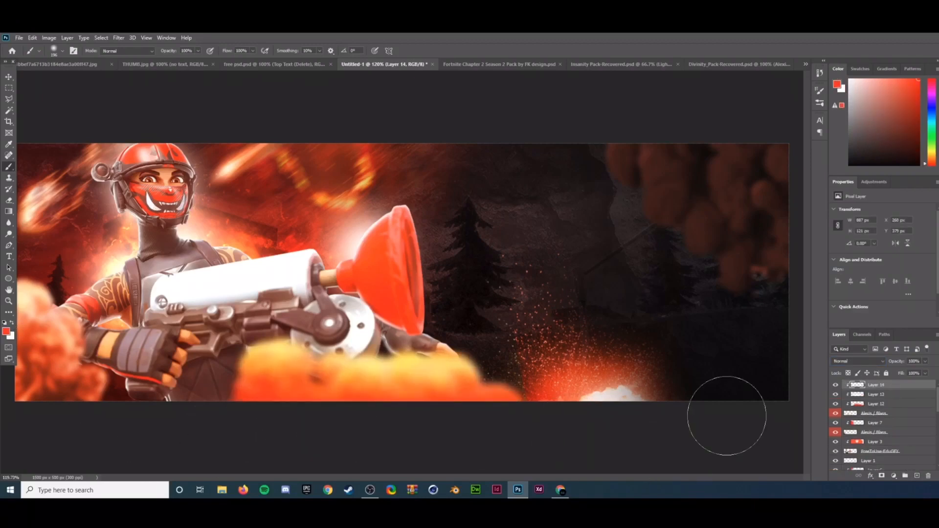
left_click(856, 363)
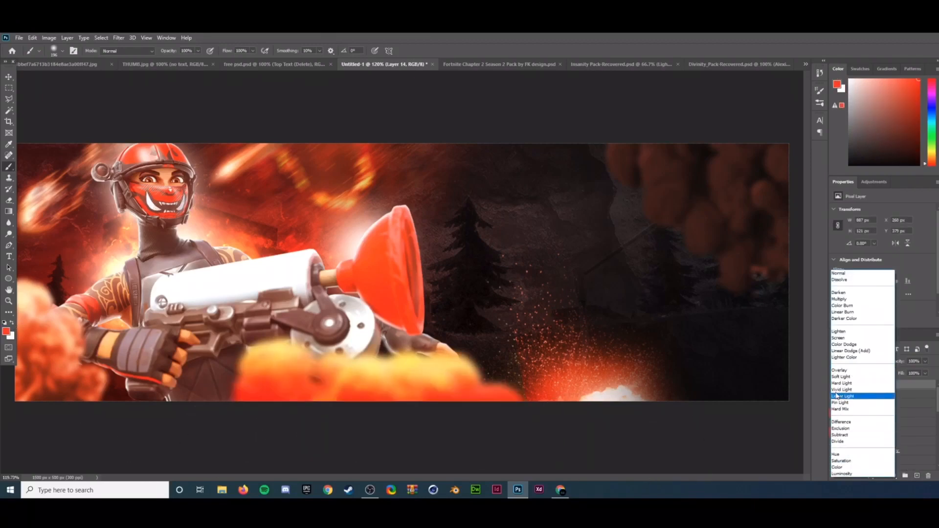
left_click(842, 396)
left_click_drag(925, 361, 906, 369)
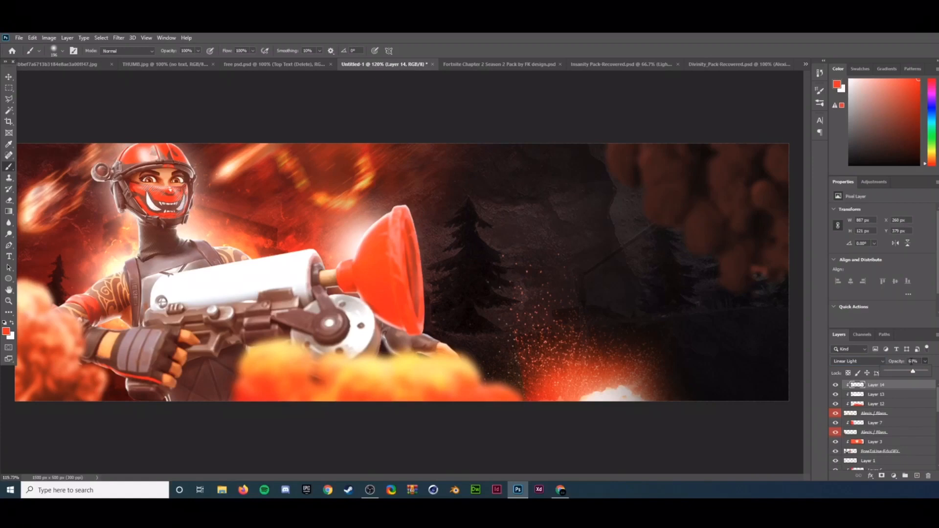
- Clip a Hue/Saturation adjustment to the explosion with hue -1, saturation +25 and lightness +16
key("ctrl+minus")
left_click(893, 476)
left_click(901, 390)
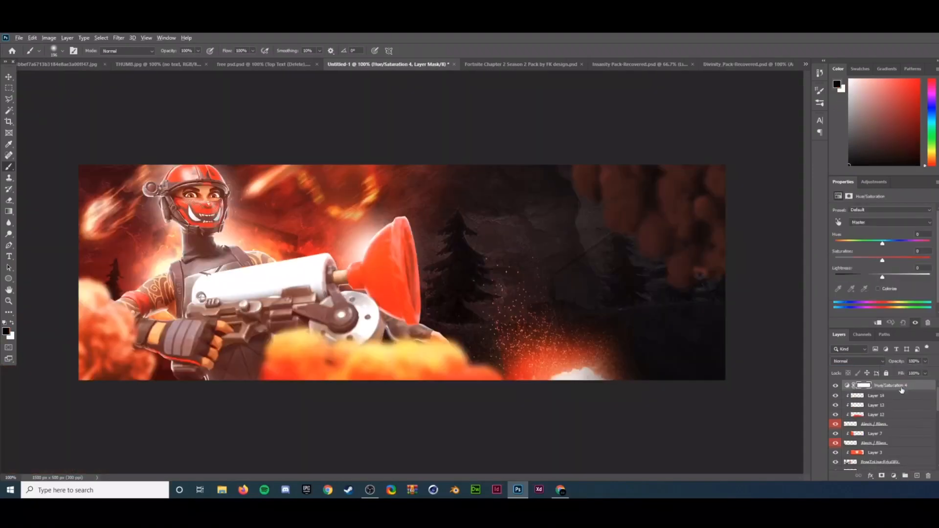
left_click(901, 390, "alt")
mouse_move(882, 259)
left_mouse_down()
mouse_move(866, 260)
mouse_move(877, 260)
mouse_move(875, 243)
left_mouse_up()
left_click_drag(882, 277, 890, 275)
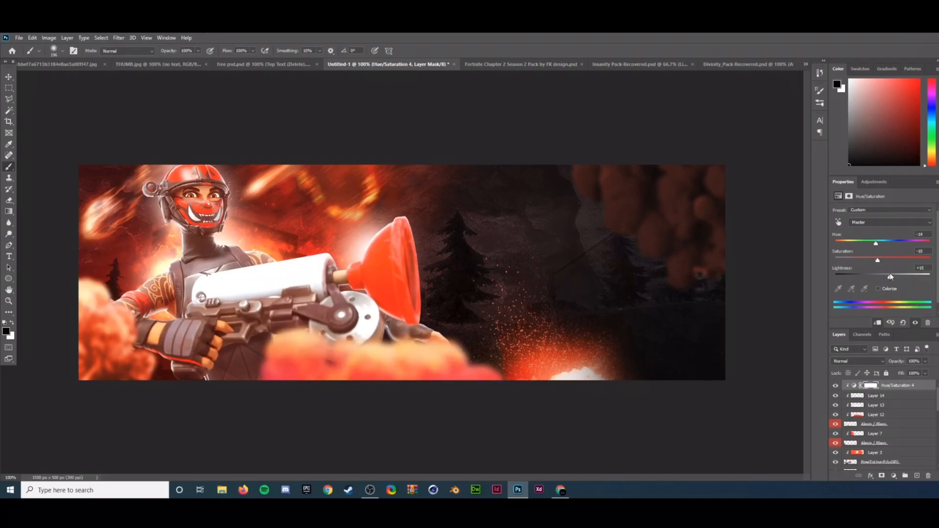
left_click_drag(875, 243, 882, 240)
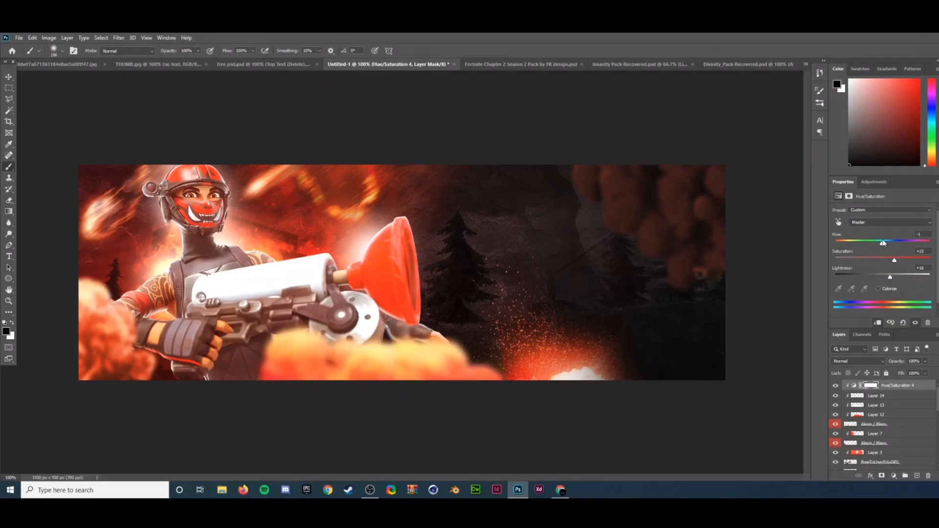
- Move and rotate the blurred explosion layer toward the banner's lower-left area beneath the gun
left_click(874, 424)
key("ctrl+t")
left_click_drag(503, 388, 485, 385)
left_click_drag(473, 318, 460, 365)
key("Return")
key("ctrl+t")
left_click_drag(425, 298, 563, 358)
left_click_drag(458, 456, 349, 471)
left_click_drag(482, 430, 343, 306)
mouse_move(348, 416)
left_mouse_down()
mouse_move(390, 368)
mouse_move(350, 403)
left_mouse_up()
left_click_drag(484, 391, 464, 345)
key("Return")
- Refine the explosion's placement along the bottom edge below the gun and rotate it about 8°
key("ctrl+t")
left_click_drag(322, 360, 272, 336)
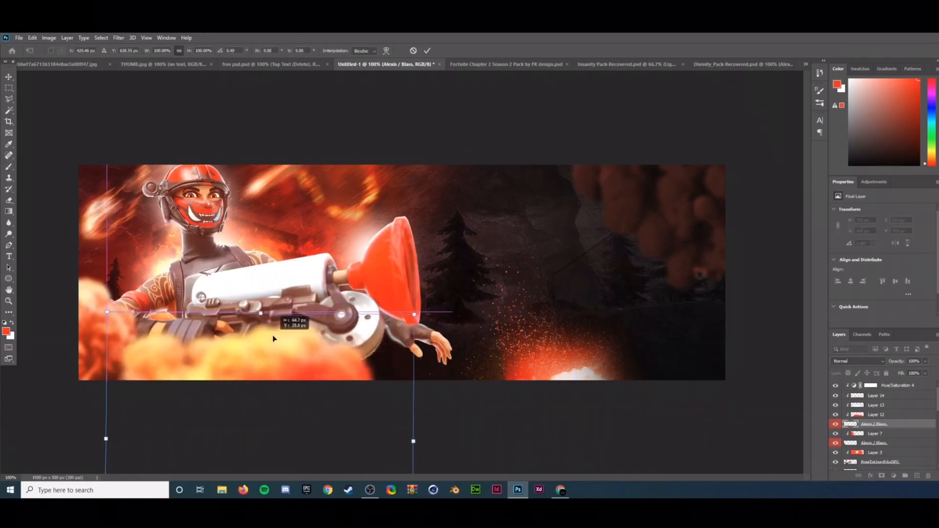
left_click_drag(440, 342, 417, 308)
left_click_drag(305, 350, 314, 363)
key("Return")
key("ctrl+t")
left_click_drag(284, 290, 292, 290)
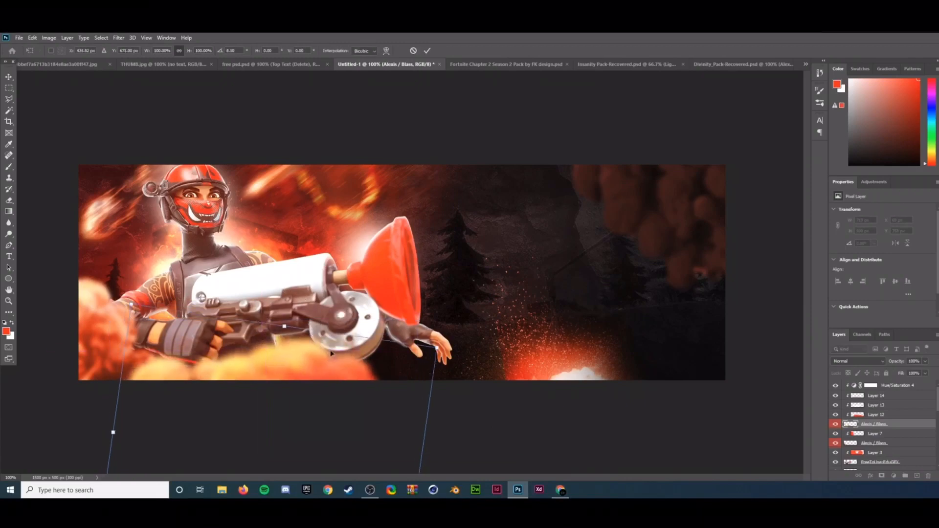
key("Return")
- Try painting dark red over the explosion's lower edge on a new layer clipped above the Hue/Saturation adjustment
key("b")
left_click(897, 385)
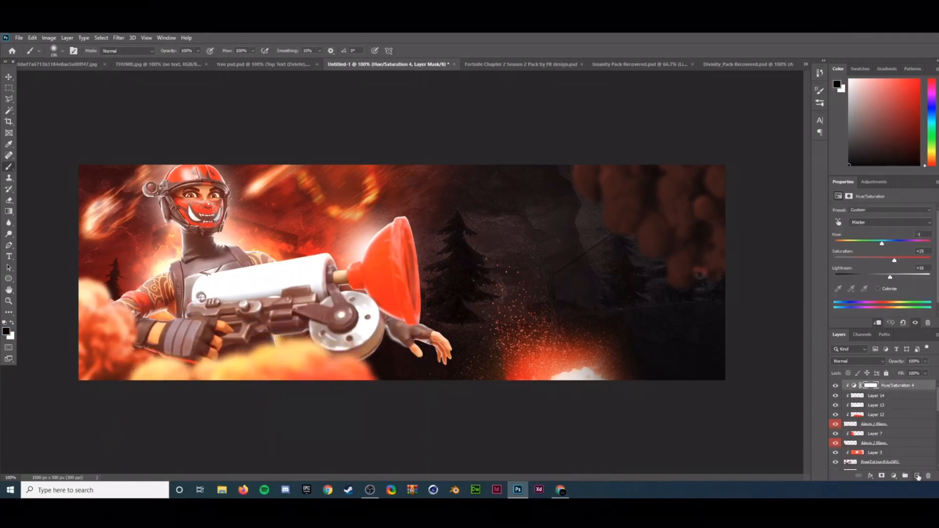
left_click(916, 475)
key("ctrl+alt+g")
left_click(169, 372)
key("ctrl+z")
left_click(5, 331)
left_click(707, 319)
left_click(798, 260)
mouse_move(125, 384)
left_mouse_down()
mouse_move(207, 403)
mouse_move(239, 391)
mouse_move(131, 351)
mouse_move(258, 383)
left_mouse_up()
- Try the Divide blend mode on the dark red paint layer and delete the layer
left_click(858, 361)
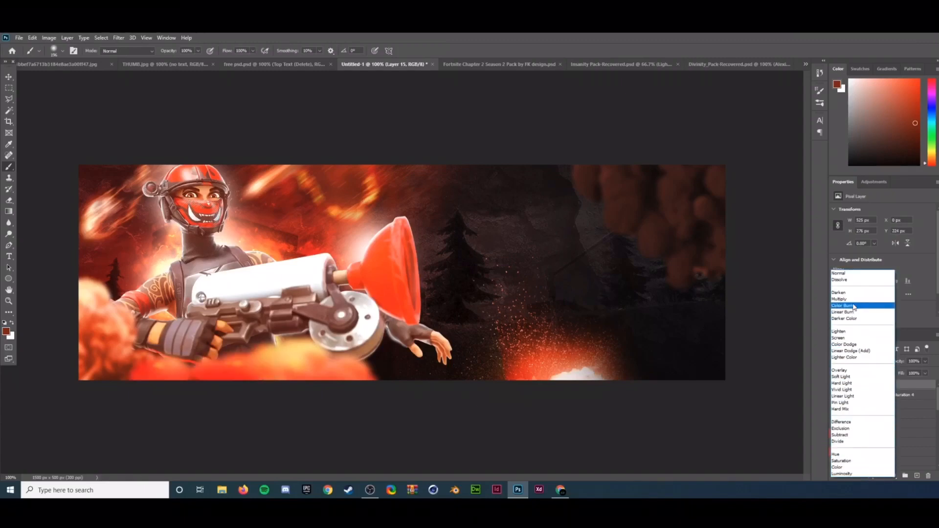
left_click(869, 444)
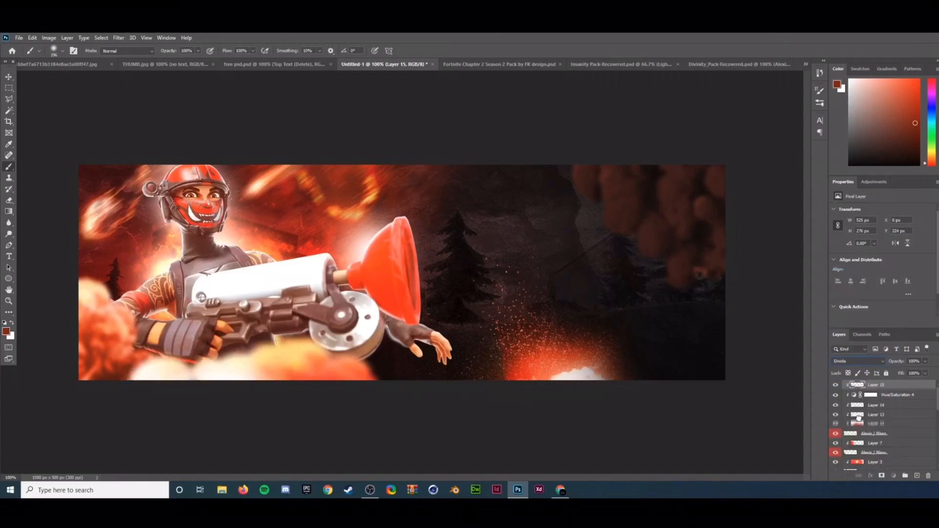
left_click(835, 384)
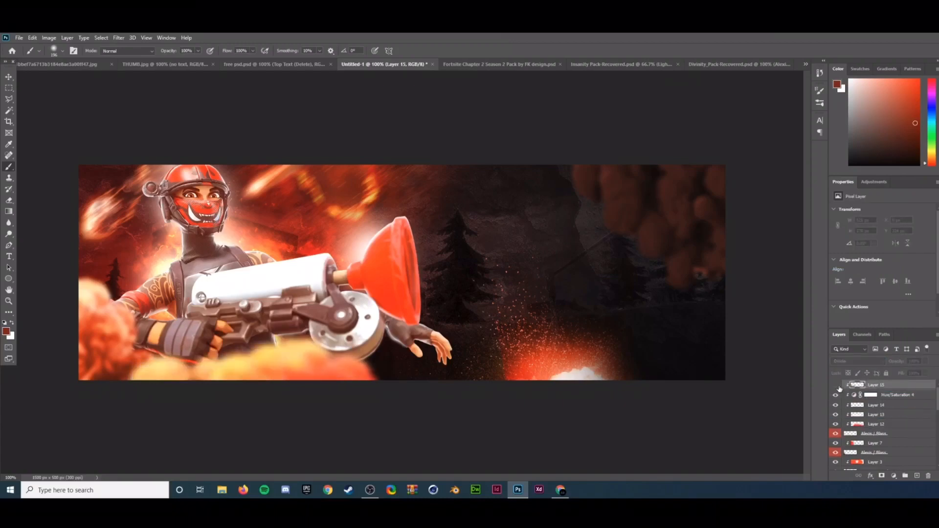
key("Delete")
- Paint an orange-red sampled from the left smoke cloud over the explosion's lower part on a new clipped layer
left_click(917, 475)
left_click(887, 390, "alt")
left_click(6, 332)
left_click(116, 338)
key("Return")
left_click_drag(156, 354, 217, 380)
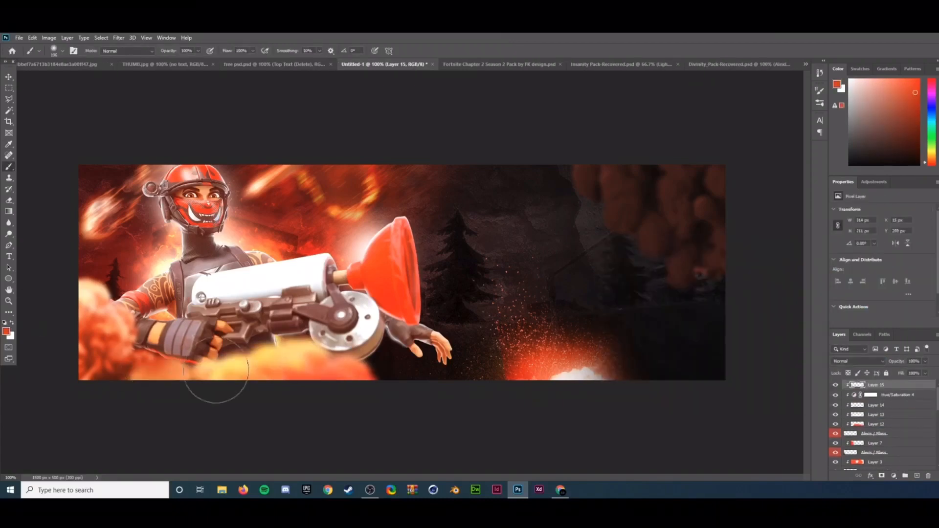
left_click(265, 382)
- Paint dark red along the explosion's lower-left edge on another new clipped layer
left_click(878, 389, "alt")
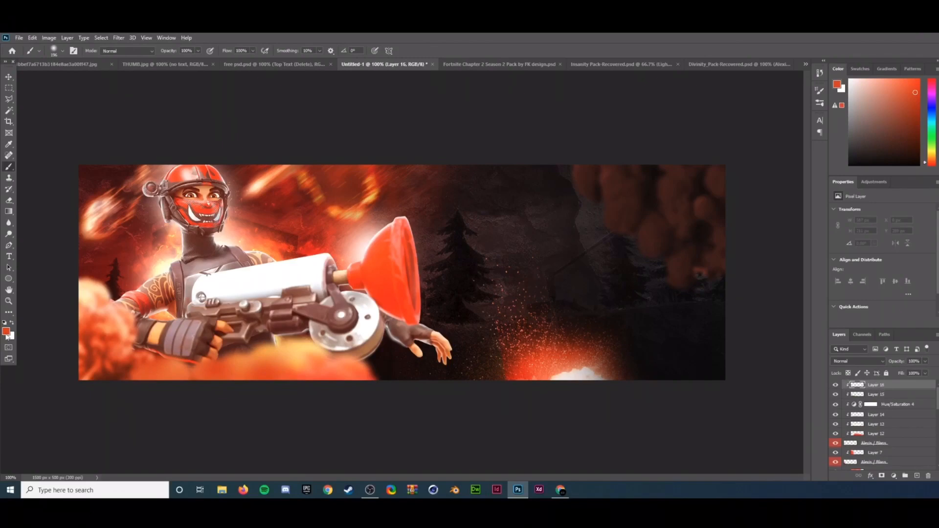
left_click(6, 332)
left_click(705, 329)
left_click(806, 260)
left_click_drag(139, 367, 188, 397)
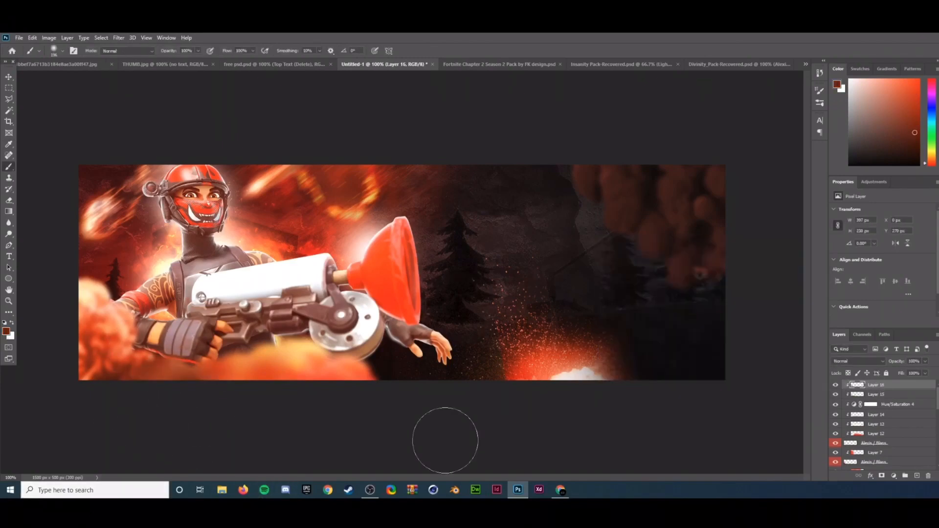
- Try the Subtract blend mode on the dark red paint layer and return it to Normal
left_click(858, 362)
left_click(847, 435)
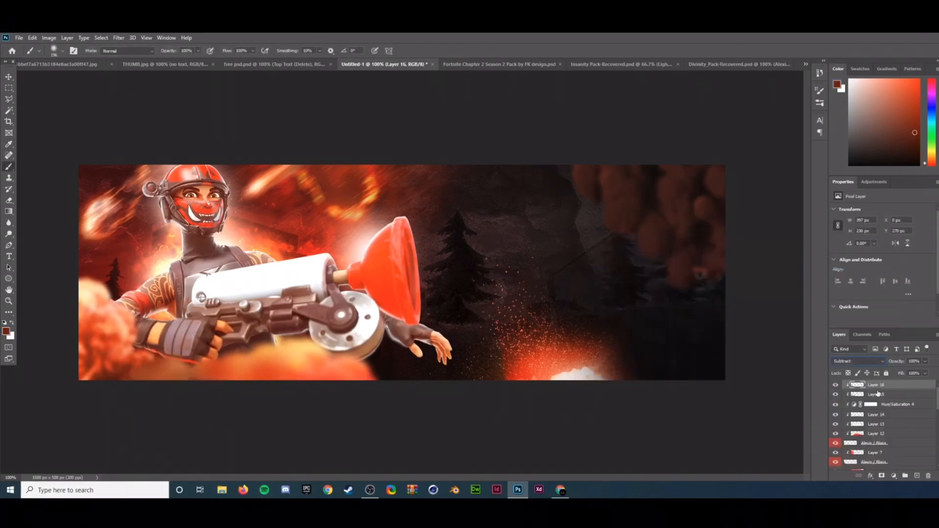
left_click(856, 361)
left_click(847, 274)
- Sample a light peach foreground color from the left smoke cloud and add a new clipped layer
left_click(7, 332)
left_click(97, 292)
left_click(801, 260)
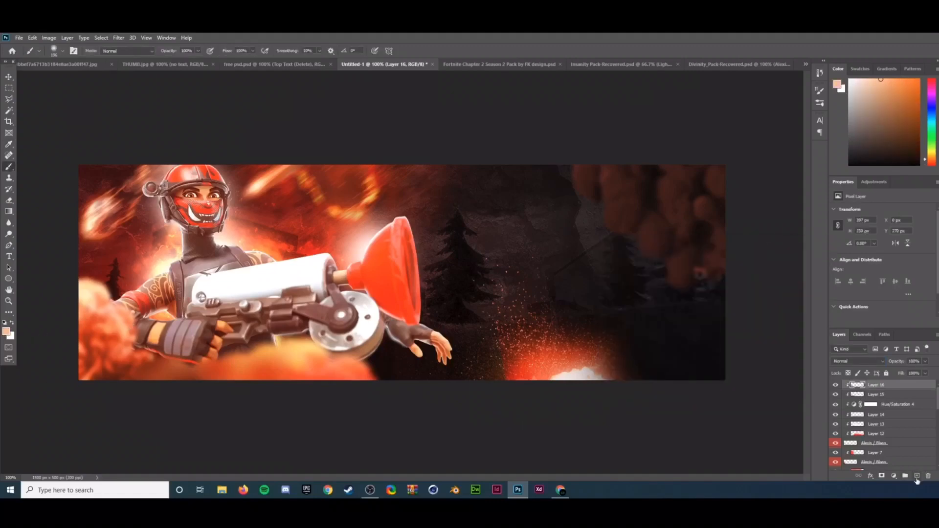
left_click(917, 475)
left_click(871, 389, "alt")
- Reduce the brush size and paint peach highlights along the explosion's upper-left edge
left_click(62, 51)
left_click_drag(62, 79, 52, 80)
left_click(162, 370)
key("ctrl+z")
left_click(63, 51)
left_click(172, 364)
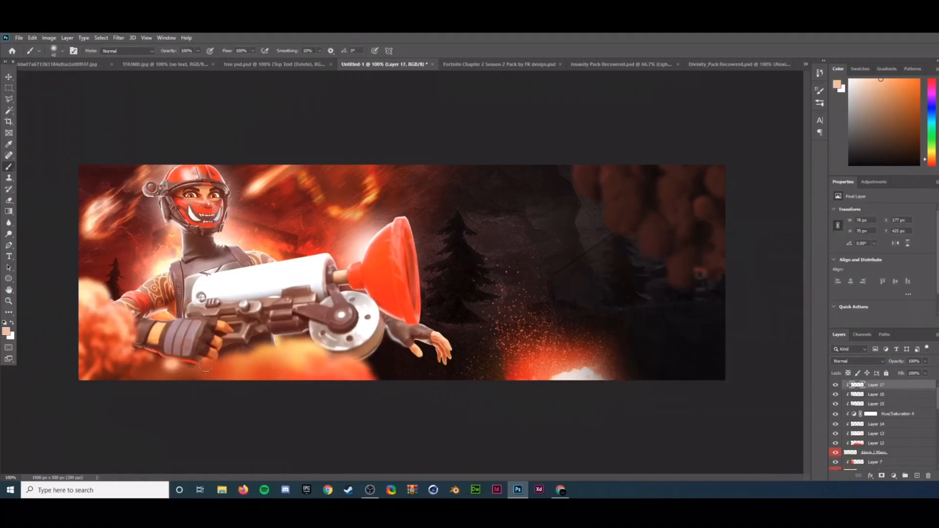
key("ctrl+z")
left_click(178, 368)
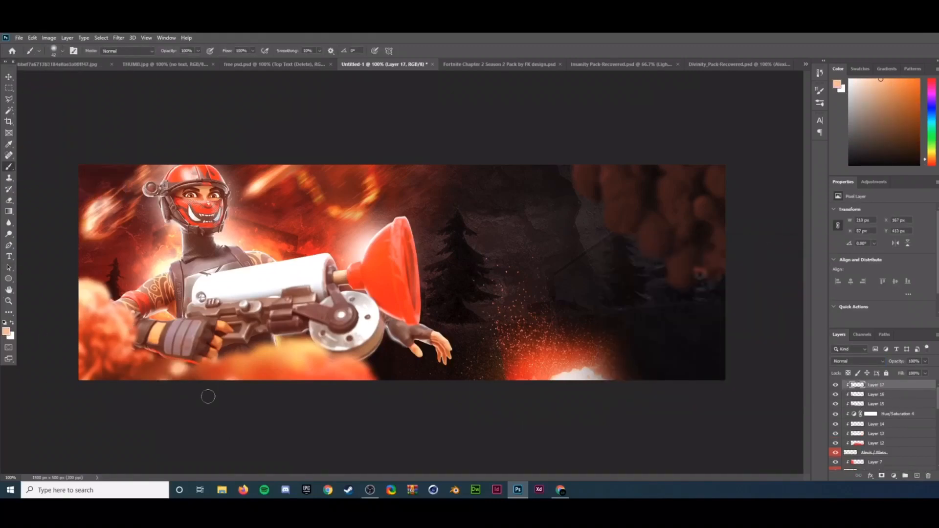
- Set the peach highlight layer to Hard Light and lower its opacity to about a third
left_click(858, 362)
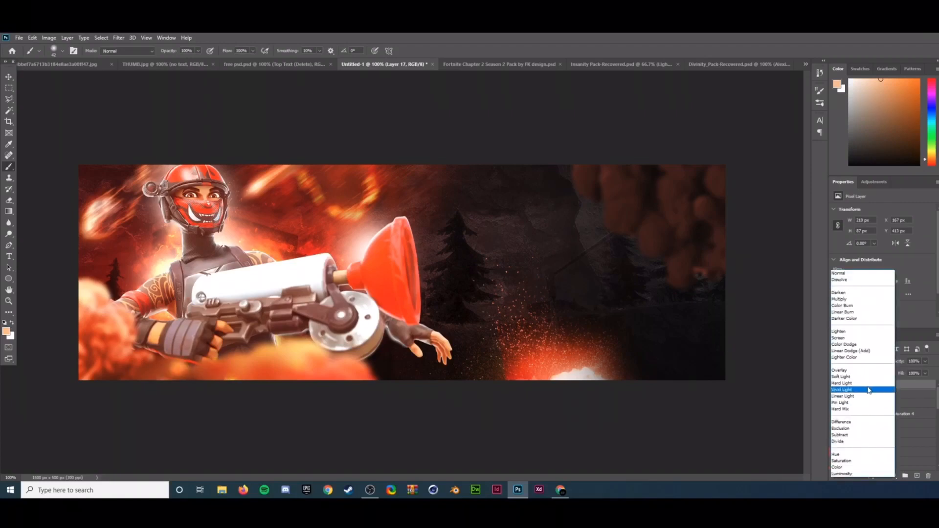
left_click(842, 414)
left_click_drag(924, 360, 899, 371)
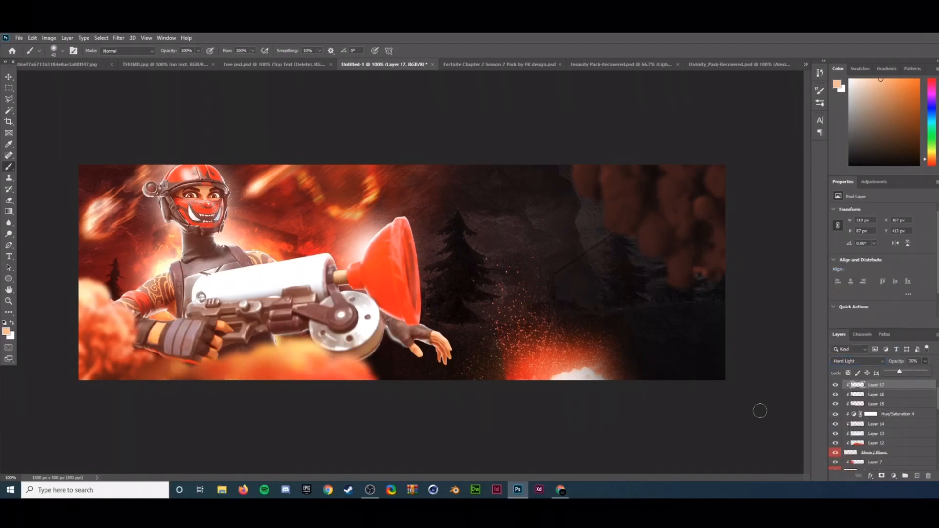
- Add a new layer above the clipped explosion paint layers and sample a red-orange foreground color from the left smoke cloud for painting
left_click(917, 475)
left_click(7, 331)
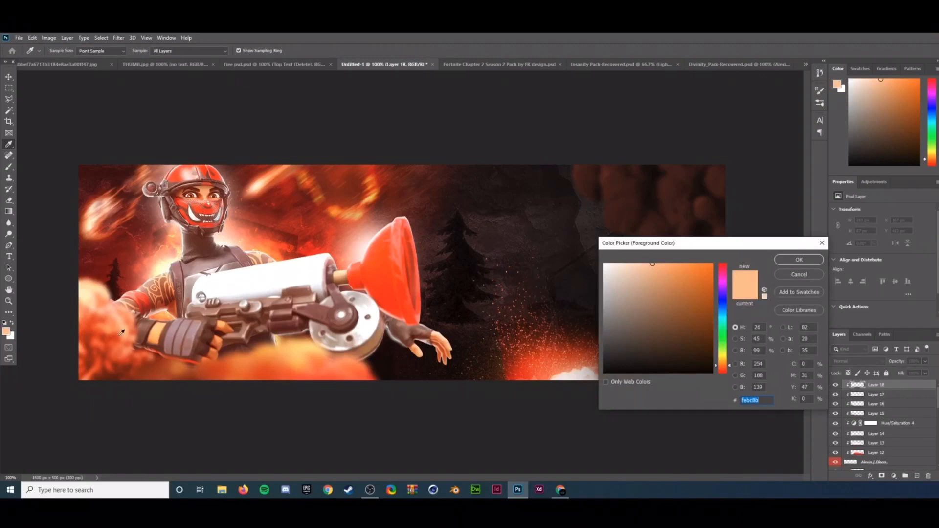
left_click(121, 332)
key("Return")
key("b")
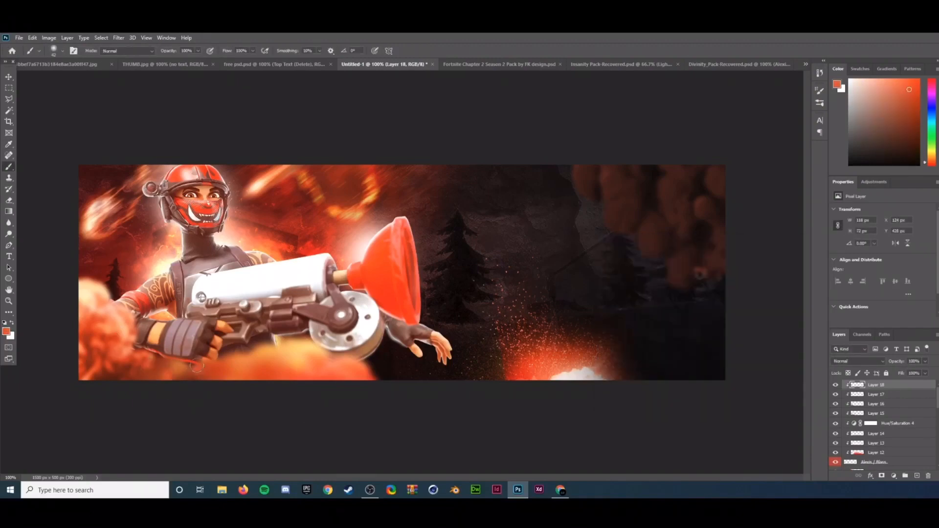
- Paint red-orange along the explosion's lower-left part and apply Motion Blur at a 36° angle and 29 pixels distance
left_click_drag(196, 365, 135, 377)
left_click(119, 38)
left_click(249, 183)
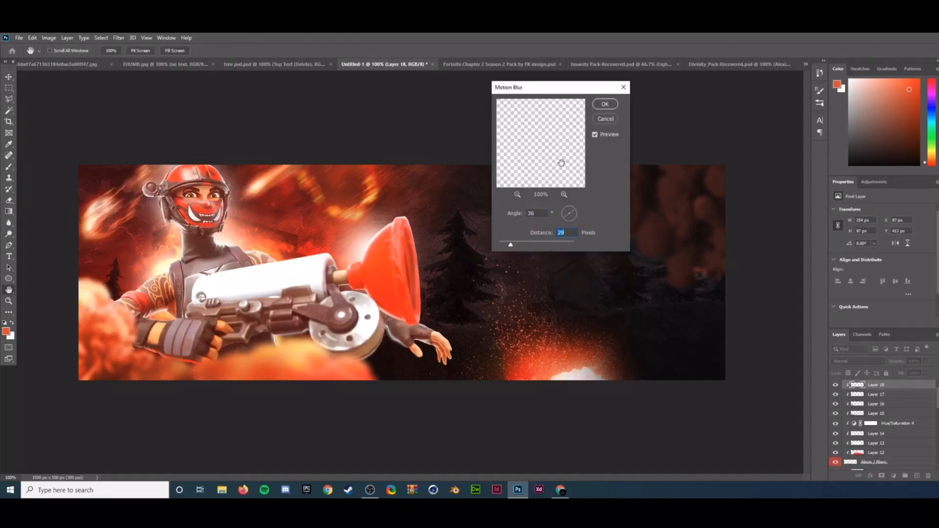
key("Return")
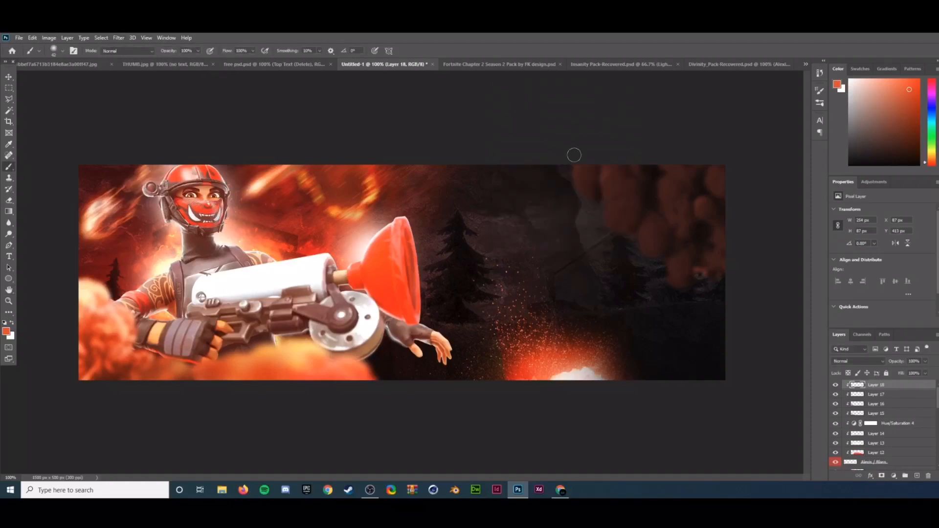
- Toggle the visibility of the explosion layer to compare the banner with and without it
left_click(876, 462, "shift")
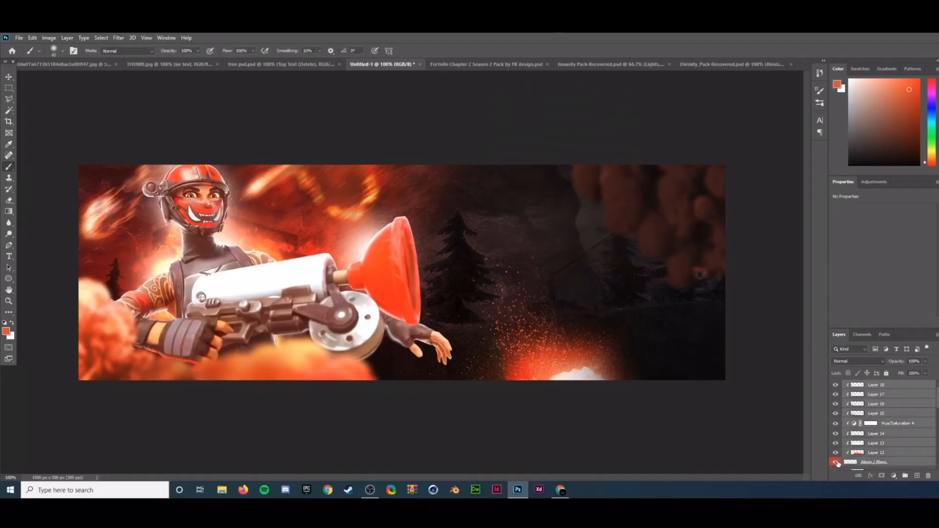
left_click(835, 462)
left_click(834, 462)
- Add a new layer above Layer 6 and brush white glow around the character's arm and shoulder, undoing the stroke near the neck
scroll(905, 443, "down", 3)
left_click(891, 463)
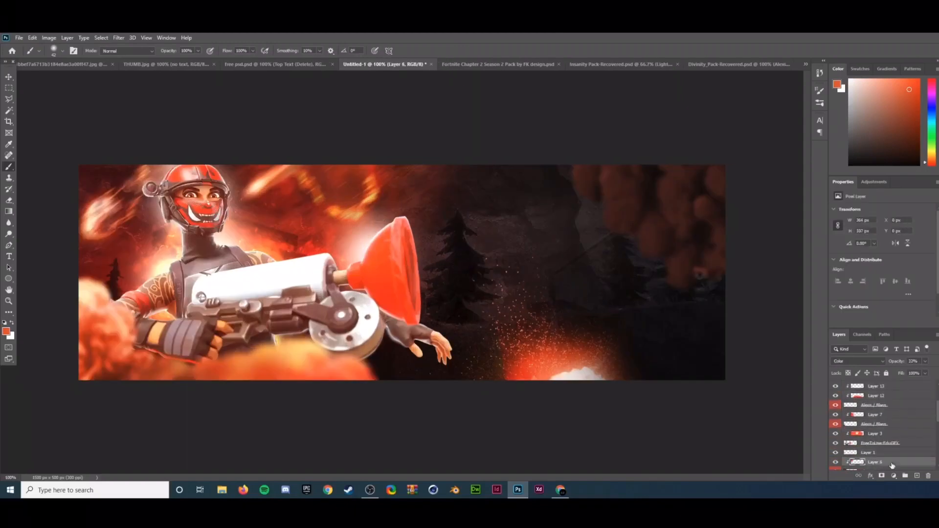
left_click(916, 475)
left_click(12, 323)
left_click_drag(150, 316, 183, 319)
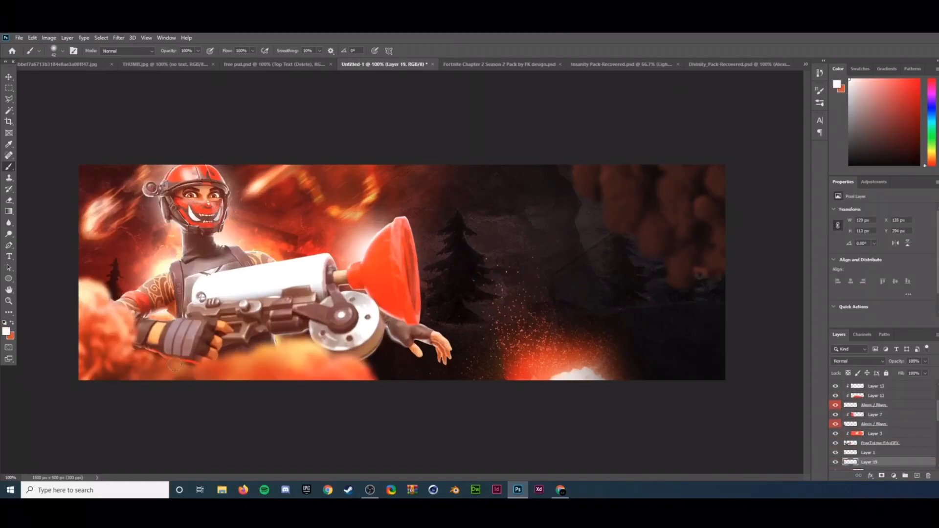
left_click_drag(249, 254, 267, 263)
left_click_drag(184, 247, 183, 234)
key("ctrl+z")
left_click_drag(122, 292, 117, 304)
- Select the explosion layer and switch to the Eraser tool
scroll(268, 287, "down", 3)
scroll(303, 274, "up", 3)
scroll(836, 445, "up", 3)
left_click(868, 453)
left_click(7, 201)
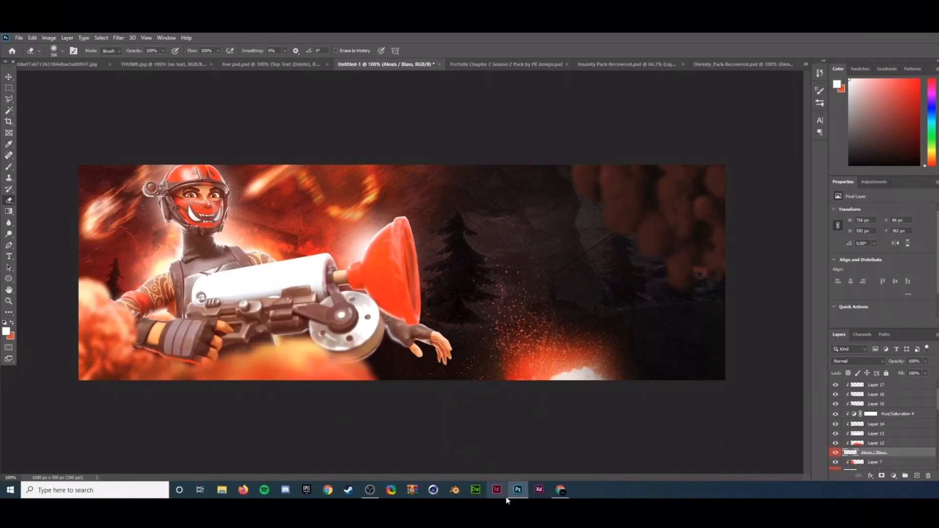
- Add a new layer above the white glow layer and paint red-orange over the background's right side with a much larger brush
scroll(886, 443, "down", 1)
scroll(886, 443, "down", 2)
left_click(884, 425)
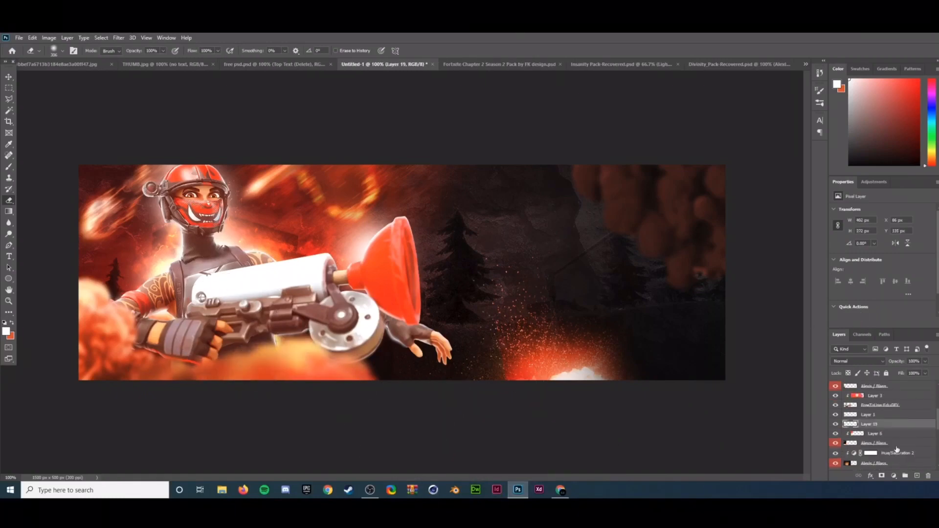
left_click(917, 476)
left_click(12, 322)
left_click(8, 167)
left_click(62, 51)
left_click_drag(85, 78, 89, 79)
mouse_move(425, 274)
left_mouse_down()
mouse_move(556, 325)
mouse_move(736, 372)
left_mouse_up()
- Set the red-orange background layer to the Saturation blend mode and lower its opacity to roughly 60%
left_click(868, 362)
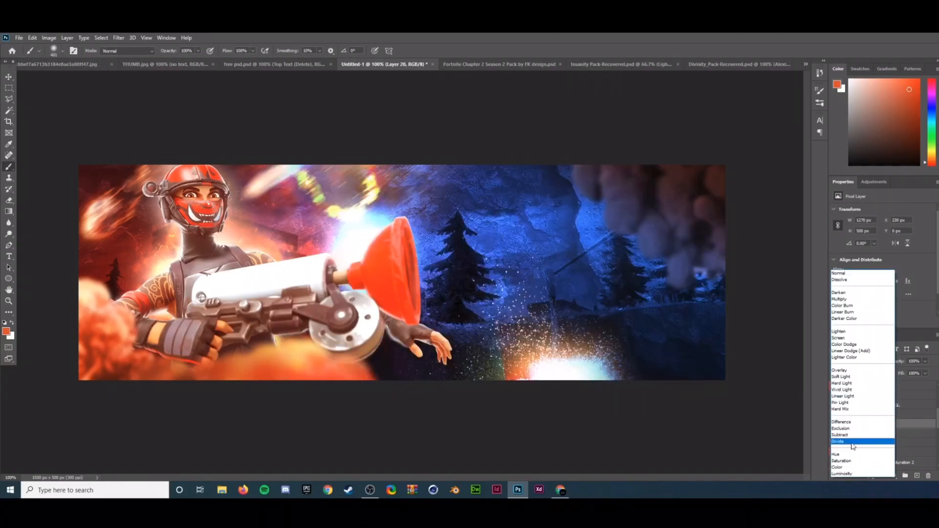
left_click(855, 460)
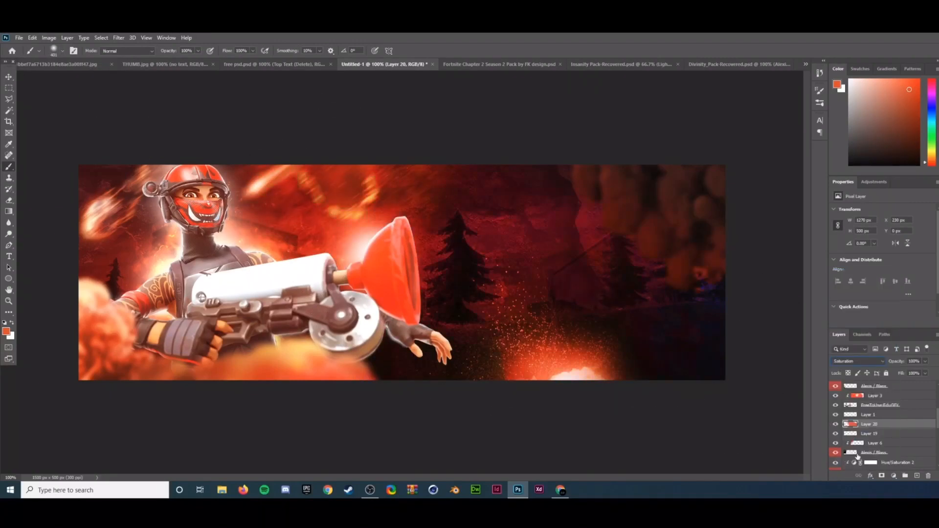
left_click(924, 362)
left_click_drag(924, 372, 912, 372)
scroll(850, 394, "up", 5)
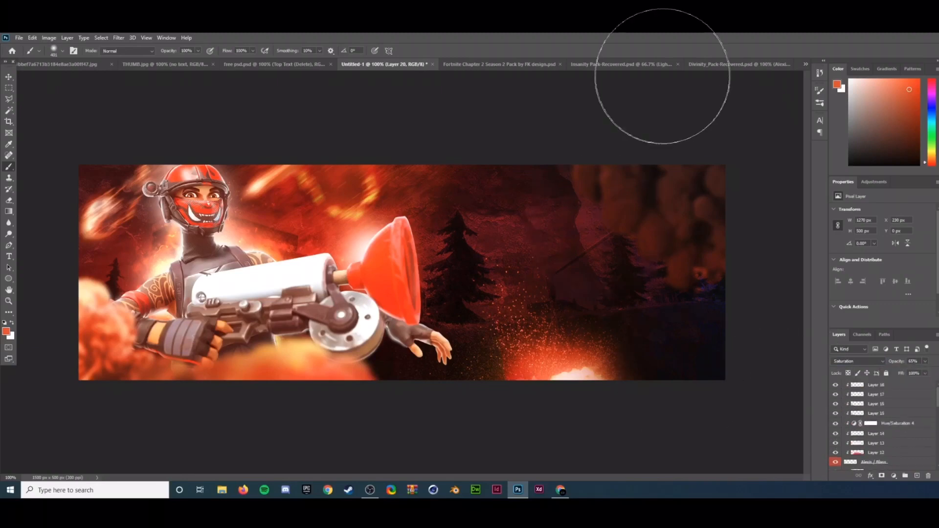
- Copy the CC's group from the Insanity Pack document into the banner, accepting the different color depth
left_click(611, 64)
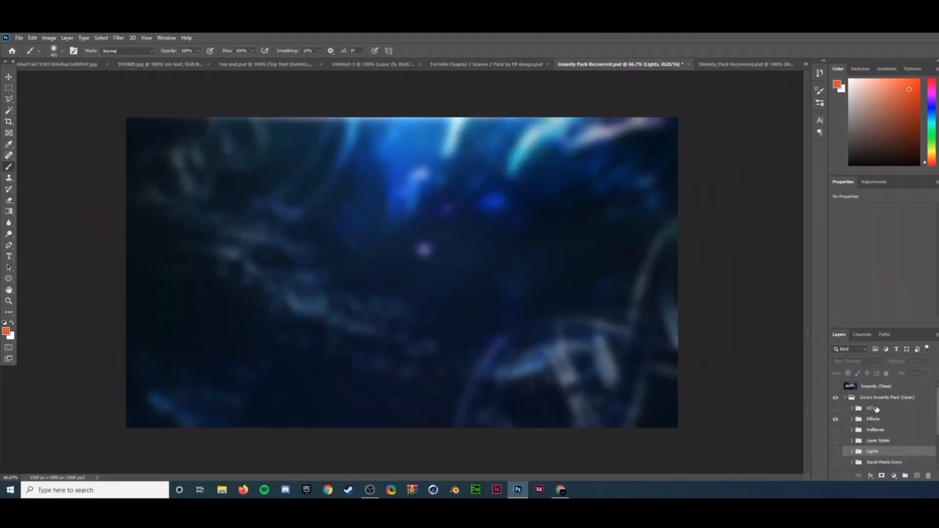
left_click_drag(876, 408, 460, 292)
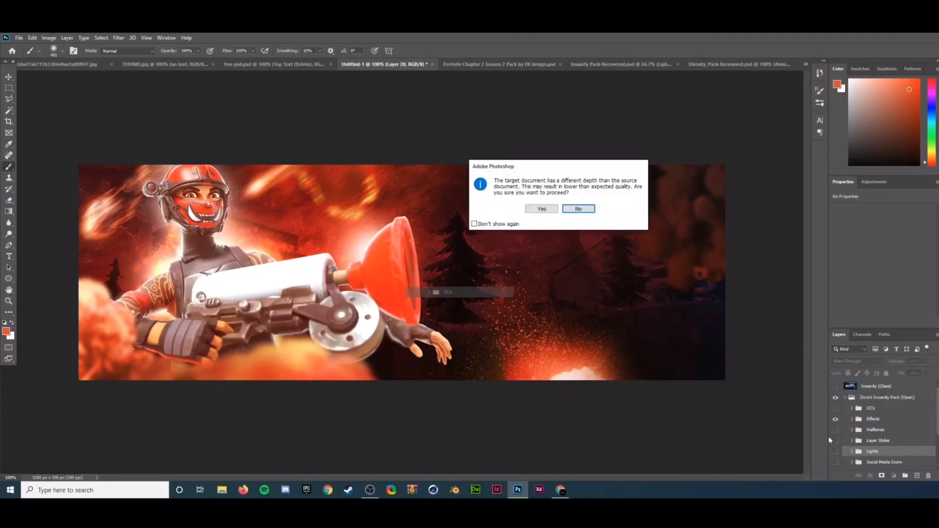
left_click(549, 208)
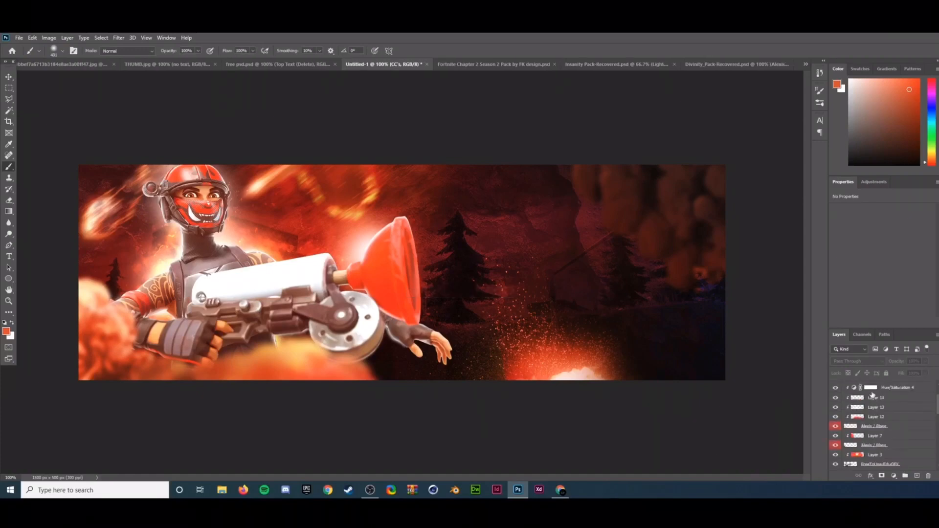
scroll(877, 402, "down", 3)
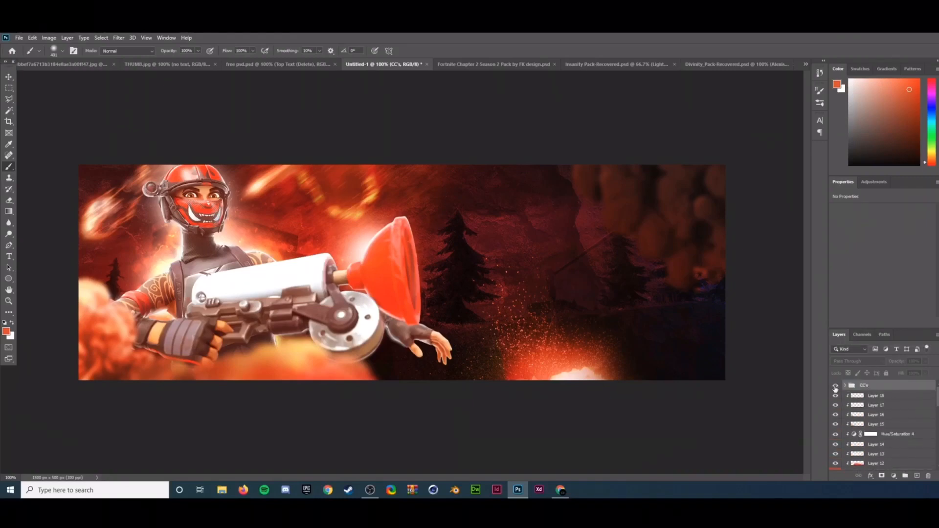
- Expand the CC's group and hide its Sample Image layer
left_click(845, 385)
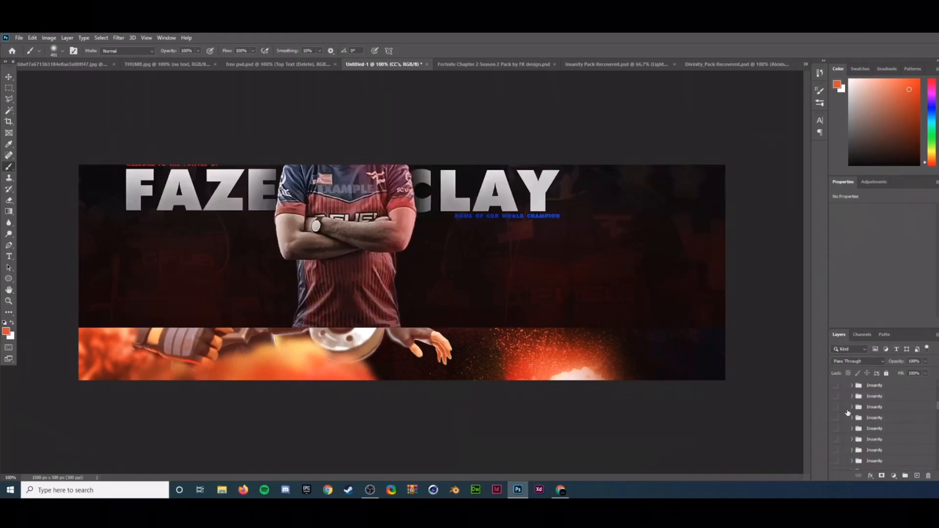
left_click(851, 418)
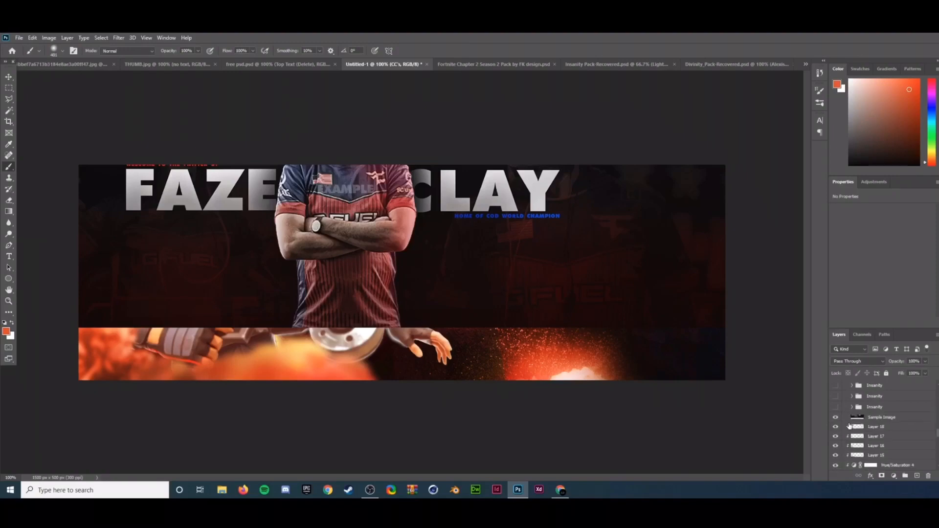
left_click(835, 417)
- Preview the two lowest Insanity color presets in the CC's group one after the other
left_click(835, 407)
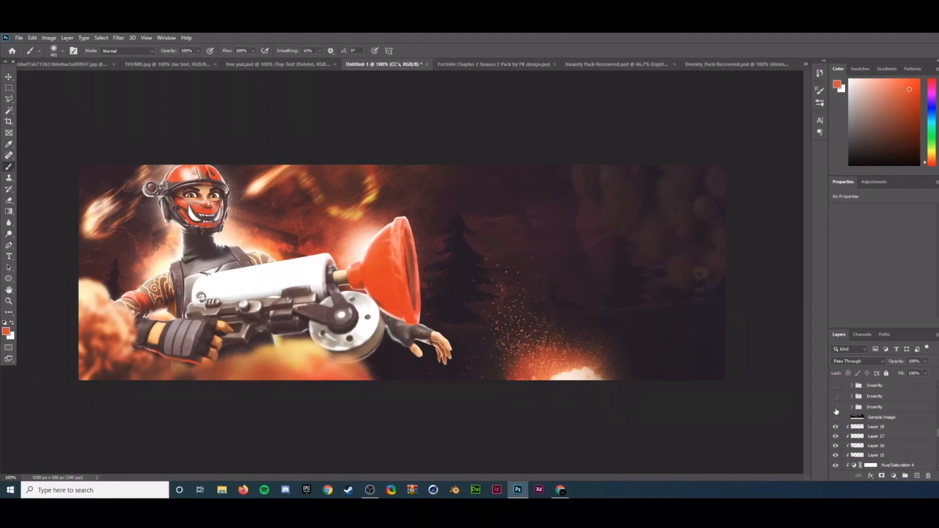
left_click(835, 408)
left_click(835, 397)
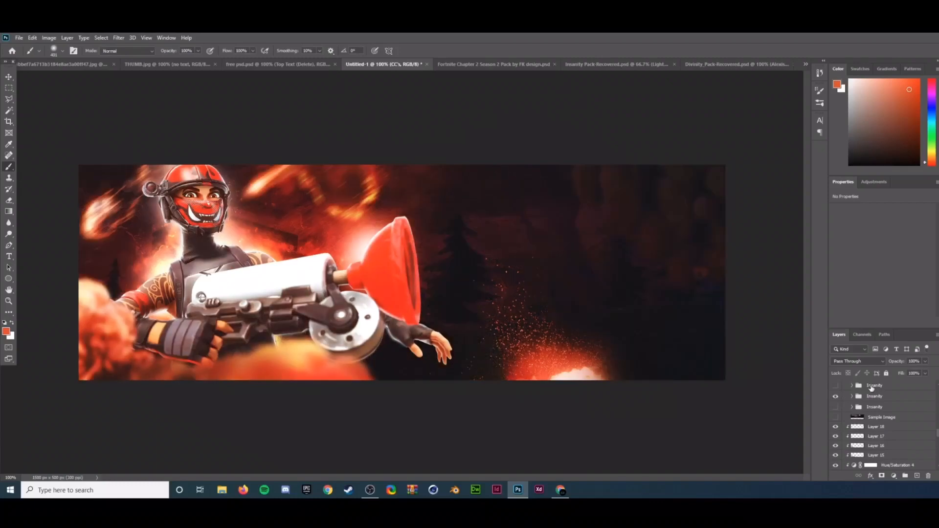
scroll(873, 405, "up", 1)
left_click(835, 407)
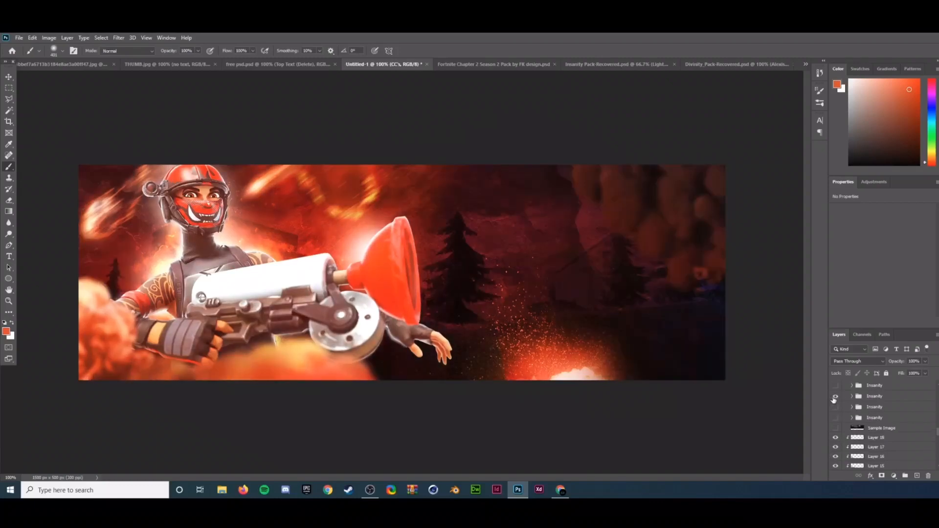
- Compare the third Insanity preset from the bottom of the CC's group with the presets around it
left_click(835, 397)
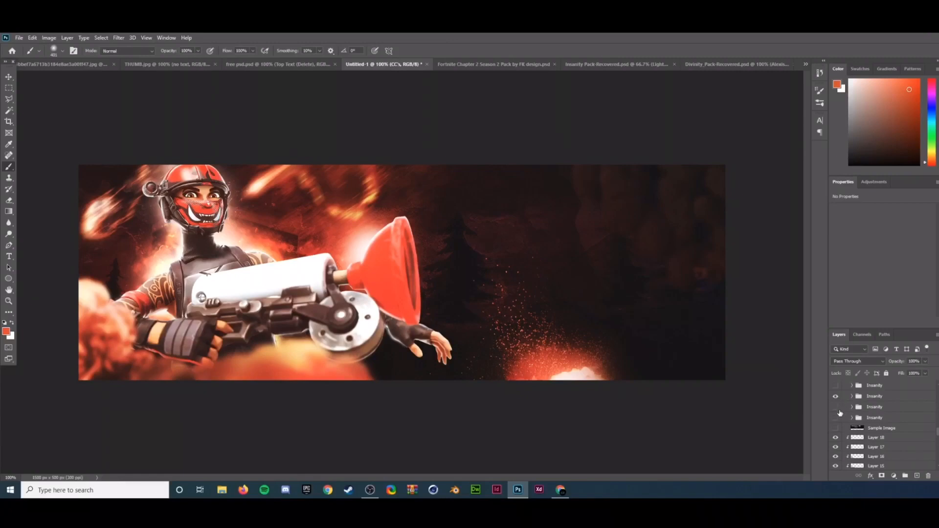
left_click(836, 386)
left_click(836, 386)
left_click(835, 396)
left_click(836, 418)
left_click(835, 418)
left_click(835, 396)
left_click(836, 397)
left_click(835, 407)
left_click(836, 407)
- Test the second and third lowest Insanity presets together and separately, keep only the third enabled, and collapse the CC's group
left_click(835, 397)
left_click(835, 406)
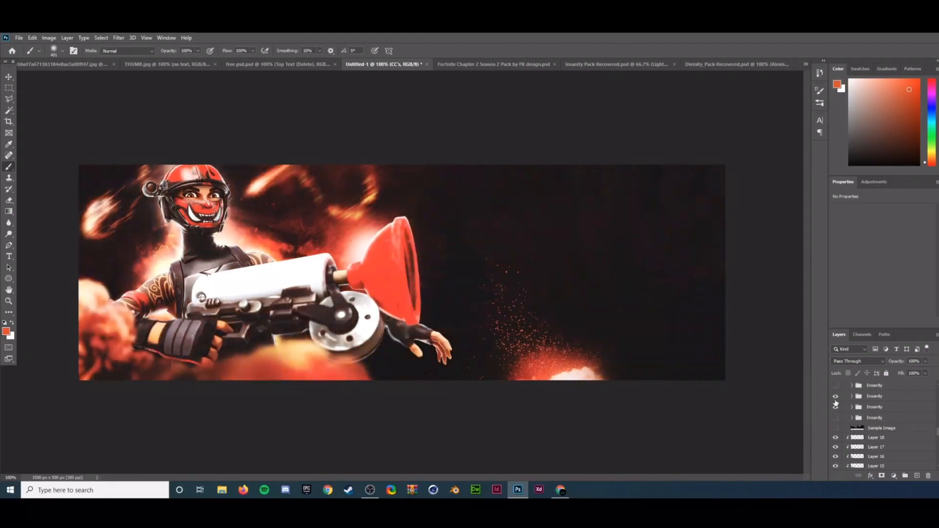
left_click(835, 400)
left_click(835, 407)
left_click(836, 408)
left_click(835, 408)
left_click(836, 399)
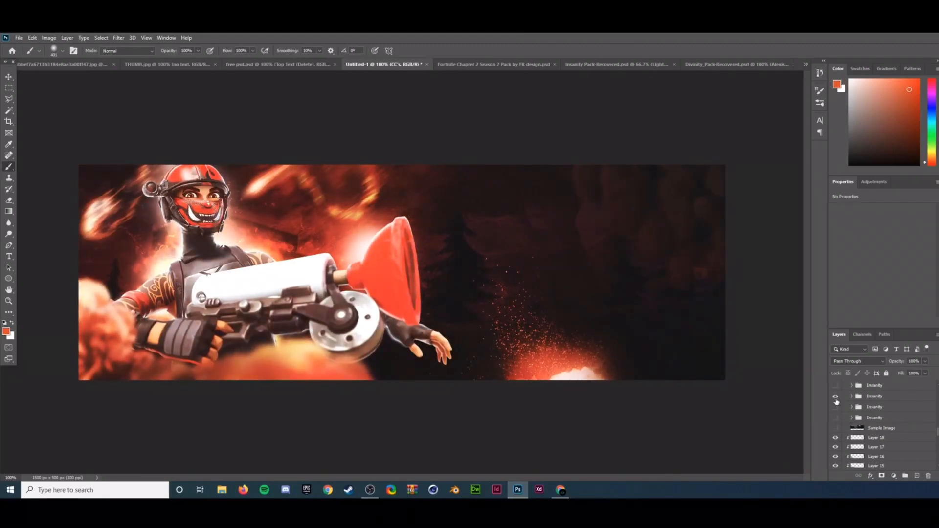
left_click(835, 398)
left_click(836, 397)
scroll(836, 397, "up", 3)
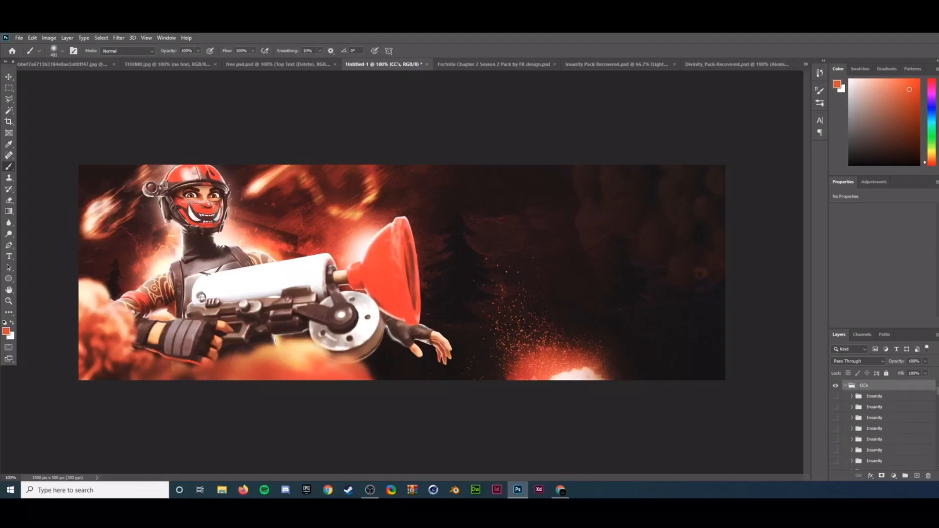
left_click(845, 386)
- Add a clipped layer directly above the character render and paint red-orange over the body and gun with a large soft brush
scroll(901, 440, "down", 6)
left_click(890, 415)
left_click(917, 475)
left_click(190, 276)
left_click_drag(282, 316, 429, 315)
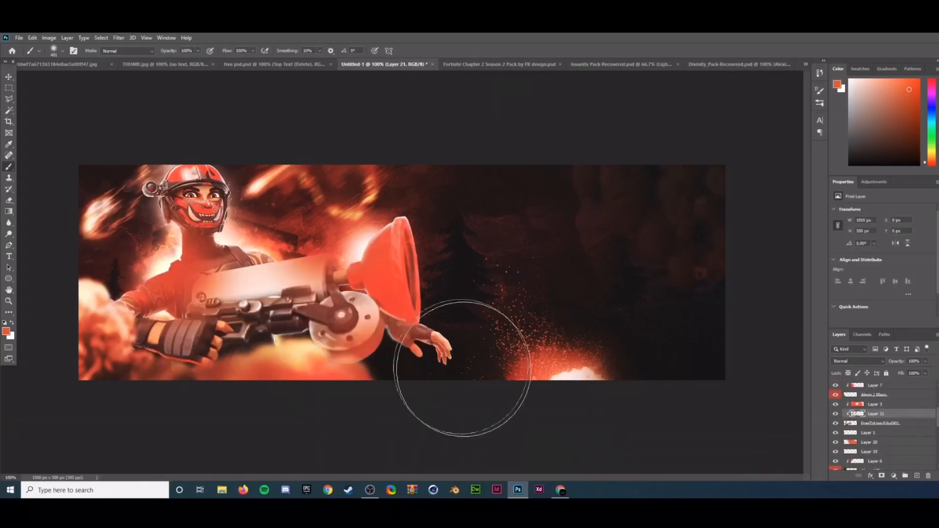
left_click(144, 134)
- Set the character's red-orange paint layer to Soft Light and compare the render with and without it
left_click(857, 361)
left_click(852, 376)
left_click(836, 414)
left_click(835, 415)
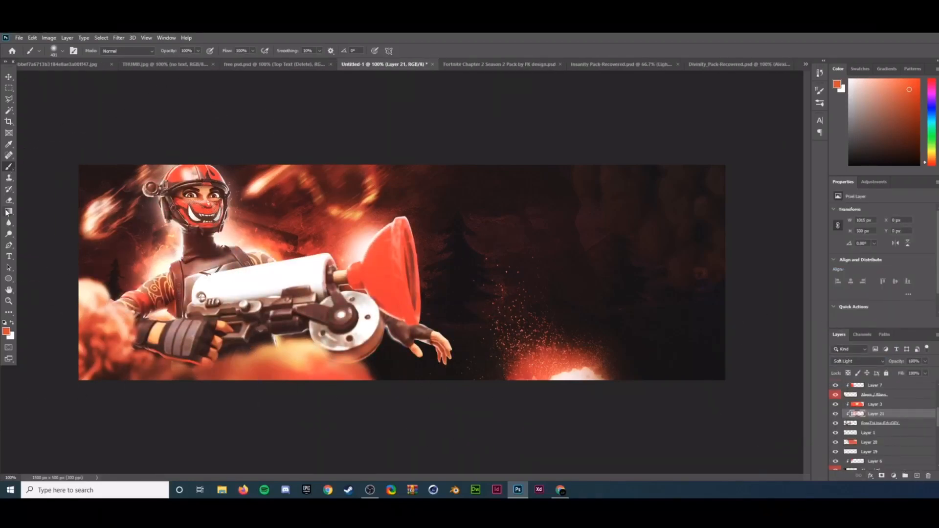
- Place the Grenade_icon image in the banner, scaled to about 159 × 191 px, beside the character's helmet at the far left
key("e")
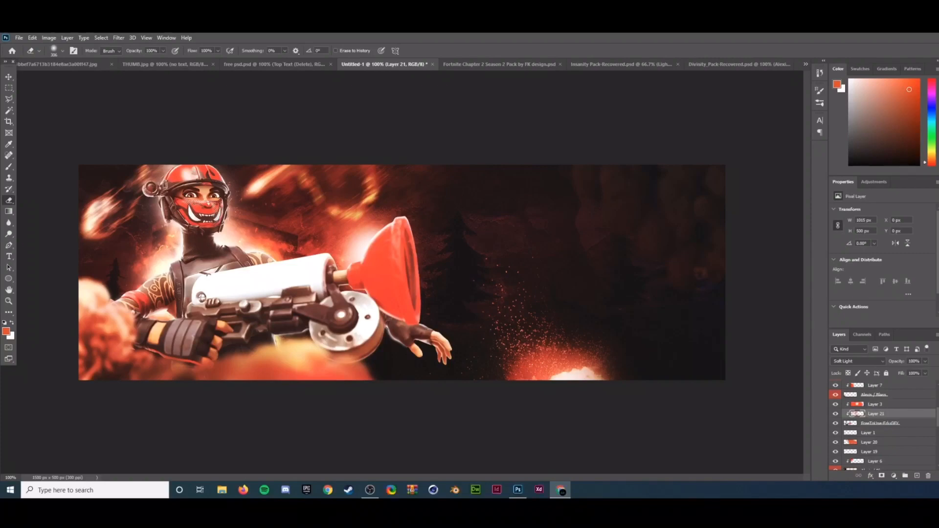
left_click_drag(938, 322, 530, 322)
left_click_drag(506, 165, 365, 259)
left_click_drag(365, 313, 154, 217)
left_click_drag(165, 258, 132, 223)
key("Return")
- Try moving the Grenade_icon layer up the stack to just below the CC's group
mouse_move(887, 413)
left_mouse_down()
mouse_move(891, 382)
mouse_move(898, 409)
mouse_move(882, 403)
left_mouse_up()
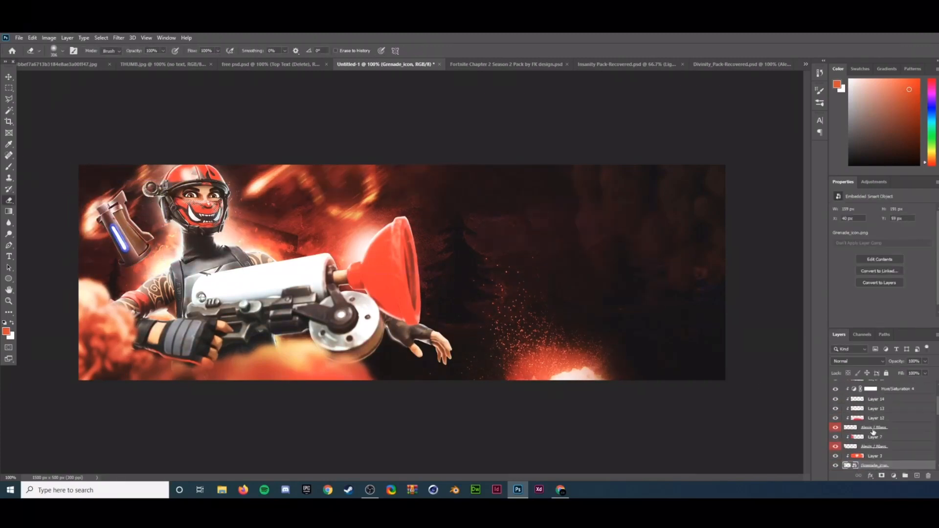
scroll(875, 433, "down", 2)
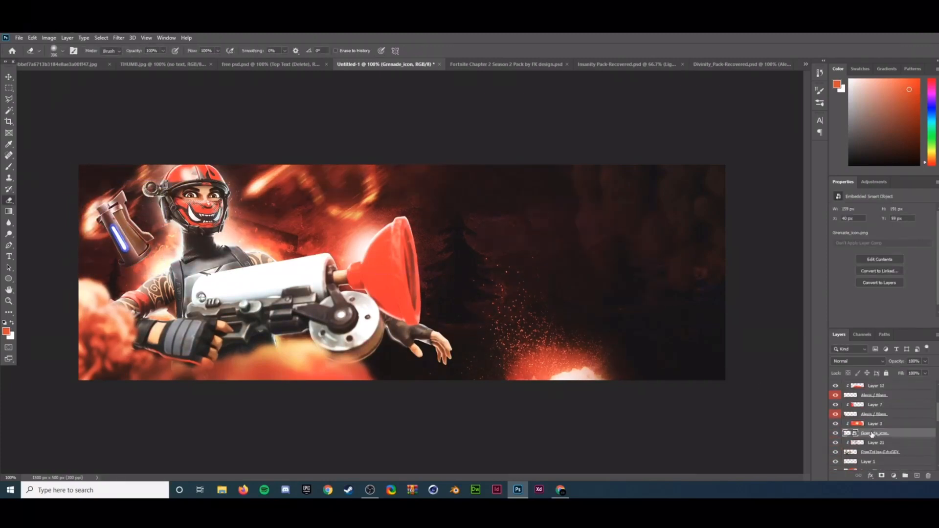
double_click(872, 433)
scroll(880, 421, "up", 4)
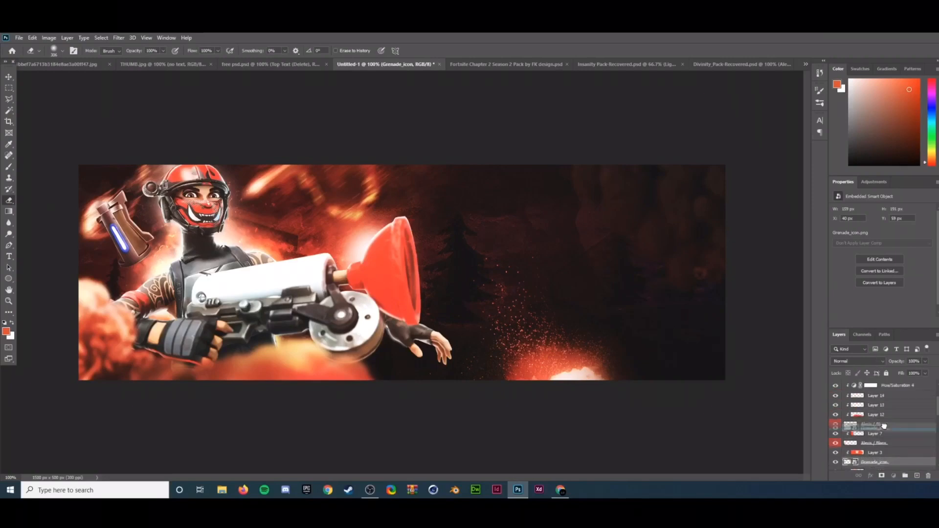
left_click_drag(896, 357, 896, 393)
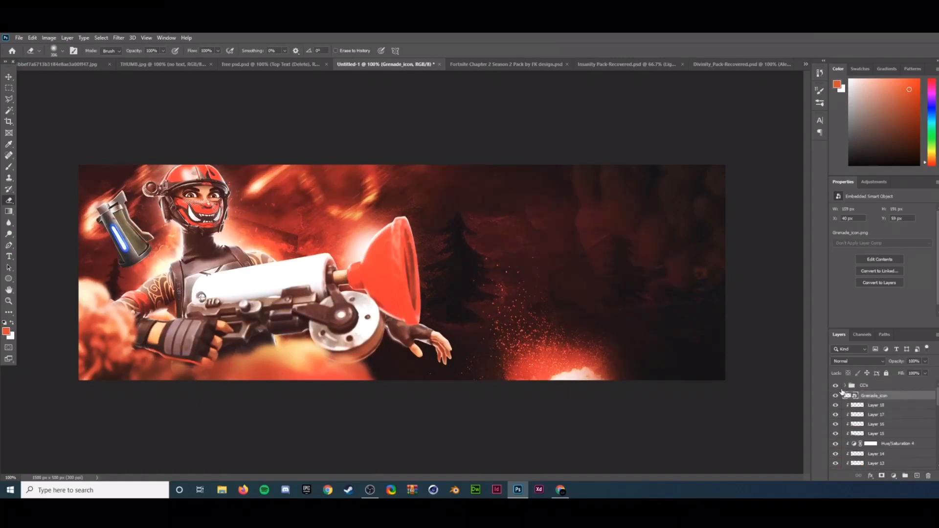
- Toggle the CC's group repeatedly to compare the banner with and without its color correction
left_click(837, 386)
left_click(836, 386)
left_click(836, 387)
left_click(836, 386)
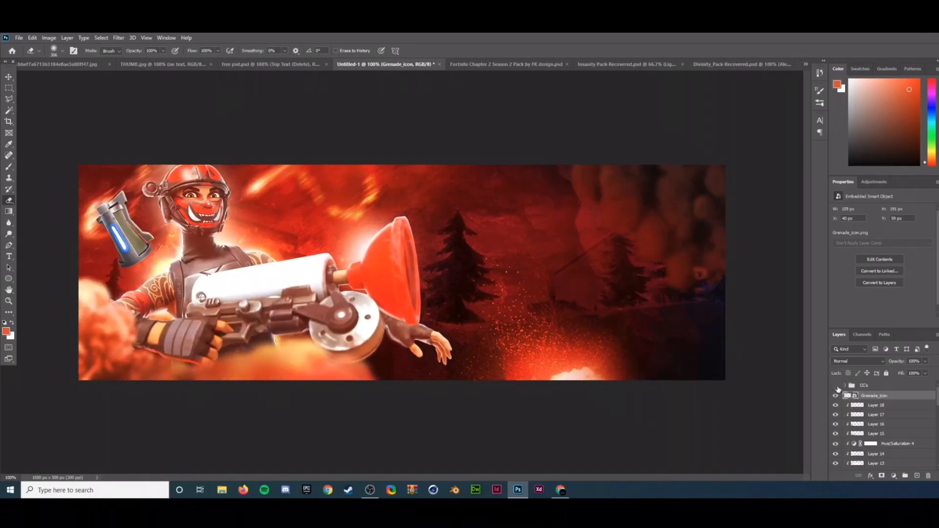
left_click(835, 386)
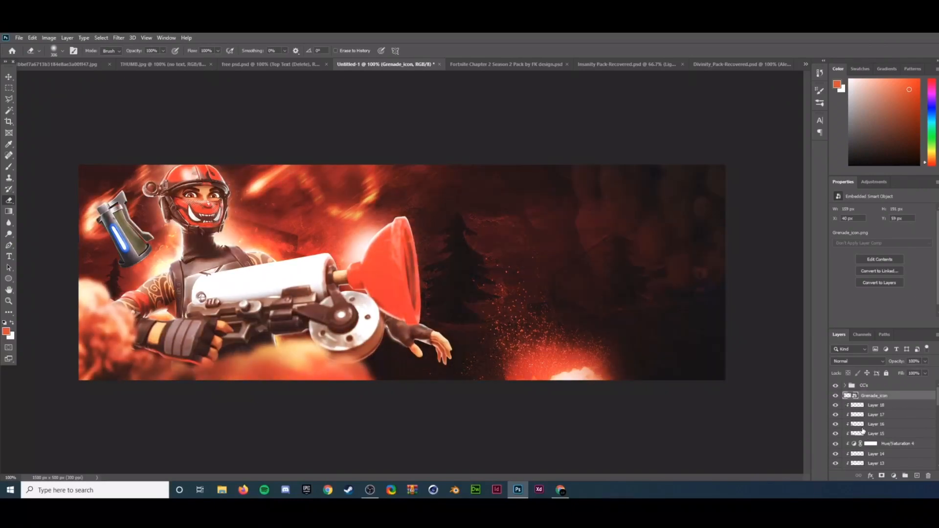
scroll(862, 427, "down", 3)
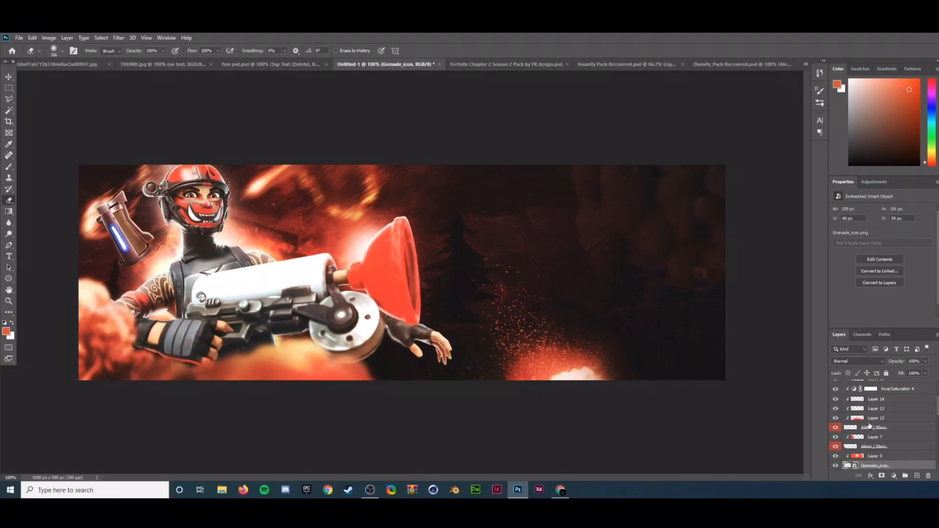
- Move the Grenade_icon layer directly beneath the character render and transform it to 8.19% scale with a slight -0.85° rotation
scroll(879, 423, "down", 3)
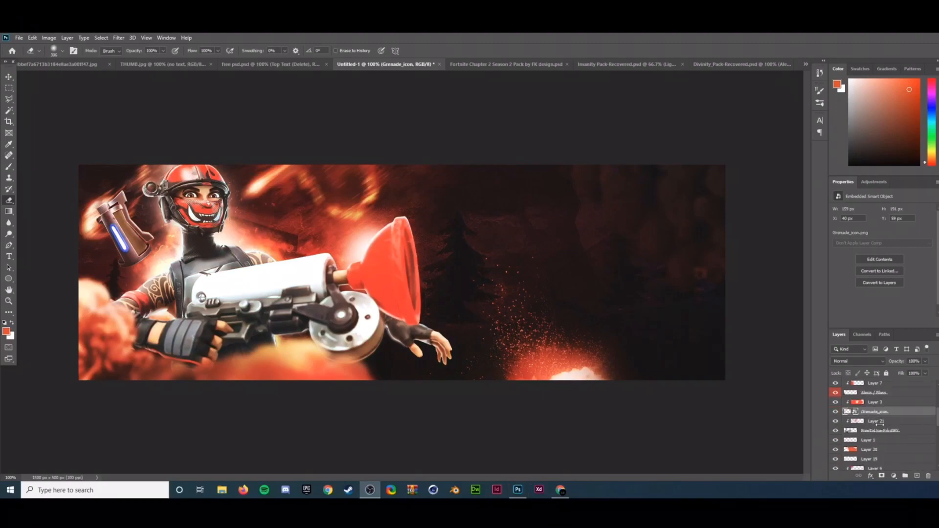
left_click_drag(879, 423, 882, 435)
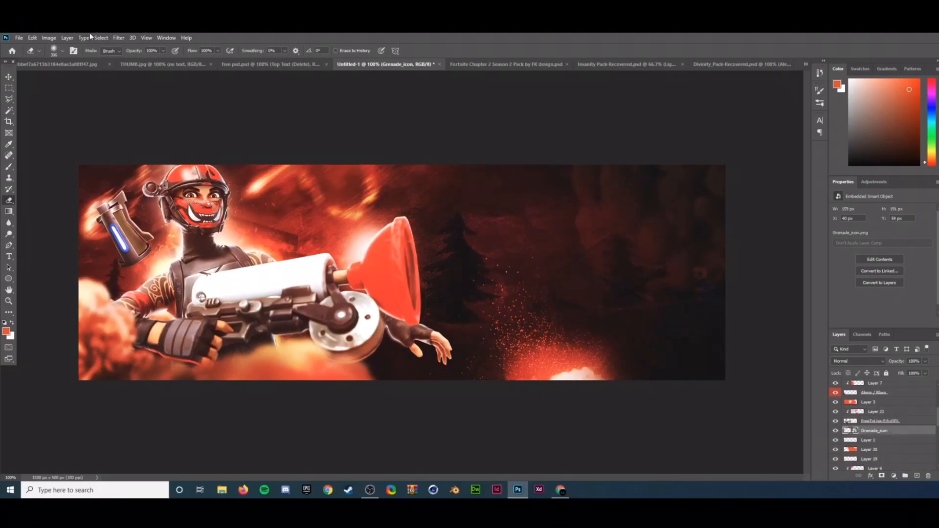
key("ctrl+t")
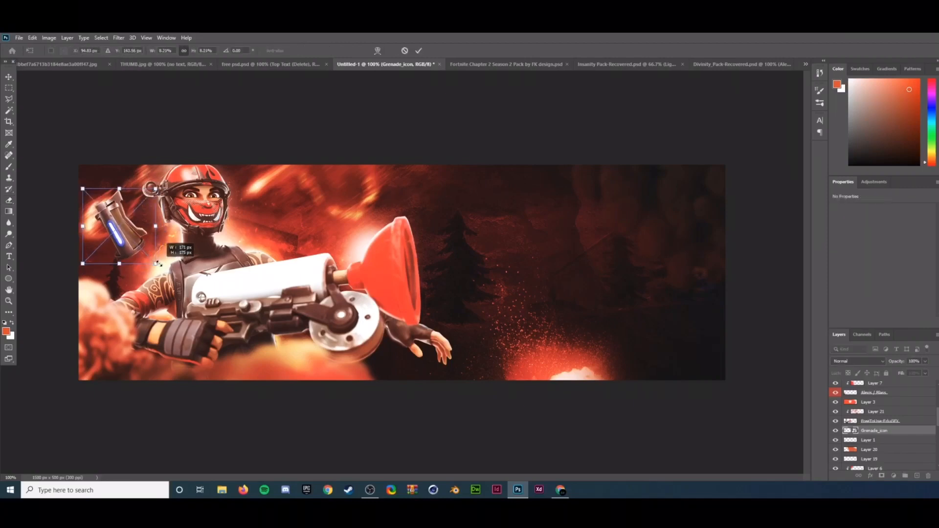
left_click_drag(122, 180, 155, 182)
key("Return")
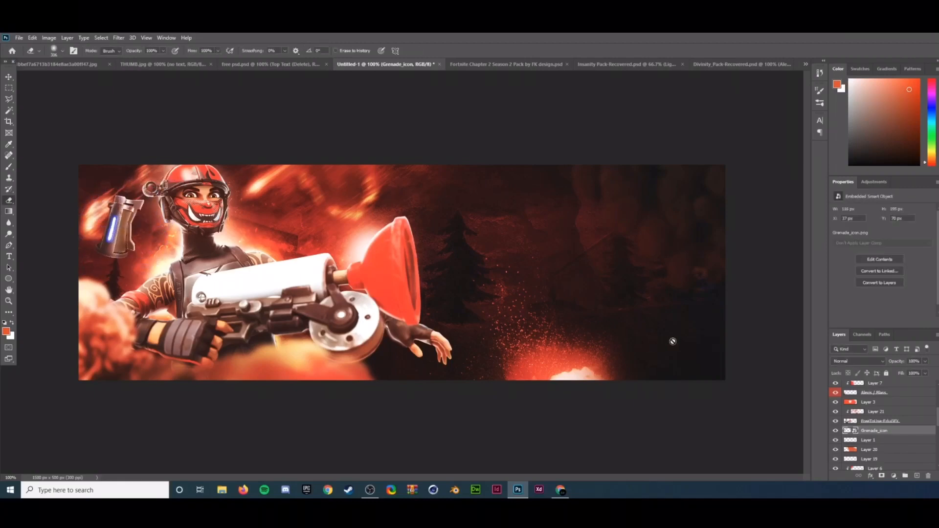
key("ctrl+t")
left_click_drag(67, 218, 123, 172)
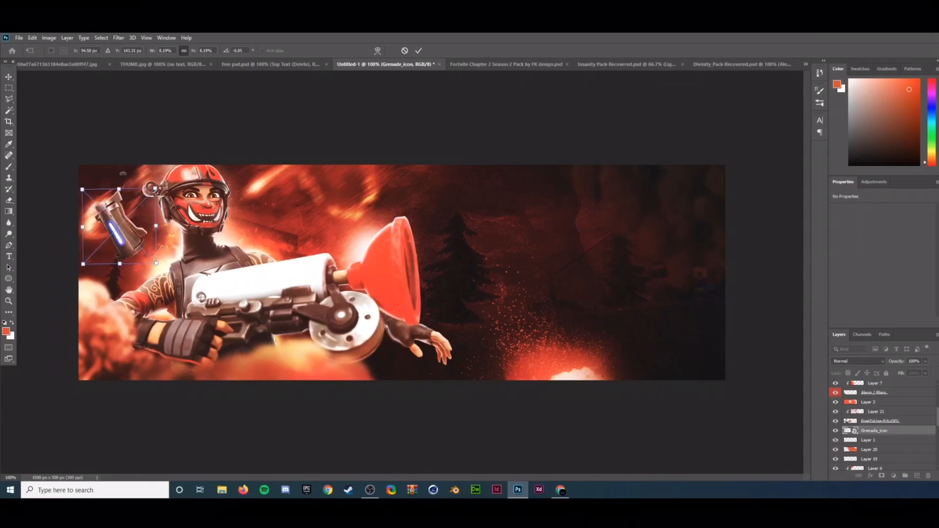
key("Return")
- Apply a Motion Blur to the grenade with an angle of 36° and a distance of 21 pixels
left_click(118, 38)
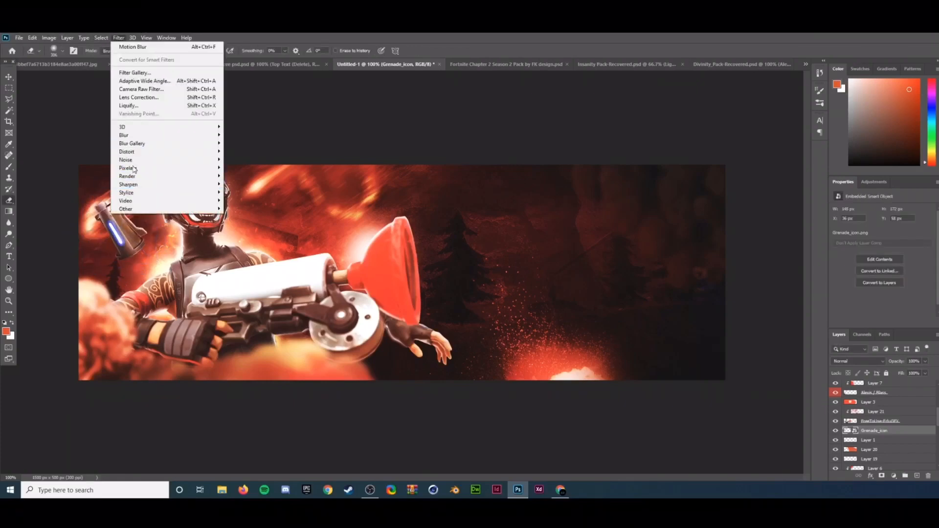
mouse_move(124, 135)
left_click(237, 185)
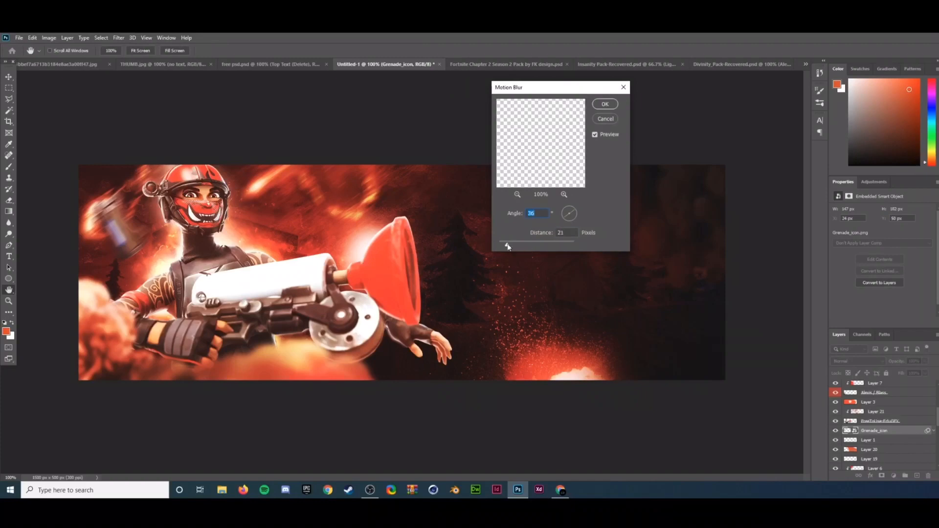
left_click_drag(507, 246, 507, 245)
left_click(605, 105)
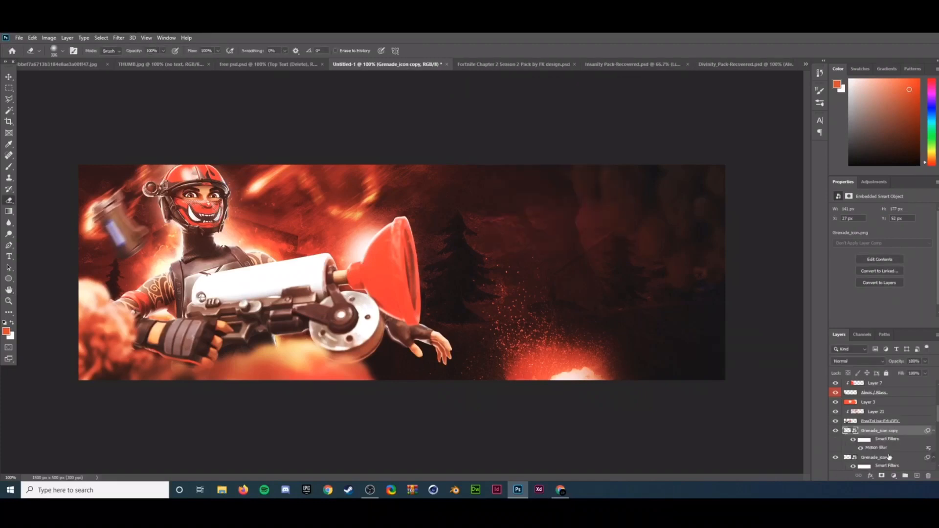
- Move the lower Grenade_icon layer up beside the character's helmet, offset from its blurred copy
left_click(889, 459)
key("ctrl+t")
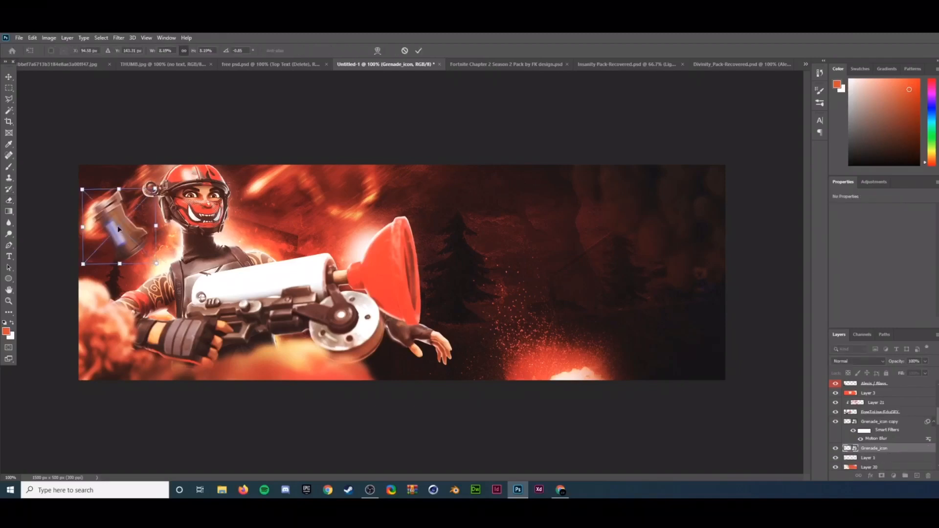
left_click_drag(117, 215, 145, 211)
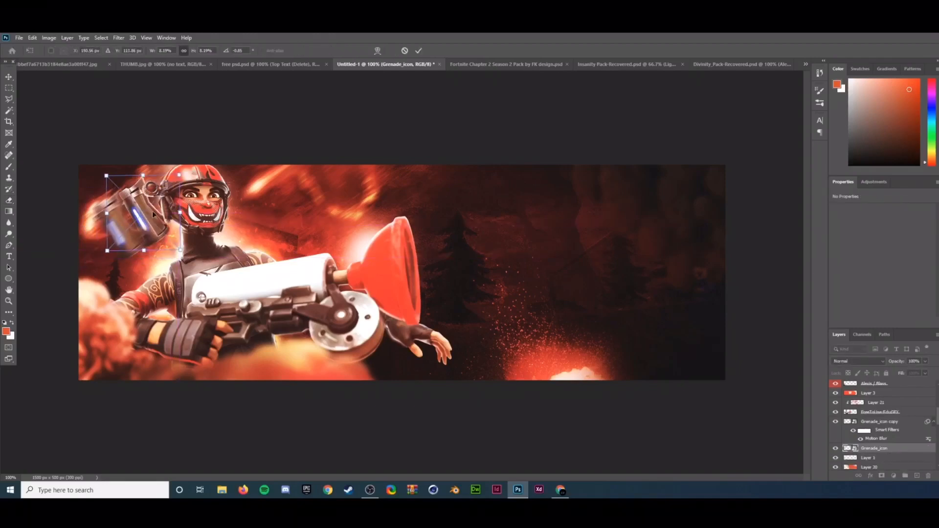
key("Return")
left_click(865, 458)
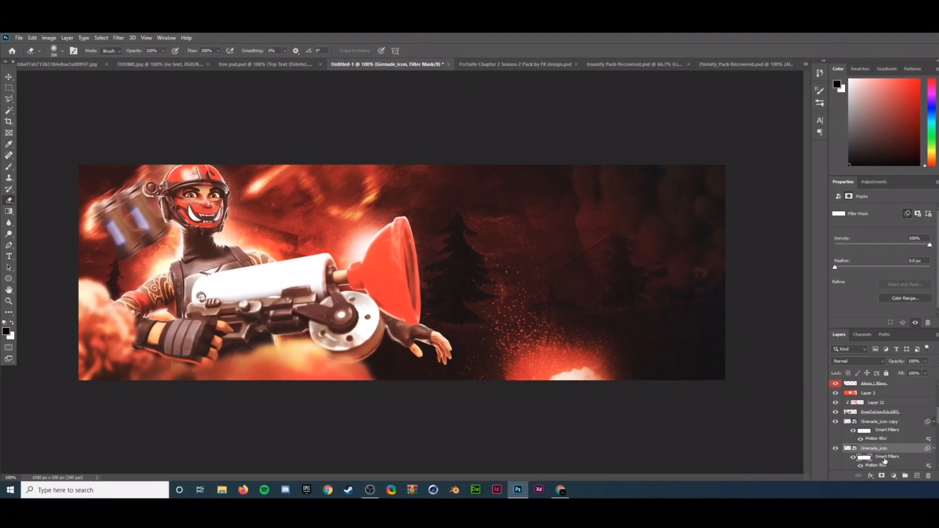
left_click(884, 458)
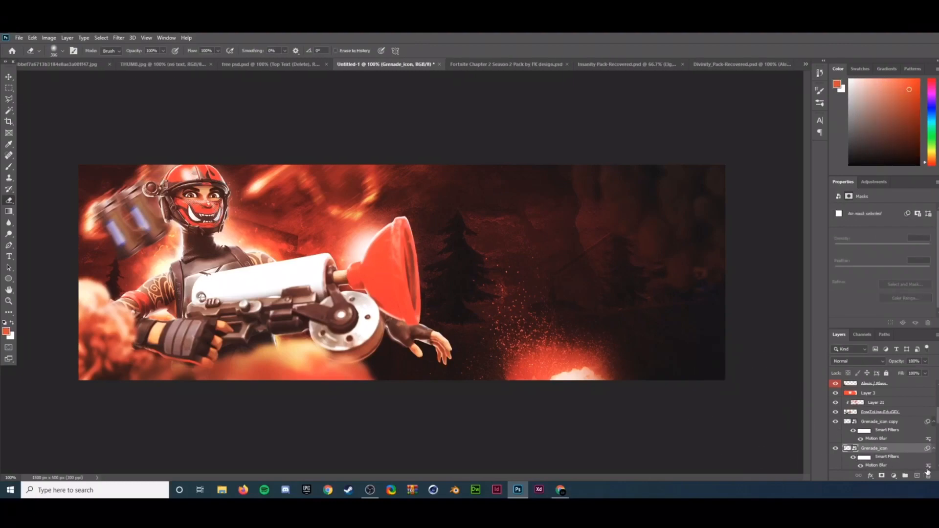
double_click(927, 466)
left_click(599, 157)
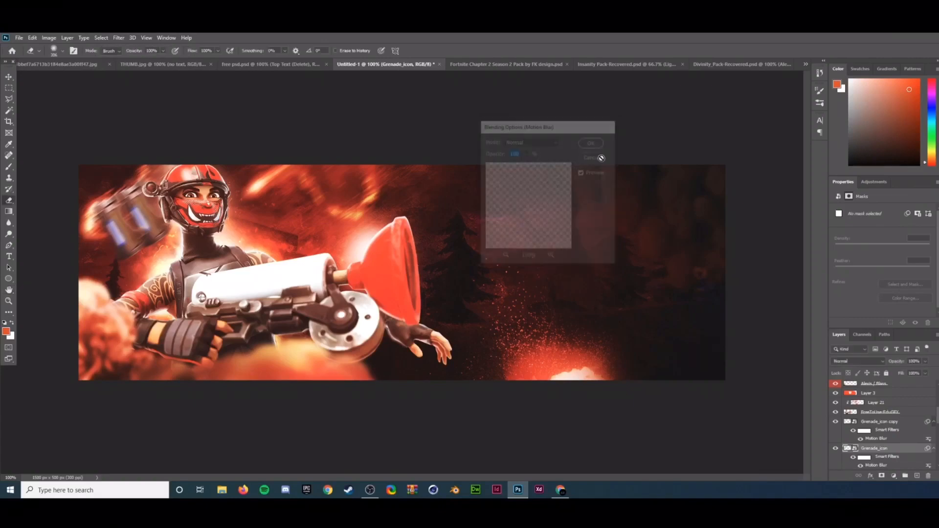
left_click(866, 457)
key("Delete")
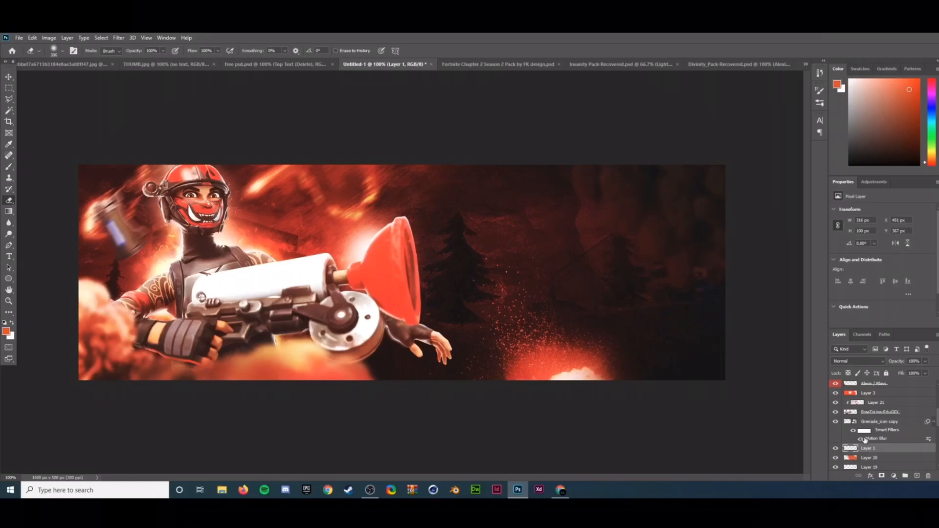
key("ctrl+z")
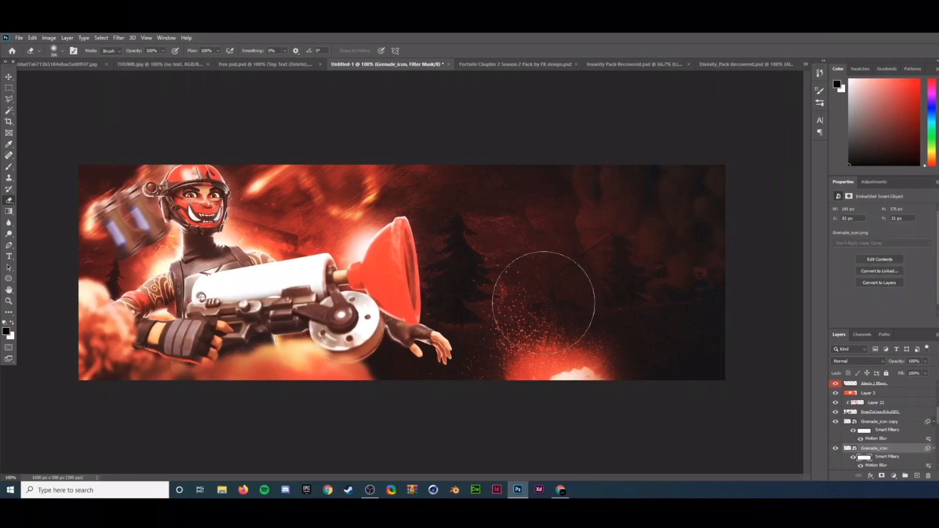
- Try a stronger Motion Blur at 36° on the filter mask of the lower Grenade_icon layer
left_click(118, 38)
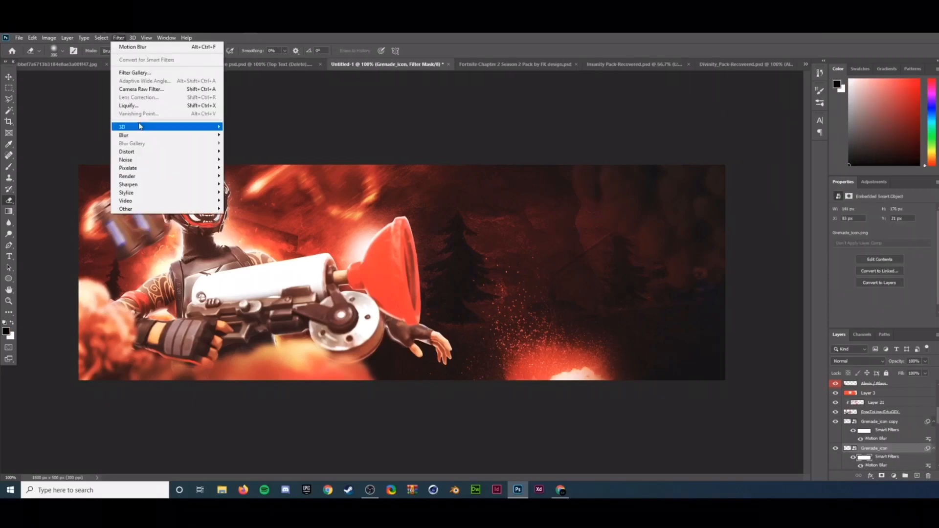
mouse_move(142, 135)
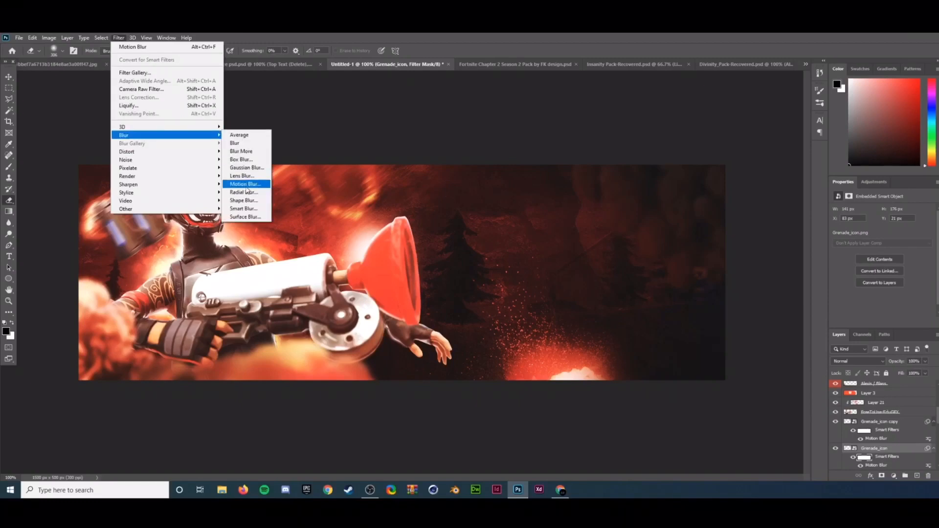
left_click(245, 184)
left_click(516, 245)
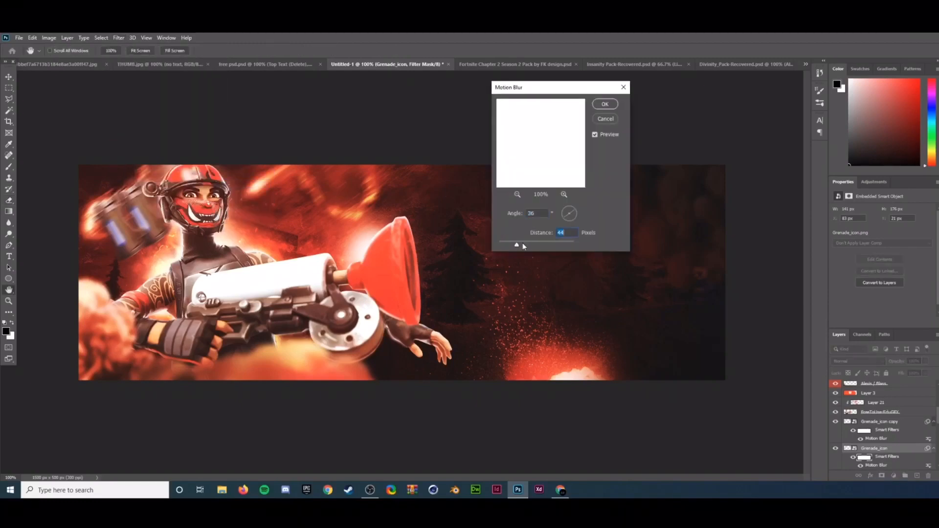
left_click_drag(527, 249, 535, 246)
key("e")
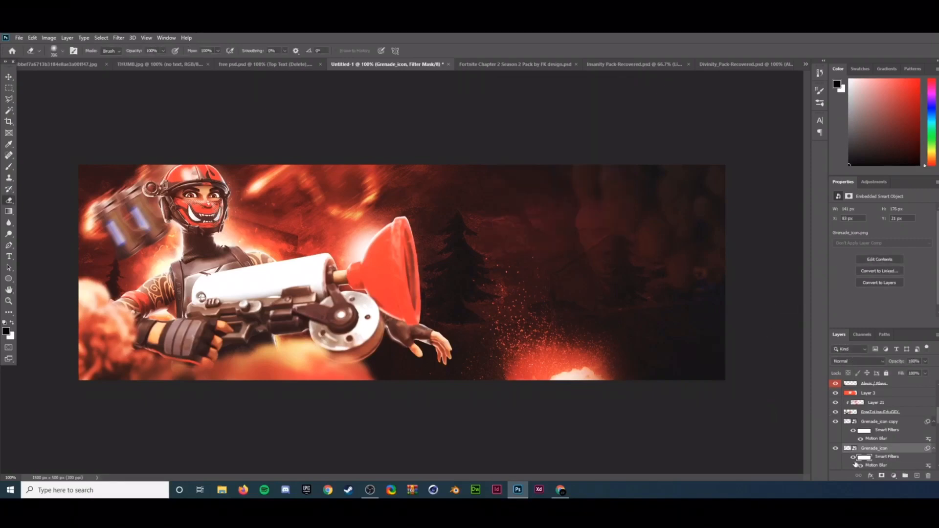
- Convert the lower Grenade_icon layer into a new smart object with its existing blur disabled
left_click(871, 449)
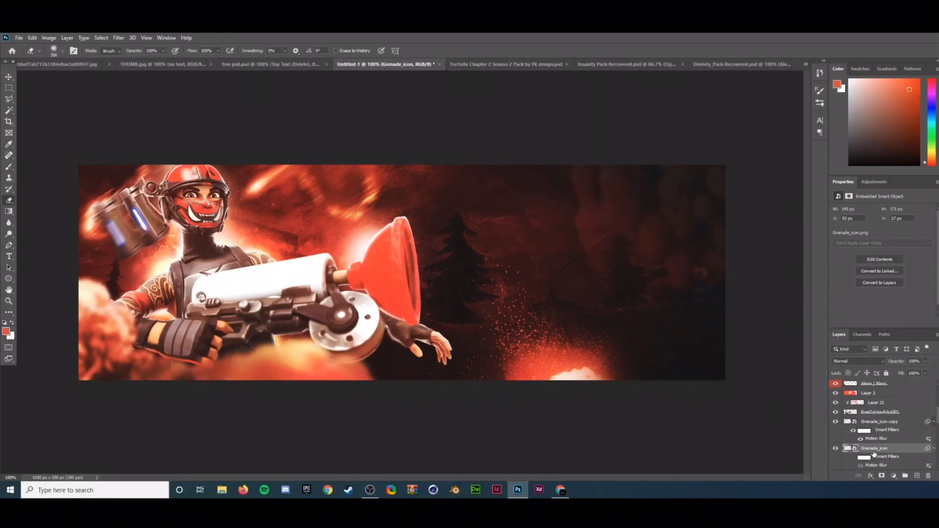
right_click(873, 454)
left_click(895, 176)
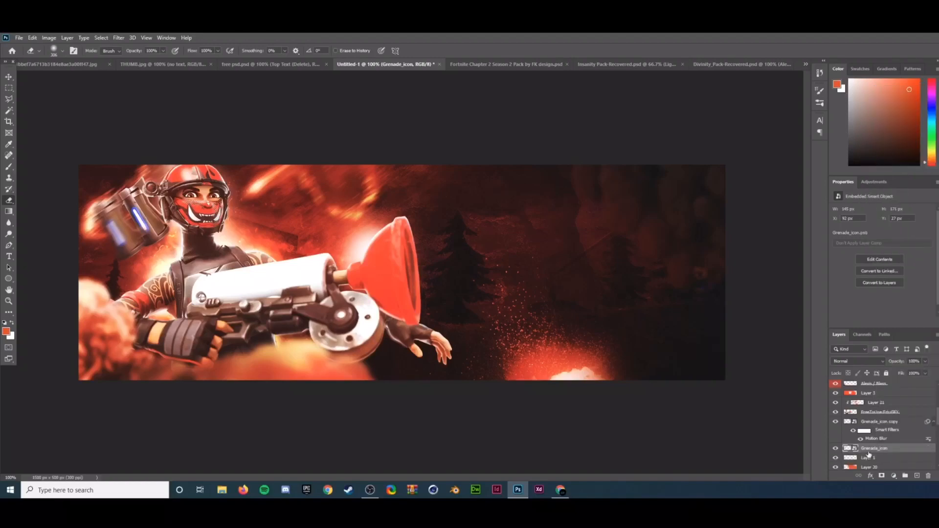
- Apply a Motion Blur to the lower grenade with an angle of 36° and a distance of 85 pixels
left_click(118, 37)
mouse_move(161, 135)
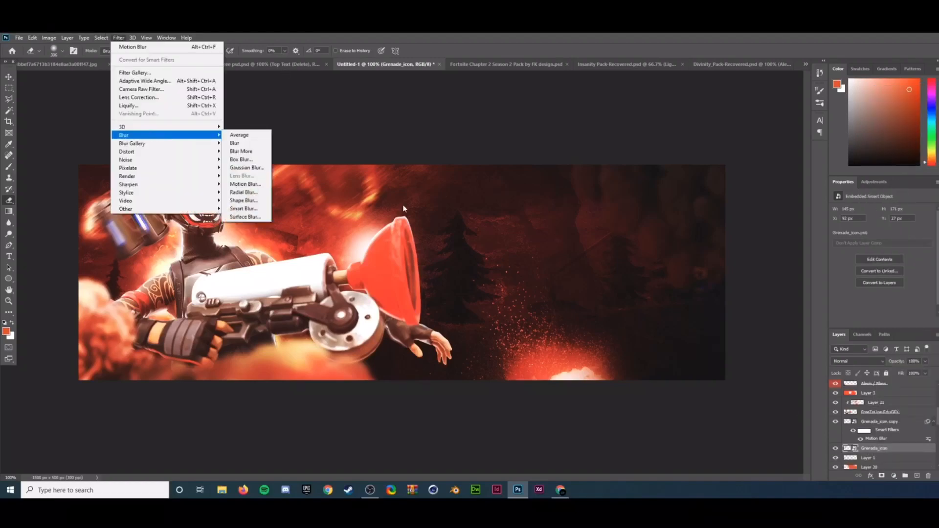
left_click(245, 184)
key("Tab")
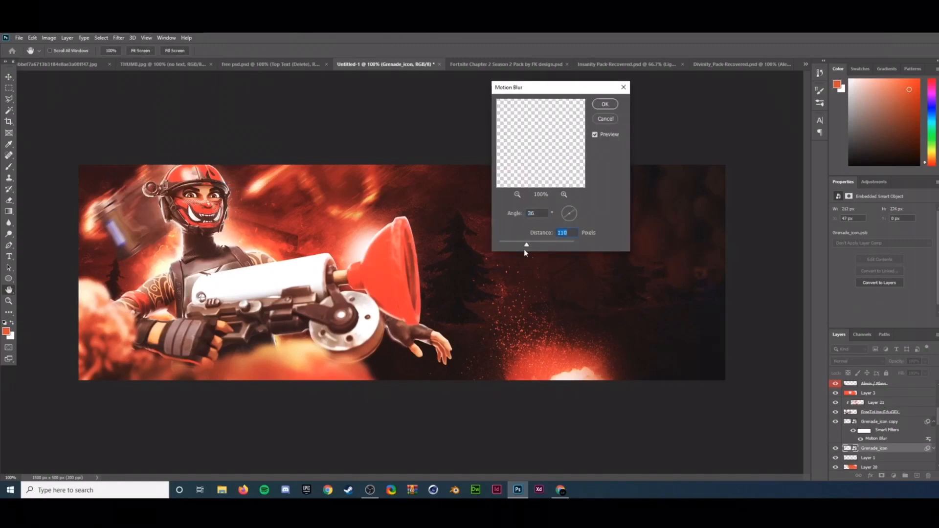
left_click(523, 245)
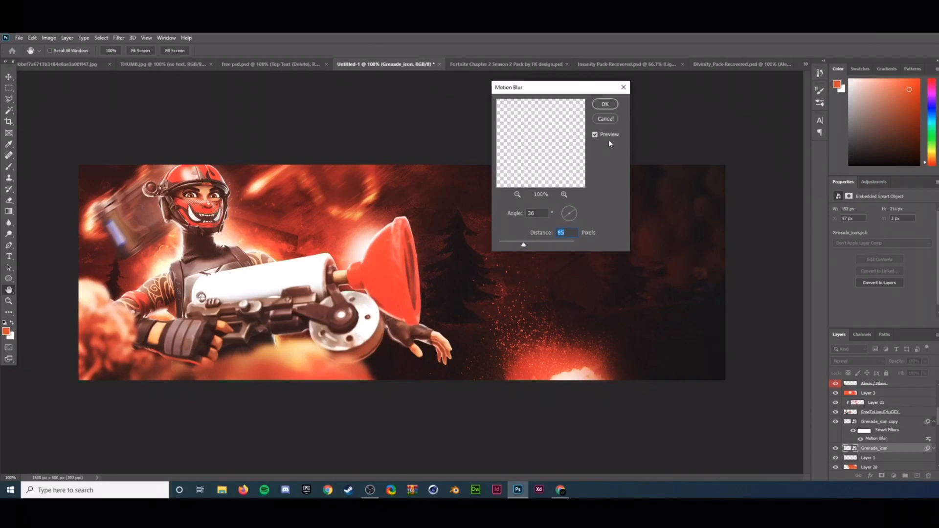
left_click(605, 104)
- Rotate the lower Grenade_icon smart object by about 19.5° and reposition it as a blurred trail beside the character's helmet
key("ctrl+t")
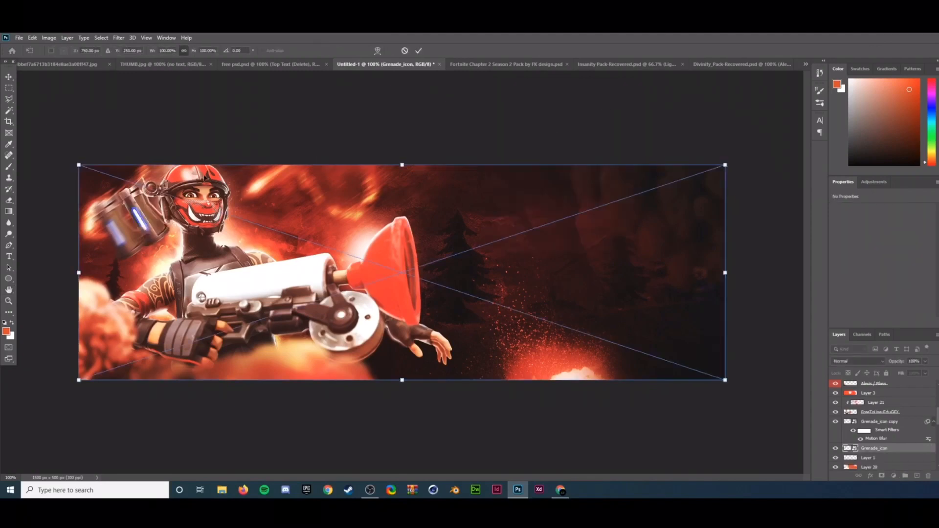
left_click_drag(245, 147, 320, 141)
left_click_drag(358, 193, 583, 276)
left_click_drag(607, 220, 523, 224)
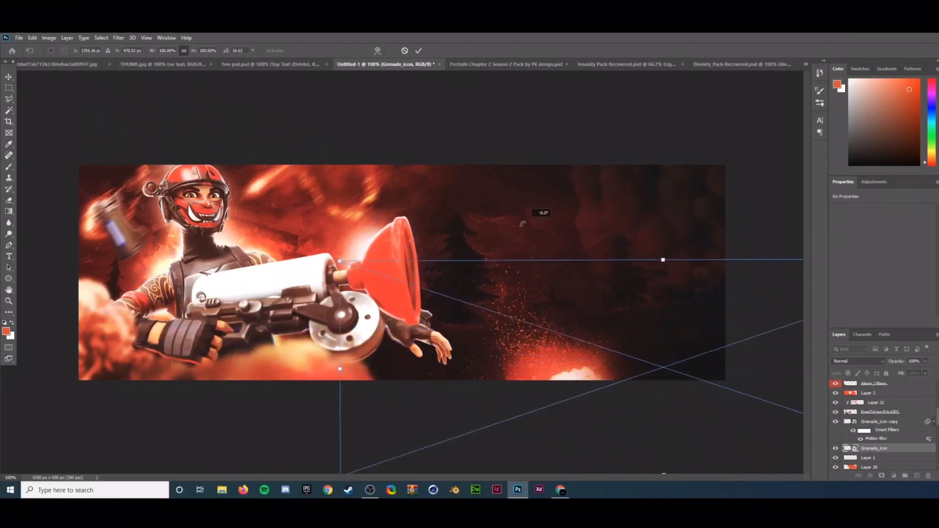
key("ctrl+z")
key("ctrl+z")
key("ctrl+z")
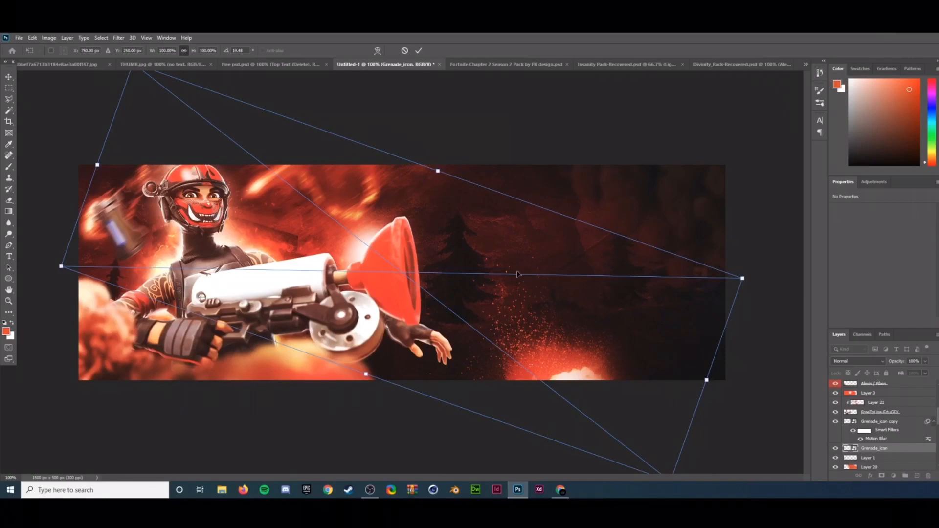
left_click_drag(517, 274, 531, 165)
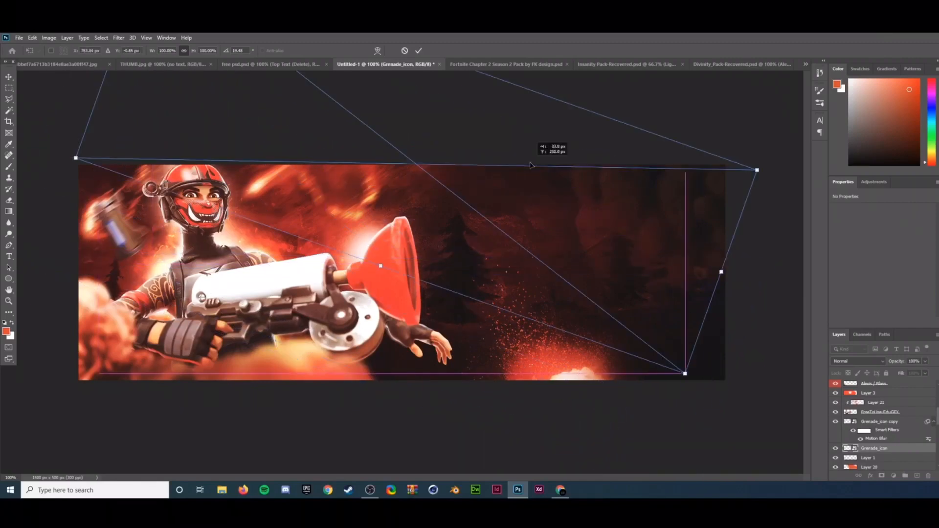
mouse_move(505, 207)
left_mouse_down()
mouse_move(563, 342)
mouse_move(470, 384)
left_mouse_up()
key("Return")
key("ctrl+alt+f")
- Add a layer clipped to the Grenade_icon copy, set it to Color, and paint the grenade red-orange
left_click(879, 422)
left_click(917, 475)
key("ctrl+alt+g")
left_click(7, 168)
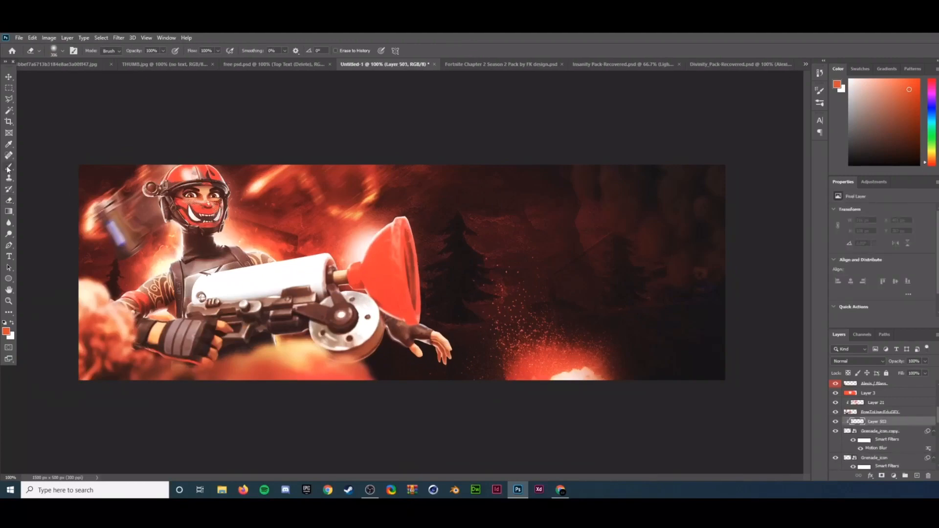
left_click(858, 362)
left_click(841, 467)
left_click_drag(105, 215, 130, 252)
- Add a white Soft Light highlight layer and a further paint layer over the grenade, both clipped to the Grenade_icon copy
left_click(916, 475)
key("ctrl+alt+g")
left_click(12, 322)
left_click(62, 51)
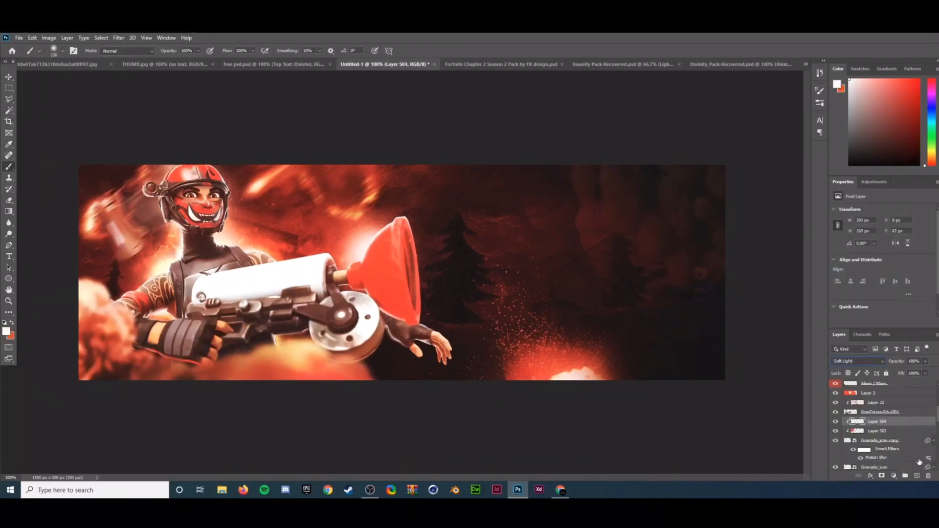
left_click(916, 475)
key("ctrl+alt+g")
left_click_drag(100, 201, 120, 232)
- Add a layer clipped to the lower Grenade_icon, paint white over the blurred trail, and change the layer's blending mode
scroll(904, 415, "down", 3)
left_click(880, 434)
left_click(917, 475)
key("ctrl+alt+g")
left_click_drag(134, 195, 152, 233)
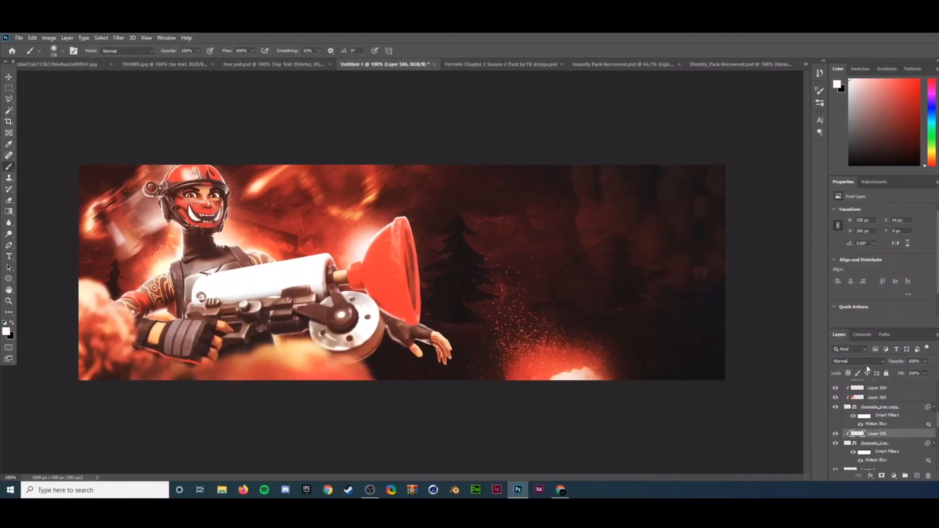
left_click(859, 361)
left_click(867, 370)
- Change the blending mode and lower the opacity of the top grenade paint layer, and reduce the opacity of the Pin Light Layer 508
scroll(880, 415, "up", 1)
left_click(878, 389)
left_click(859, 361)
left_click(850, 389)
left_click(924, 362)
left_click_drag(927, 371, 897, 371)
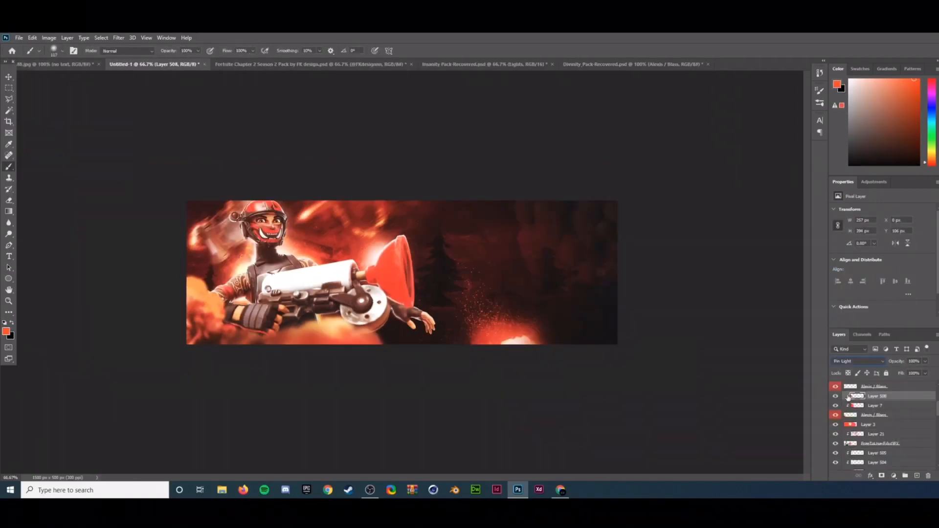
left_click(925, 362)
left_click_drag(927, 372, 911, 371)
- Try the Hue blending mode on the orange-red Gradient Map above the CC's group
scroll(878, 431, "up", 5)
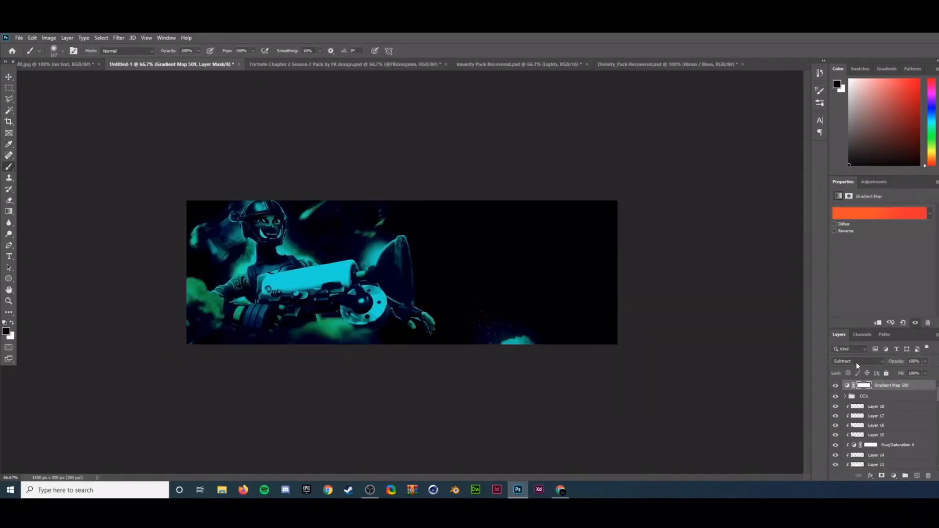
left_click(857, 360)
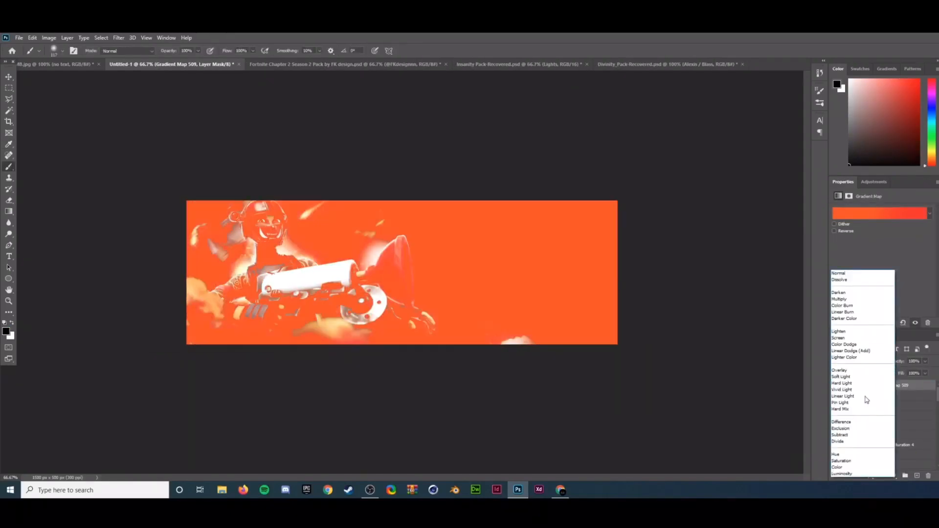
left_click(841, 455)
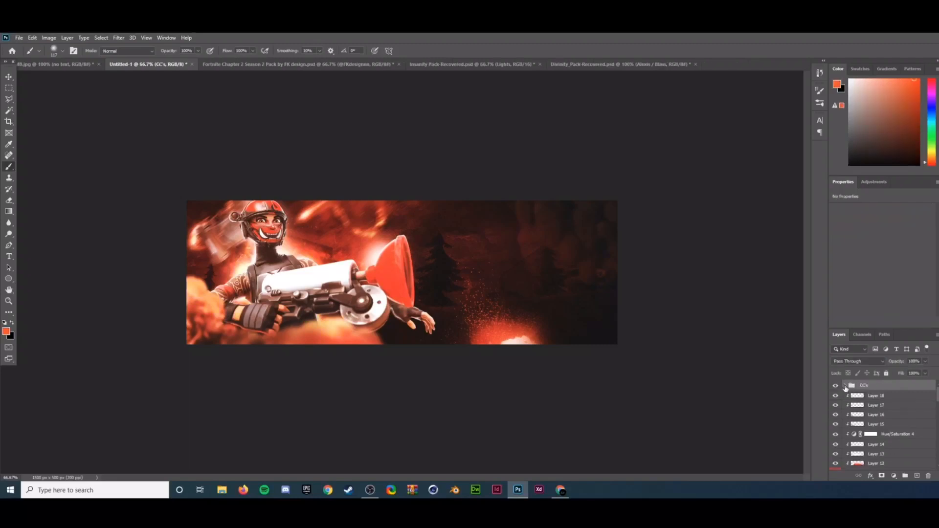
- Try Insanity color corrections inside the CC's group, switching individual adjustments of one Insanity group on and off
left_click(845, 386)
scroll(845, 405, "down", 2)
left_click(835, 428)
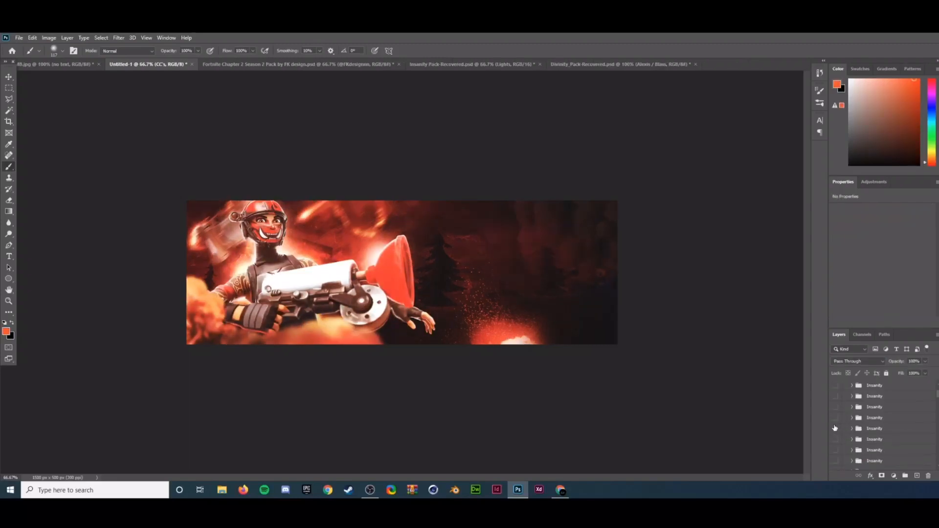
left_click(835, 428)
left_click(835, 396)
left_click(851, 396)
left_click(835, 418)
left_click(835, 428)
left_click(835, 439)
left_click(835, 407)
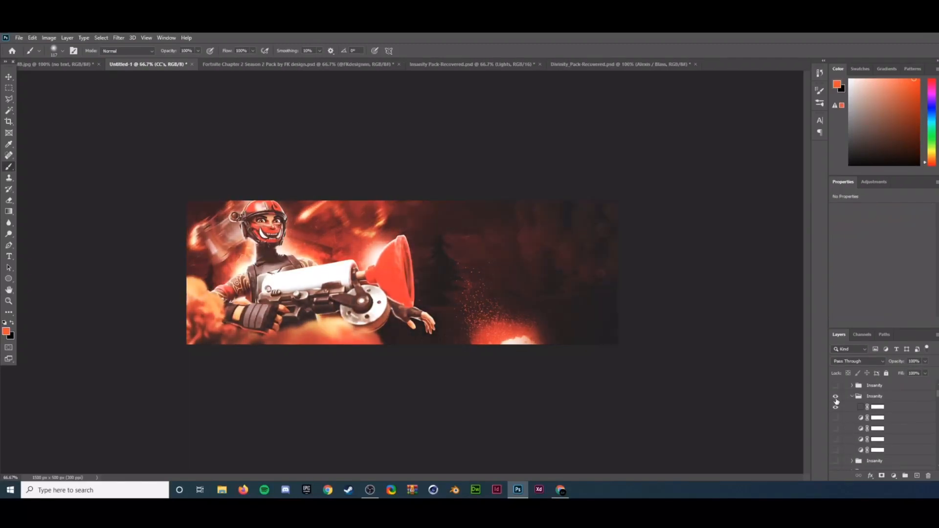
- Lower the opacity of the last adjustment in the expanded Insanity group, rename the group 2 and hide it
left_click(900, 450)
left_click(924, 361)
left_click_drag(922, 371, 914, 372)
left_click(851, 396)
double_click(873, 397)
left_click(874, 406)
left_click(835, 396)
- Compare Insanity groups further down the CC's group, leave one enabled, and select Layer 18 below the collapsed CC's group
left_click(835, 461)
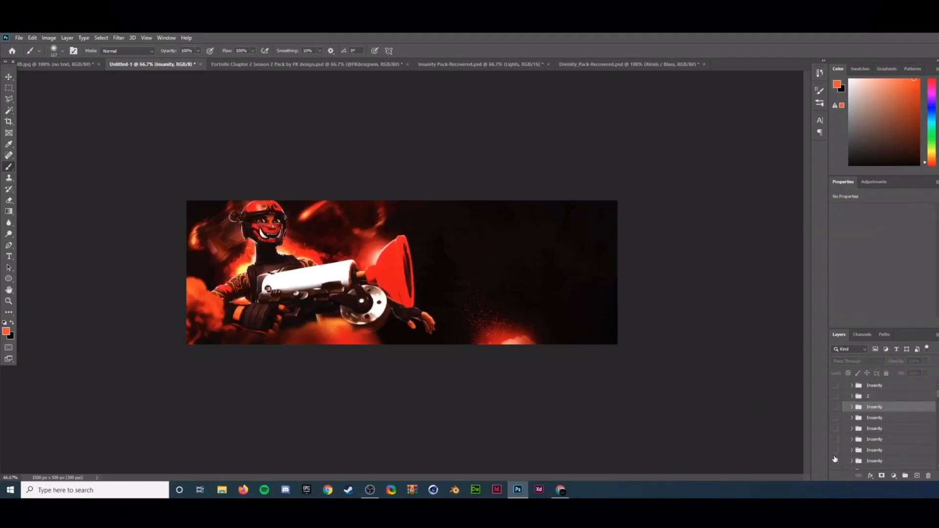
scroll(835, 450, "down", 3)
left_click(835, 407)
left_click(844, 439)
scroll(840, 440, "down", 2)
left_click(835, 429)
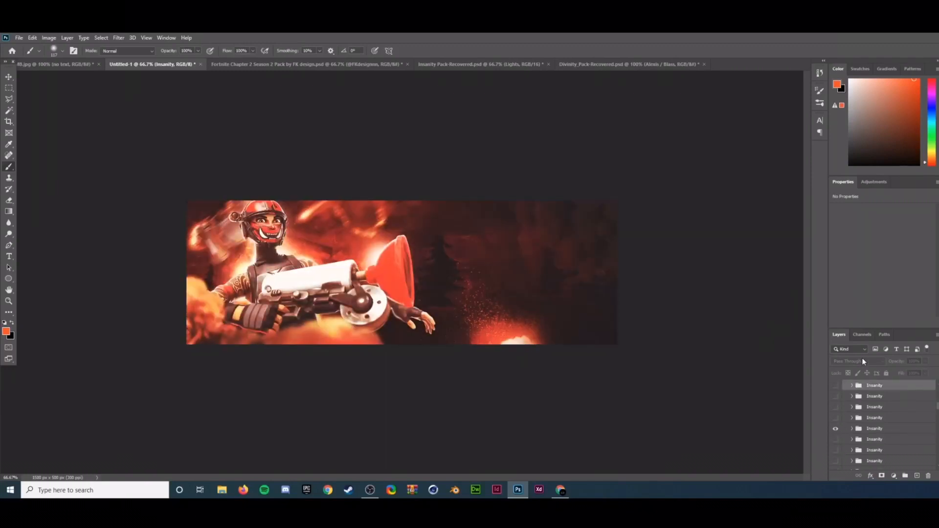
scroll(854, 391, "up", 5)
left_click(845, 385)
left_click(886, 397)
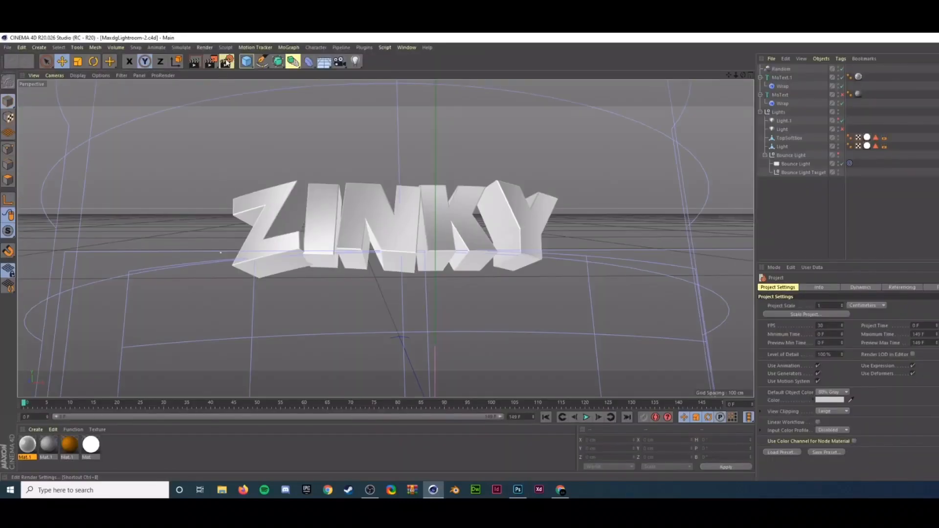
- Switch to Cinema 4D and set the render output file to krabbs in the Downloads folder
left_click(226, 62)
left_click(283, 93)
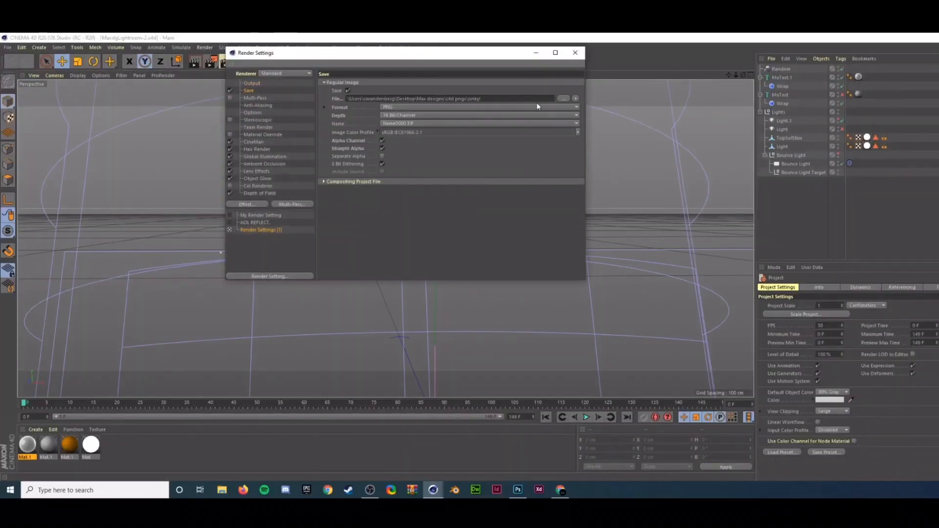
left_click(576, 98)
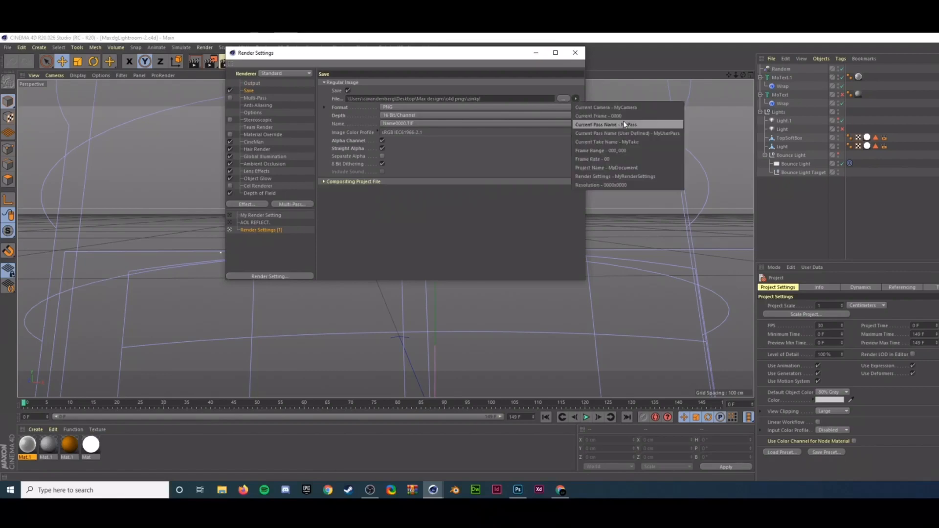
left_click(559, 97)
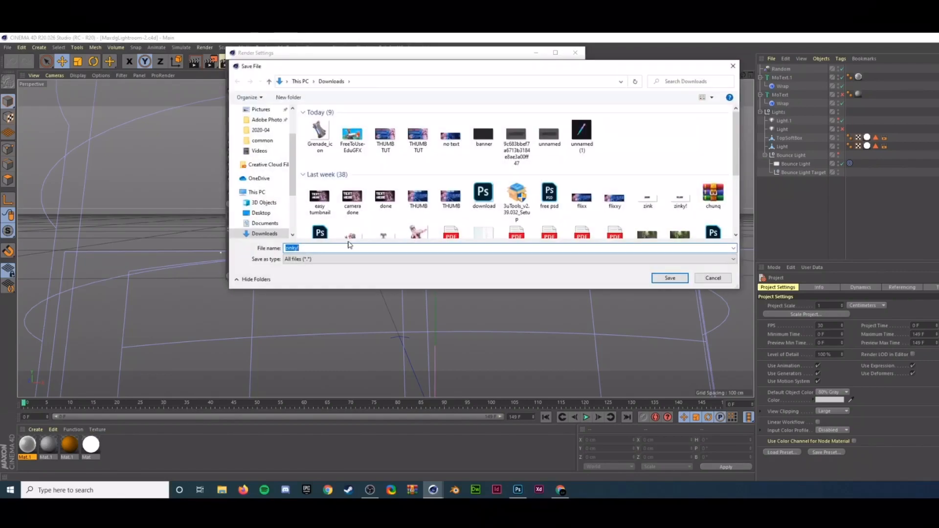
type("zin")
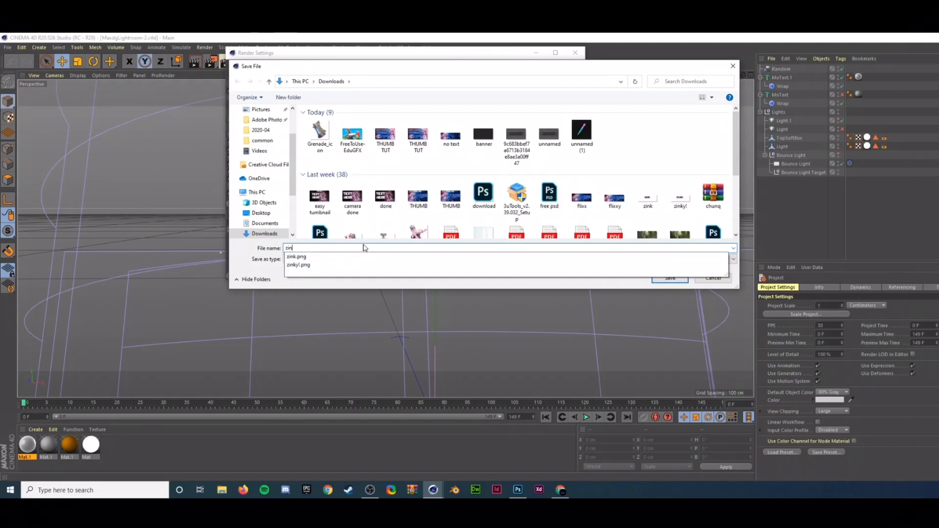
key("BackSpace")
key("BackSpace")
key("BackSpace")
type("krabbs")
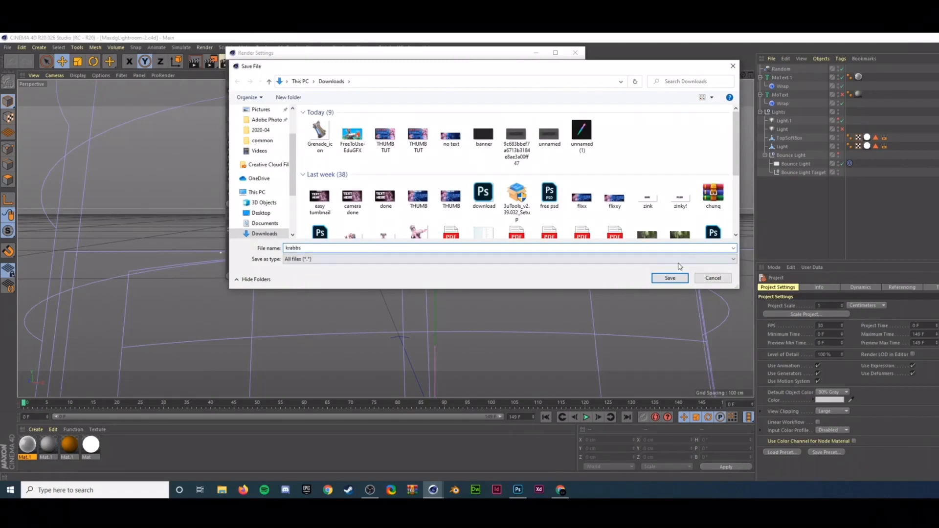
left_click(670, 277)
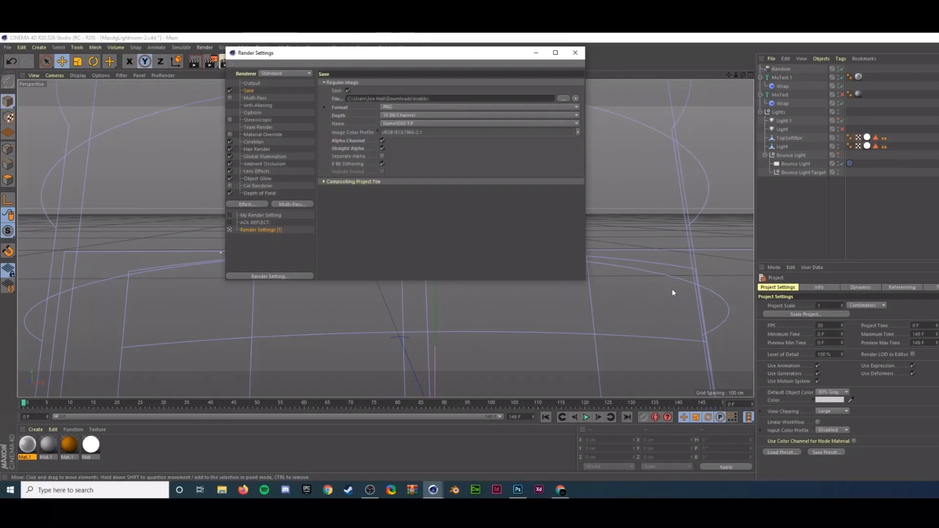
left_click(575, 52)
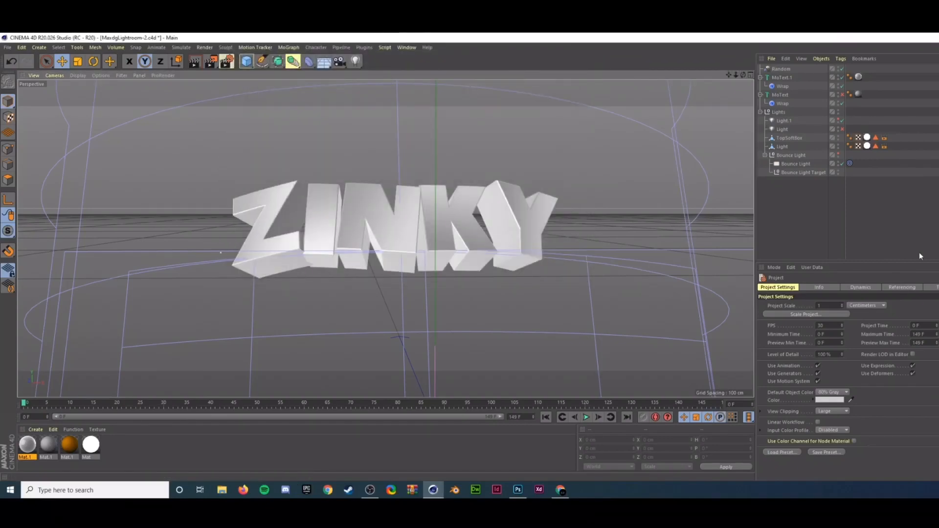
- Replace the text of the ZINKY MoText object with KRABBS
left_click(466, 243)
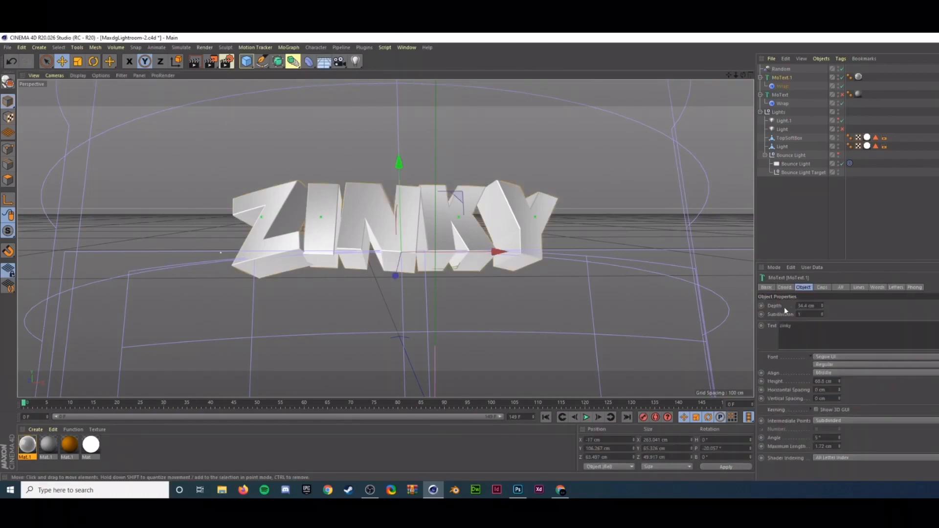
type("t")
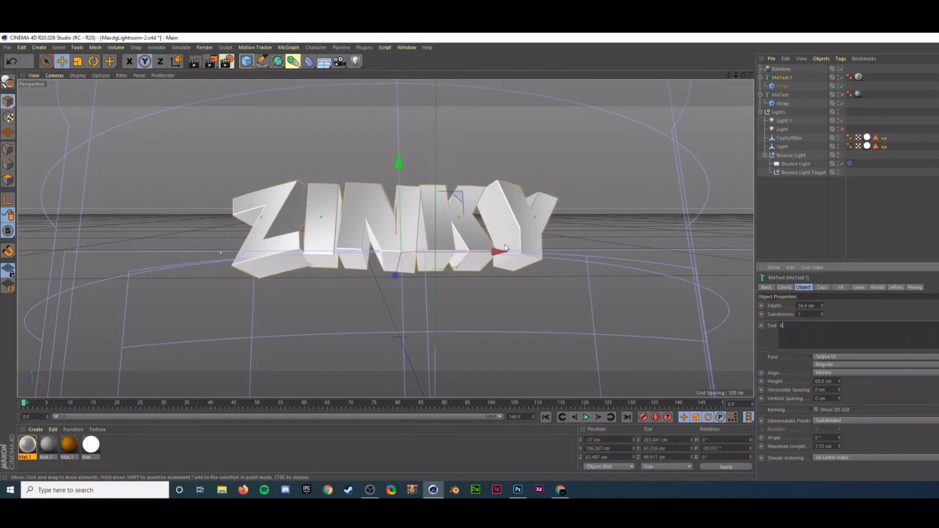
type("RABBE")
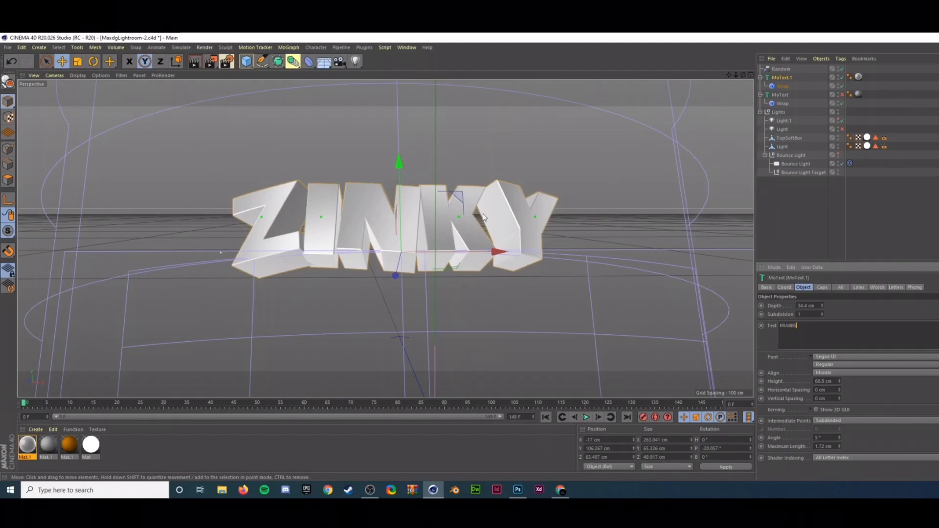
left_click(471, 234)
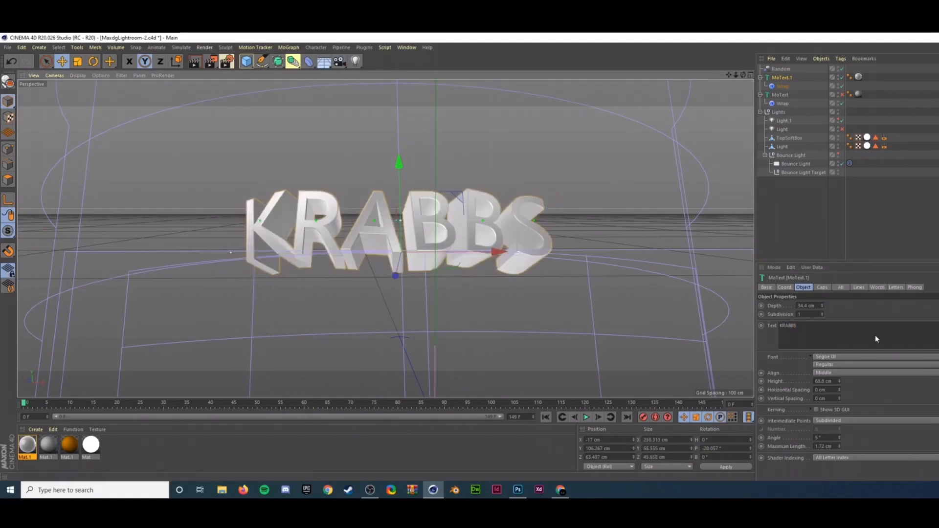
- Change the font of the KRABBS text to Chunq
left_click(821, 358)
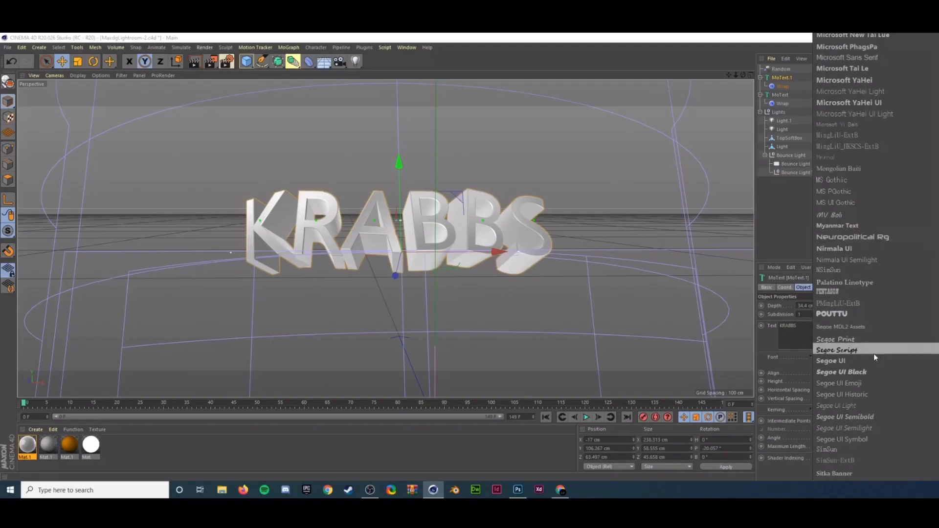
scroll(870, 332, "up", 5)
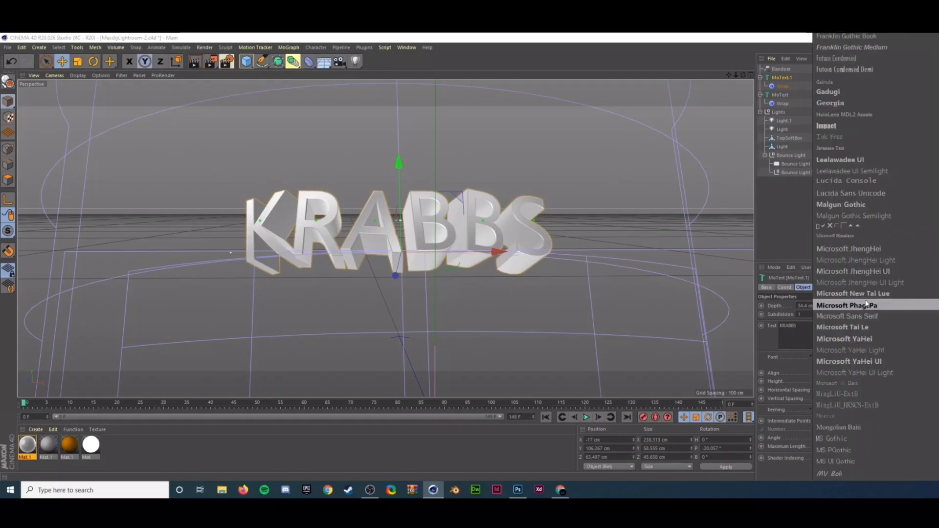
scroll(861, 293, "up", 2)
scroll(841, 162, "up", 2)
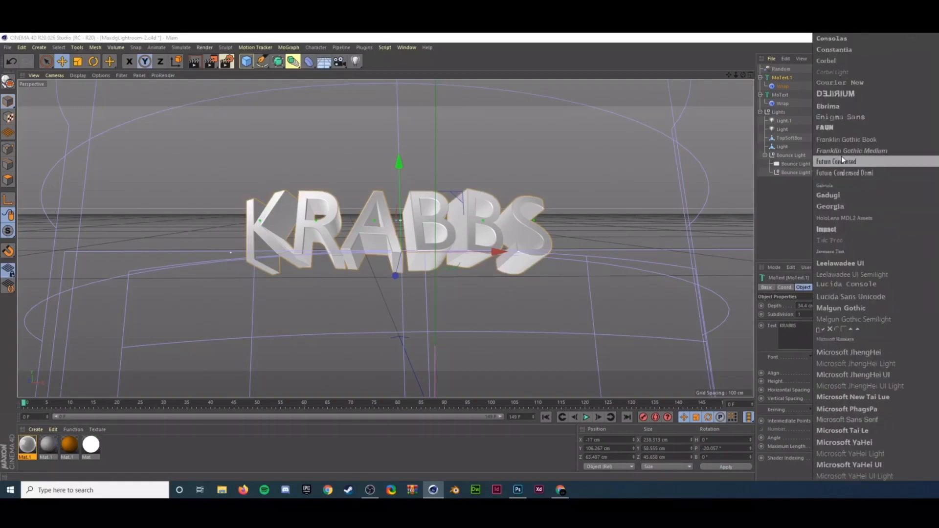
scroll(842, 128, "up", 4)
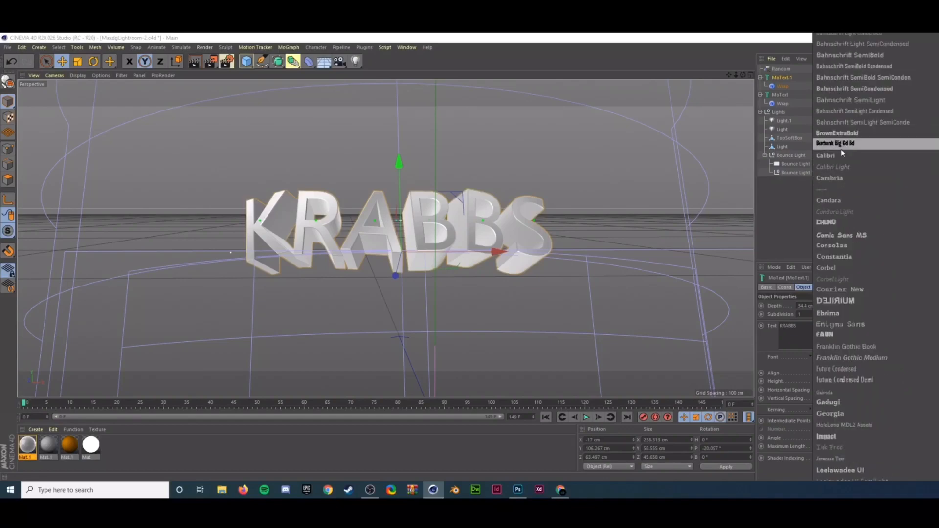
left_click(831, 222)
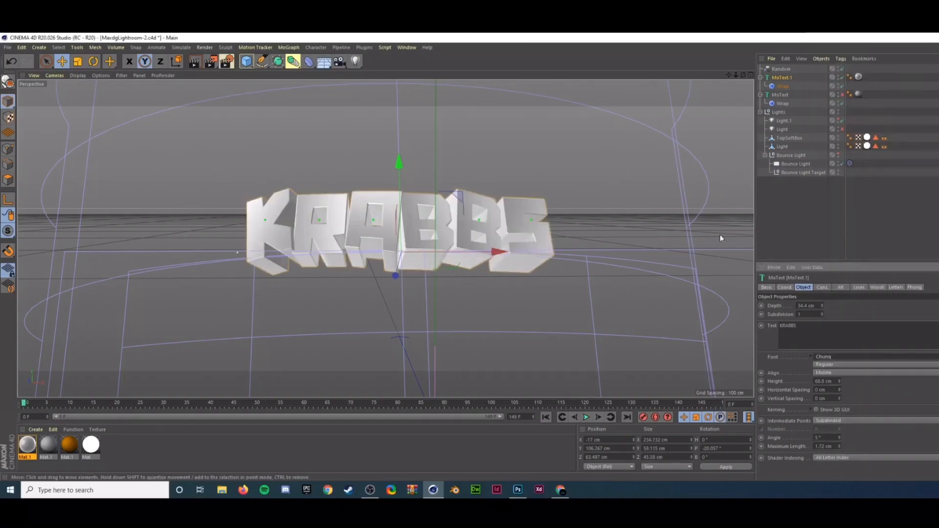
- Rotate the KRABBS text to a pitch of about -3° and disable the Wrap deformer under MoText.1
scroll(727, 214, "up", 2)
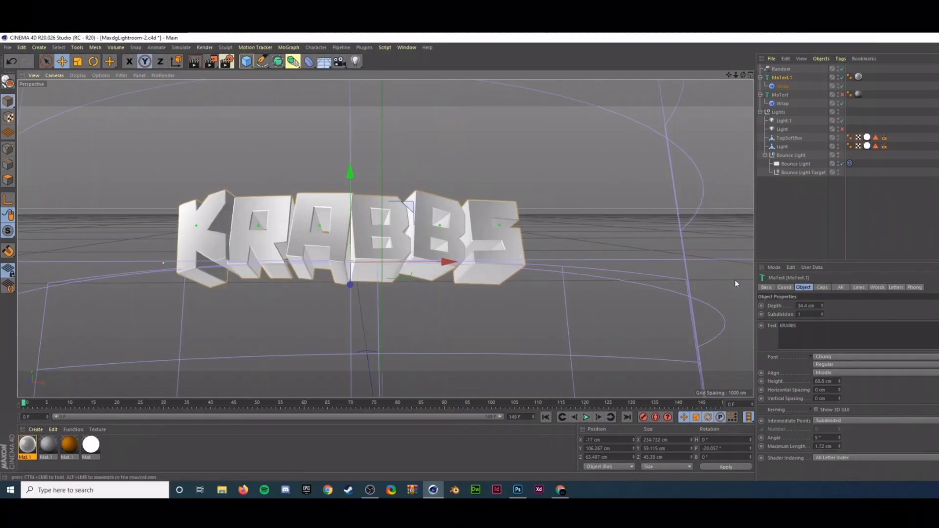
scroll(513, 255, "down", 2)
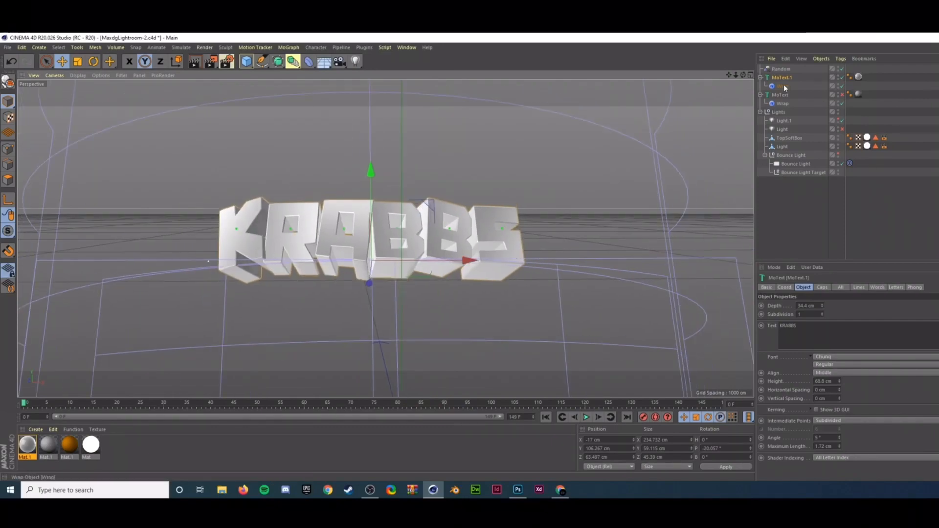
left_click_drag(740, 75, 740, 77)
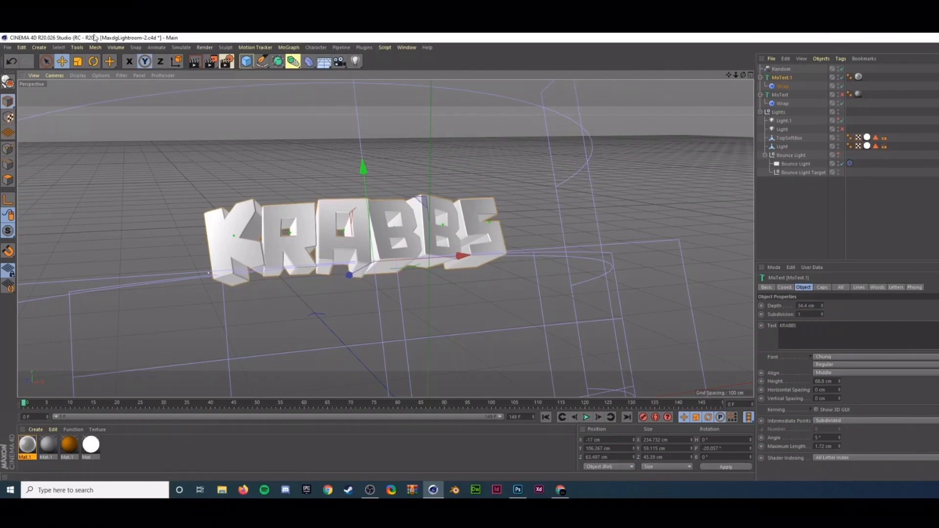
left_click(93, 61)
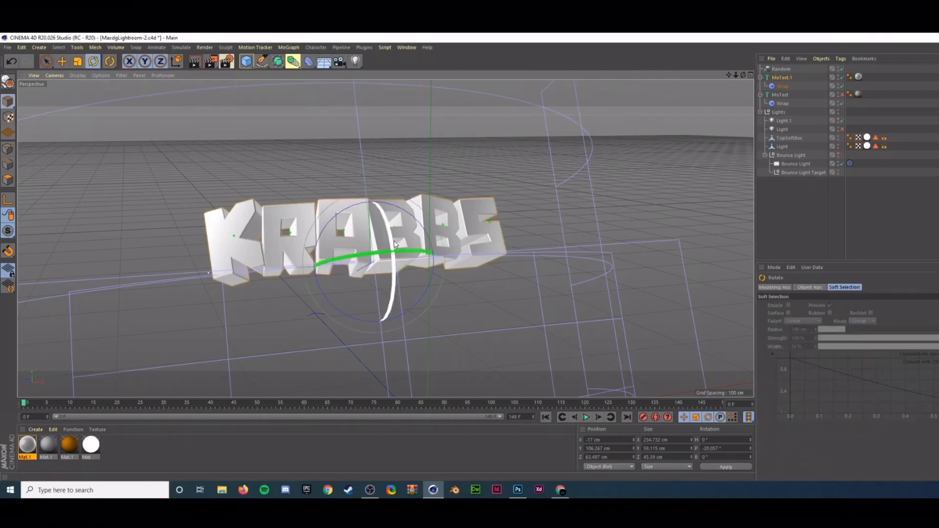
left_click_drag(396, 241, 399, 262)
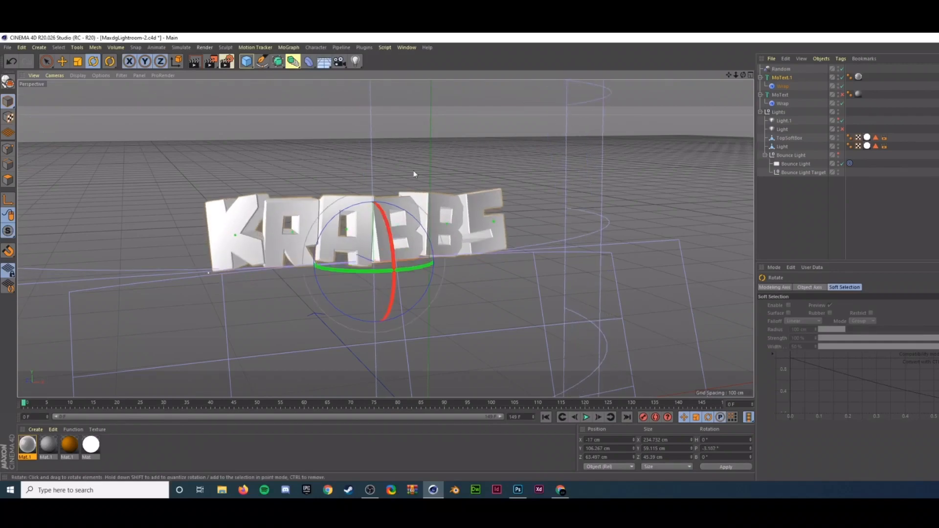
left_click(556, 124)
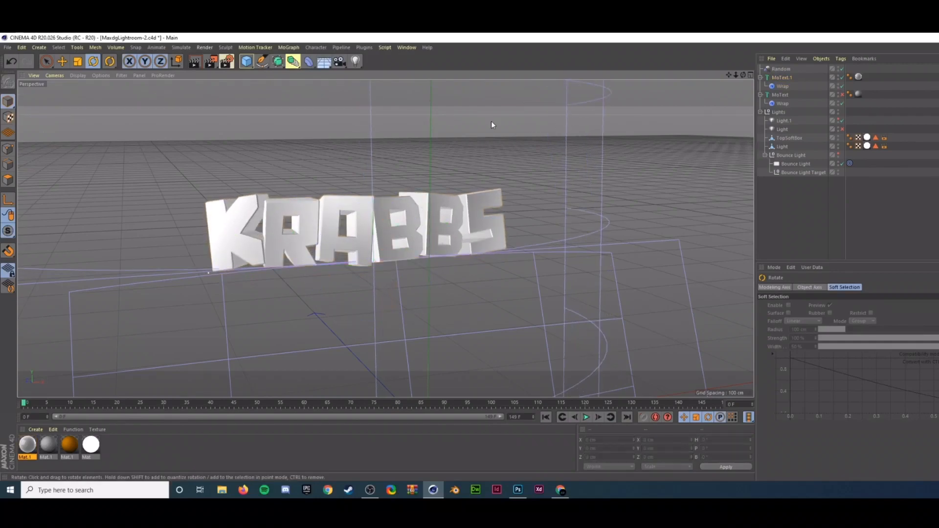
left_click_drag(743, 74, 802, 74)
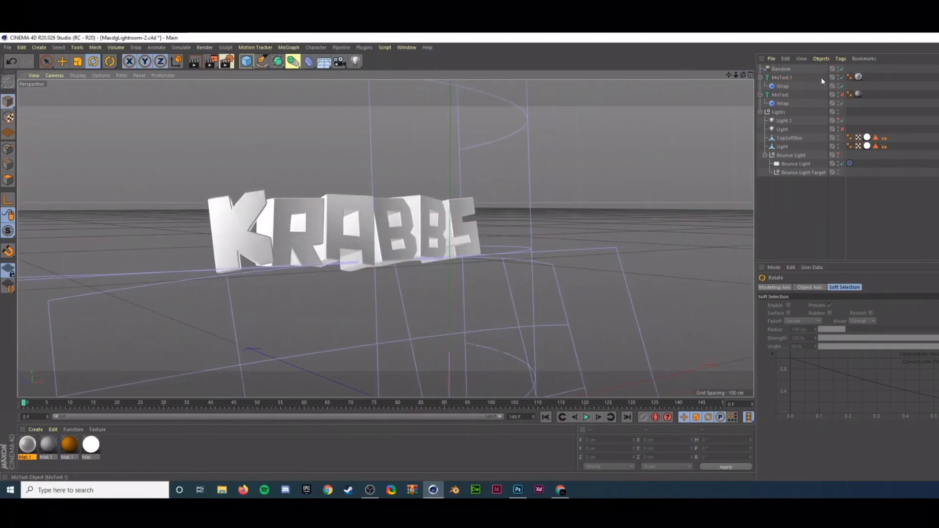
left_click(841, 86)
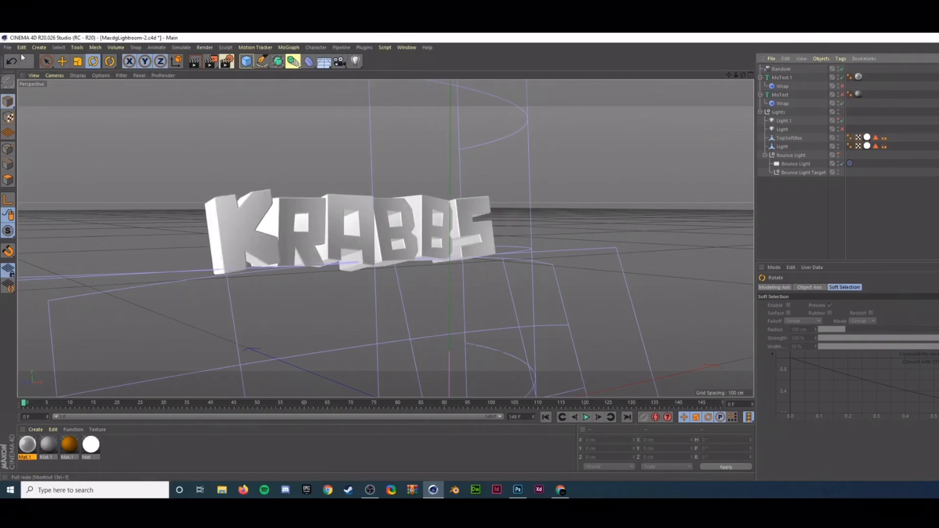
- Render the KRABBS text to the Picture Viewer and check the whole rendered image
left_click(8, 47)
left_click(210, 61)
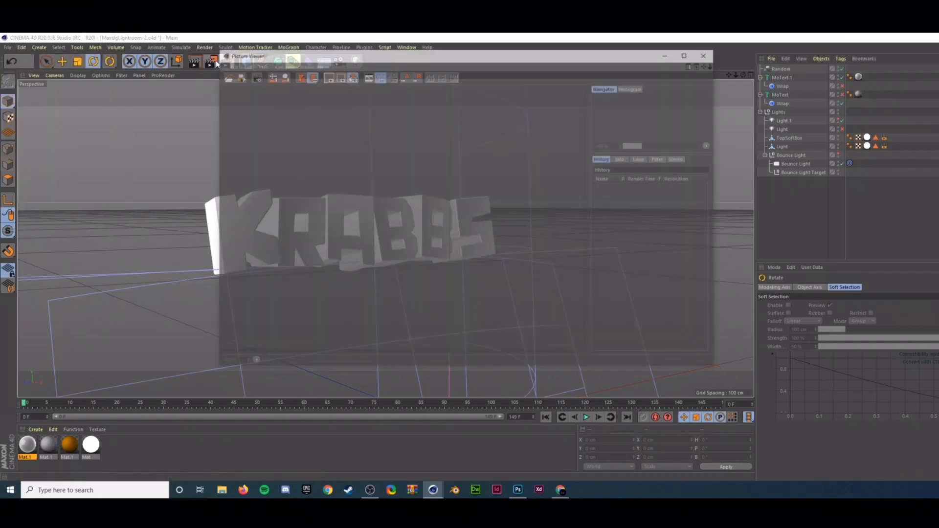
left_click_drag(468, 227, 31, 98)
scroll(272, 162, "down", 2)
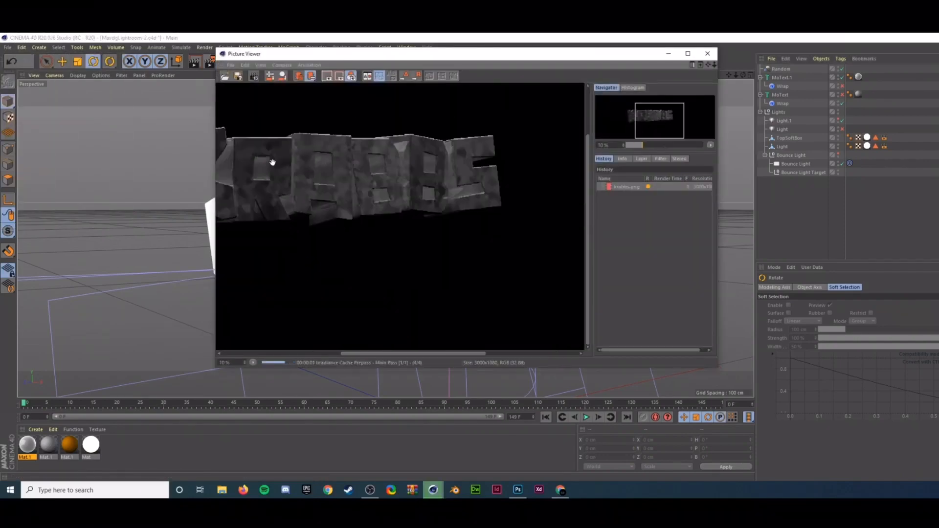
scroll(318, 166, "down", 2)
scroll(344, 193, "up", 1)
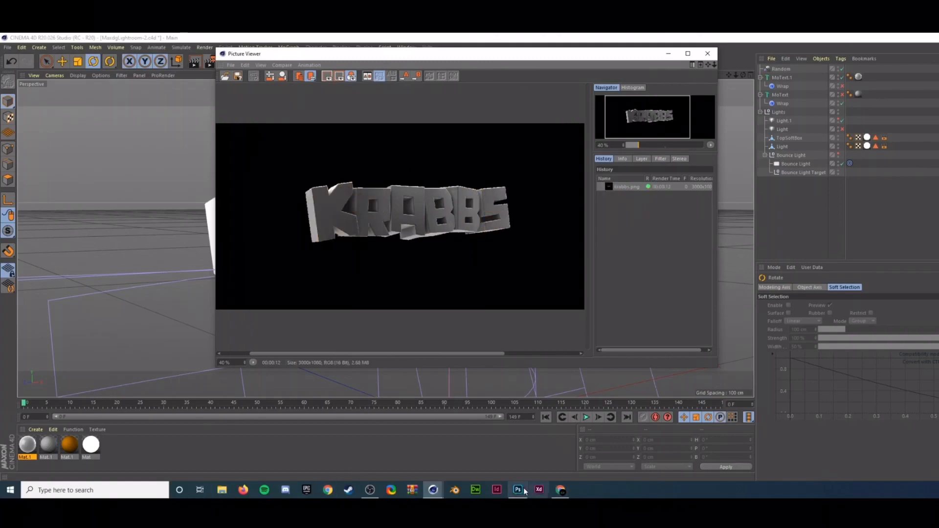
- Switch to Photoshop and look over the banner and its layer stack
left_click(517, 490)
scroll(900, 433, "down", 3)
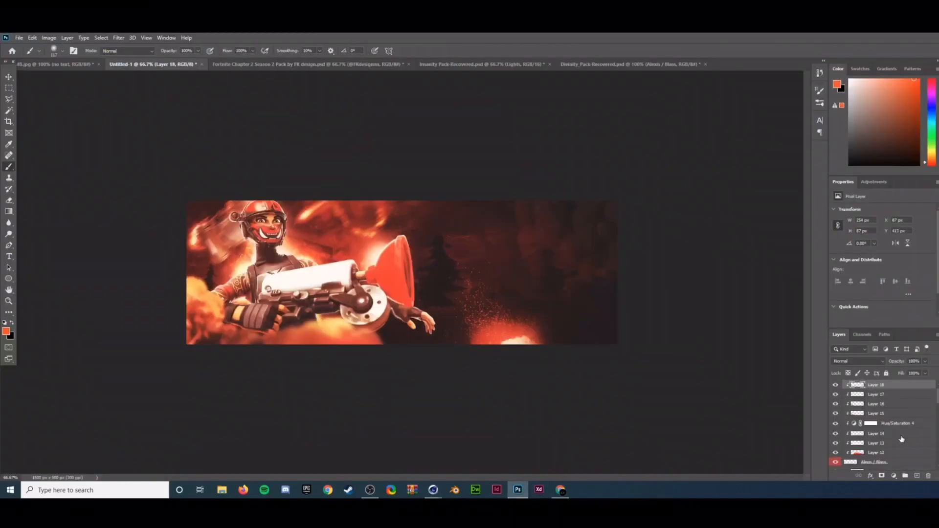
scroll(900, 433, "down", 3)
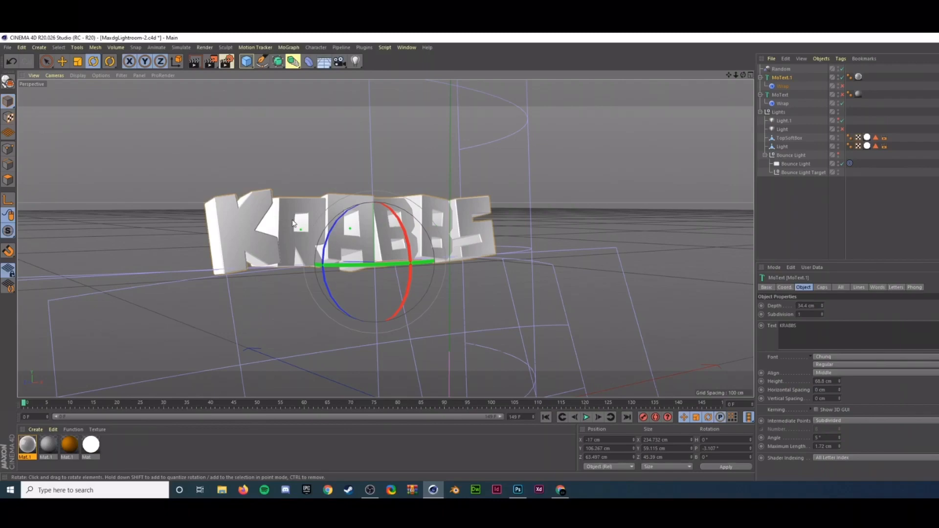
- Rotate the 3D text to a heading of about -59° and replace its wording with JIB
left_click_drag(292, 223, 328, 230)
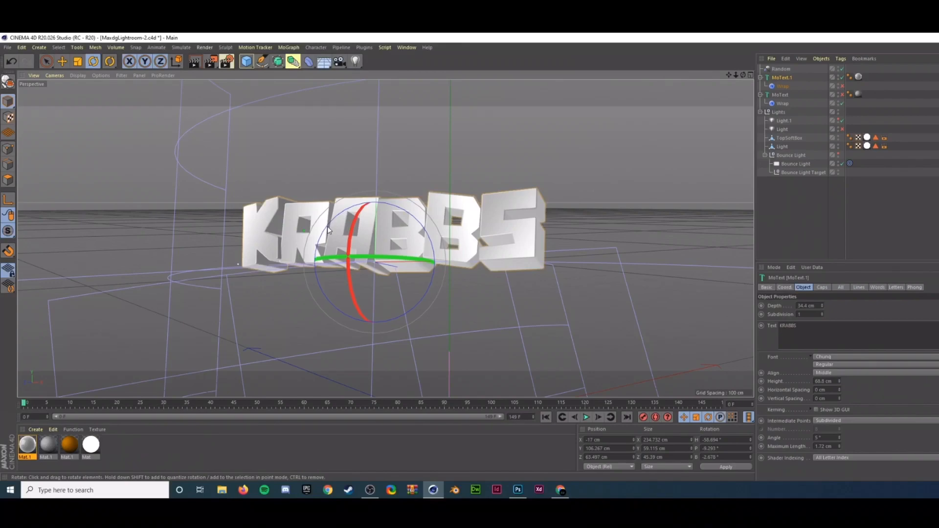
left_click_drag(803, 327, 504, 305)
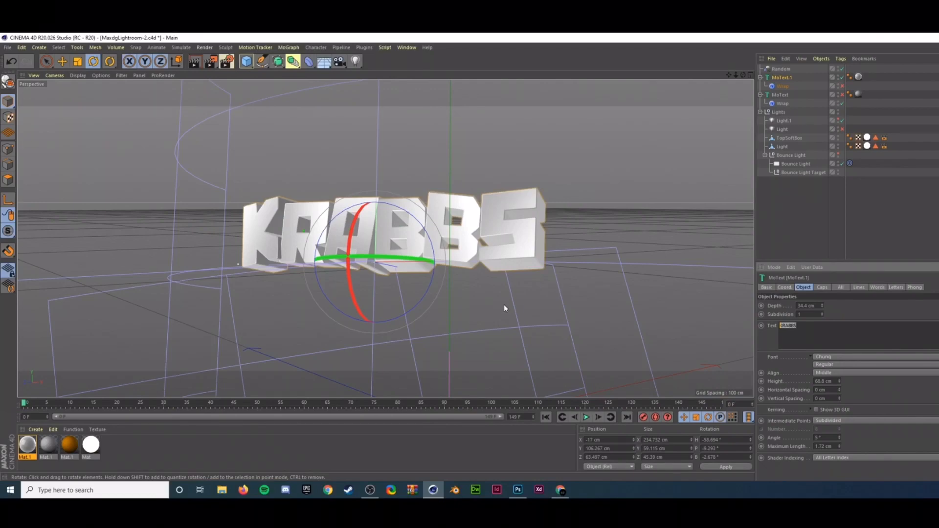
type("JIB")
left_click(454, 415)
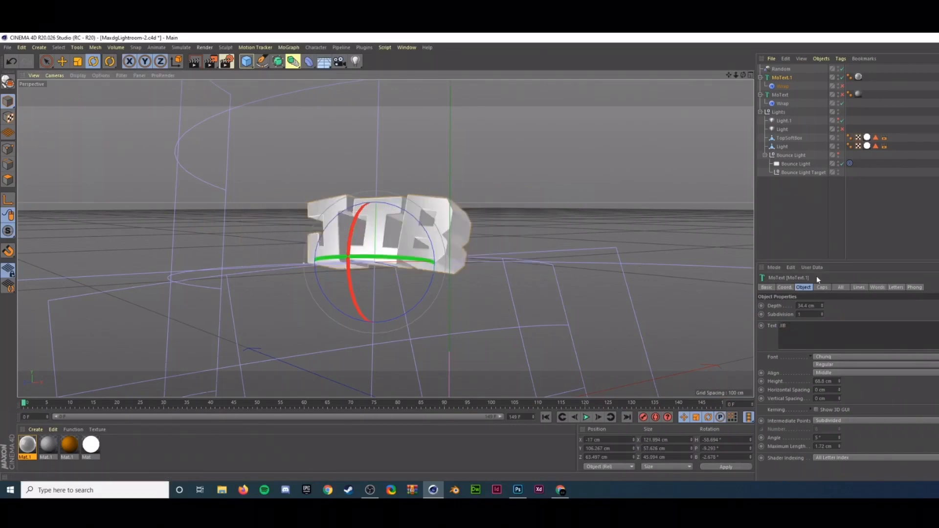
- Render the JIB text to the Picture Viewer and switch to Photoshop
left_click(211, 62)
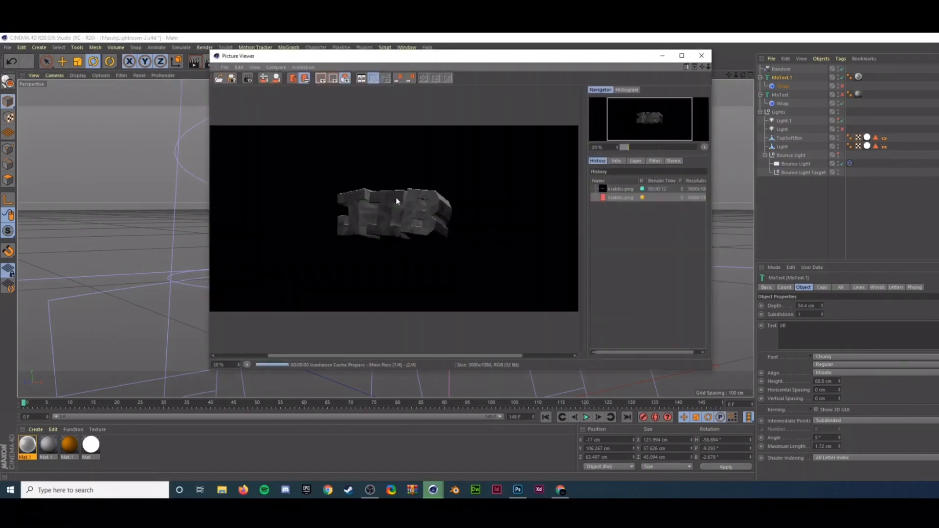
scroll(398, 203, "up", 3)
left_click(517, 490)
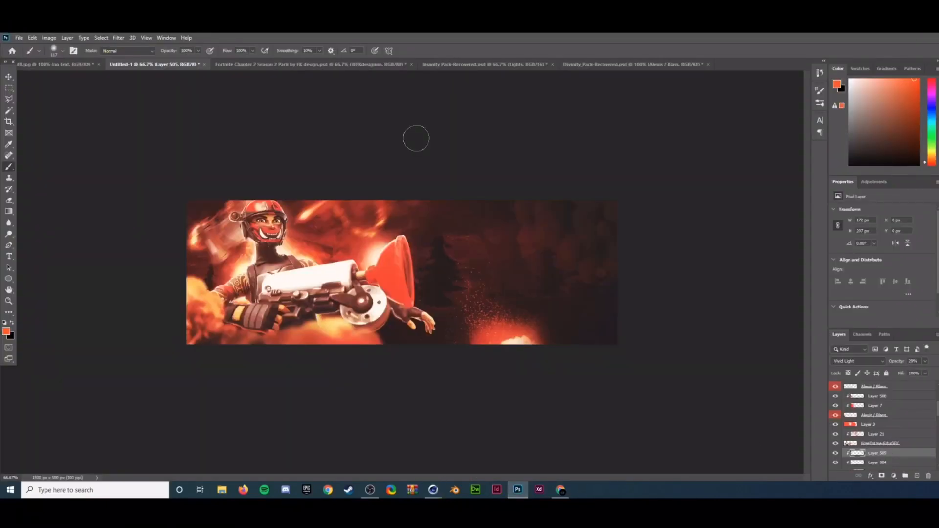
- Place the rendered krabbs image as an embedded object and enlarge it to about 108% over the dark half of the banner
left_click(18, 37)
left_click(41, 210)
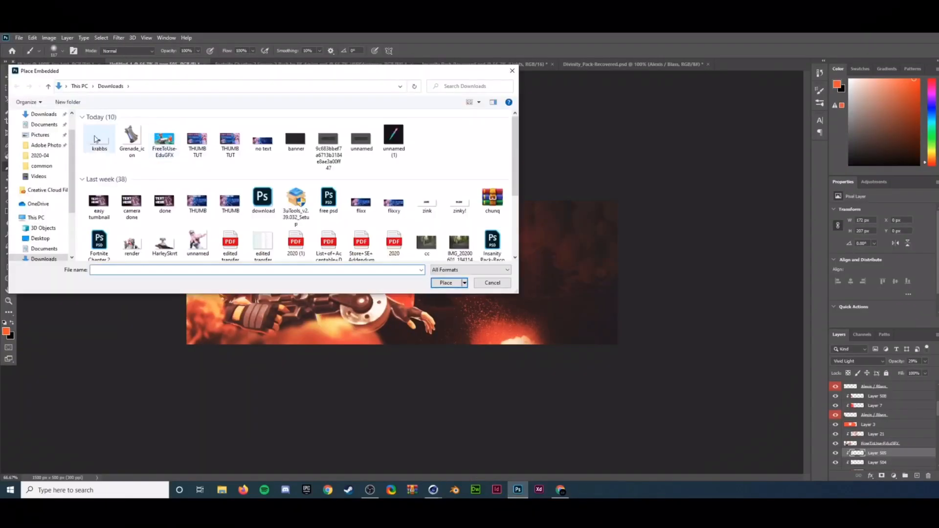
double_click(100, 139)
left_click_drag(602, 200, 890, 96)
mouse_move(556, 100)
left_mouse_down()
mouse_move(491, 151)
mouse_move(482, 86)
left_mouse_up()
left_click_drag(536, 186, 552, 207)
left_click_drag(67, 106, 5, 84)
mouse_move(340, 231)
left_mouse_down()
mouse_move(372, 271)
mouse_move(365, 240)
left_mouse_up()
left_click_drag(495, 297, 506, 301)
key("Return")
key("ctrl+t")
left_click_drag(577, 303, 578, 314)
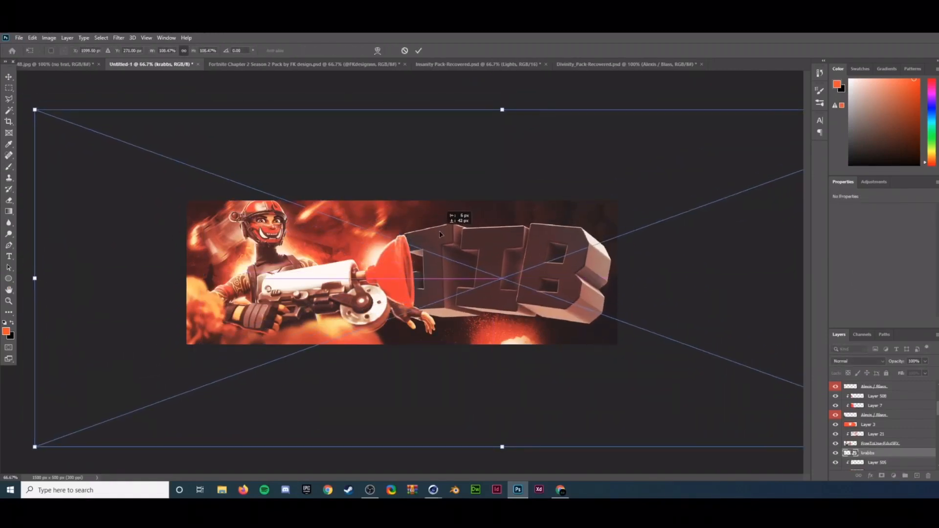
key("Return")
- Scale the JIB text down to about 106% and position it beside the plunger
left_click_drag(867, 452, 890, 452)
key("ctrl+t")
left_click_drag(37, 446, 55, 438)
left_click_drag(298, 302, 299, 315)
key("Up")
key("Up")
key("Up")
key("Up")
key("Up")
key("Up")
key("Up")
key("Up")
key("Up")
key("Up")
key("Up")
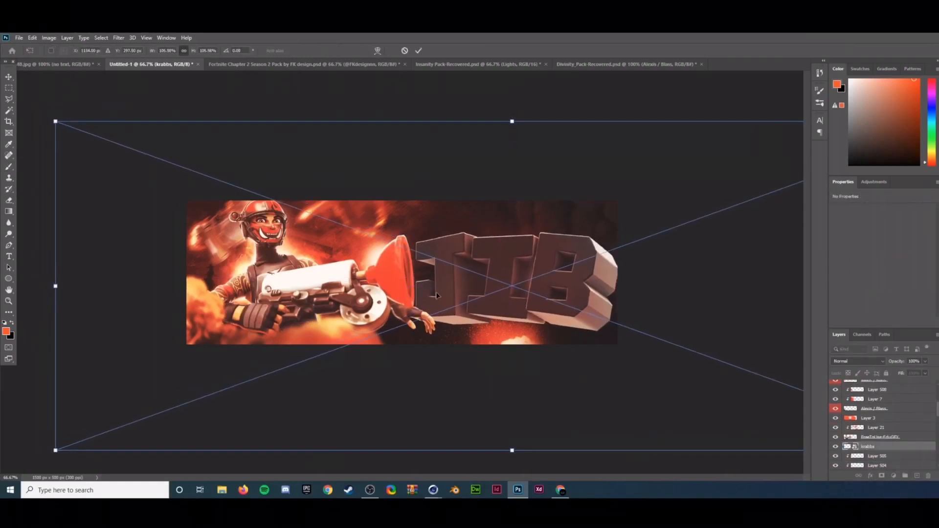
key("Return")
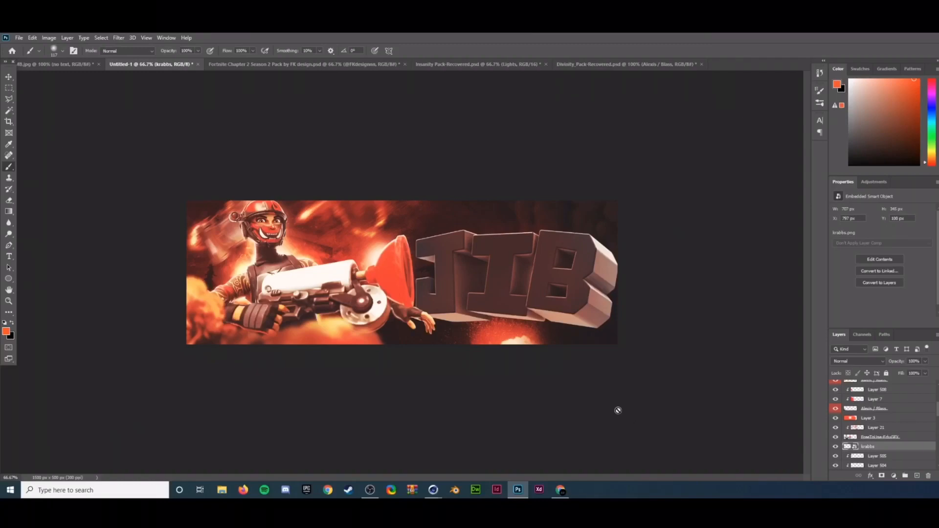
- Nudge the JIB text slightly upward on the banner
key("ctrl+t")
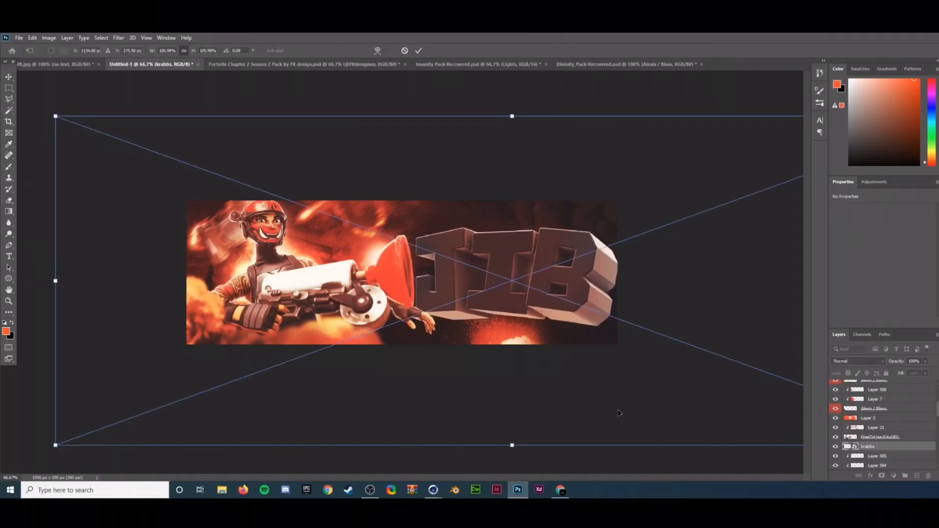
key("Up")
key("Up")
key("Up")
key("Return")
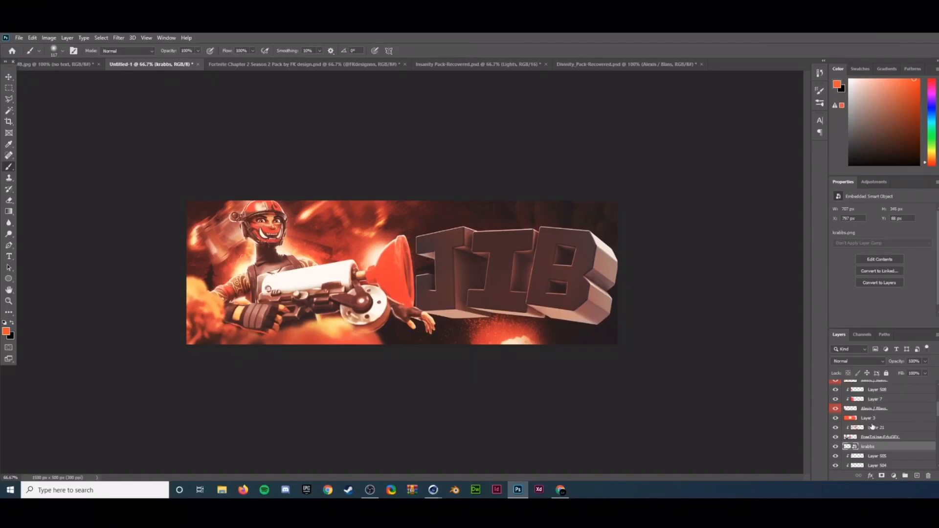
- Add a Photo Filter adjustment layer clipped to the krabbs layer
left_click(894, 469)
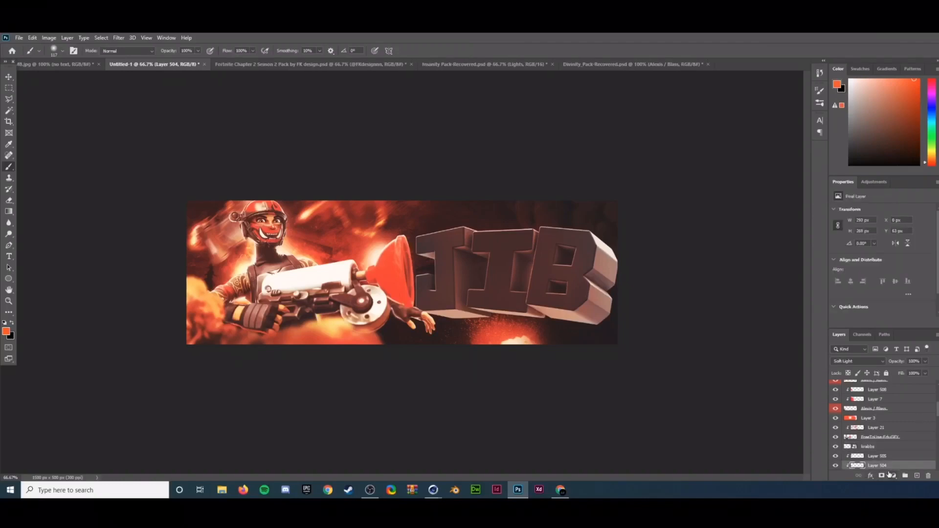
left_click(882, 447)
left_click(892, 475)
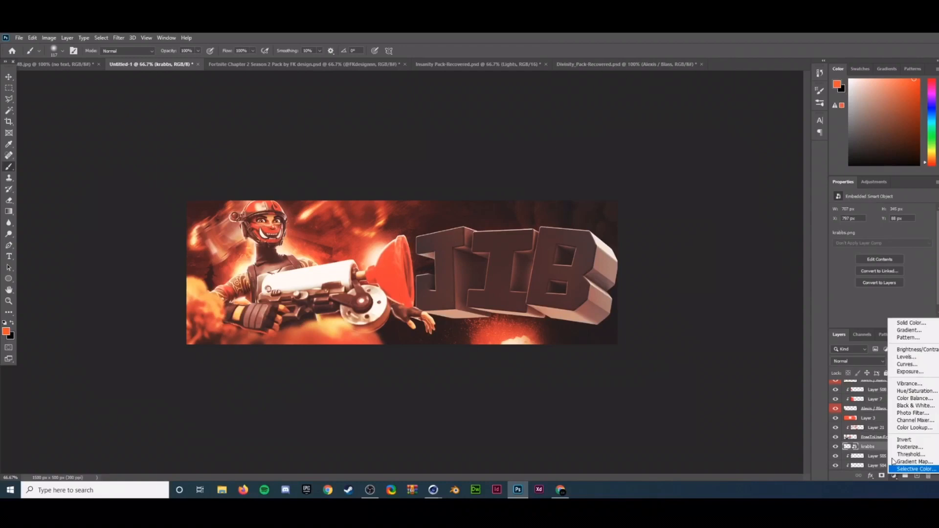
left_click(914, 413)
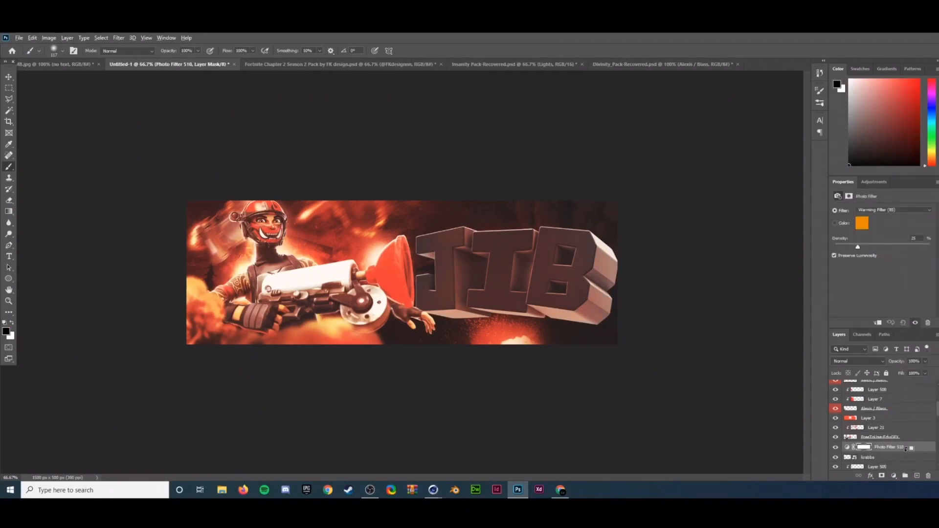
- Try the Warming Filter (LBA) and Cyan photo filters on the JIB text
left_click(898, 210)
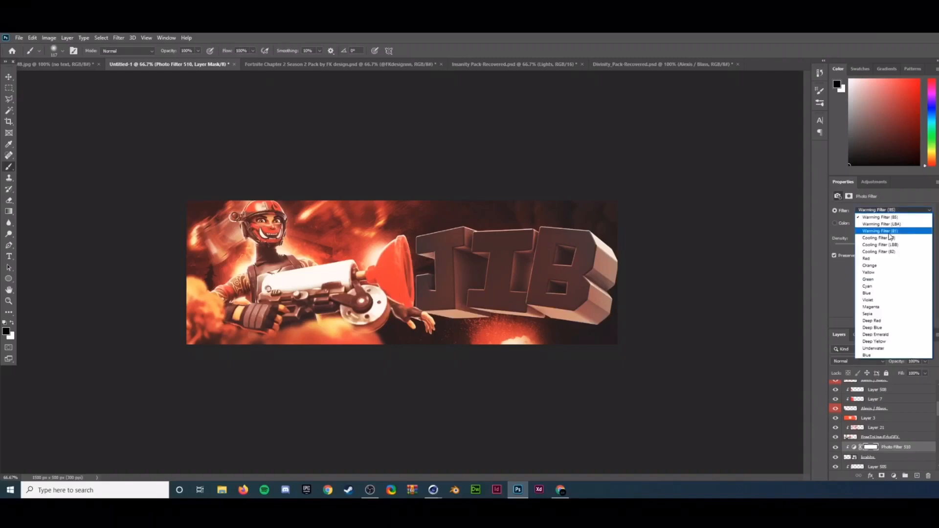
left_click(882, 224)
left_click(886, 209)
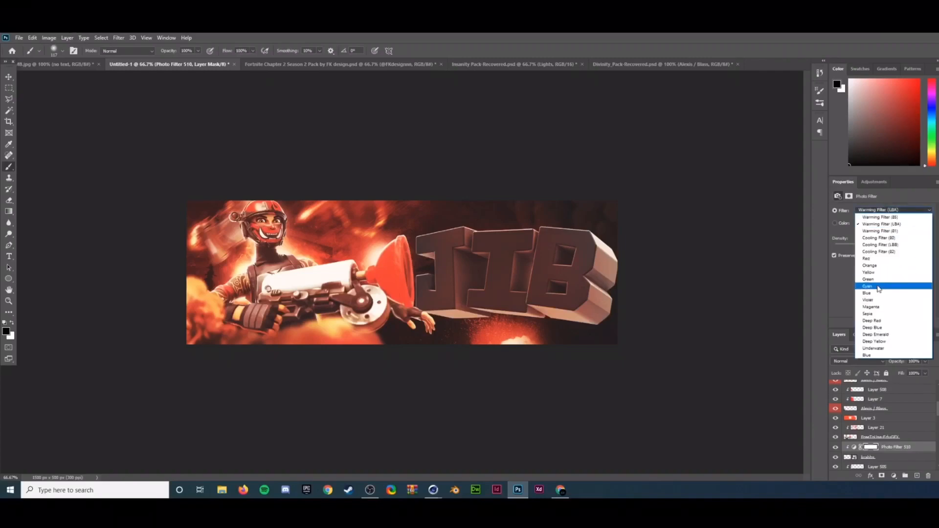
left_click(878, 286)
- Set the photo filter on the JIB text to Deep Red with 100% density
left_click(883, 210)
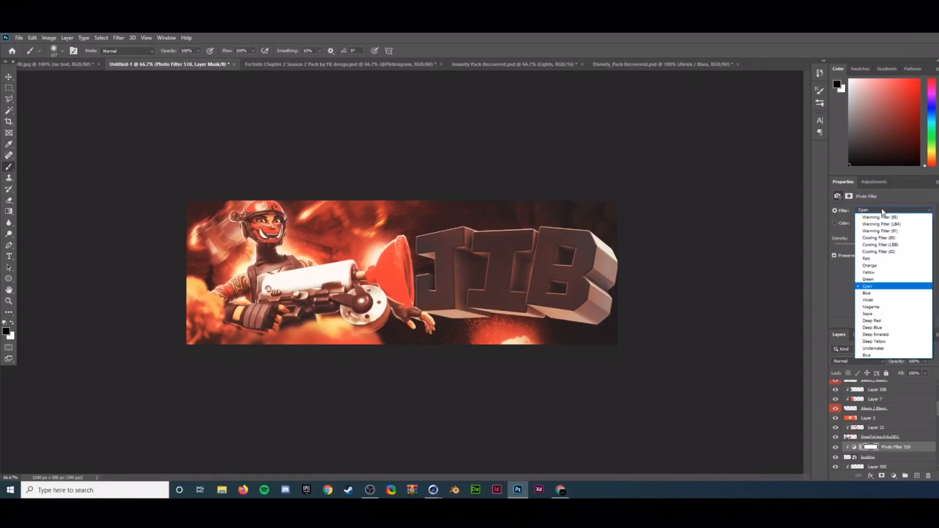
left_click(878, 258)
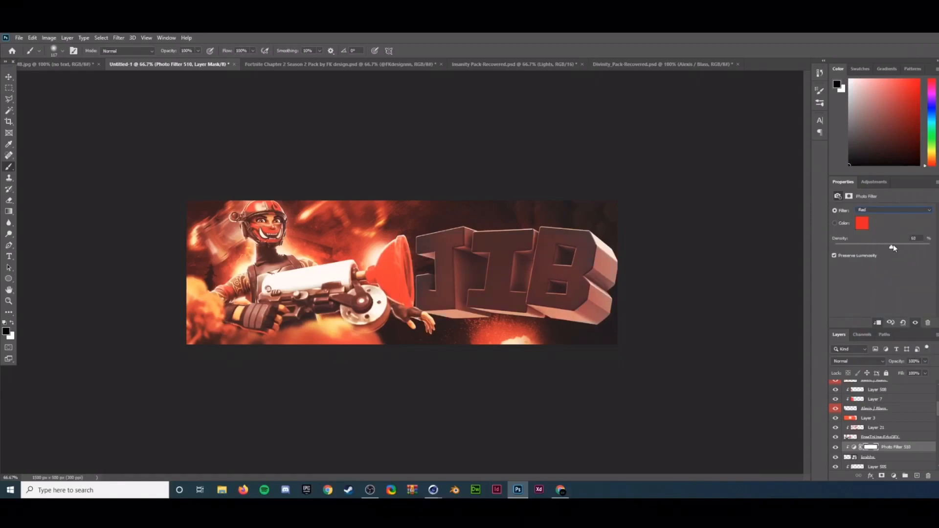
left_click_drag(893, 246, 920, 248)
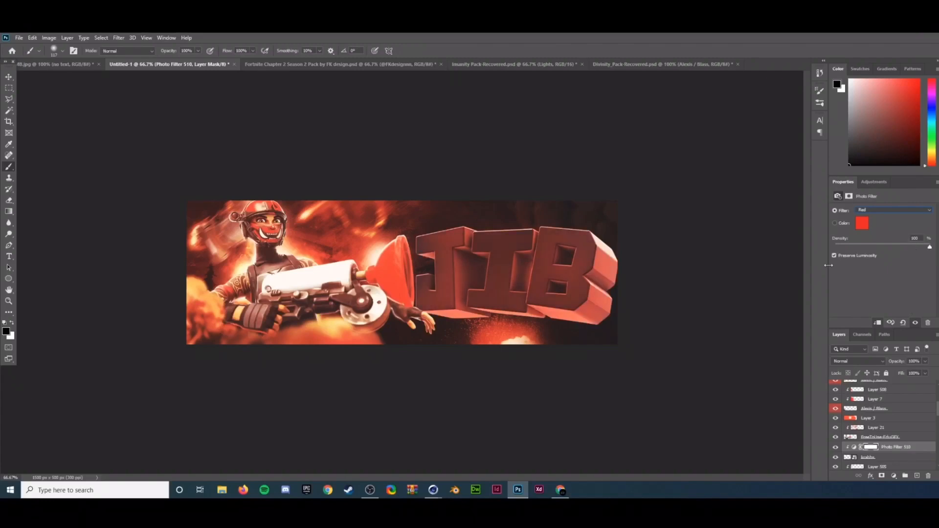
left_click(870, 216)
left_click(891, 321)
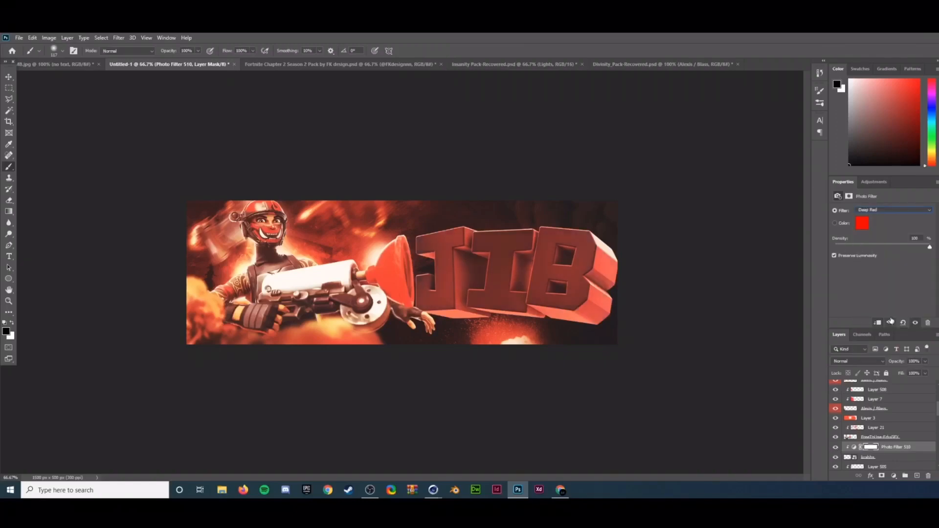
- Try the Deep Yellow and Magenta filters on the JIB text and return to Deep Red
left_click(884, 211)
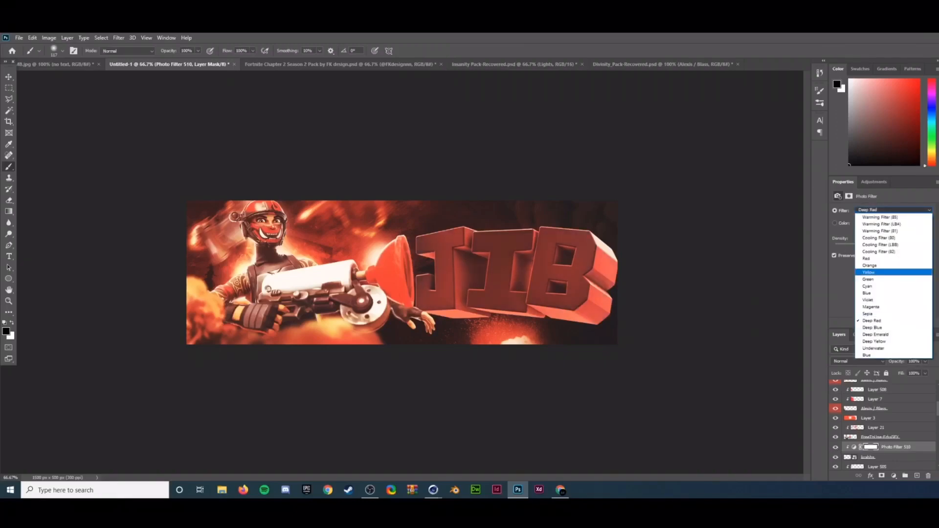
left_click(881, 341)
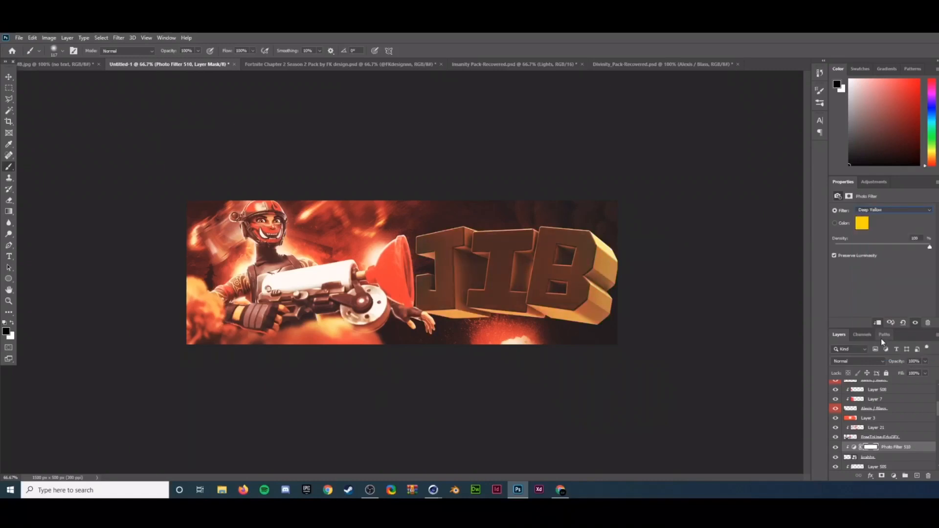
left_click(895, 213)
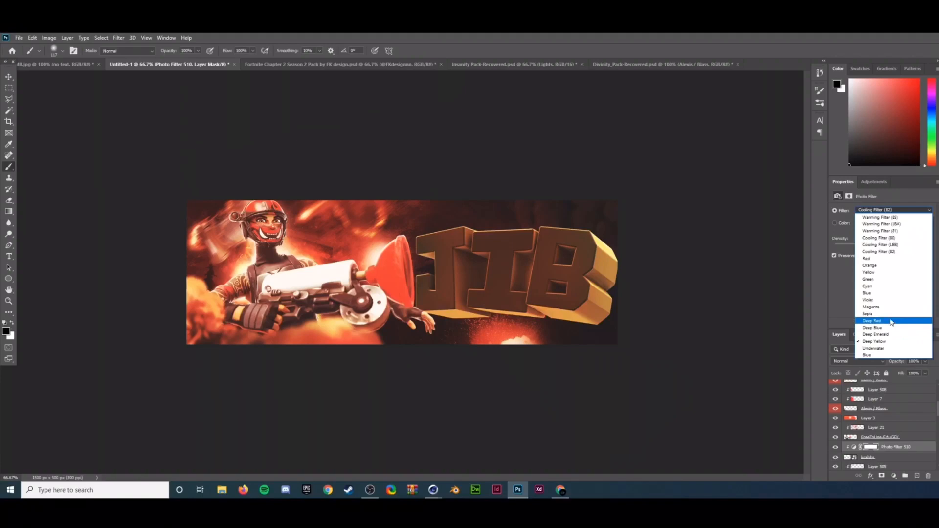
left_click(885, 307)
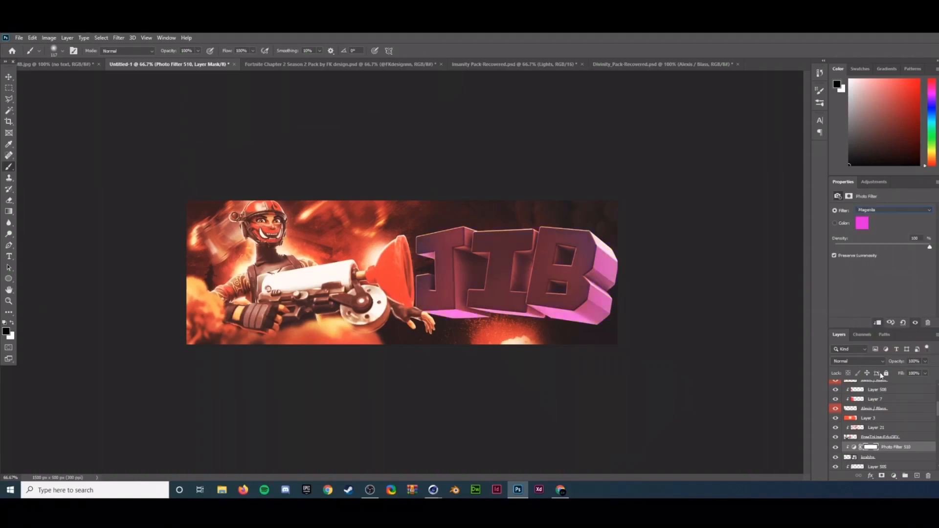
left_click(867, 209)
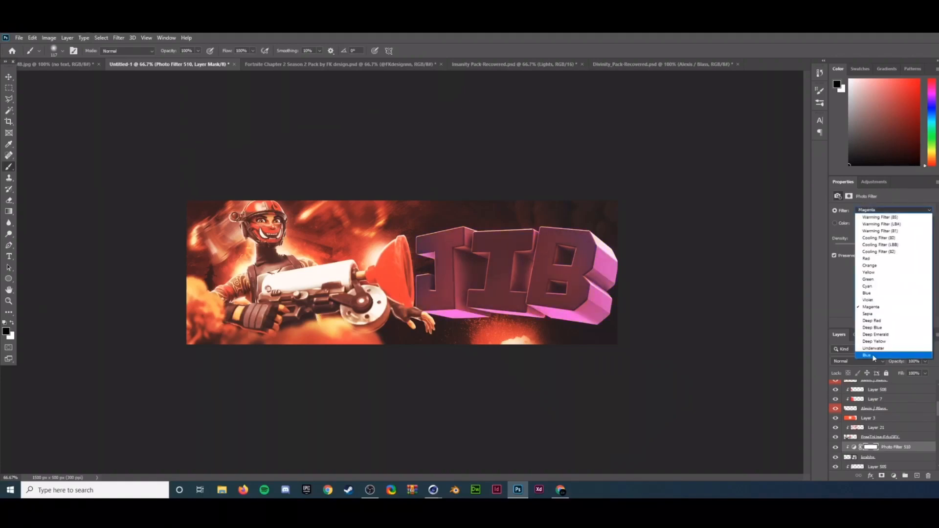
left_click(878, 321)
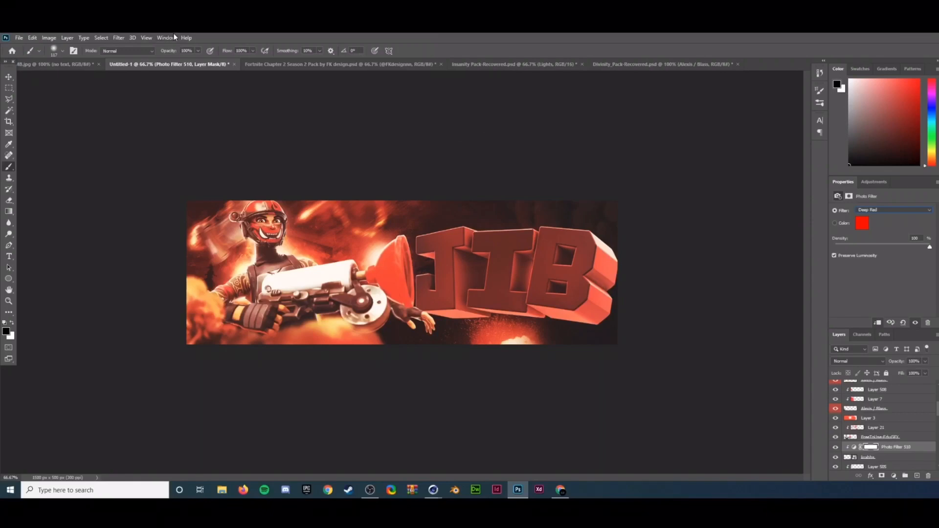
- Switch to the Divinity_Pack-Recovered.psd document and collapse and hide its Explosions / Fire group
left_click(663, 67)
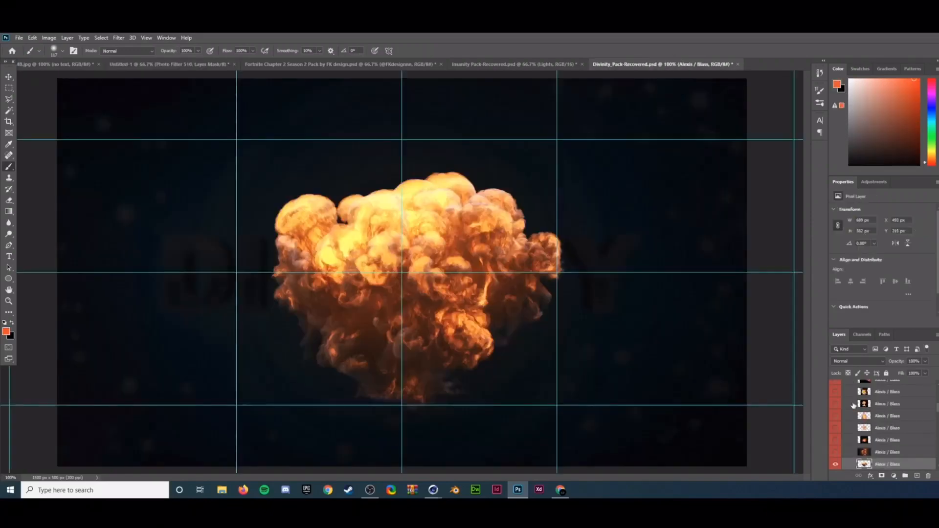
scroll(866, 440, "up", 6)
left_click(851, 428)
left_click(835, 429)
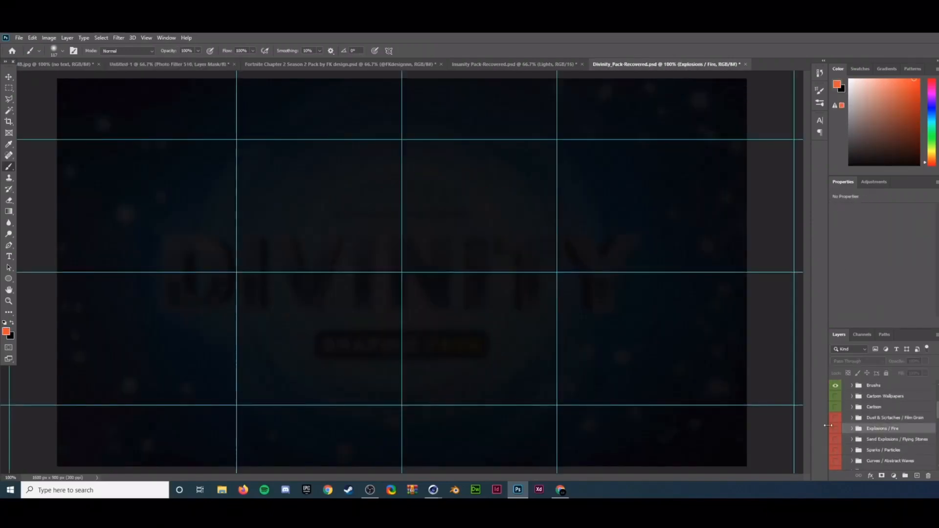
- Expand the Grunges group and preview its textures one by one
scroll(835, 442, "down", 2)
left_click(851, 449)
scroll(851, 450, "down", 5)
left_click(835, 459)
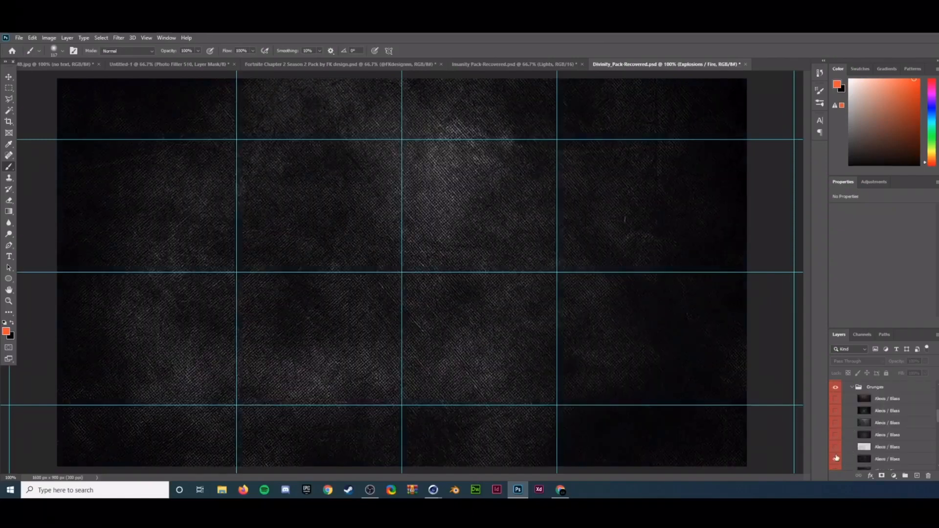
left_click(835, 458)
scroll(835, 458, "down", 5)
left_click(834, 437)
left_click(834, 435)
left_click(835, 424)
left_click(835, 424)
scroll(835, 424, "down", 4)
left_click(834, 425)
left_click(835, 412)
left_click(835, 399)
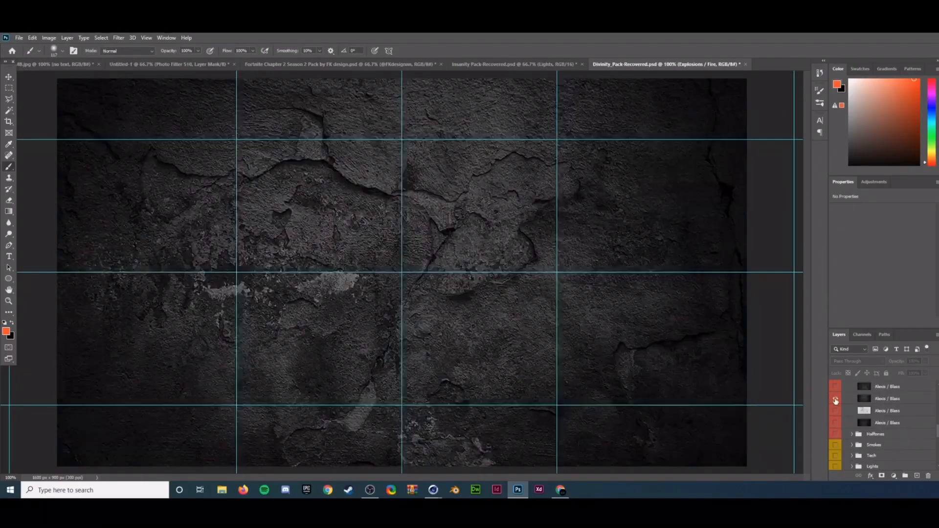
- Go back through the Grunges textures and compare the cracked-wall ones for use on the text
scroll(835, 401, "up", 4)
left_click(835, 436)
left_click(835, 437)
left_click(834, 425)
left_click(834, 424)
left_click(834, 413)
scroll(873, 418, "up", 3)
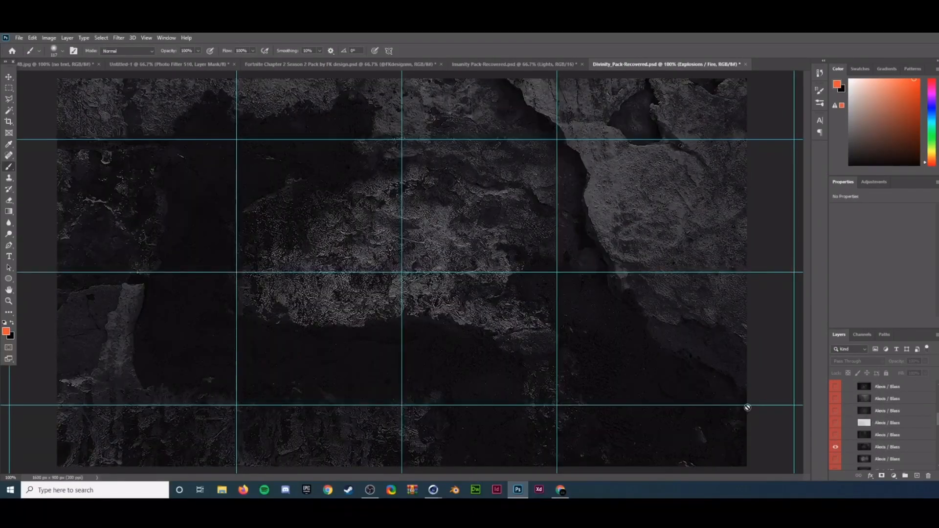
left_click(835, 435)
left_click(835, 435)
left_click(843, 388)
left_click(835, 388)
scroll(833, 396, "up", 2)
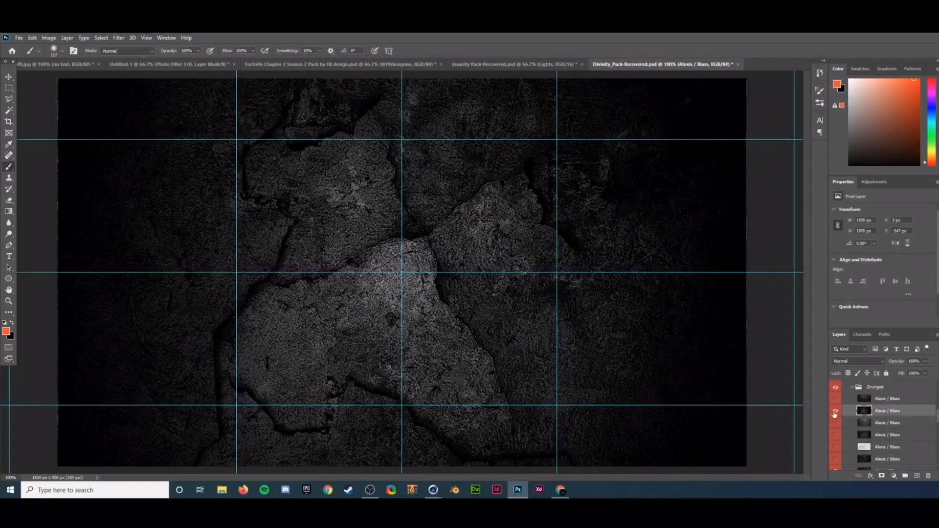
left_click(834, 411)
left_click(833, 399)
left_click(833, 399)
scroll(832, 401, "down", 3)
- Copy the chosen grunge texture into the banner document, scale it to about 47% and position it over the JIB text
left_click_drag(876, 435, 360, 282)
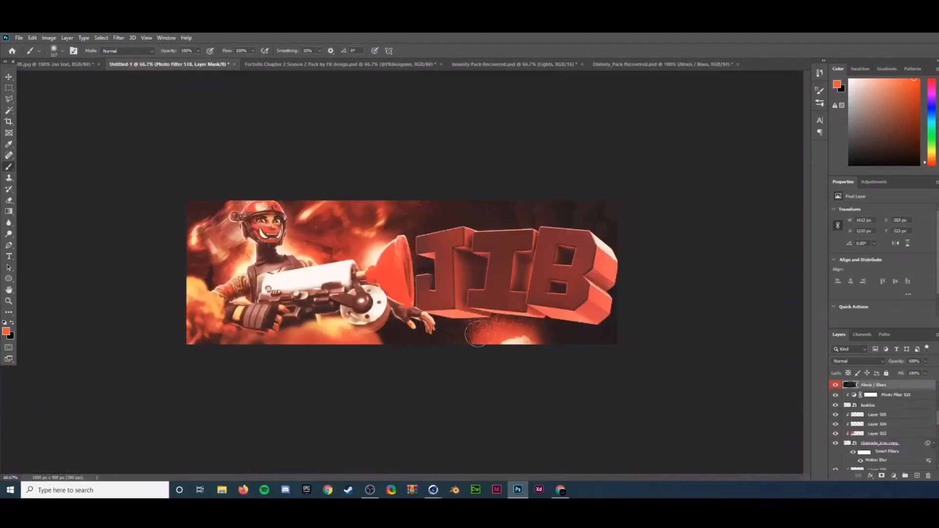
key("ctrl+t")
left_click_drag(128, 455, 342, 348)
left_click_drag(464, 286, 535, 396)
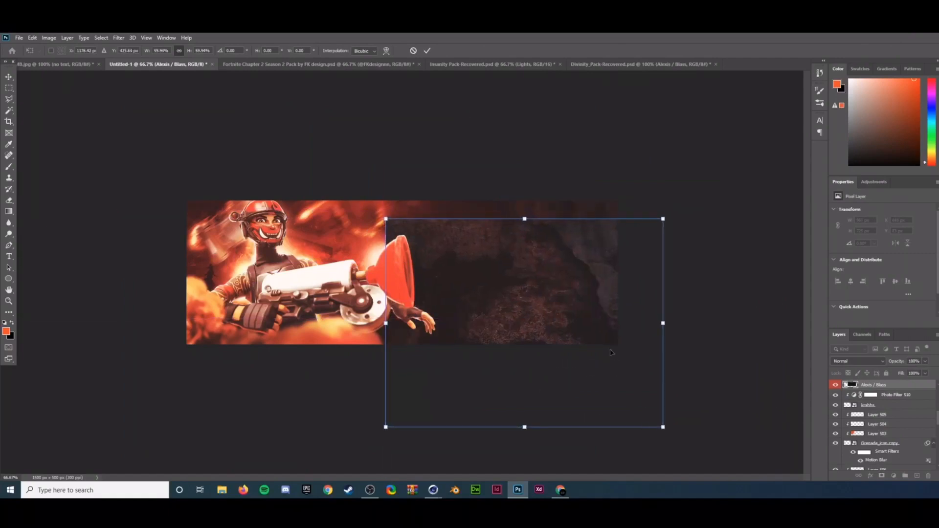
mouse_move(667, 434)
left_mouse_down()
mouse_move(595, 394)
mouse_move(608, 373)
left_mouse_up()
key("Return")
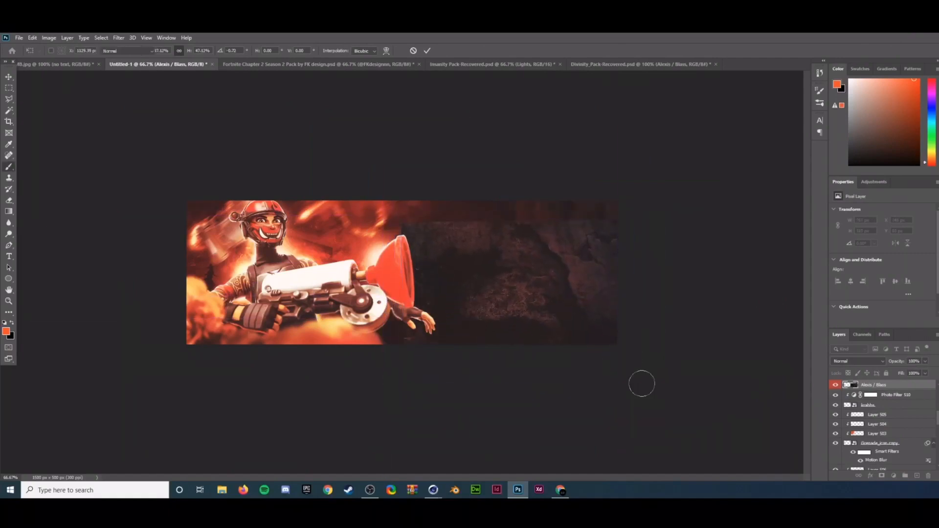
- Clip the scaled grunge texture to the JIB text and set its blend mode to Linear Dodge (Add)
left_click(890, 395)
scroll(890, 393, "up", 3)
left_click(891, 389, "alt")
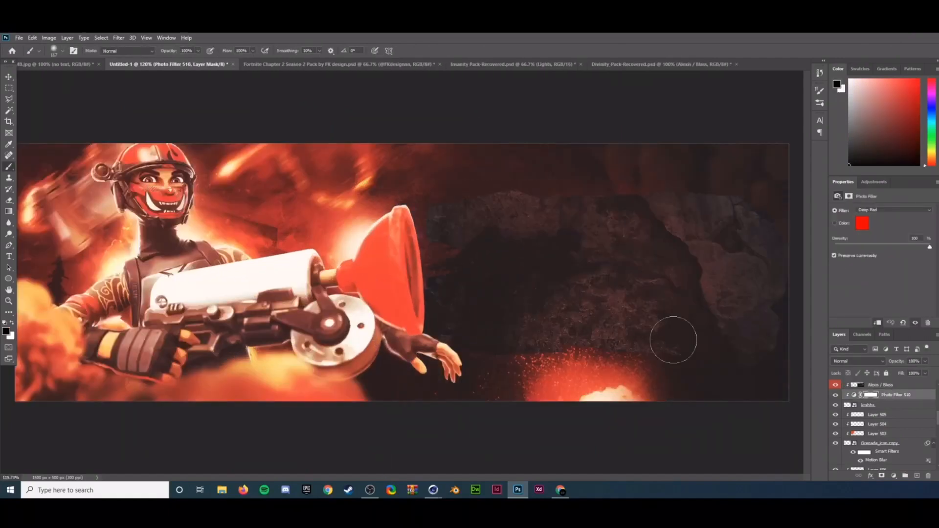
scroll(673, 335, "down", 1)
left_click(837, 361)
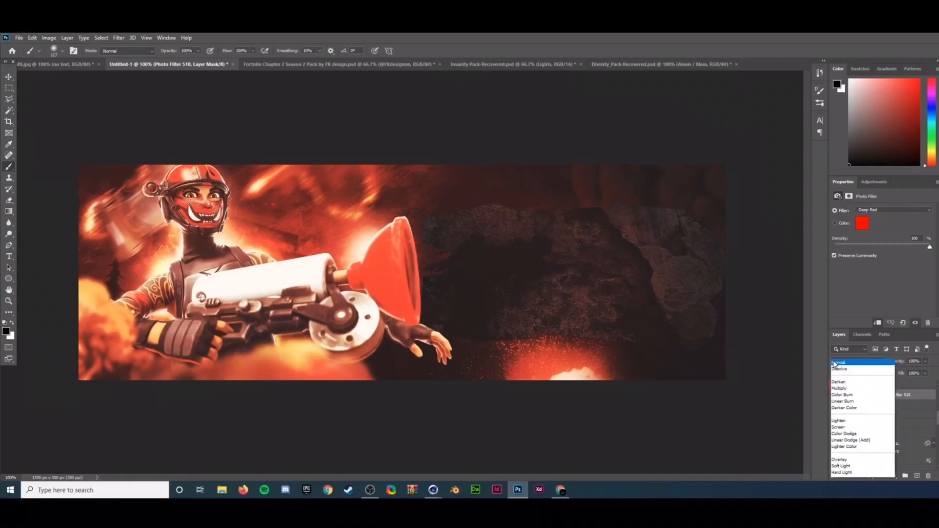
key("Escape")
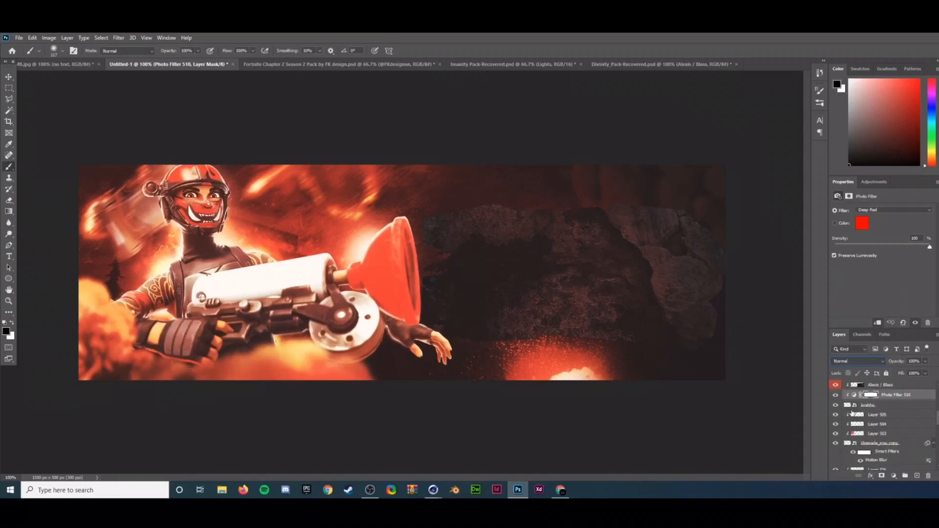
left_click(875, 386)
left_click(858, 362)
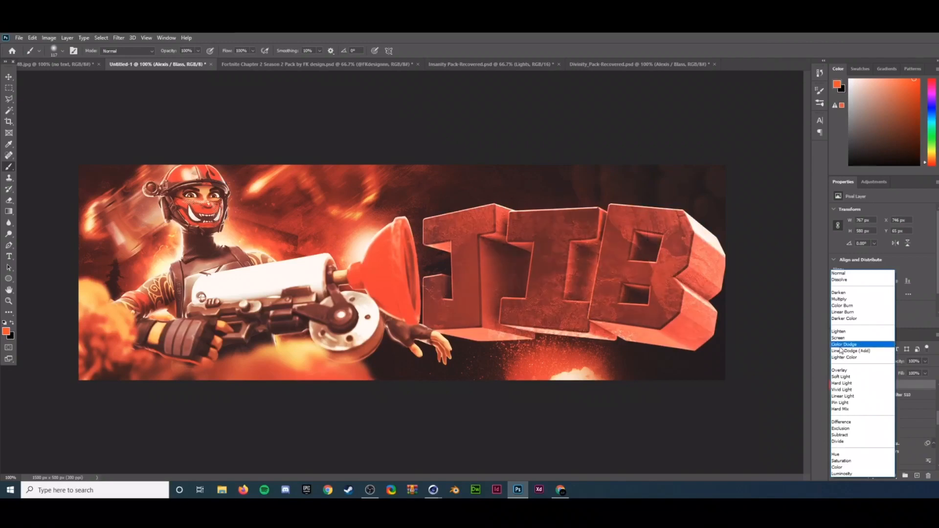
left_click(840, 351)
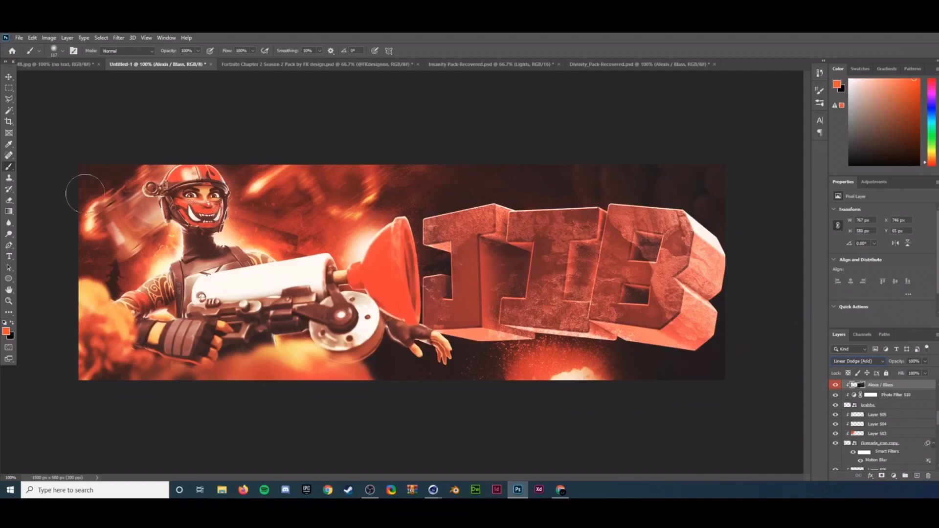
- Erase the grunge texture from the extruded sides and inner openings of the JIB letters with a soft round eraser
left_click(9, 200)
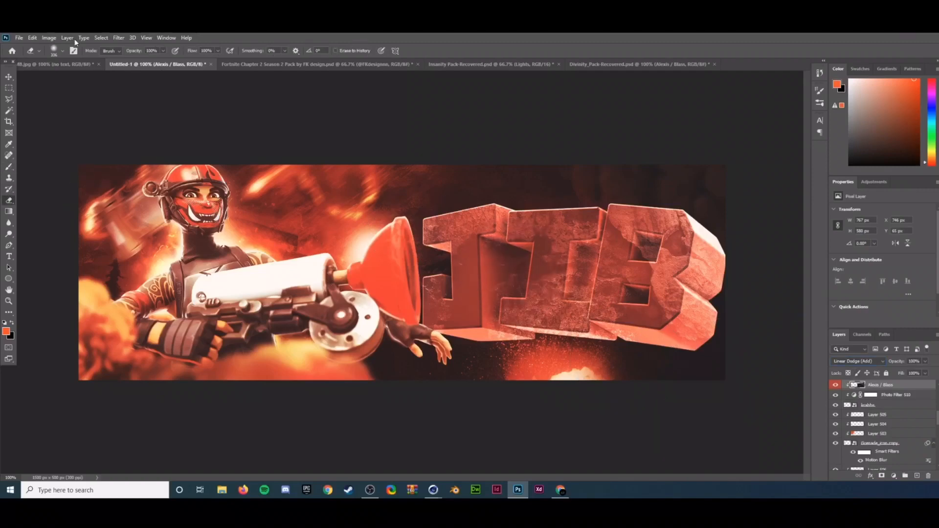
left_click(63, 51)
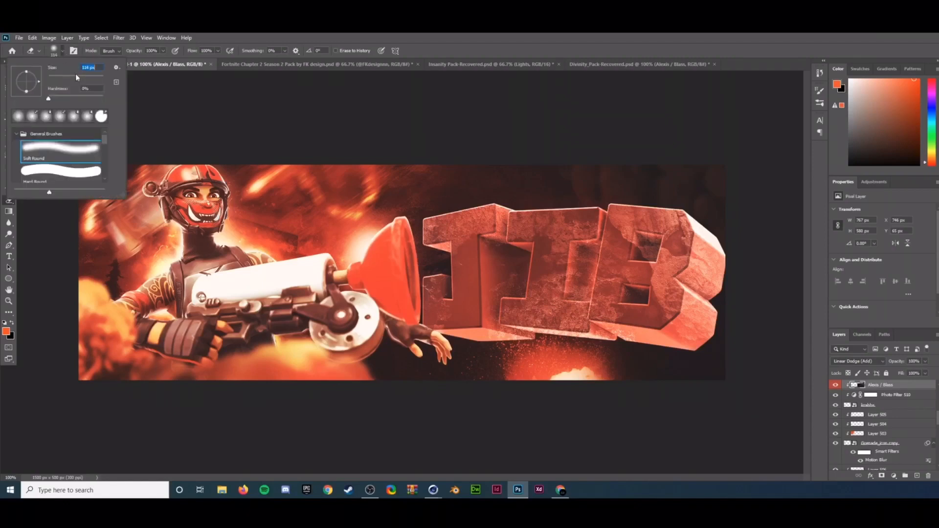
mouse_move(674, 350)
left_mouse_down()
mouse_move(713, 315)
mouse_move(710, 308)
mouse_move(691, 327)
mouse_move(709, 227)
mouse_move(723, 313)
left_mouse_up()
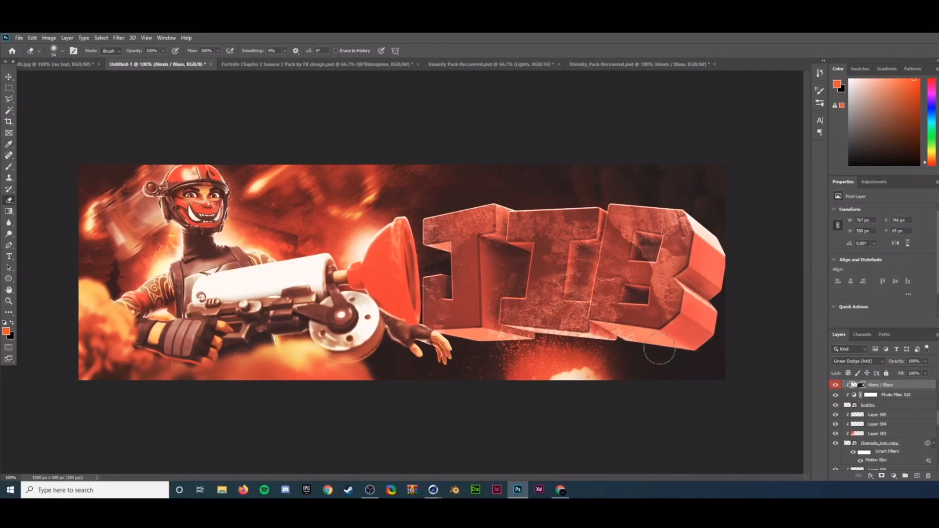
mouse_move(613, 339)
left_mouse_down()
mouse_move(496, 341)
mouse_move(557, 338)
mouse_move(520, 340)
mouse_move(486, 321)
mouse_move(491, 276)
mouse_move(503, 264)
mouse_move(516, 286)
mouse_move(499, 251)
mouse_move(505, 199)
left_mouse_up()
mouse_move(580, 293)
left_mouse_down()
mouse_move(582, 248)
mouse_move(597, 236)
left_mouse_up()
left_click_drag(629, 295, 636, 292)
left_click_drag(646, 250, 652, 241)
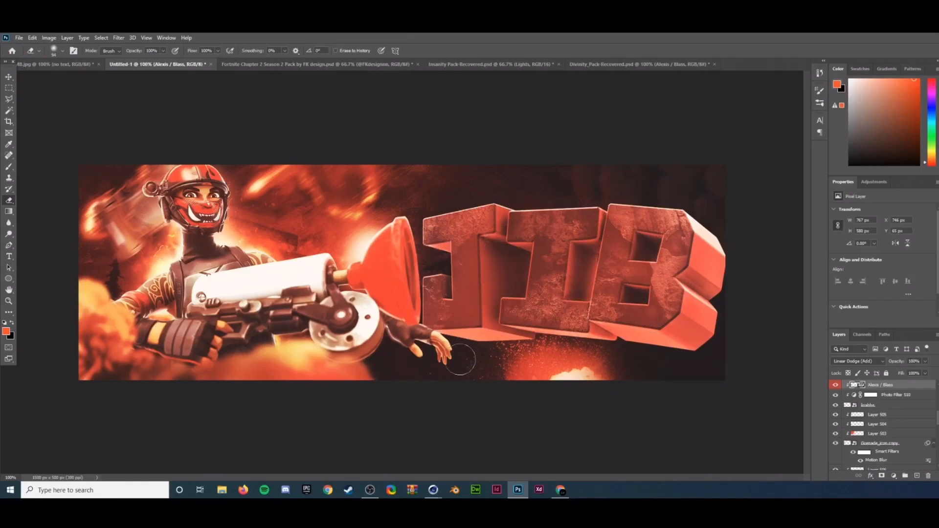
- Keep the grunge texture on Linear Dodge (Add) and duplicate its layer
scroll(577, 333, "down", 2)
scroll(583, 328, "up", 2)
left_click(860, 362)
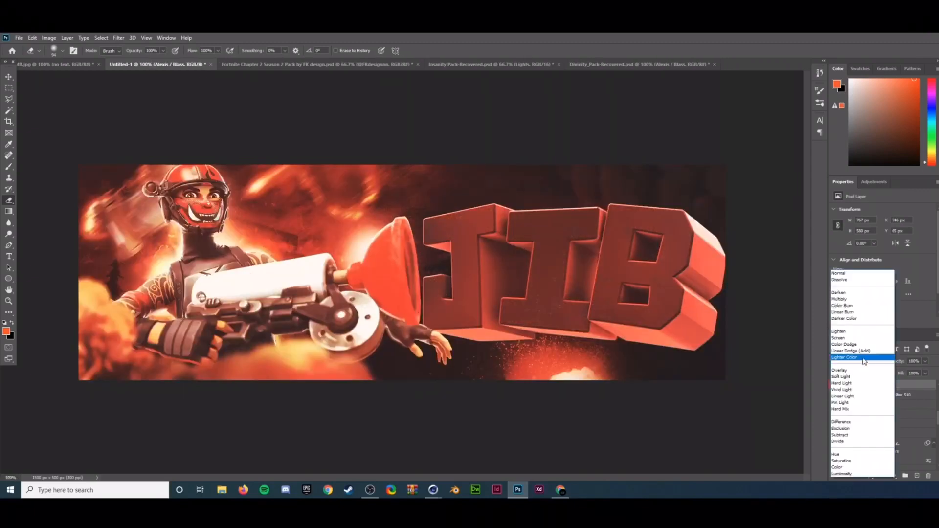
left_click(863, 351)
key("ctrl+j")
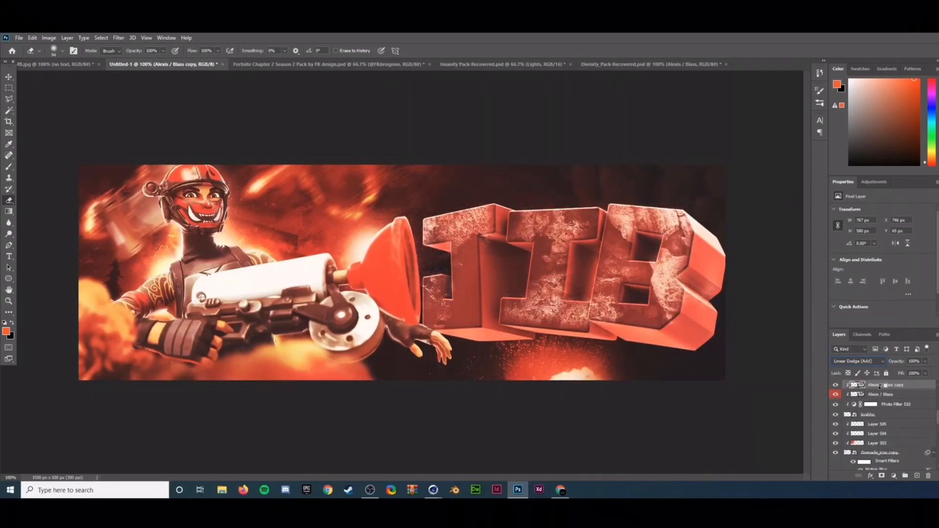
- Compare Soft Light and Color Dodge on the duplicated texture, settle on Linear Dodge (Add) and lower its opacity to about 10%
left_click(858, 361)
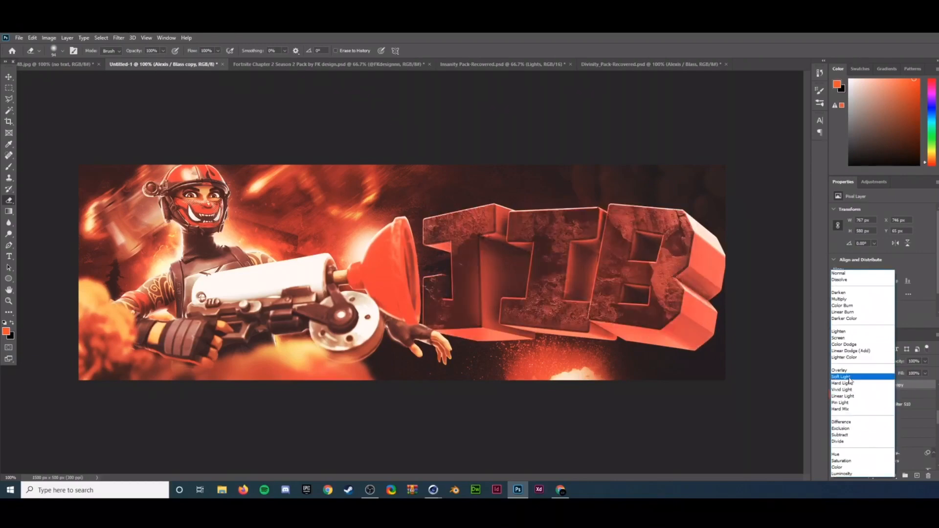
left_click(849, 376)
left_click(855, 361)
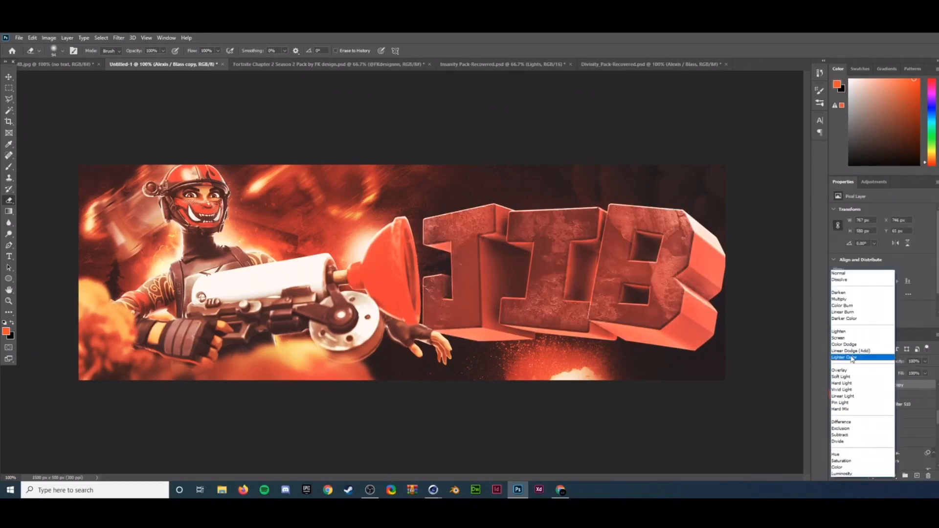
left_click(853, 345)
left_click(857, 361)
left_click(844, 351)
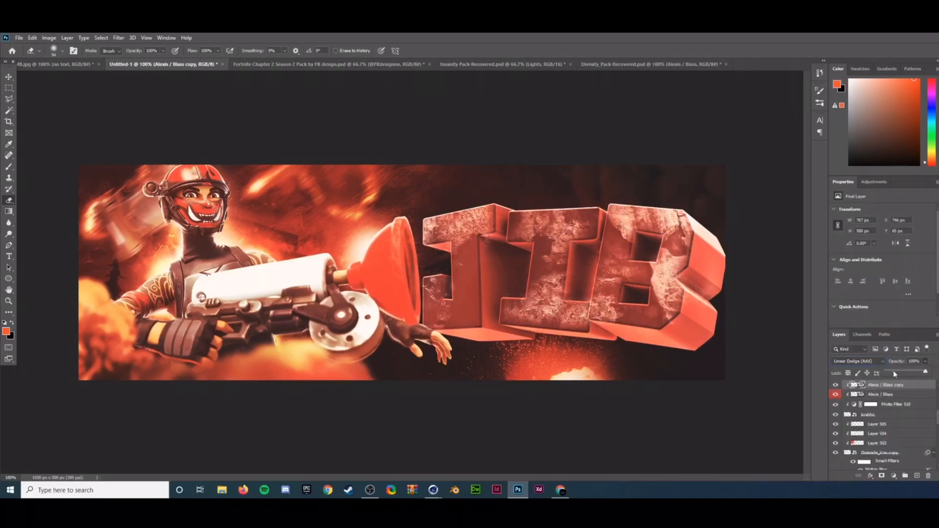
left_click(892, 371)
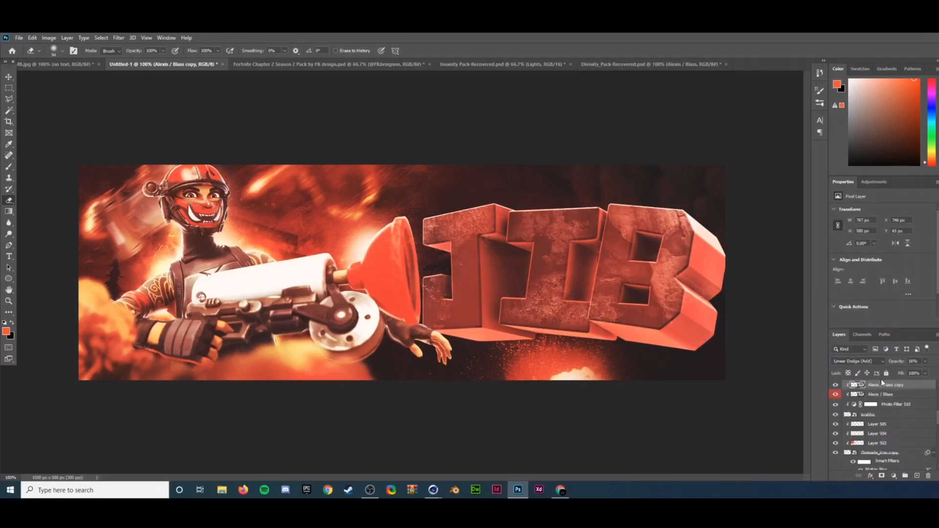
- Add a new layer clipped to the JIB text above the textures and set the foreground color to white (ffffff)
scroll(881, 379, "up", 1)
left_click(917, 475)
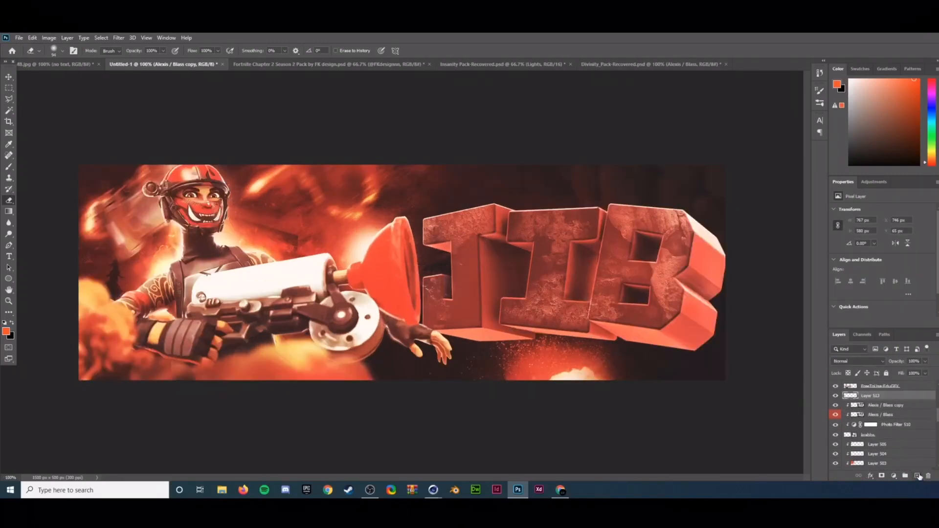
key("ctrl+alt+g")
key("x")
left_click(6, 332)
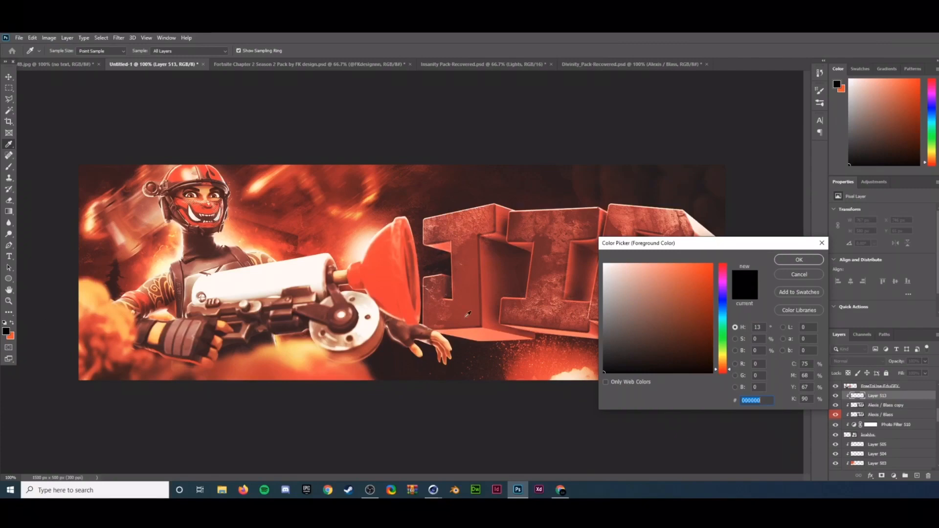
type("ffffff")
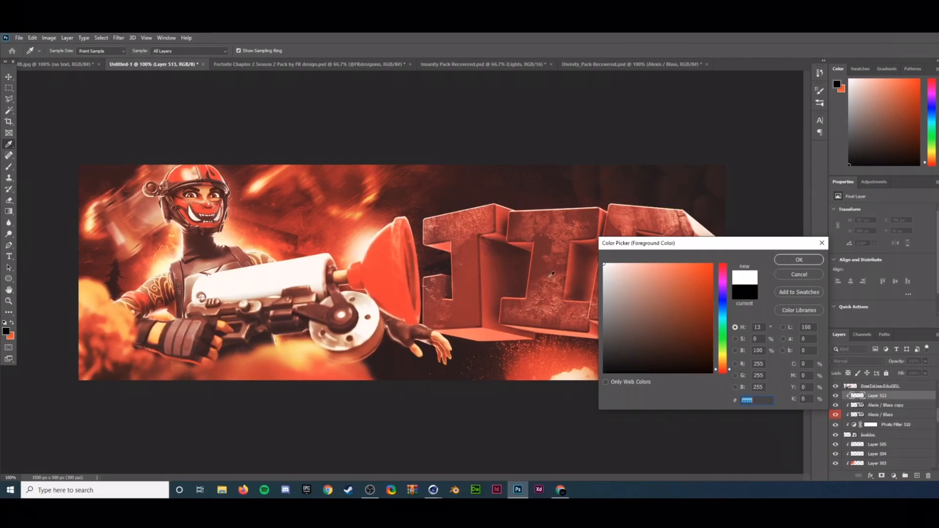
left_click(798, 260)
- Paint soft white highlight spots across the faces of the J, I and B letters with the Brush
key("e")
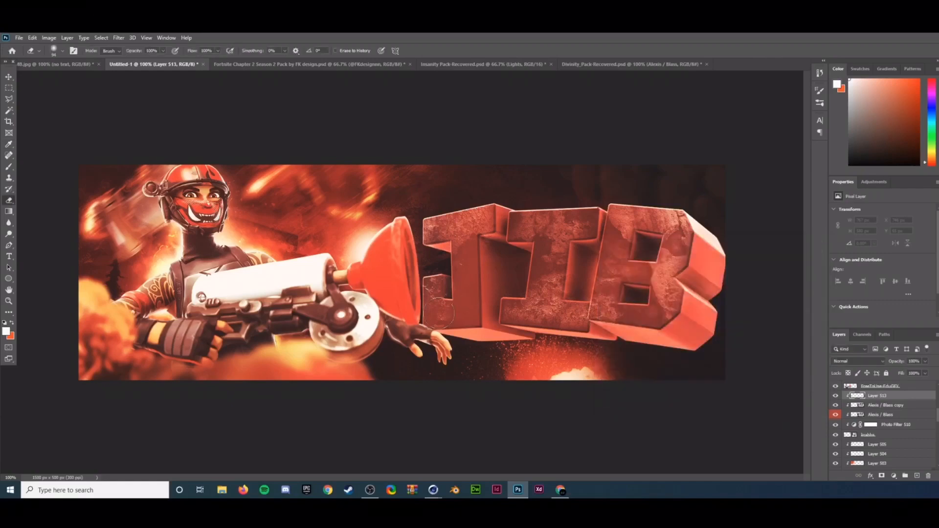
left_click(9, 166)
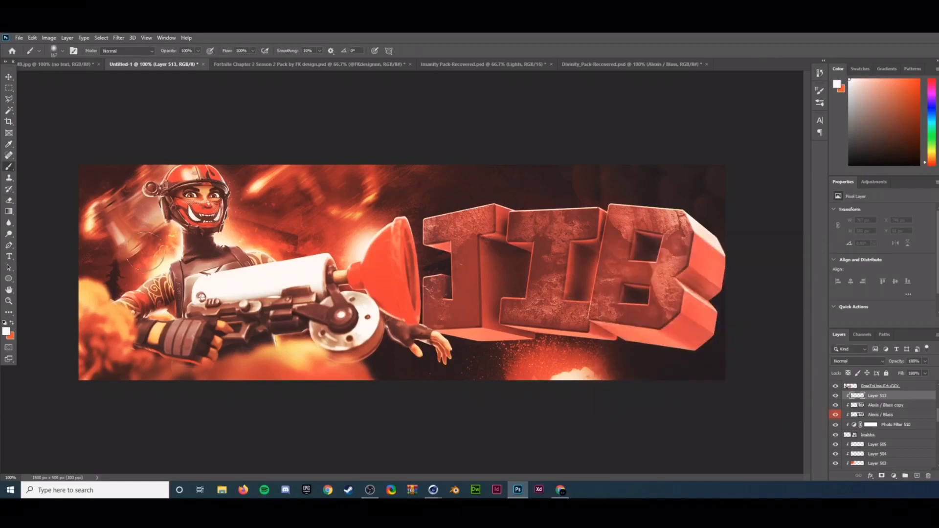
left_click(439, 313)
left_click(463, 263)
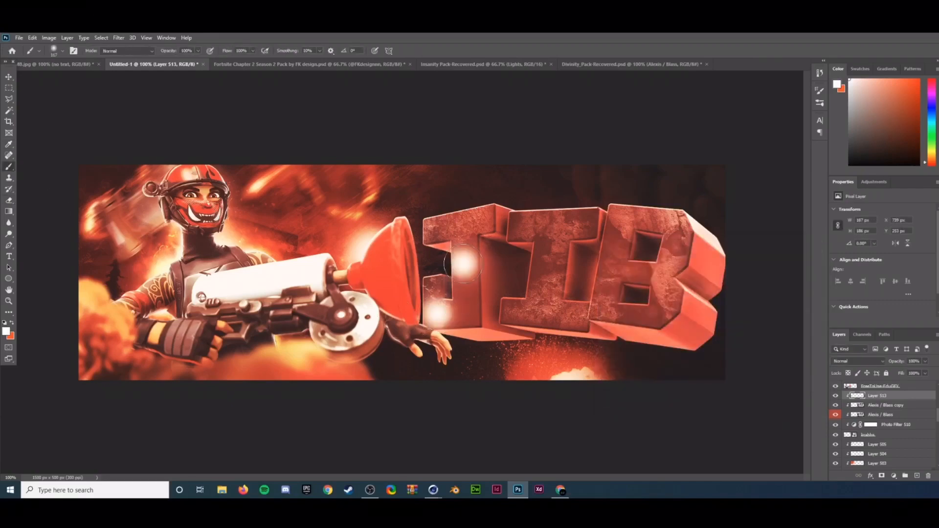
left_click(483, 220)
left_click(528, 223)
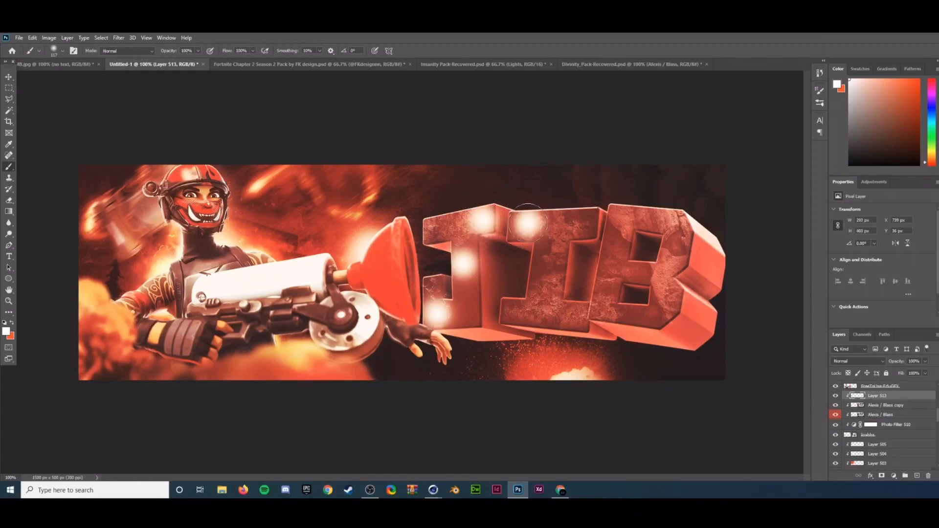
left_click(547, 275)
left_click(570, 314)
left_click(605, 304)
left_click(664, 267)
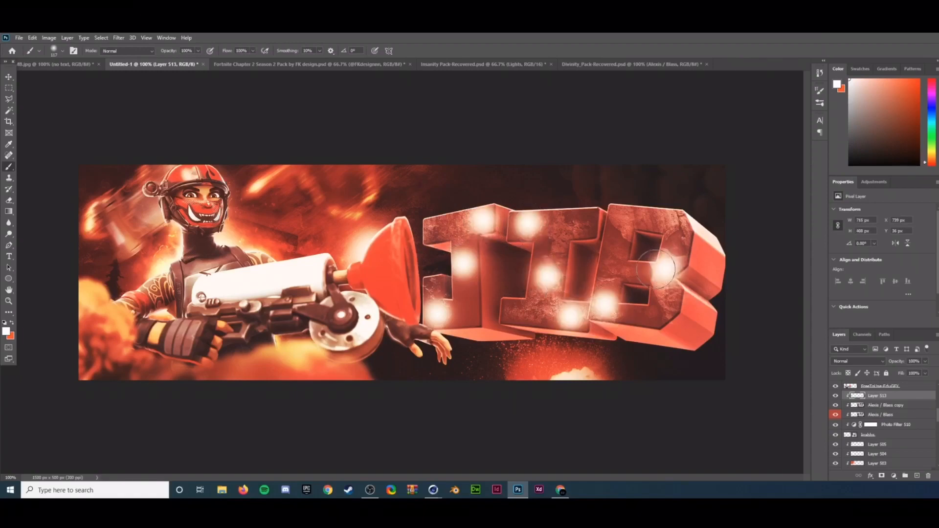
left_click(617, 240)
left_click(668, 221)
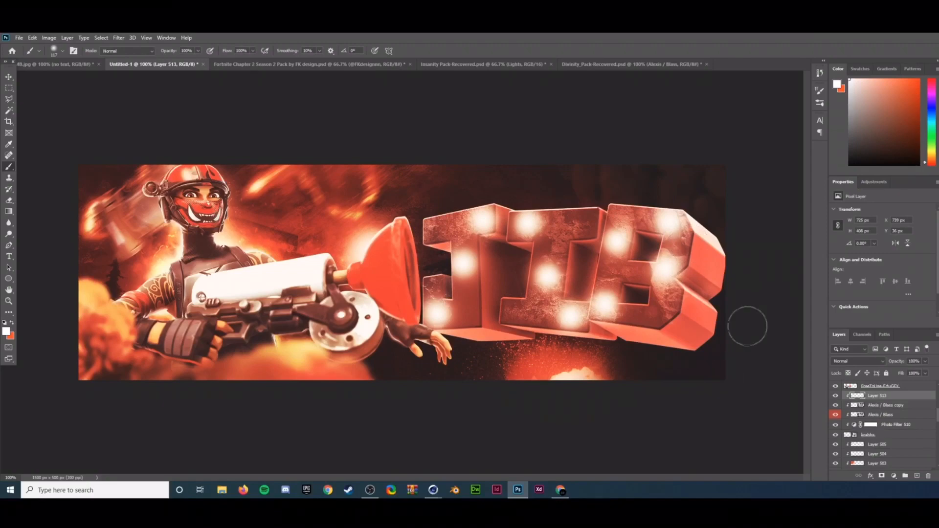
- Blend the white highlights layer as Soft Light, compare it on and off, and add a clipped Hue/Saturation adjustment layer above it
left_click(865, 360)
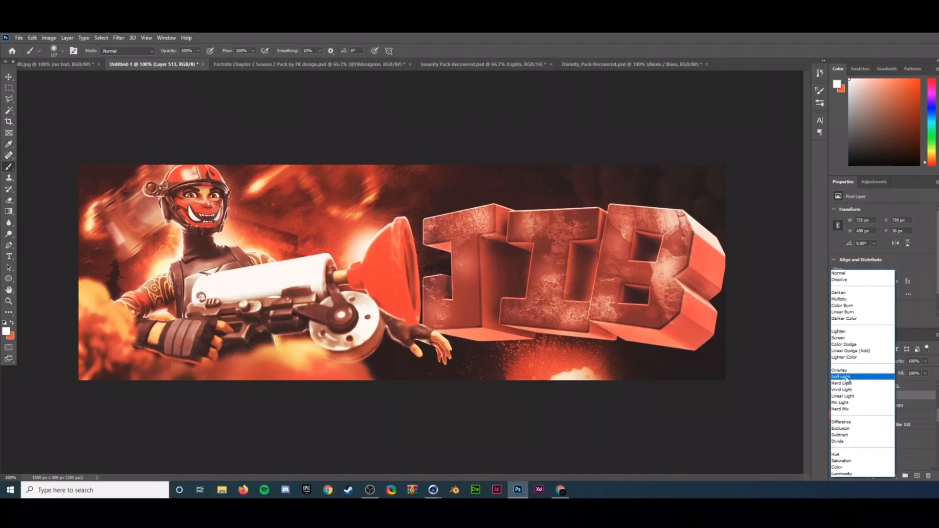
left_click(846, 379)
left_click(836, 396)
left_click(836, 396)
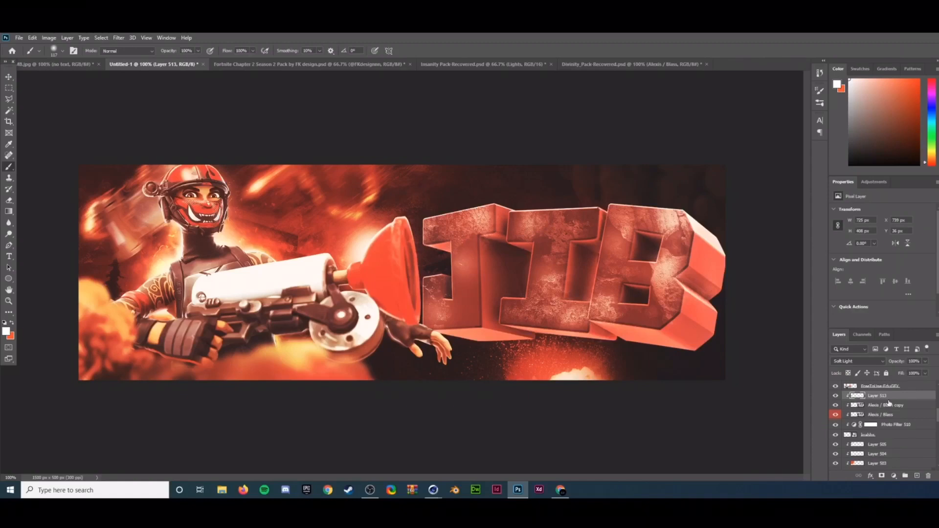
left_click(894, 475)
left_click(909, 404)
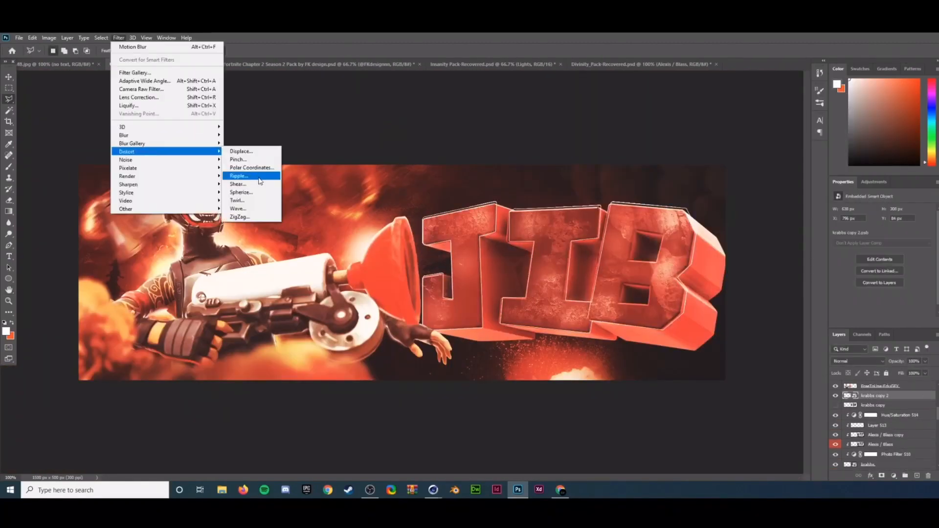
- Distort the JIB outline copy with a Wave filter and apply an inner glow, color overlay and drop shadow to it
left_click(119, 38)
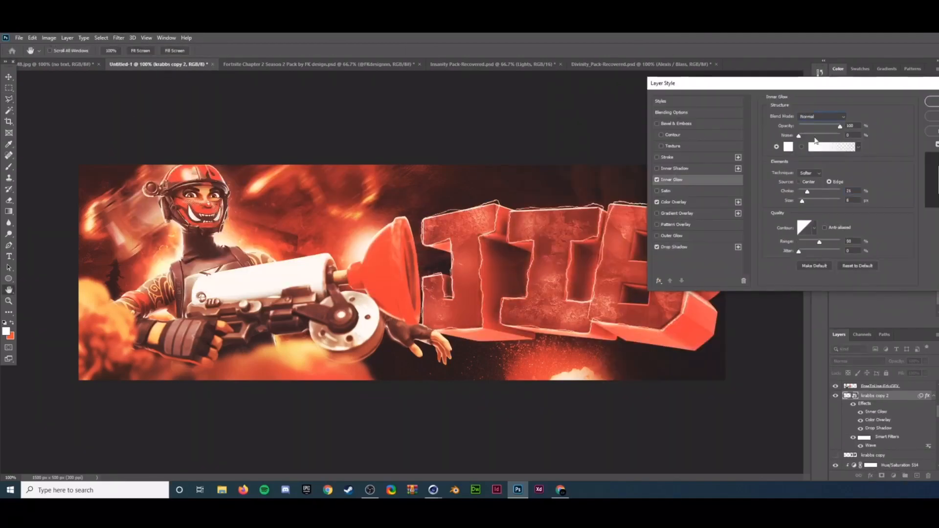
key("Return")
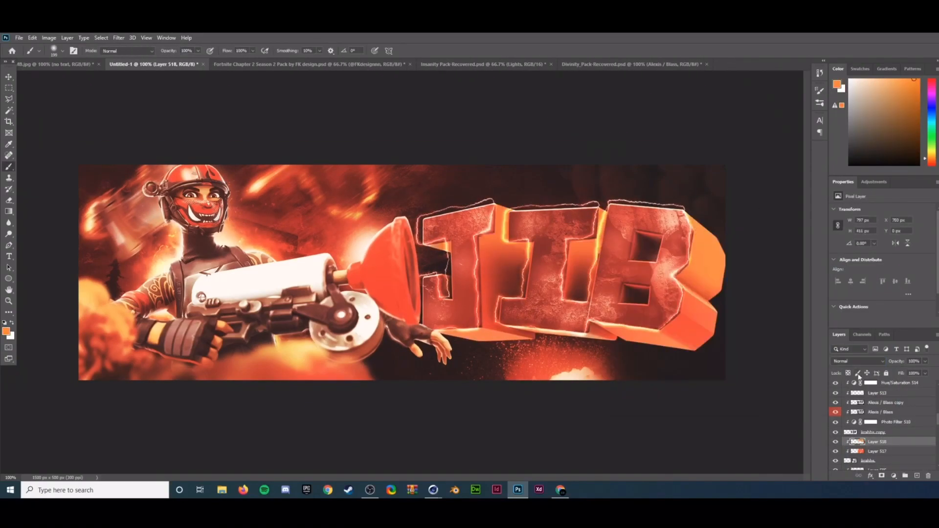
- Try blend modes for the orange paint layer and the grunge texture clipped to the sides of the JIB letters
left_click(858, 361)
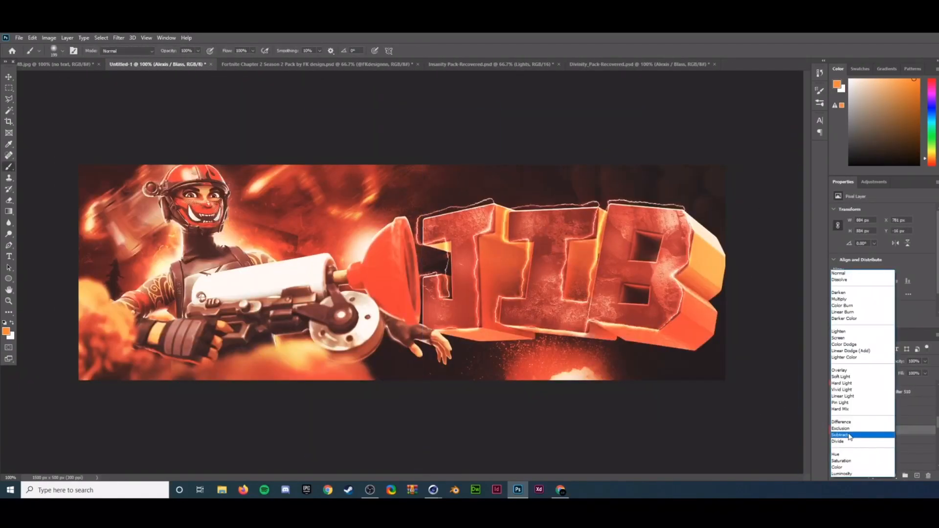
left_click(859, 430)
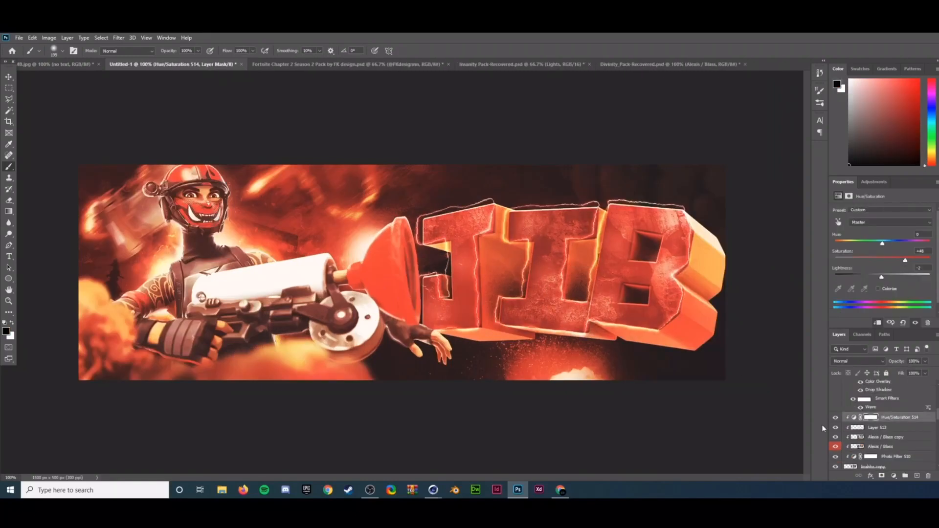
left_click(858, 361)
left_click(543, 438)
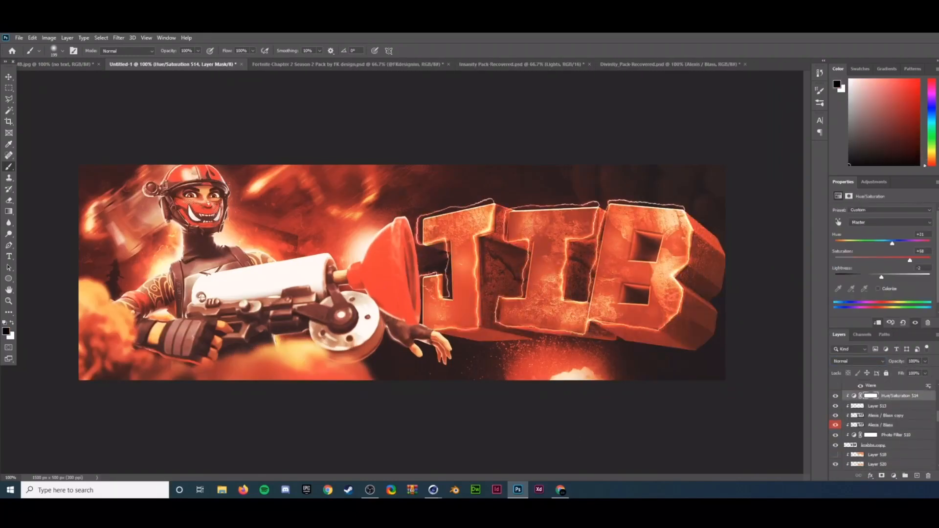
- Fine-tune the Hue/Saturation adjustments of the JIB letters, setting the sides to hue +1 and saturation +71
left_click_drag(883, 276, 888, 279)
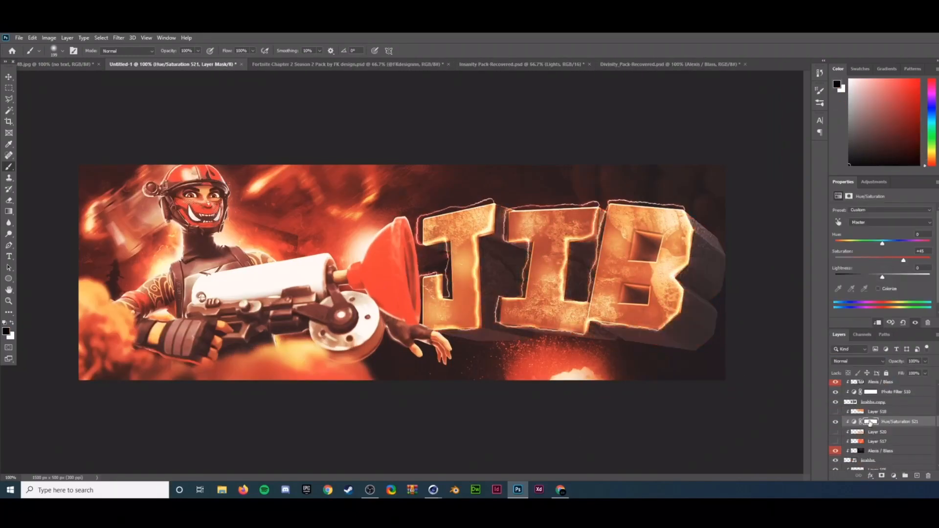
left_click_drag(881, 243, 884, 245)
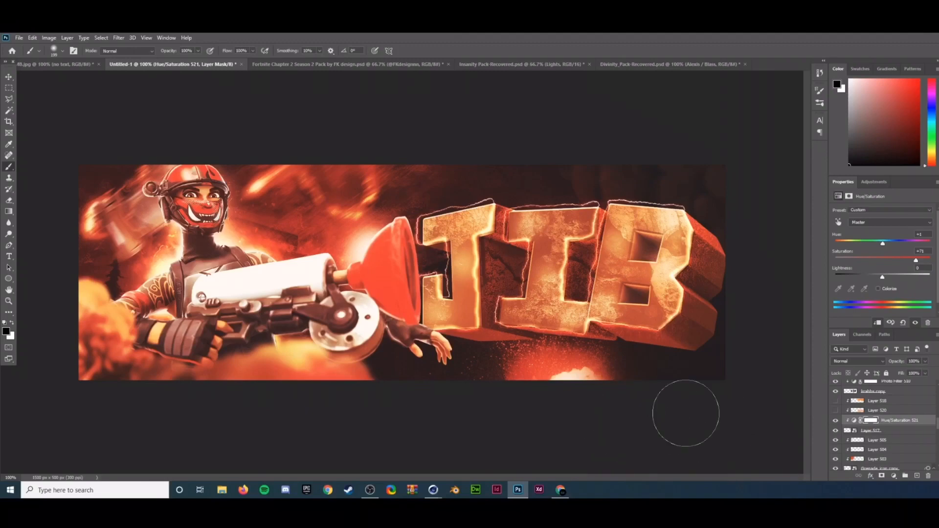
- Toggle the visibility of the JIB letter-face layer to compare the text with and without it
left_click(837, 392)
left_click(836, 391)
left_click(836, 391)
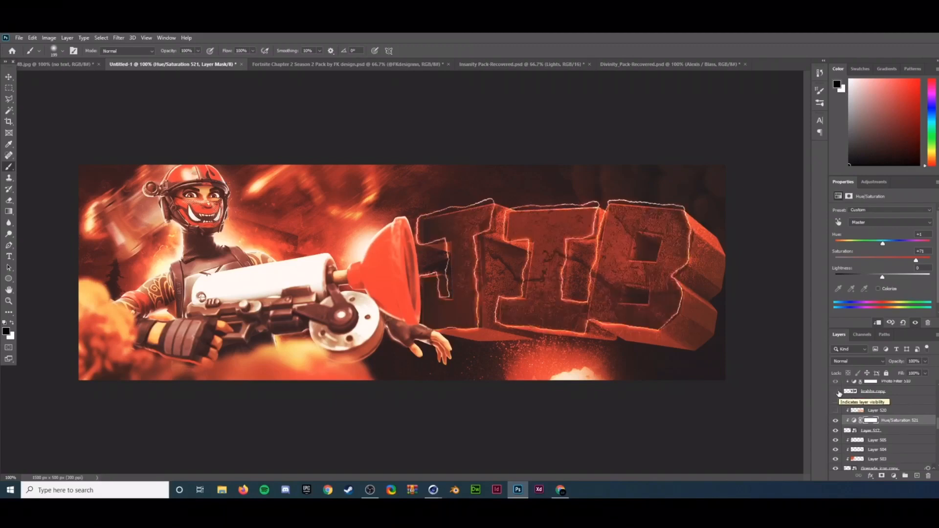
- Show the krabbs copy letter-face layer and try reduced opacities for it, including 80% and 22%
left_click(836, 391)
left_click(874, 392)
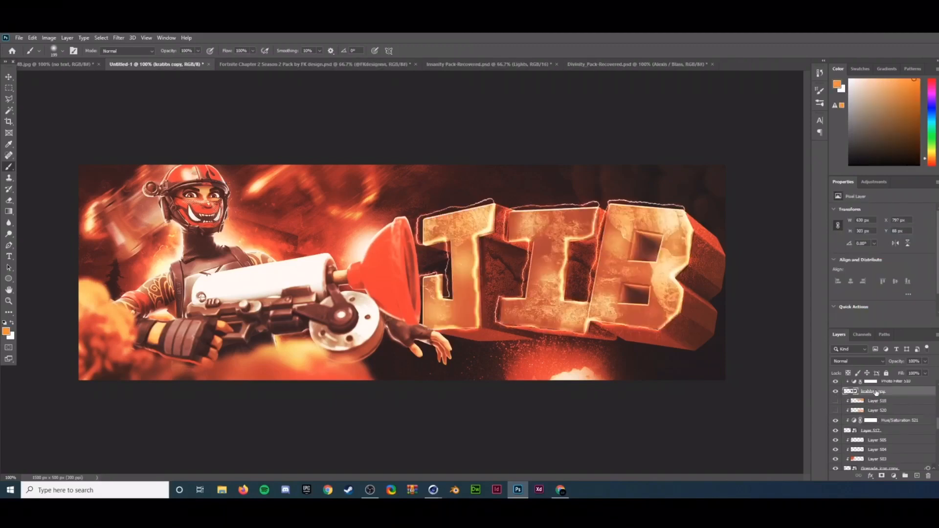
left_click(925, 361)
left_click_drag(912, 370, 907, 370)
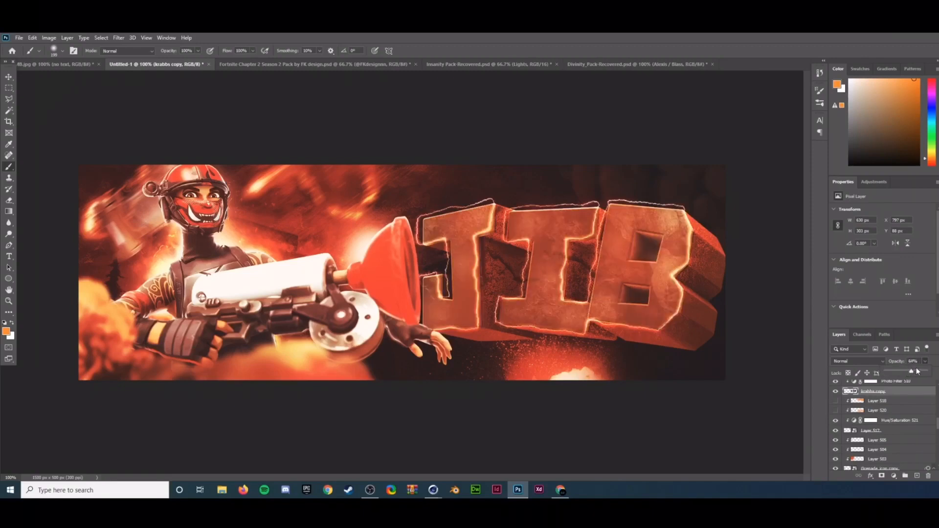
left_click_drag(920, 374, 923, 374)
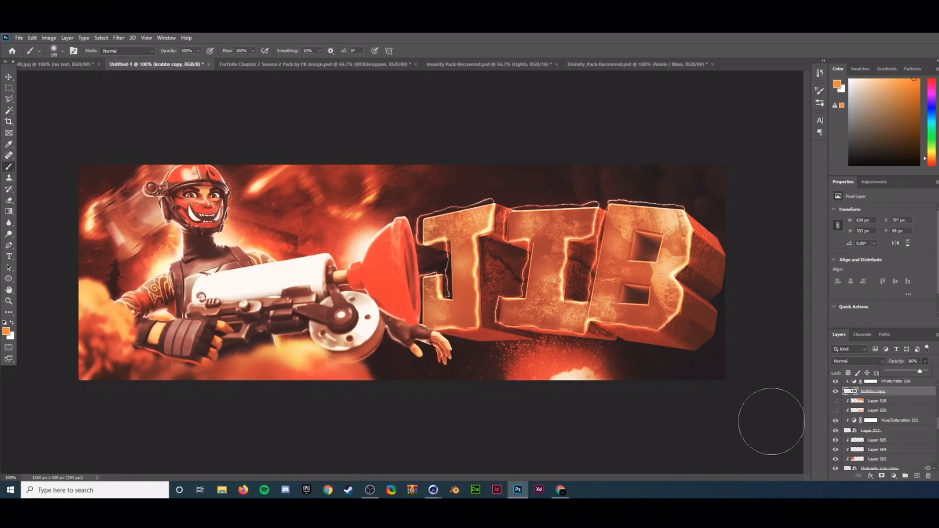
key("ctrl+comma")
key("ctrl+comma")
key("ctrl+comma")
key("ctrl+comma")
key("ctrl+comma")
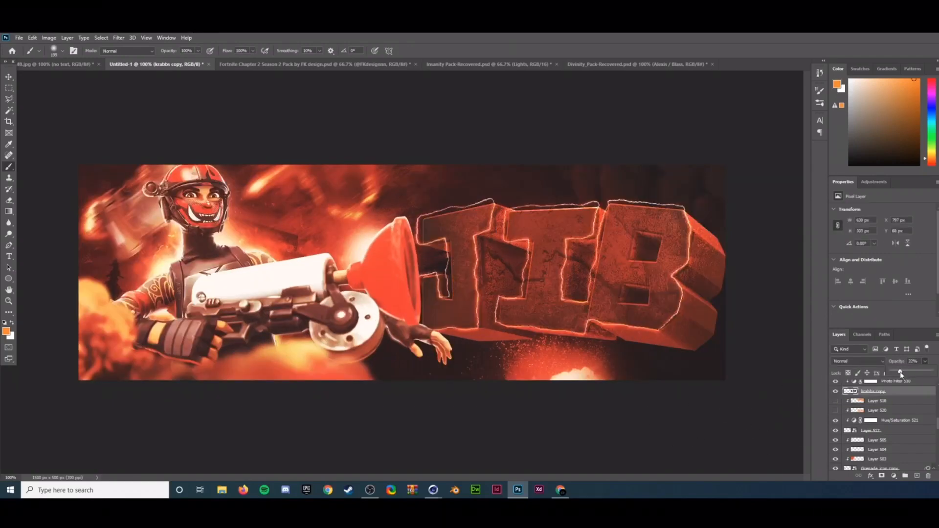
- Toggle the visibility of the JIB letter-side layer to compare the text with and without it
scroll(844, 439, "up", 5)
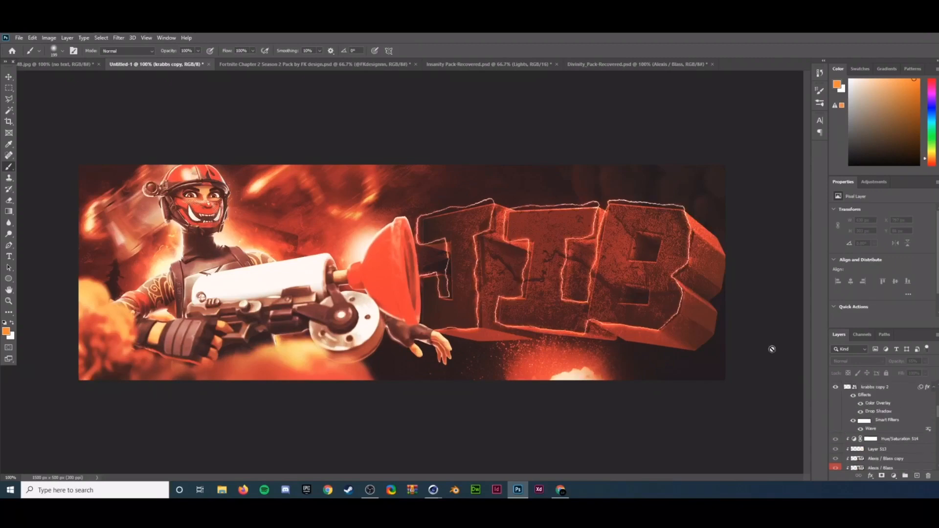
scroll(835, 402, "down", 4)
left_click(835, 439)
left_click(835, 438)
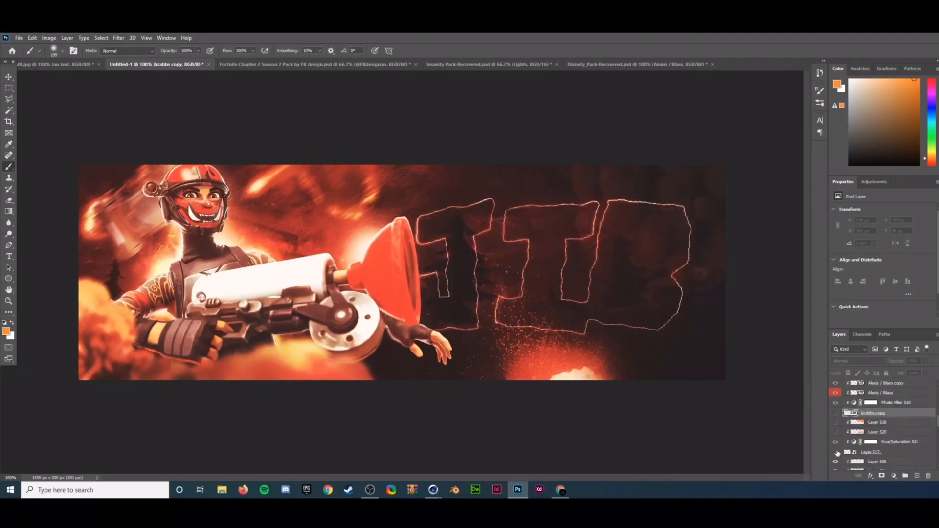
left_click(836, 439)
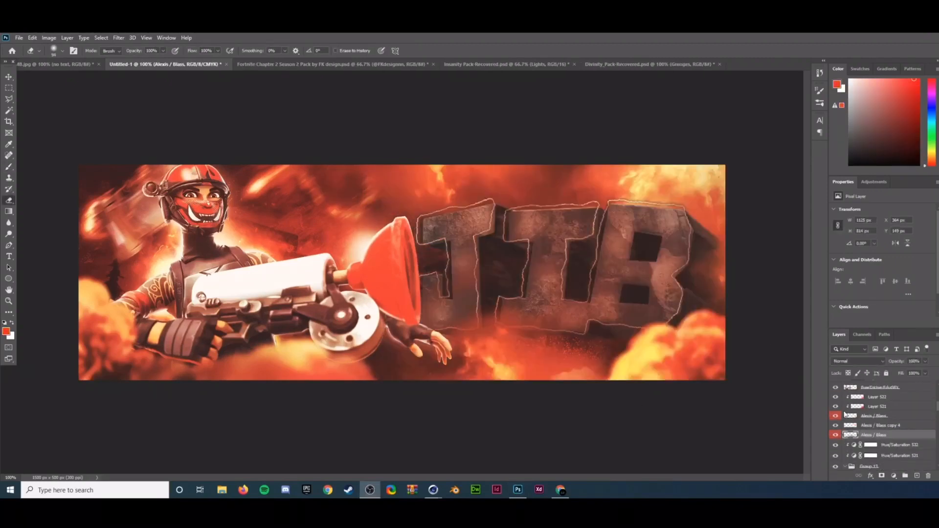
- Toggle the overlay and Hue/Saturation layers above the JIB text group one by one to examine what each contributes
scroll(844, 414, "up", 1)
left_click(835, 426)
left_click(835, 426)
left_click(835, 436)
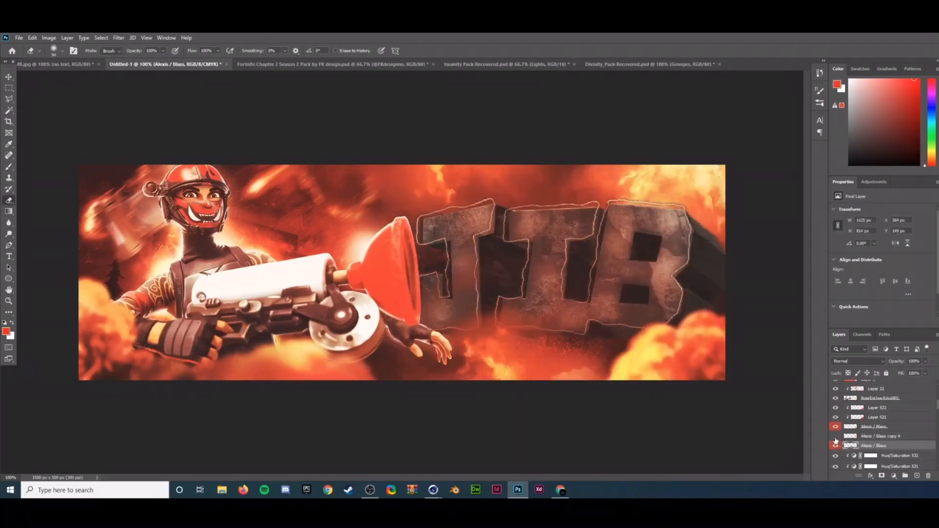
left_click(835, 436)
left_click(835, 445)
left_click(835, 445)
scroll(836, 447, "down", 2)
left_click(835, 445)
left_click(835, 445)
scroll(836, 445, "down", 5)
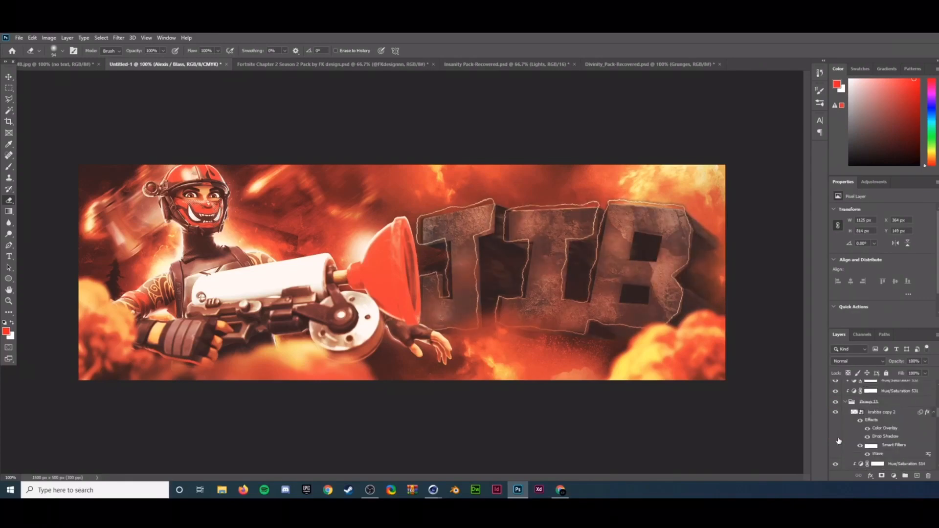
scroll(880, 425, "up", 5)
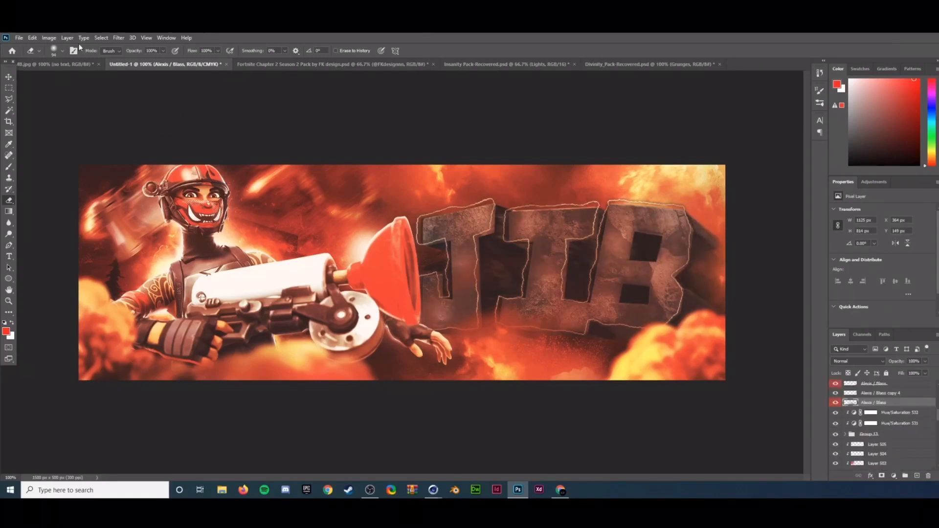
- Save the finished banner as a PNG copy named cr filter in the Downloads folder
left_click(18, 38)
left_click(32, 142)
left_click(98, 265)
left_click(83, 381)
left_click(97, 253)
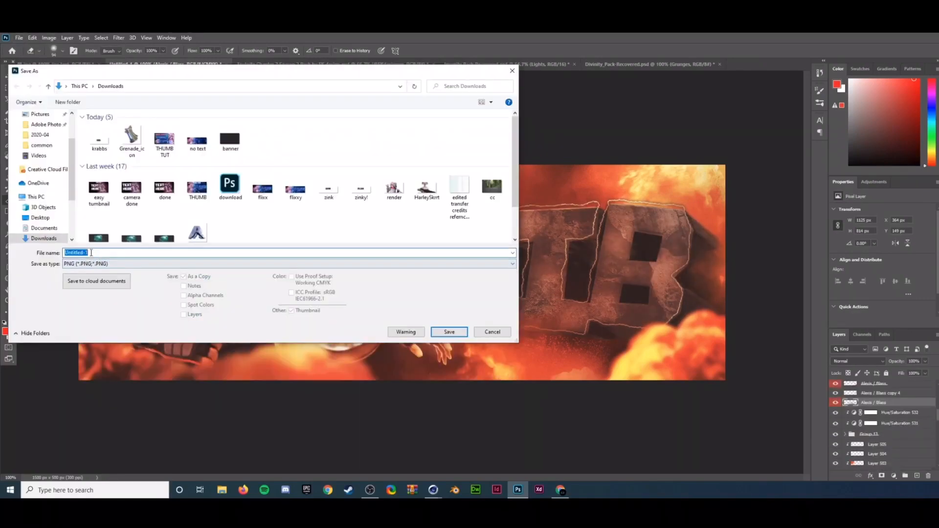
type("asdfh")
key("Return")
left_click(598, 169)
- Open the saved cr filter.png banner and duplicate its background layer
left_click(18, 38)
left_click(27, 55)
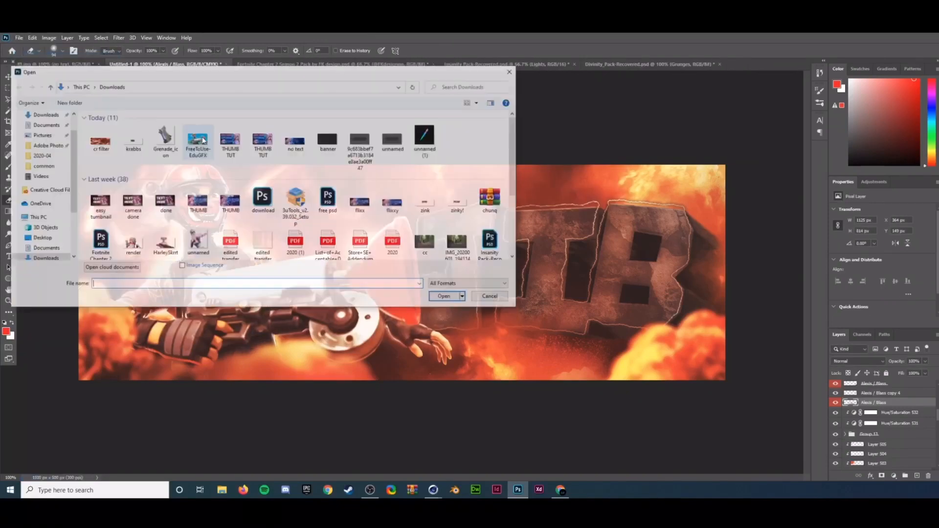
double_click(197, 139)
key("ctrl+j")
- Apply Camera Raw to the duplicate with exposure +0.15, contrast -2, highlights -10, shadows -3, blacks +15, texture +44, clarity +19, dehaze +22 and vibrance -5
left_click(118, 38)
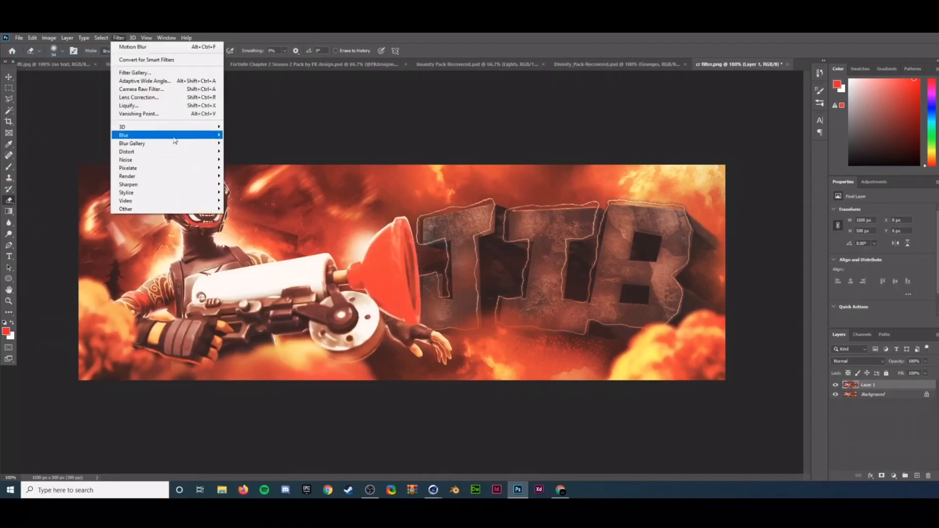
mouse_move(144, 128)
left_click(142, 89)
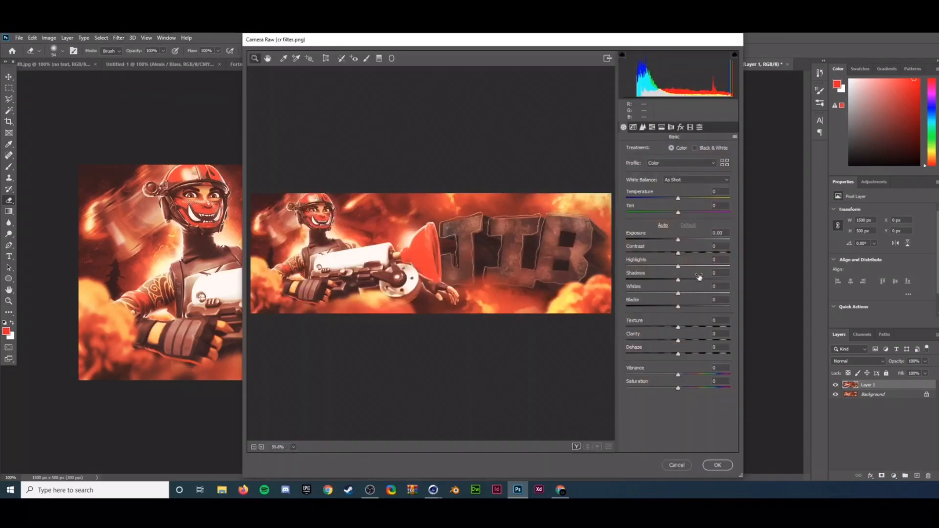
left_click_drag(677, 240, 622, 281)
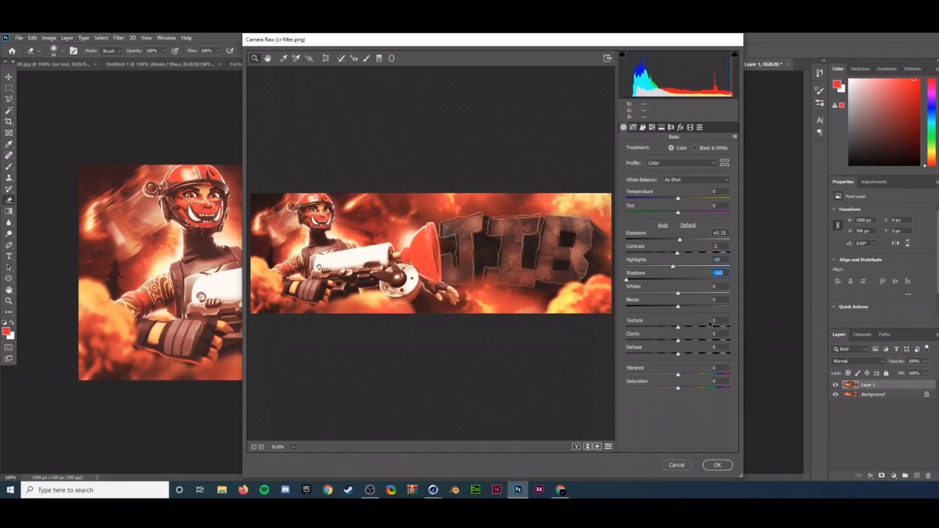
left_click_drag(678, 285, 675, 375)
left_click_drag(677, 388, 678, 389)
left_click(717, 465)
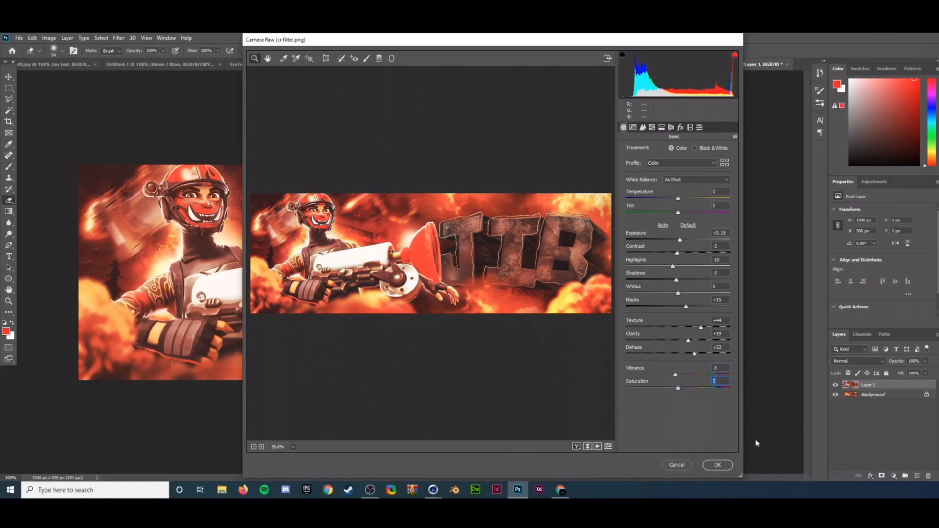
left_click(835, 384)
left_click(835, 384)
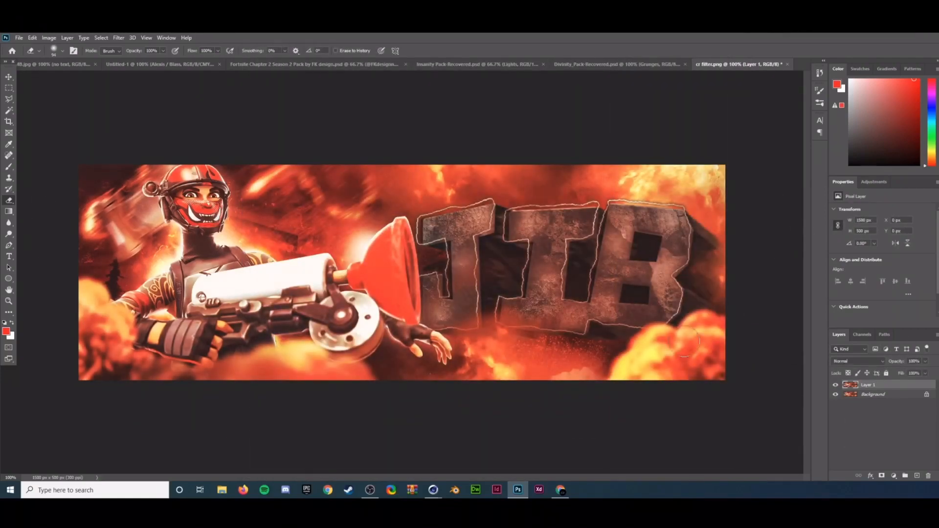
- Set the eraser to size 177 and 52% opacity for softening parts of the filtered layer
left_click(58, 51)
left_click_drag(74, 78, 80, 79)
left_click(163, 51)
left_click_drag(166, 61, 144, 61)
left_click(227, 92)
- Toggle the filtered layer's visibility to compare the banner before and after the Camera Raw adjustments
left_click(835, 386)
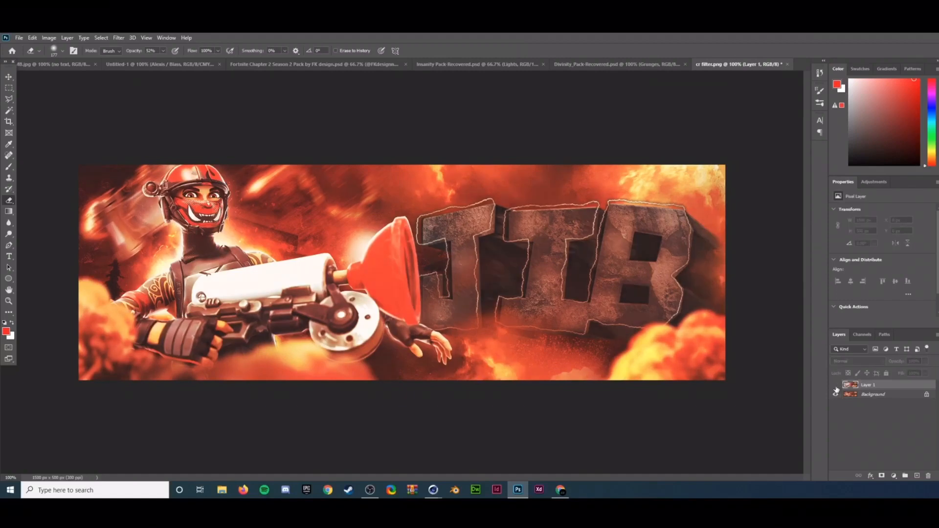
left_click(835, 385)
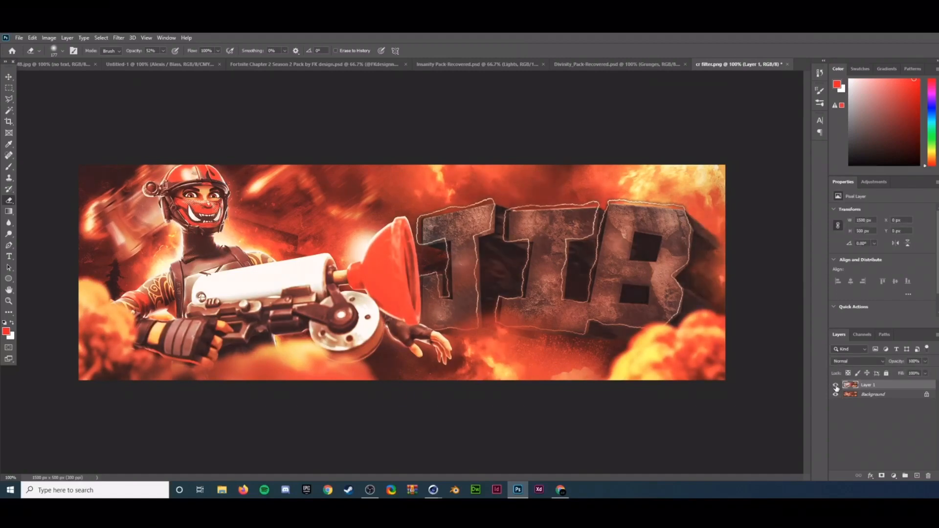
left_click(836, 386)
left_click(835, 386)
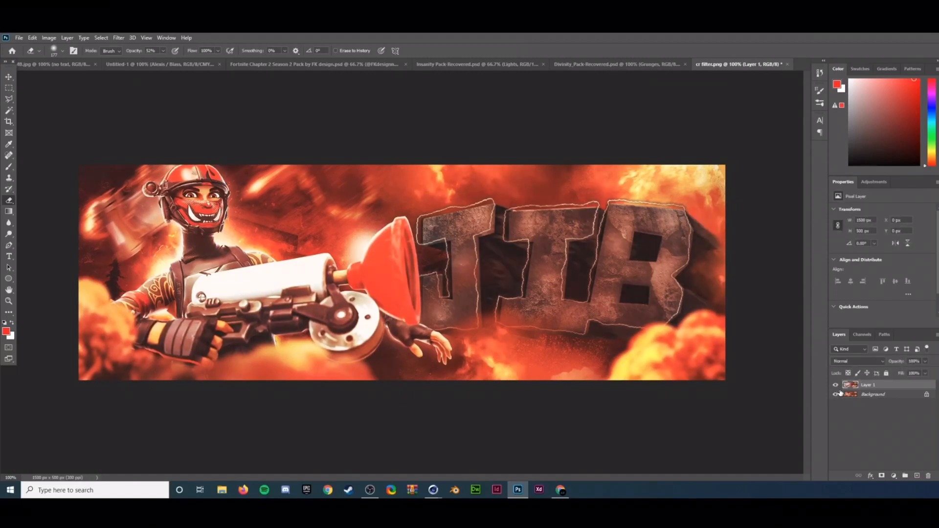